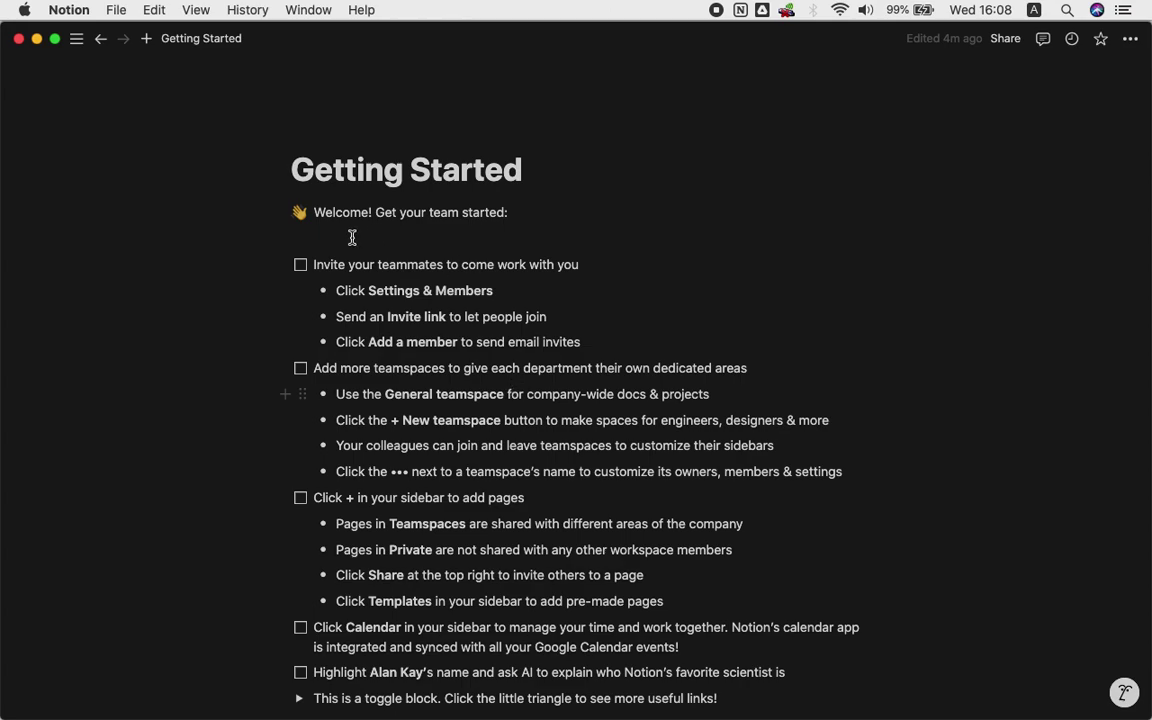
Lock the sidebar open and collapse it again
{"action": "mouse_move", "coordinate": [10, 337]}
{"action": "mouse_move", "coordinate": [6, 290]}
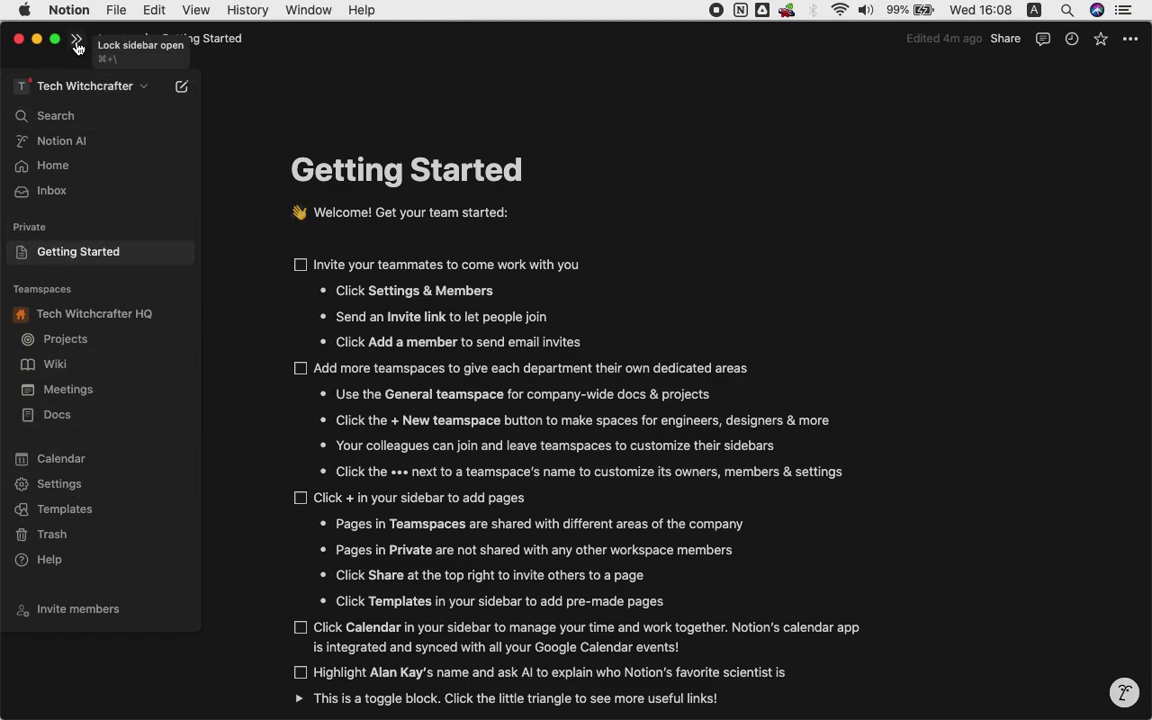
{"action": "left_click", "coordinate": [77, 40]}
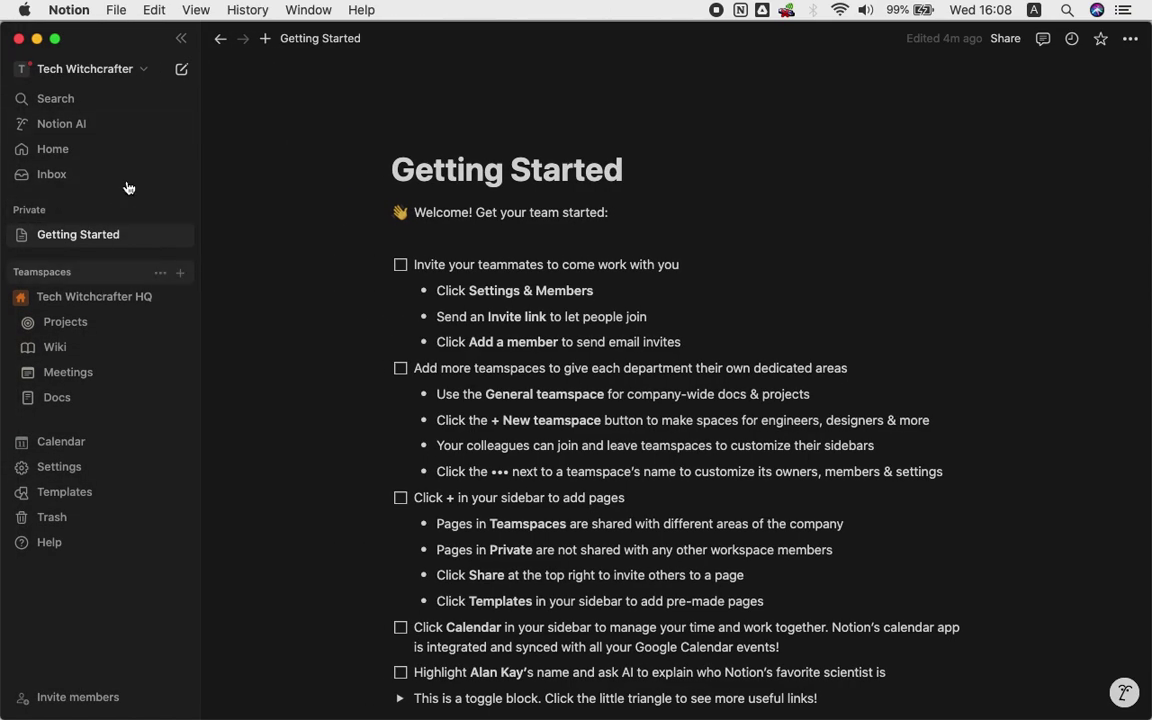
{"action": "left_click", "coordinate": [177, 43]}
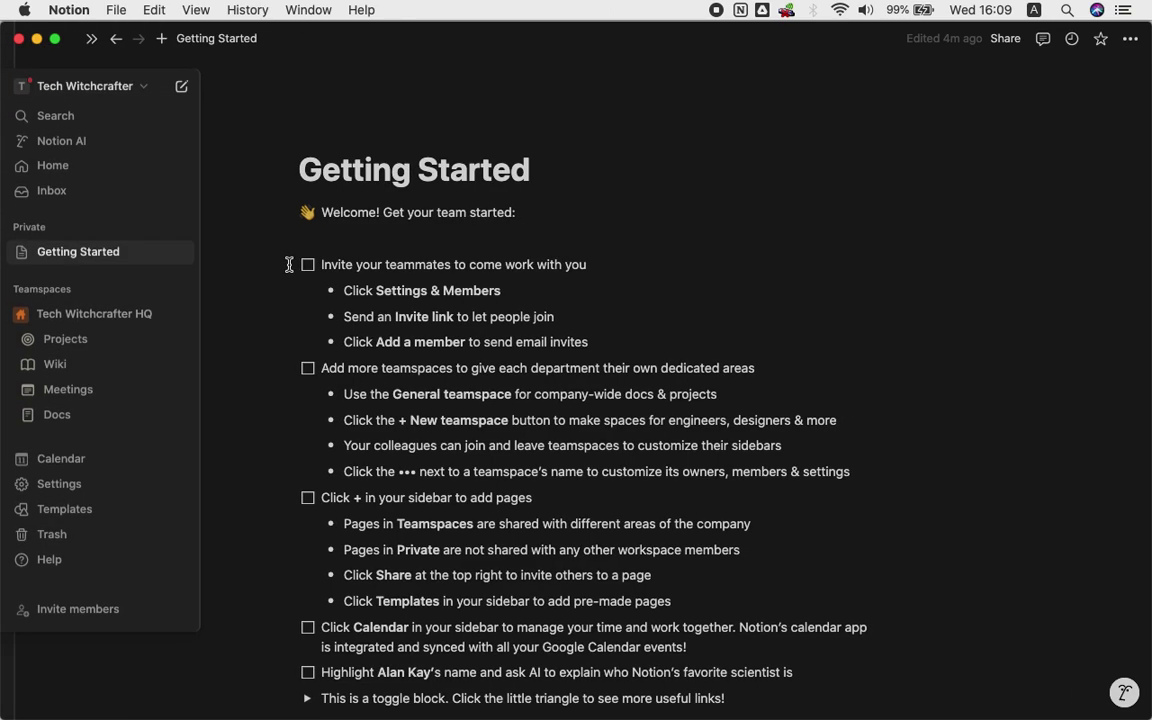
Reveal the collapsed sidebar and lock it open beside the Getting Started page
{"action": "mouse_move", "coordinate": [57, 239]}
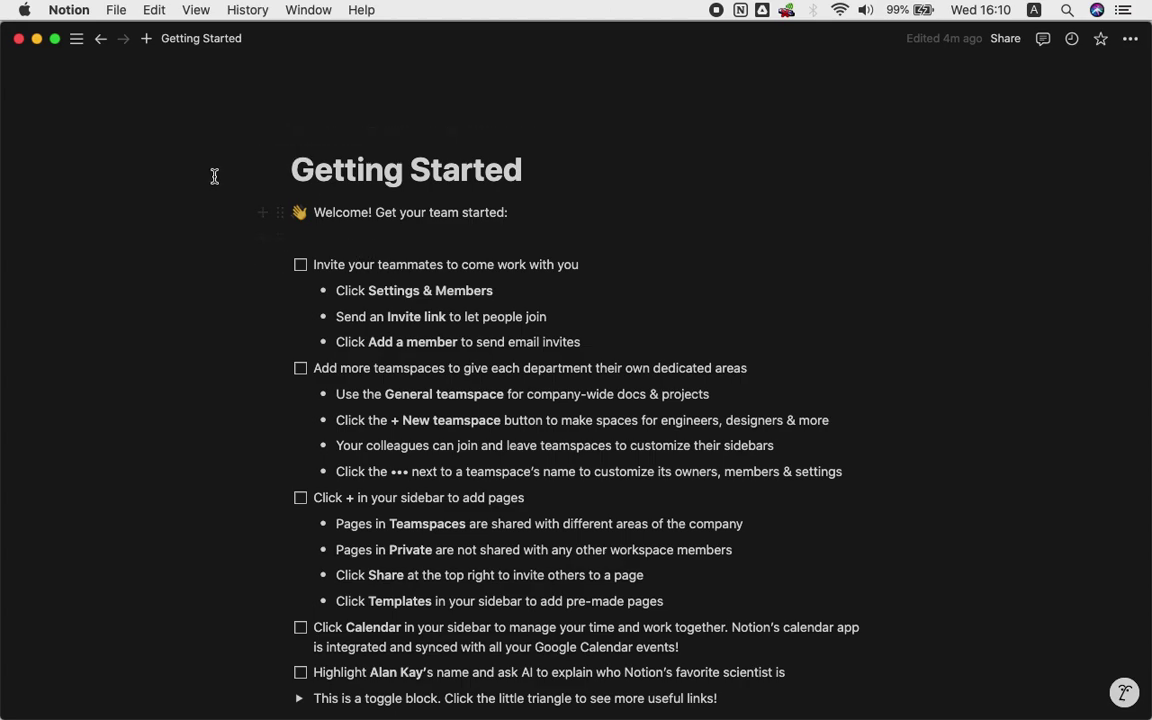
{"action": "mouse_move", "coordinate": [5, 183]}
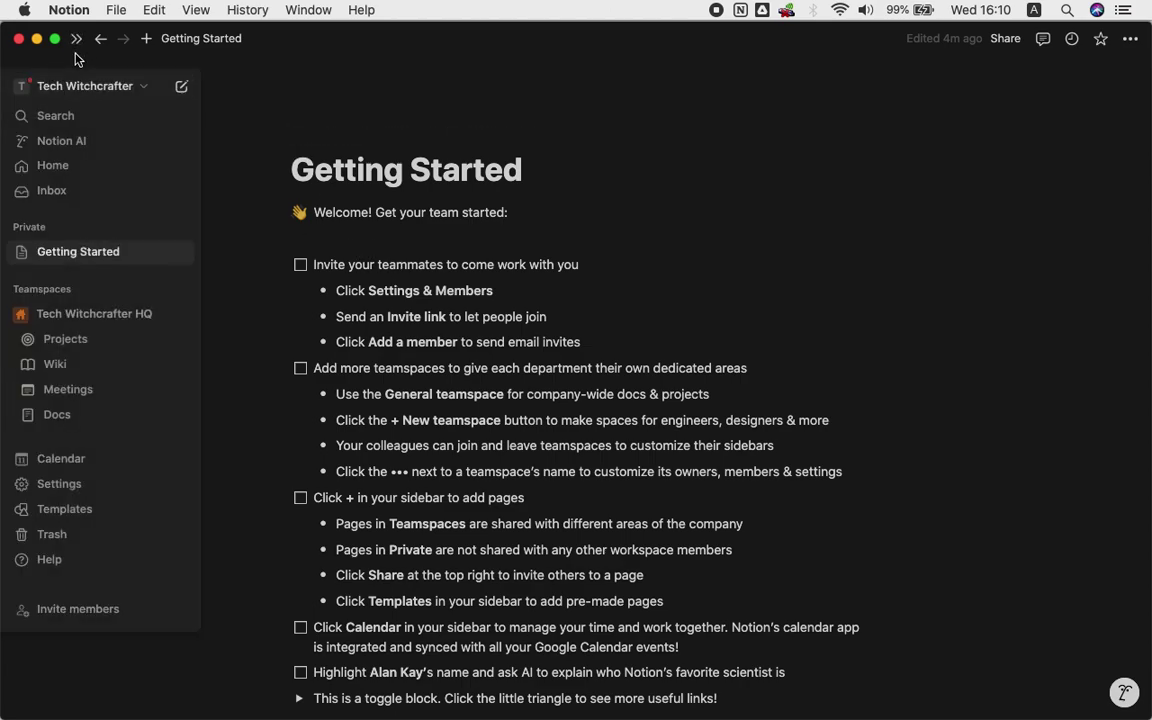
{"action": "left_click", "coordinate": [78, 42]}
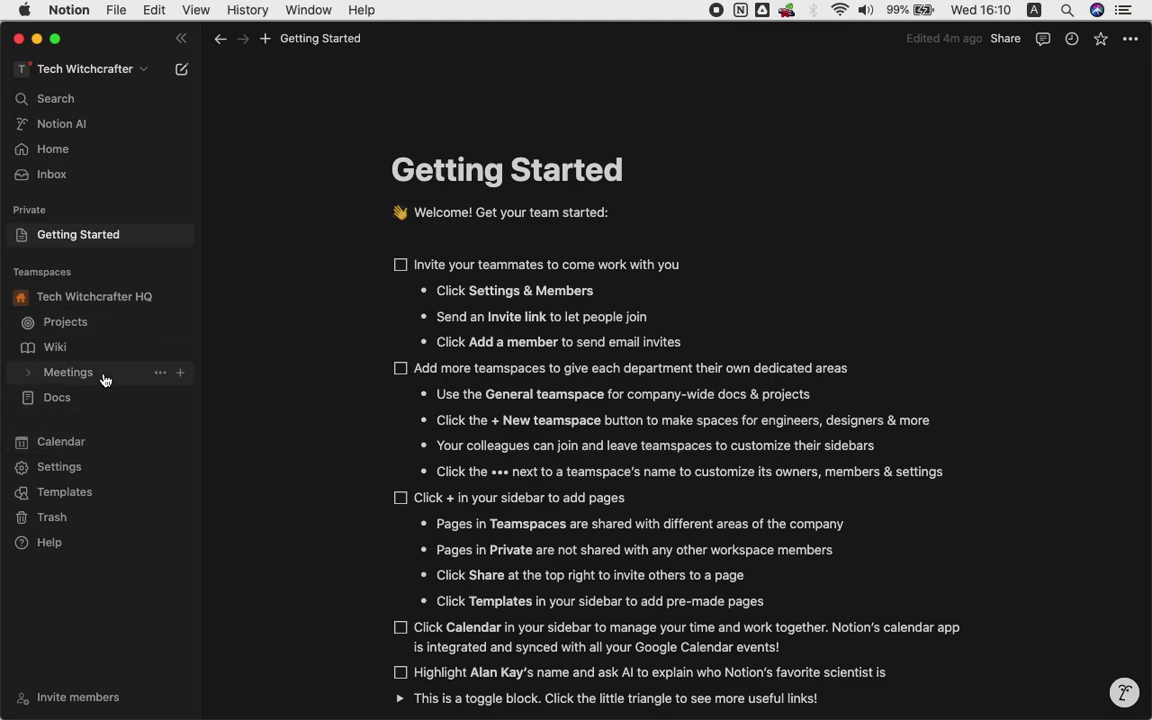
View the Projects, Wiki, Meetings and Docs pages of the Tech Witchcrafter HQ teamspace one after another
{"action": "left_click", "coordinate": [86, 326]}
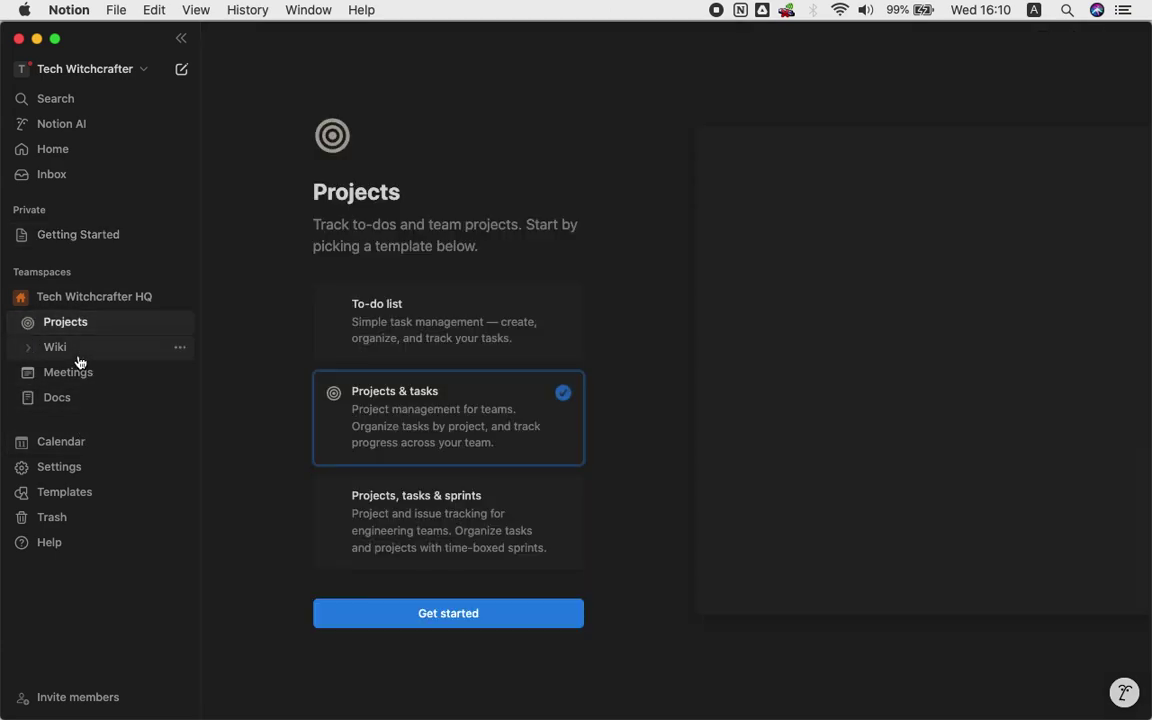
{"action": "left_click", "coordinate": [80, 358]}
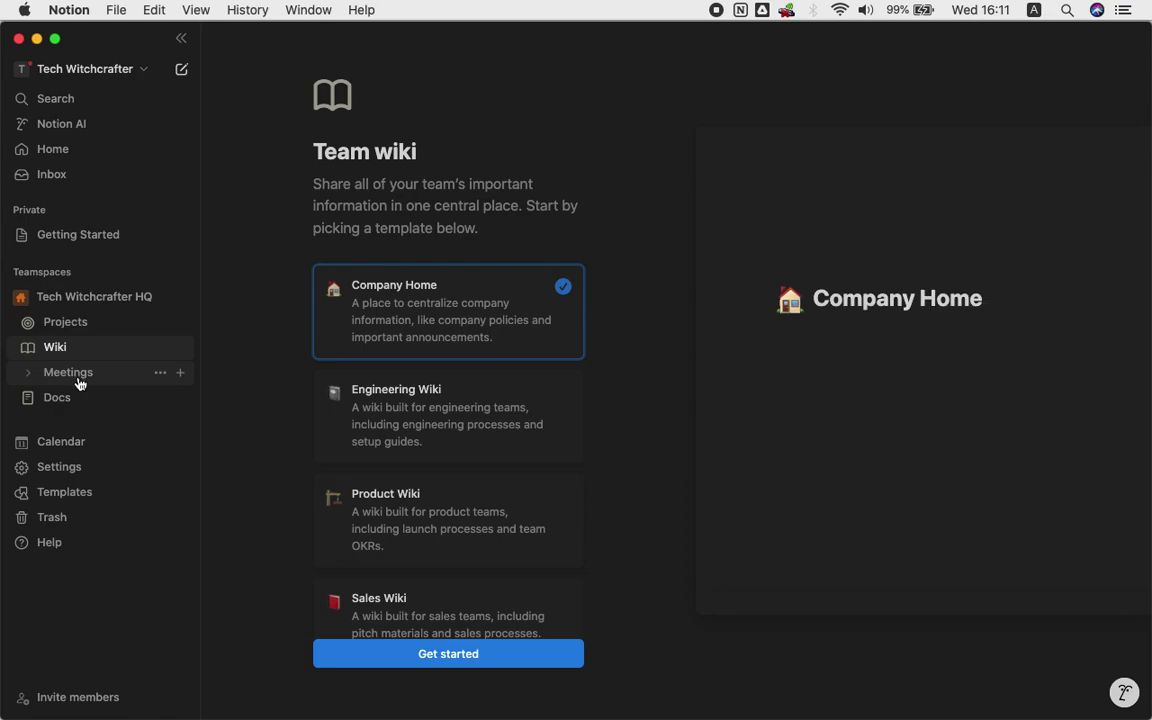
{"action": "left_click", "coordinate": [80, 378]}
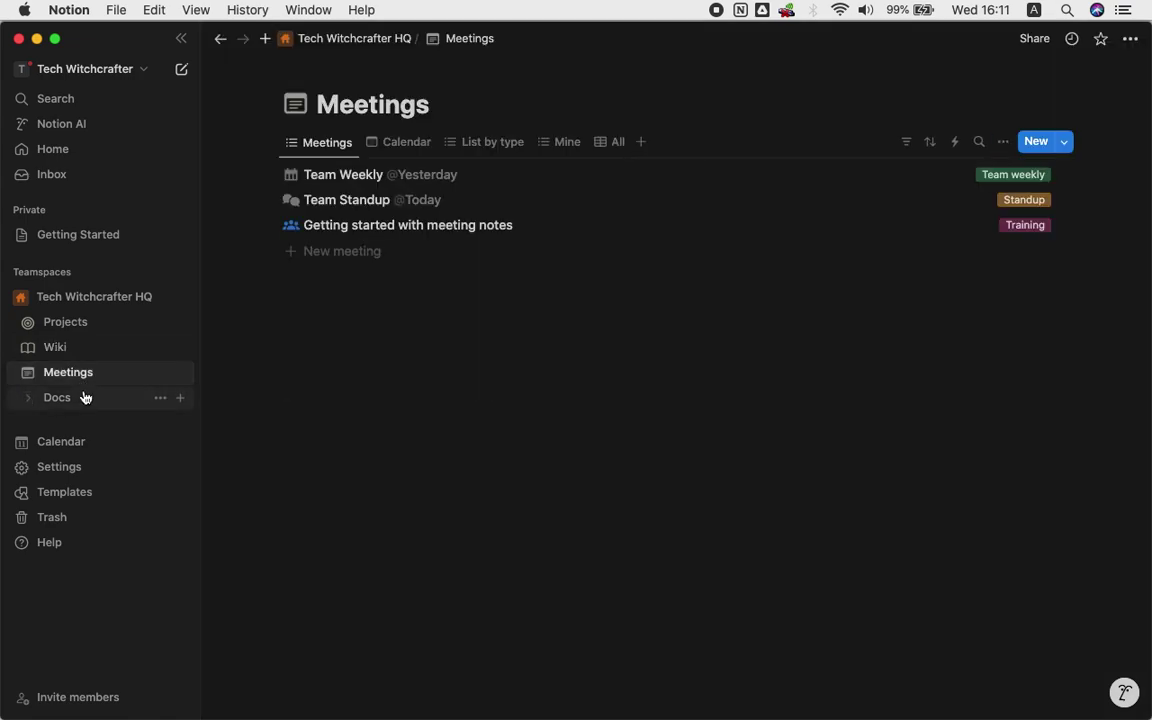
{"action": "left_click", "coordinate": [86, 399]}
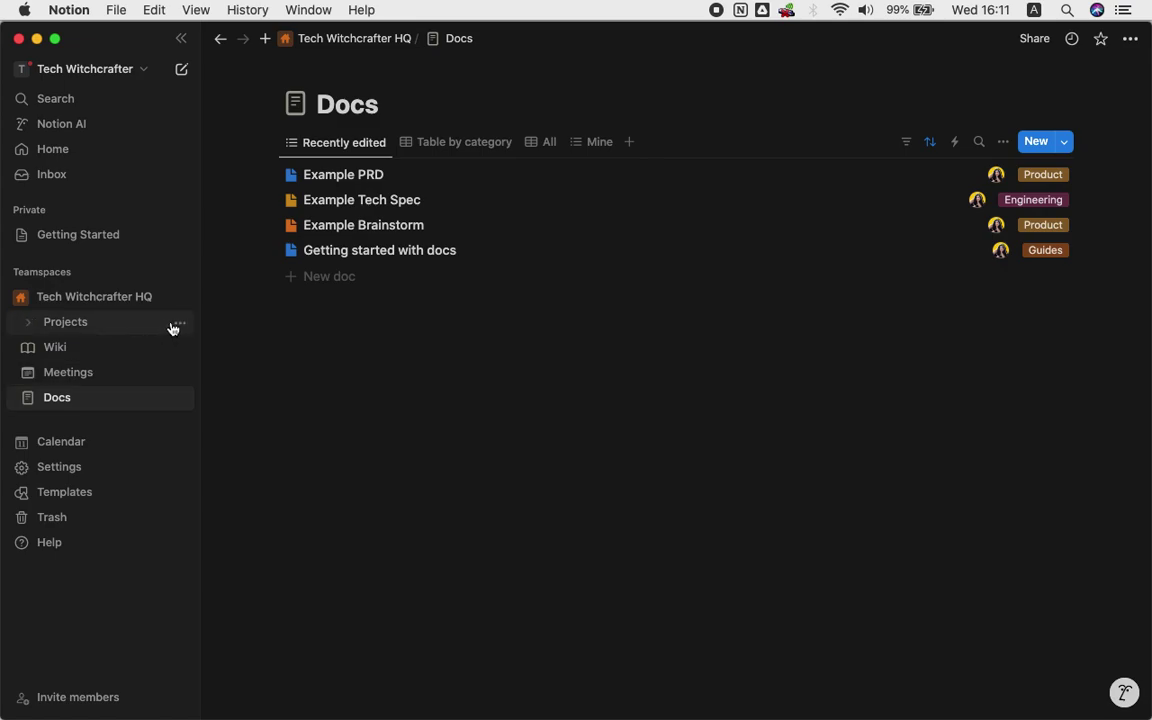
Move the teamspace's Projects, Meetings, Docs and Wiki pages to the trash
{"action": "left_click", "coordinate": [180, 329]}
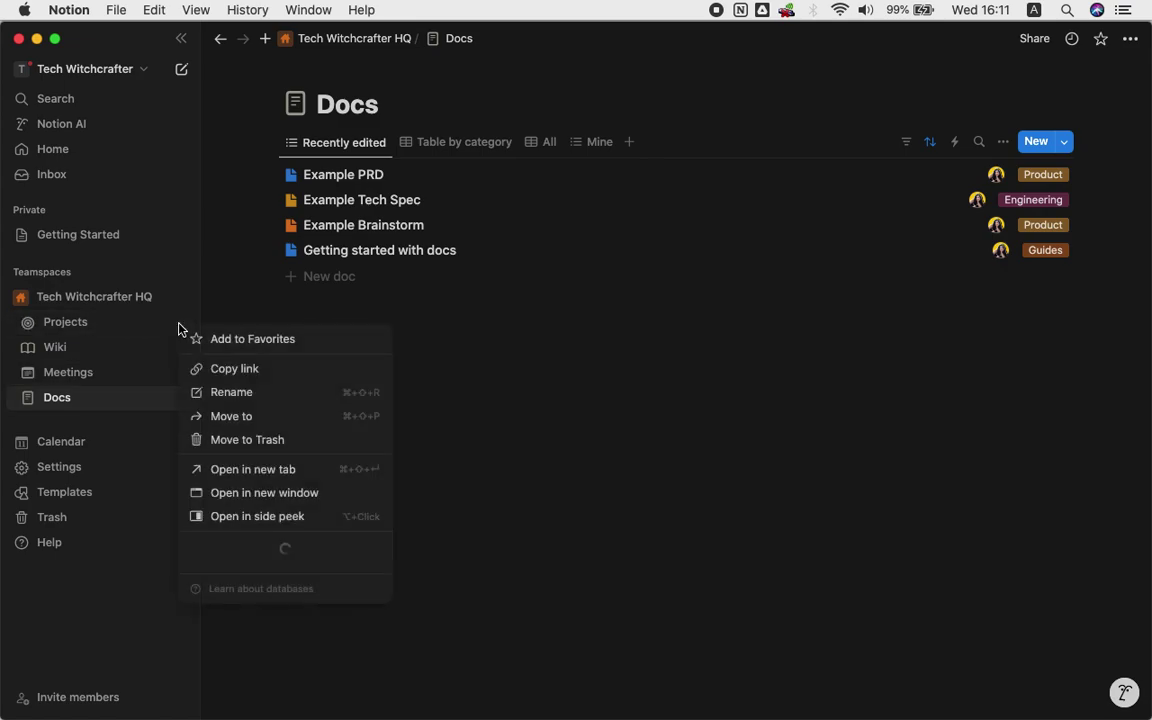
{"action": "left_click", "coordinate": [233, 441]}
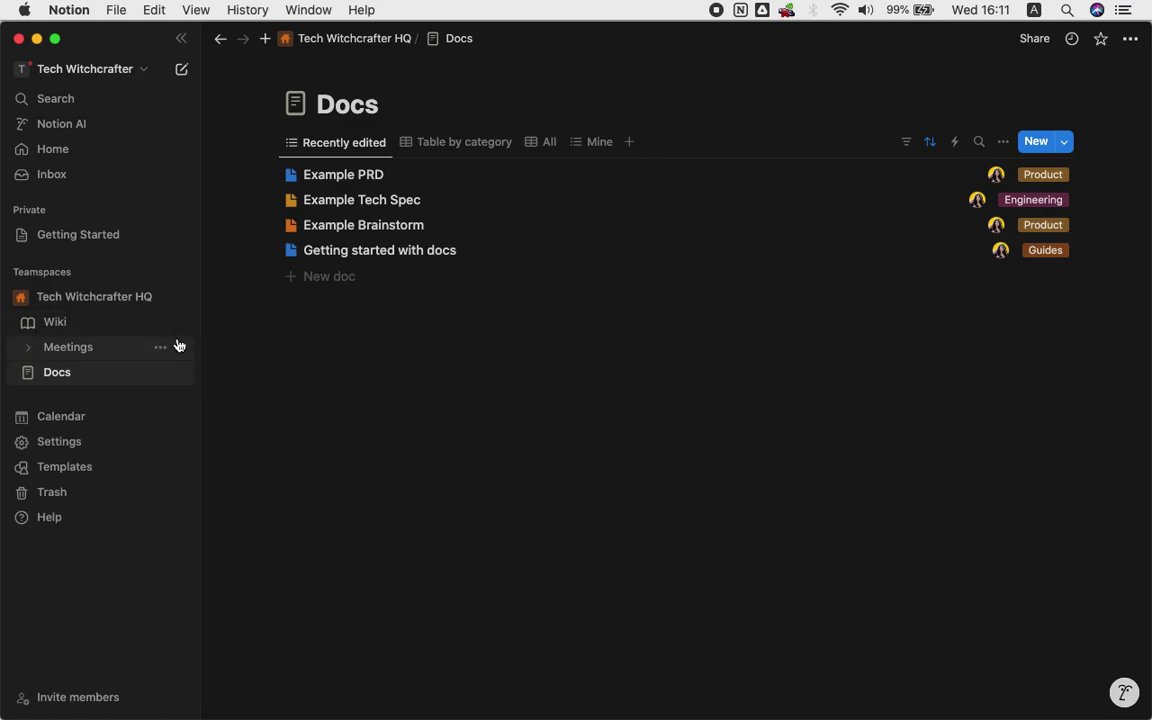
{"action": "left_click", "coordinate": [162, 350]}
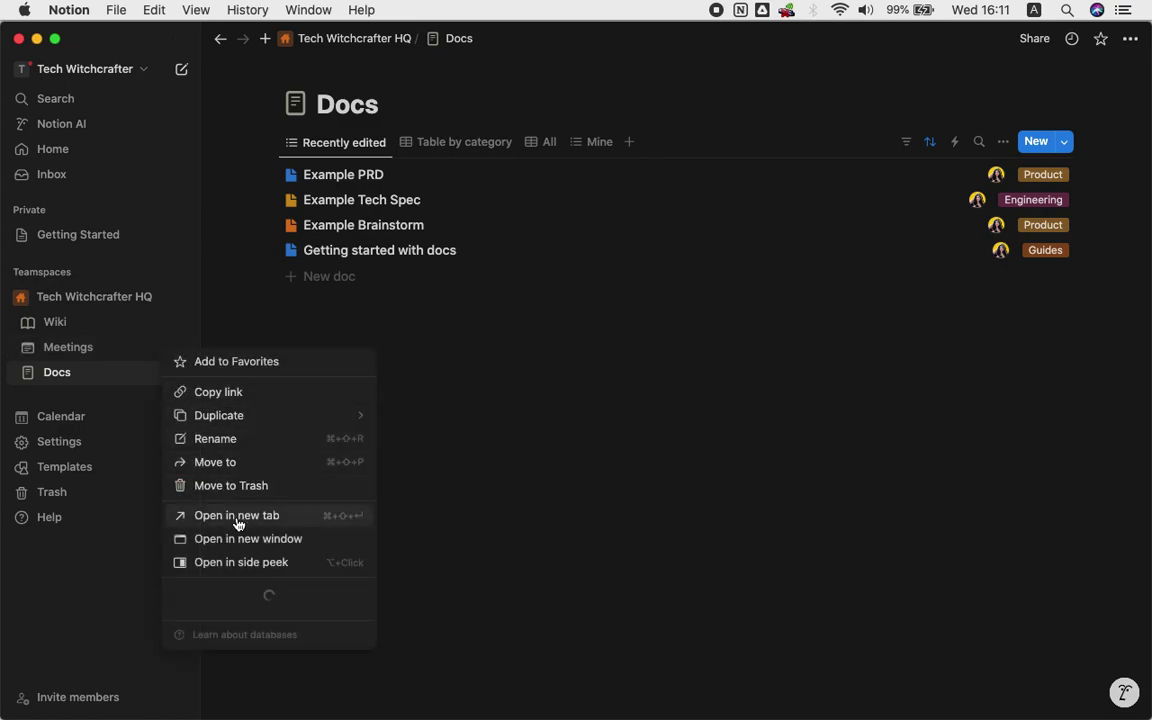
{"action": "left_click", "coordinate": [231, 486]}
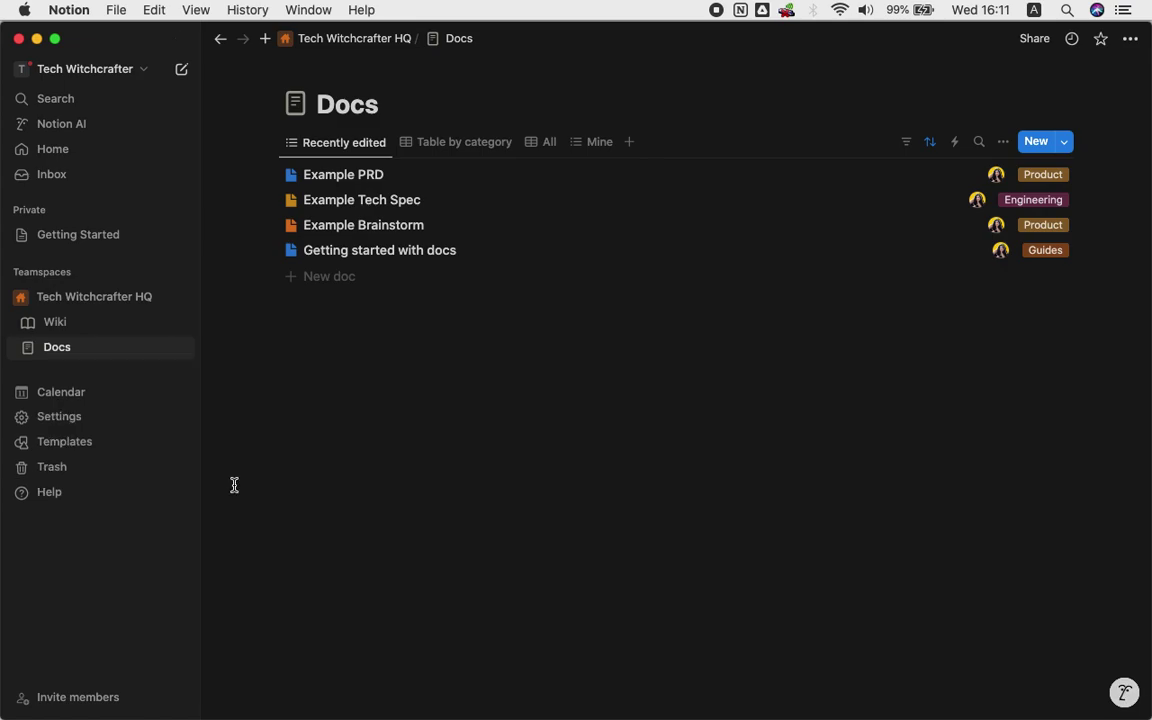
{"action": "left_click", "coordinate": [161, 349]}
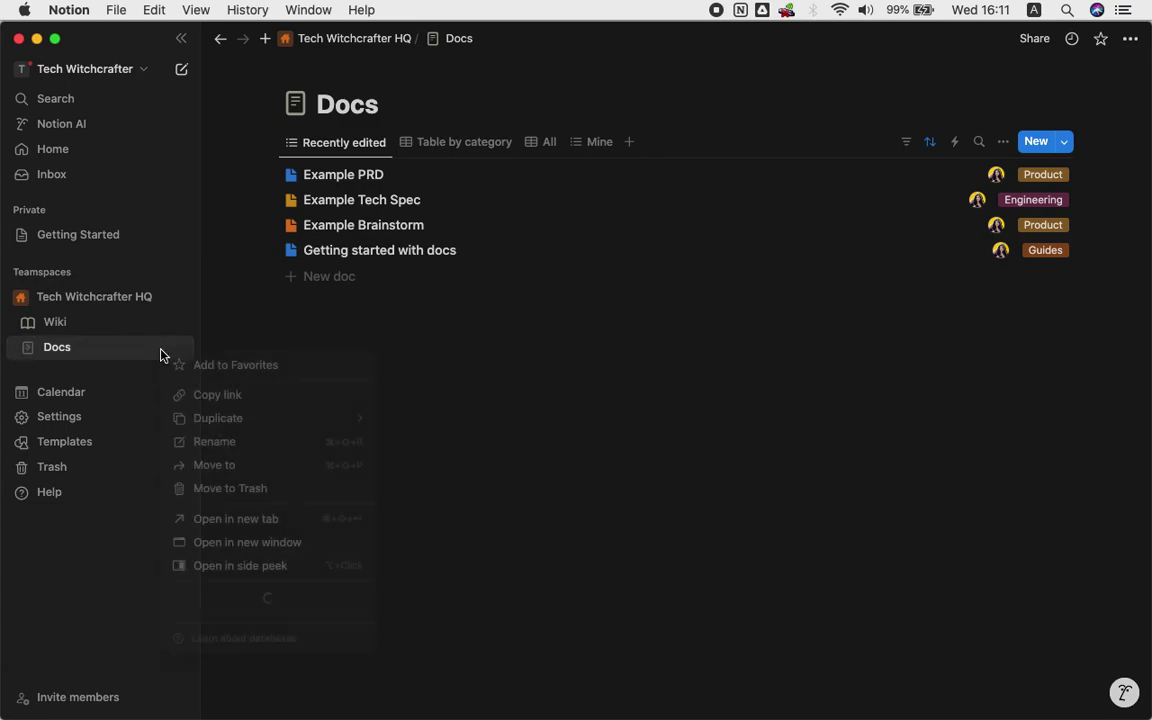
{"action": "left_click", "coordinate": [205, 489]}
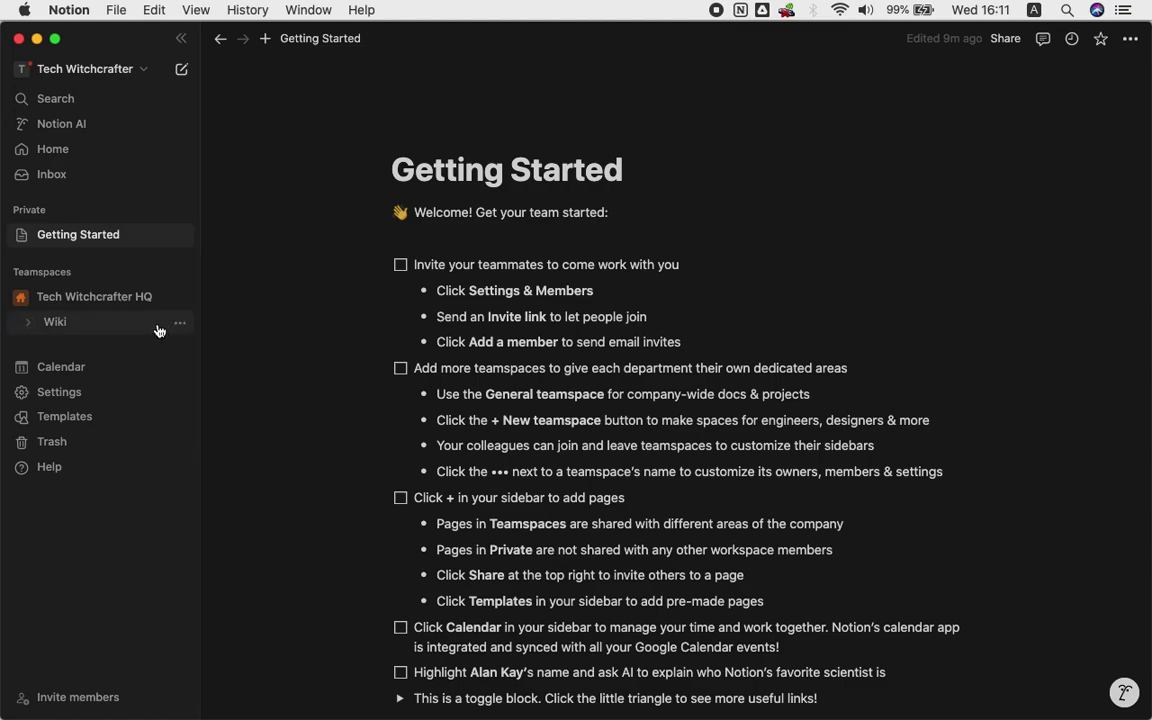
{"action": "left_click", "coordinate": [180, 322]}
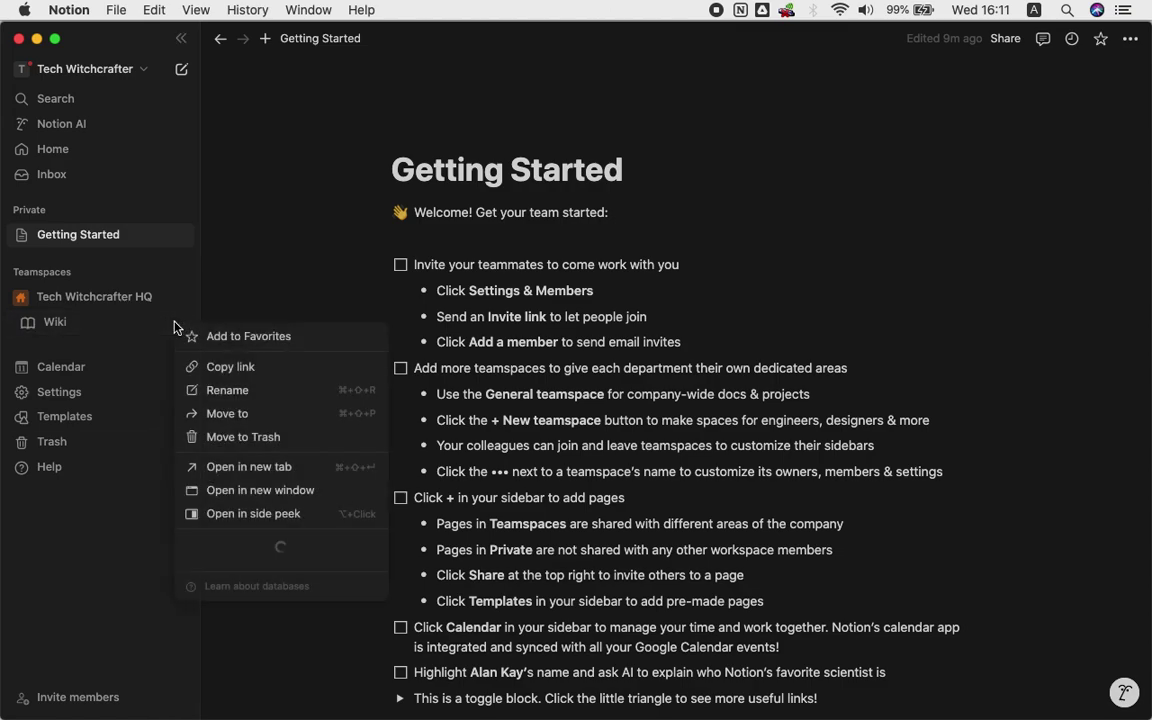
{"action": "left_click", "coordinate": [245, 437]}
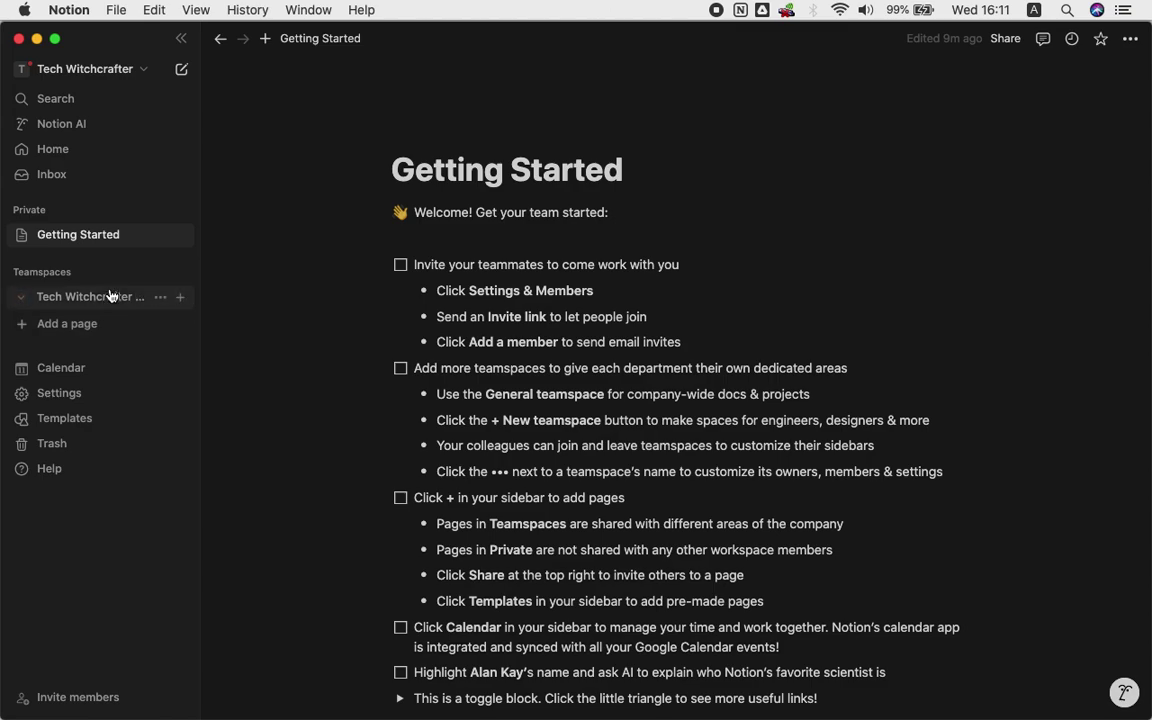
Start archiving the Tech Witchcrafter HQ teamspace
{"action": "left_click", "coordinate": [160, 297]}
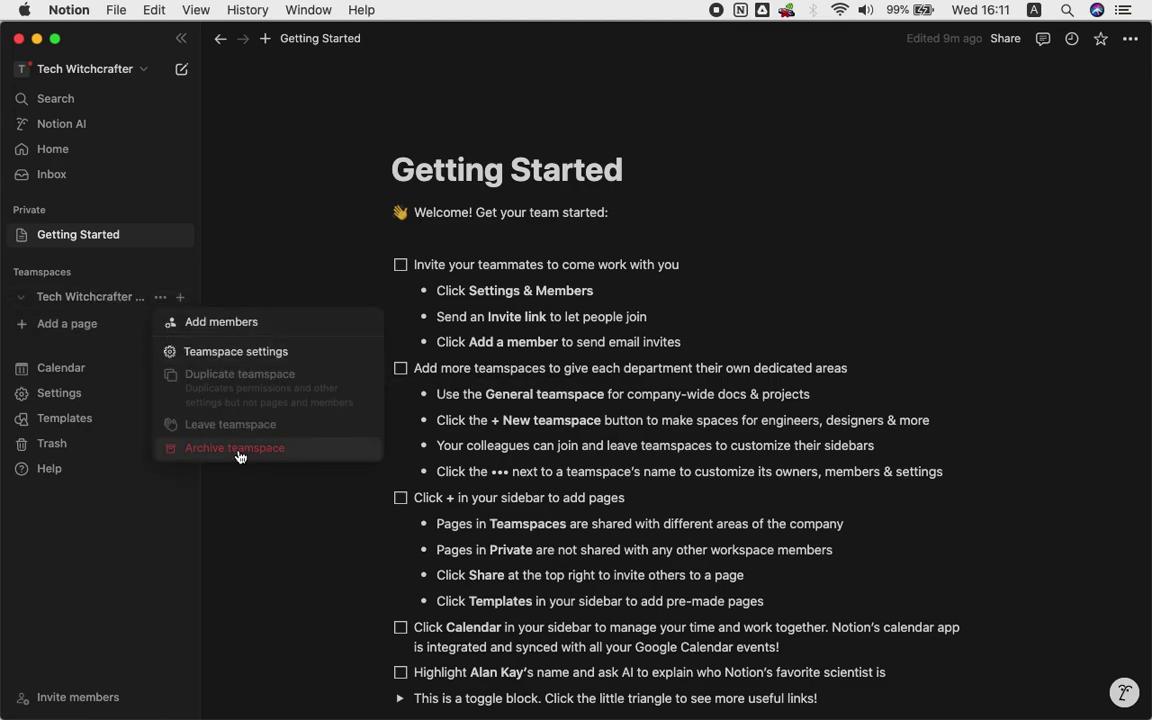
{"action": "left_click", "coordinate": [238, 449]}
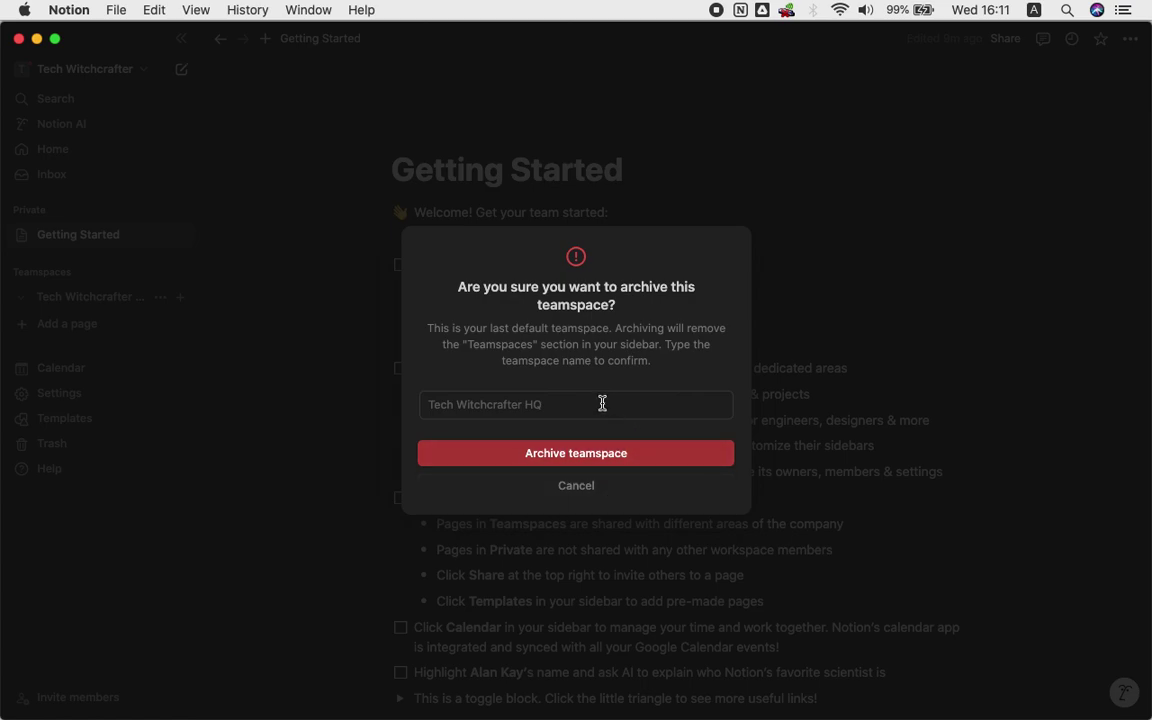
Try to confirm the archiving with an empty name and with "Teamspaces", and clear the entry
{"action": "left_click", "coordinate": [603, 459]}
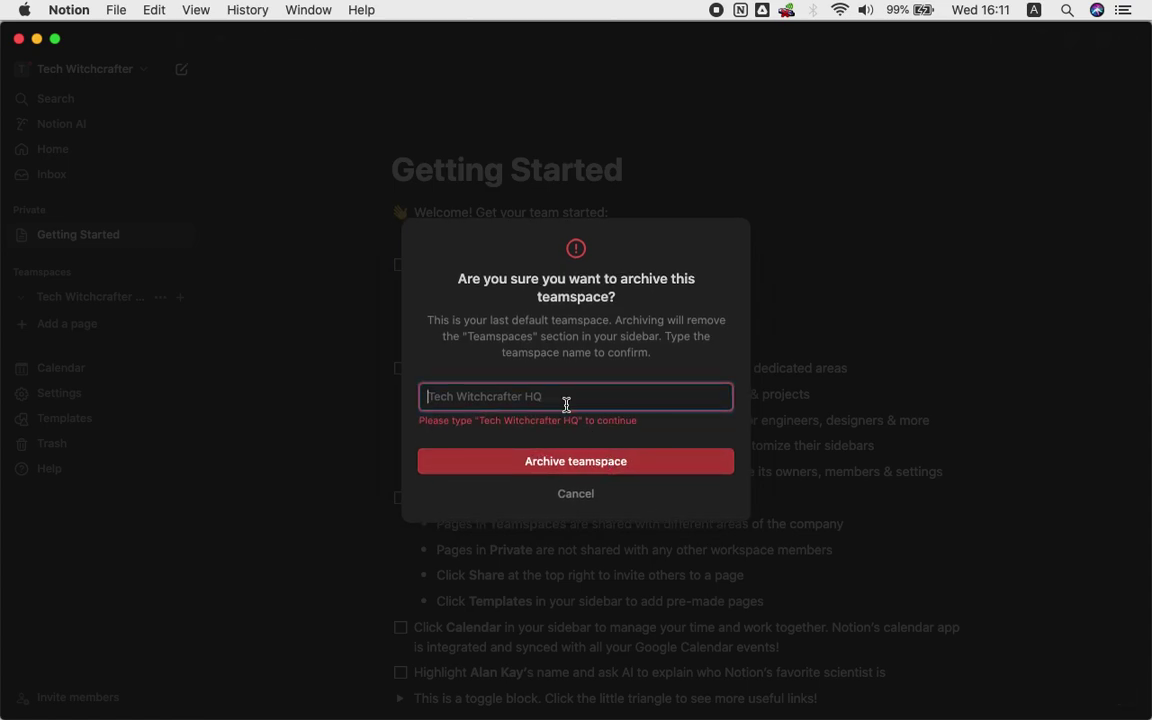
{"action": "type", "text": "T"}
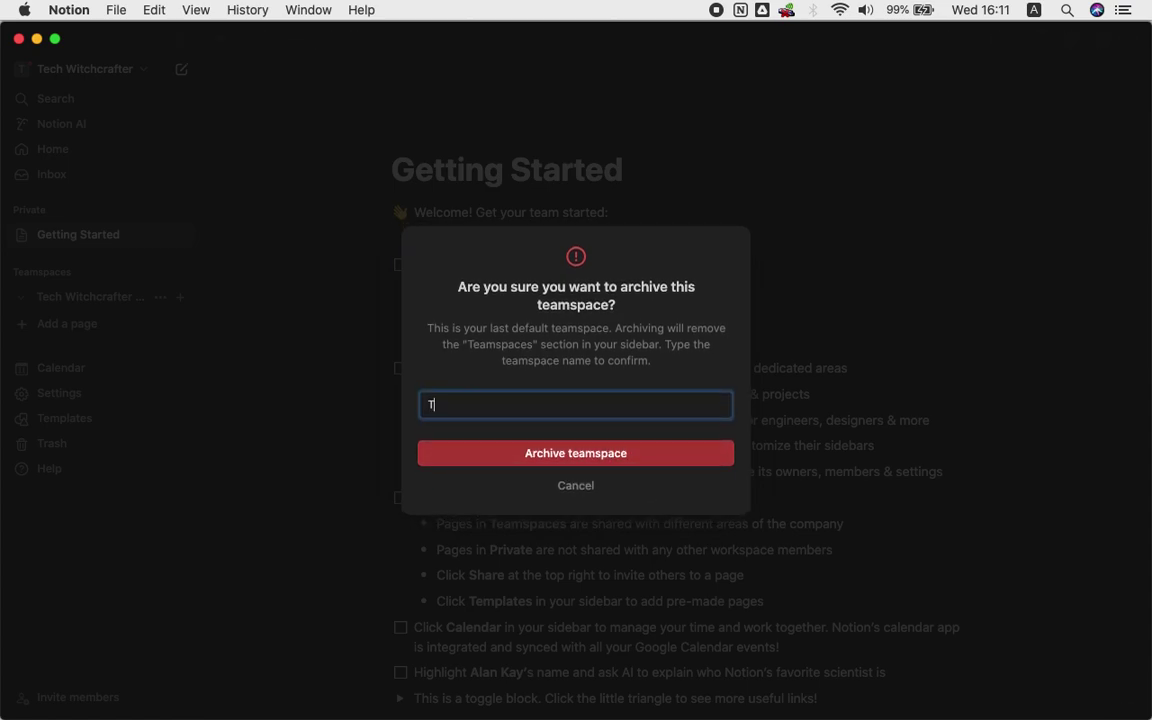
{"action": "type", "text": "eamspaces"}
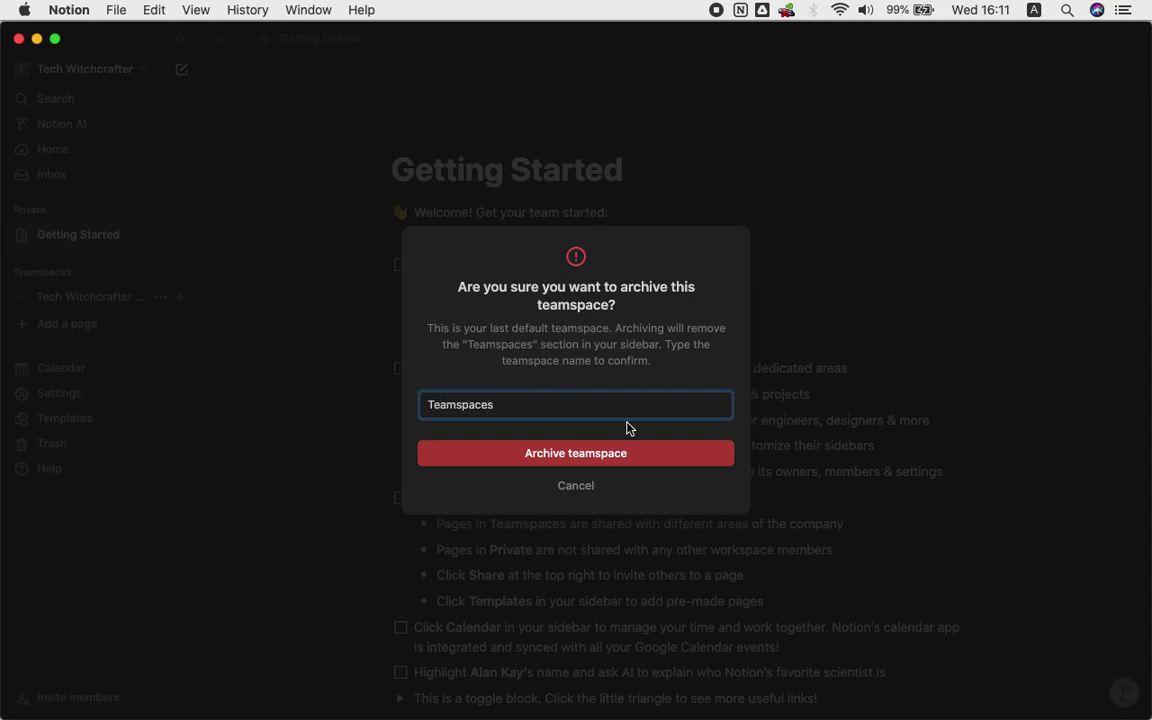
{"action": "left_click", "coordinate": [634, 462]}
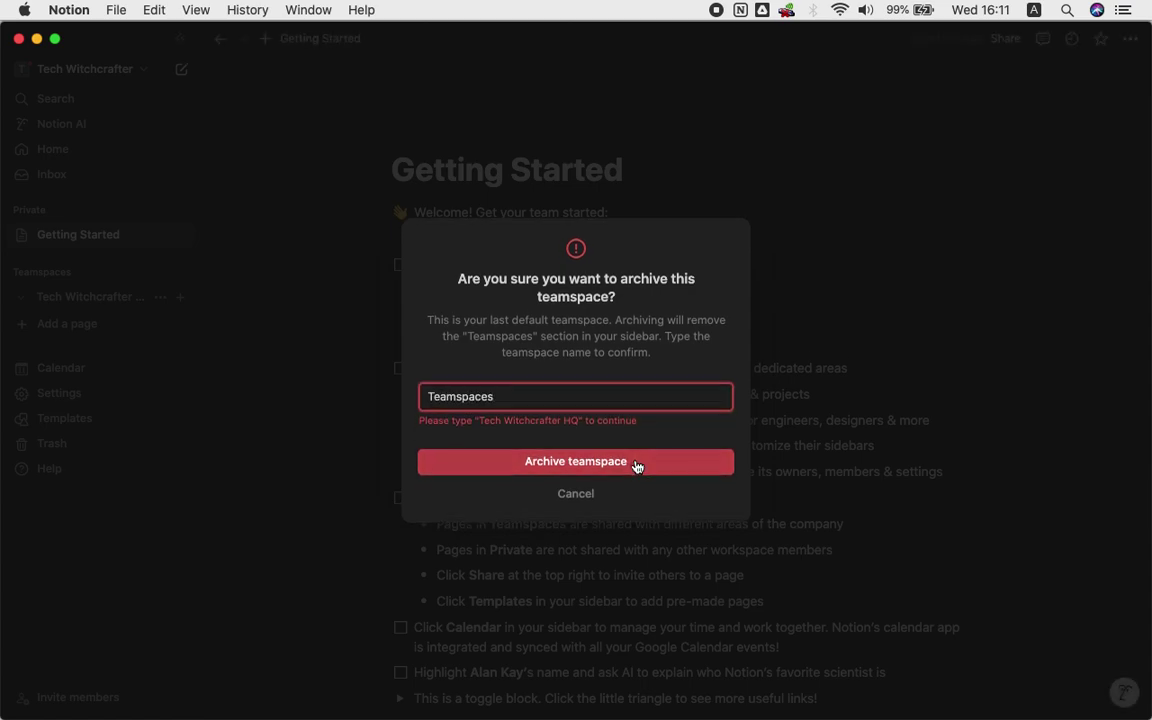
{"action": "left_click", "coordinate": [556, 400]}
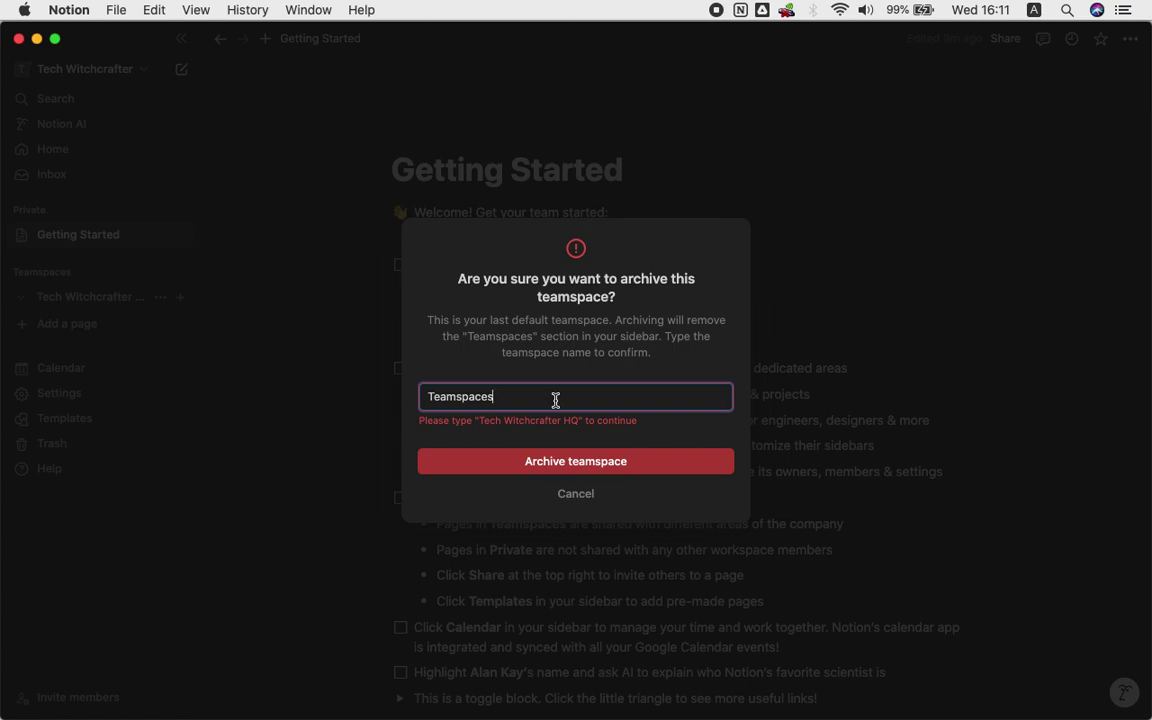
{"action": "key", "text": "super+a"}
{"action": "key", "text": "BackSpace"}
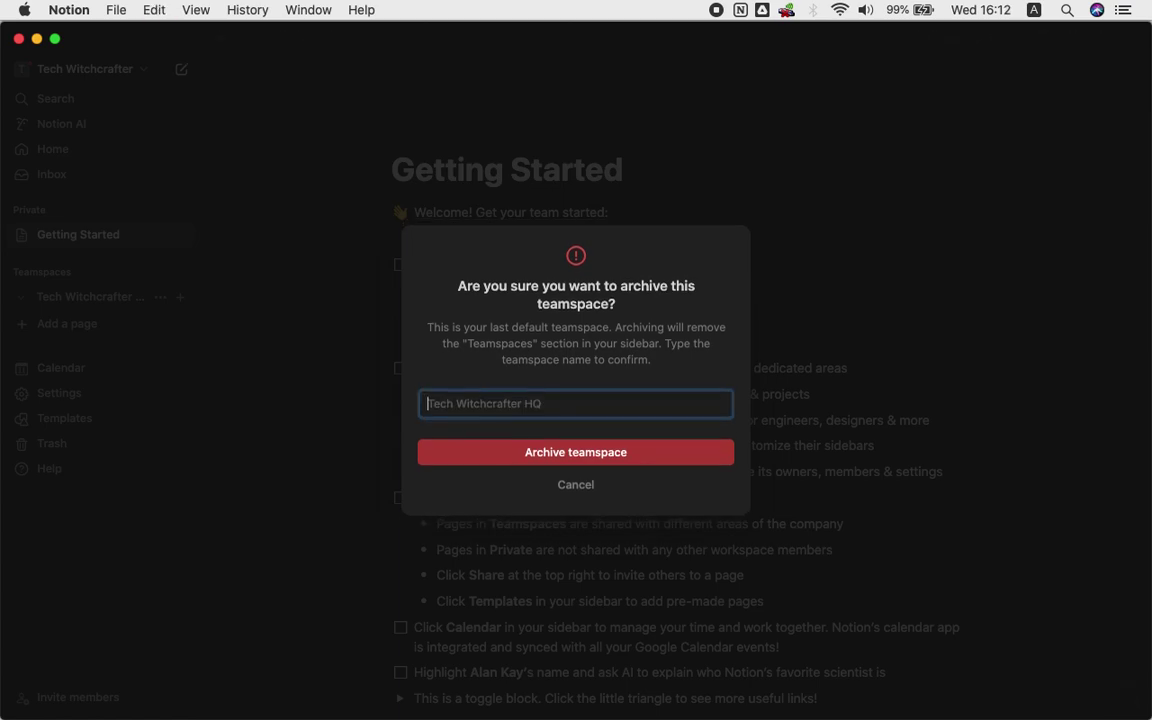
Confirm archiving by entering the teamspace name "Tech Witchcrafter HQ", and choose to move its pages to the Private and Shared sections
{"action": "type", "text": "Tech Witchjcr"}
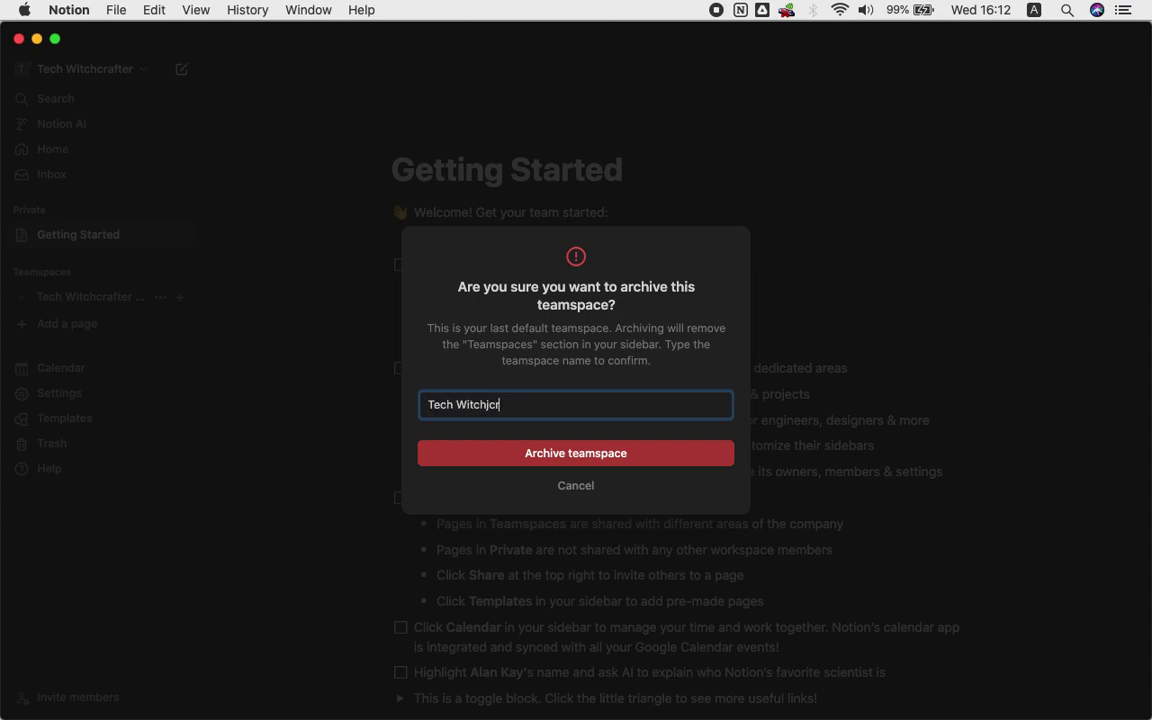
{"action": "type", "text": "crafter HQ"}
{"action": "left_click", "coordinate": [609, 453]}
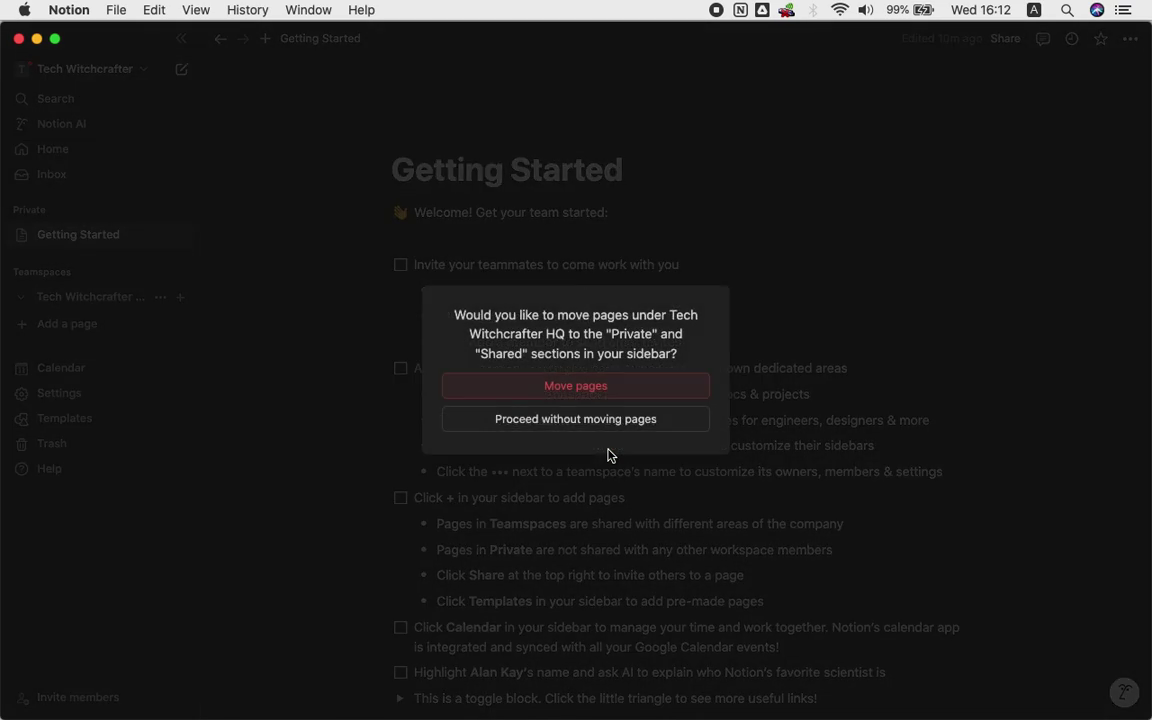
{"action": "left_click", "coordinate": [597, 387]}
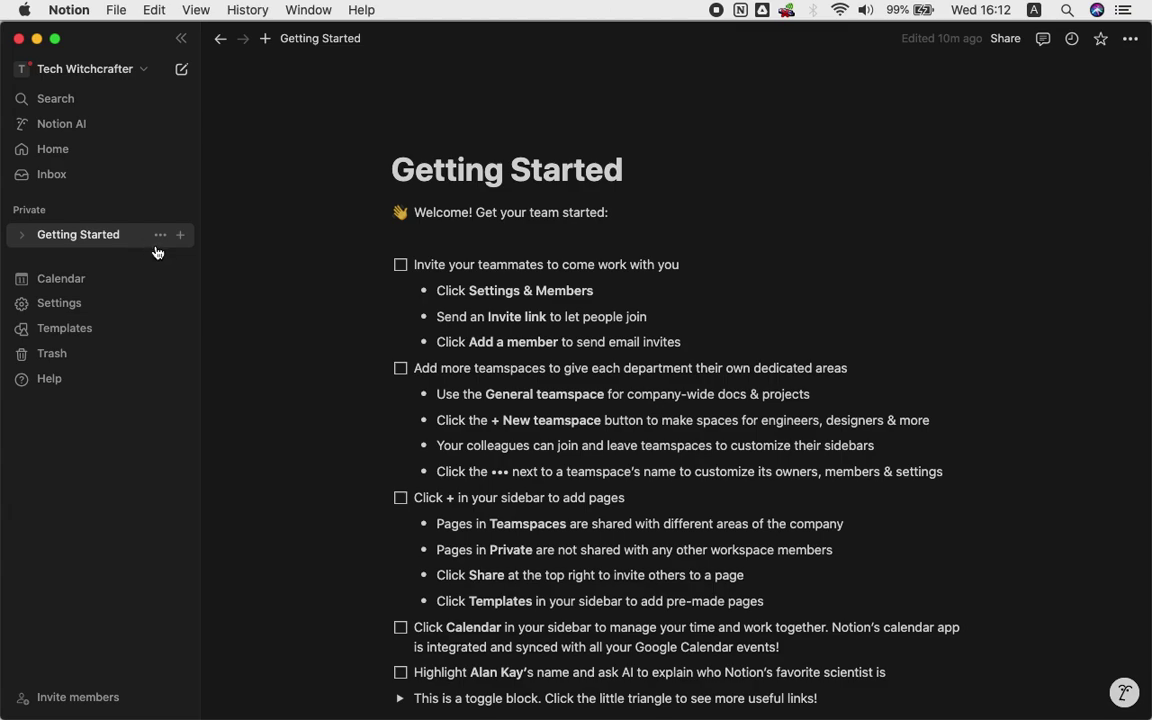
Move the private Getting Started page to the trash
{"action": "left_click", "coordinate": [160, 234]}
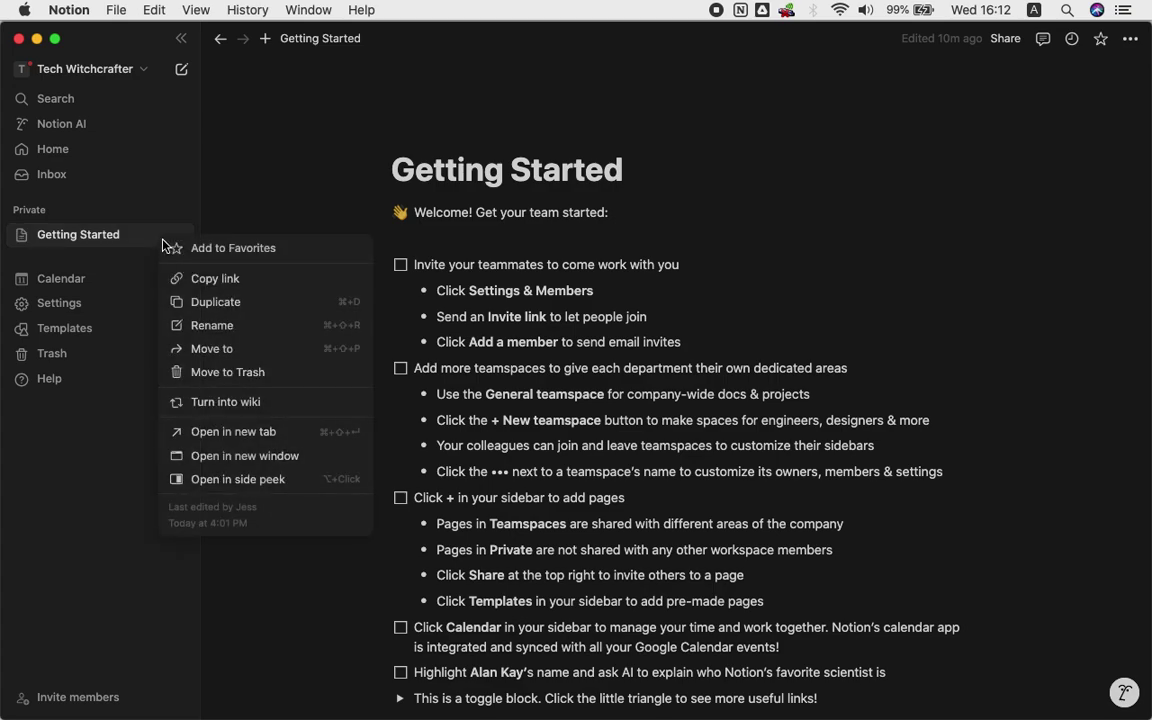
{"action": "left_click", "coordinate": [220, 371]}
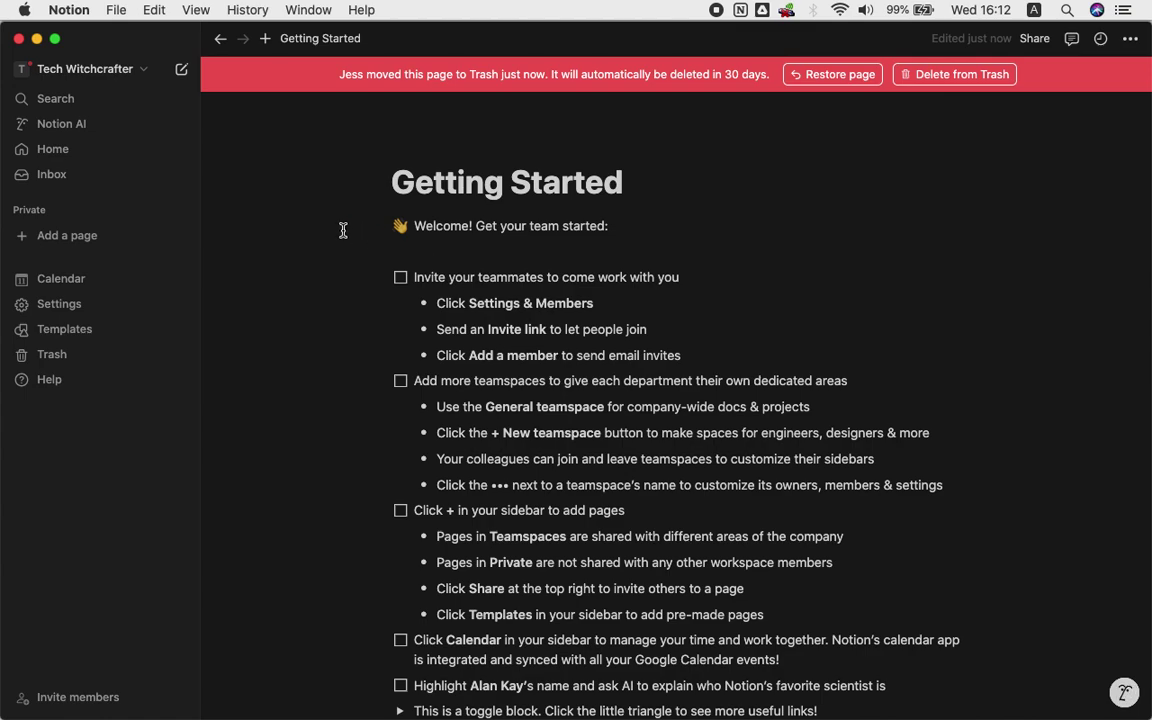
Add a private page titled "Divination" with the body text "writing about divination"
{"action": "left_click", "coordinate": [64, 237]}
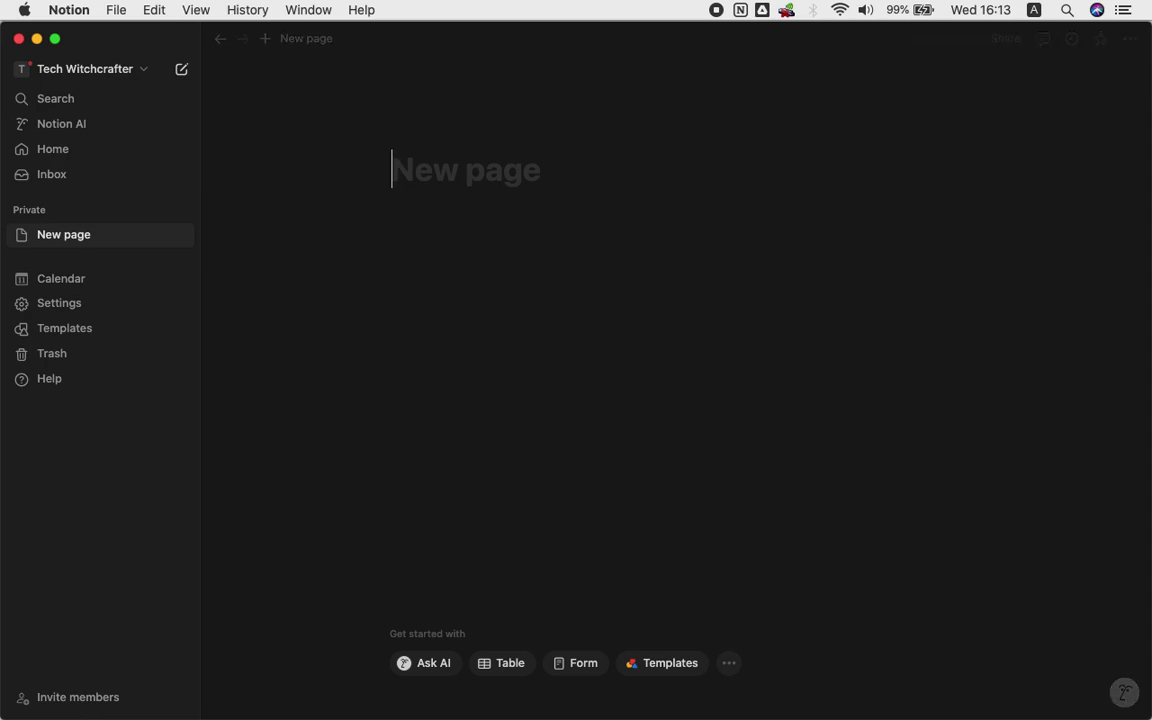
{"action": "type", "text": "Divination"}
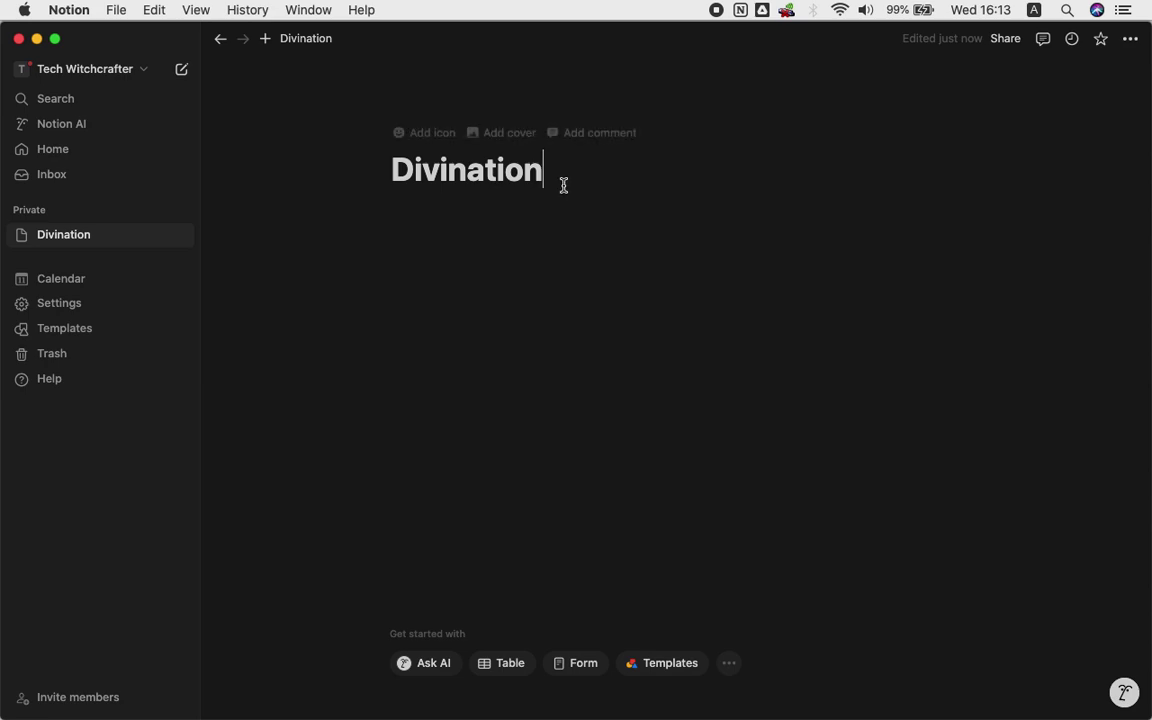
{"action": "key", "text": "Return"}
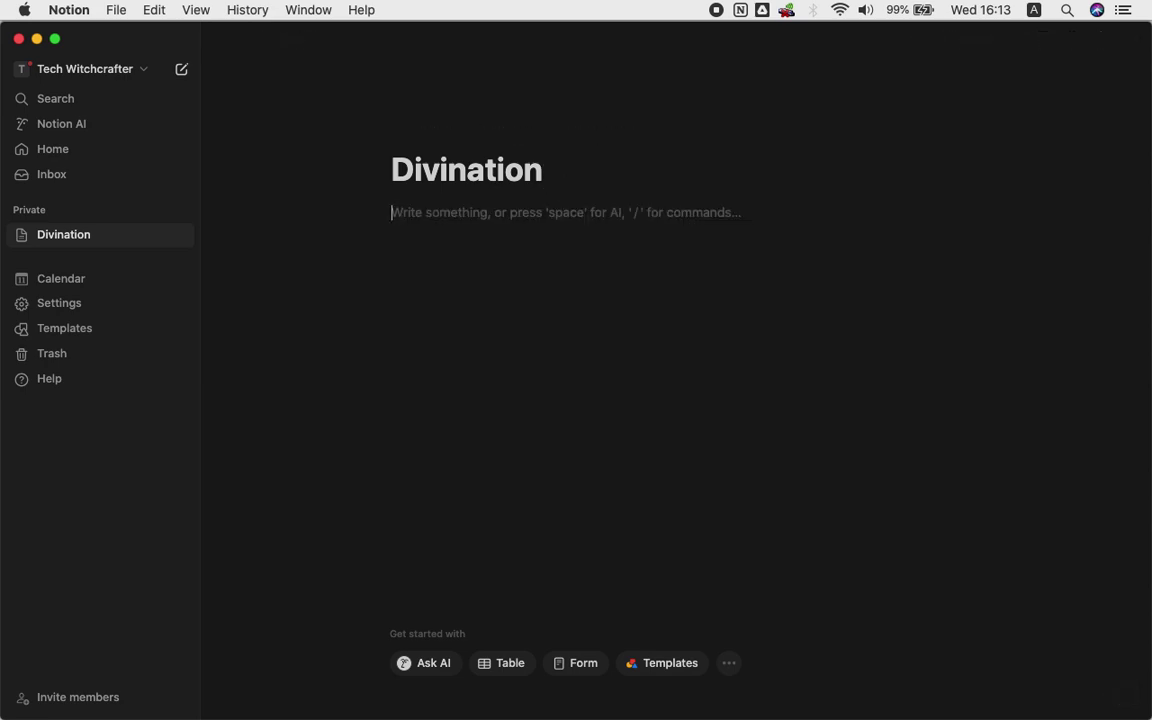
{"action": "type", "text": "writing about divination"}
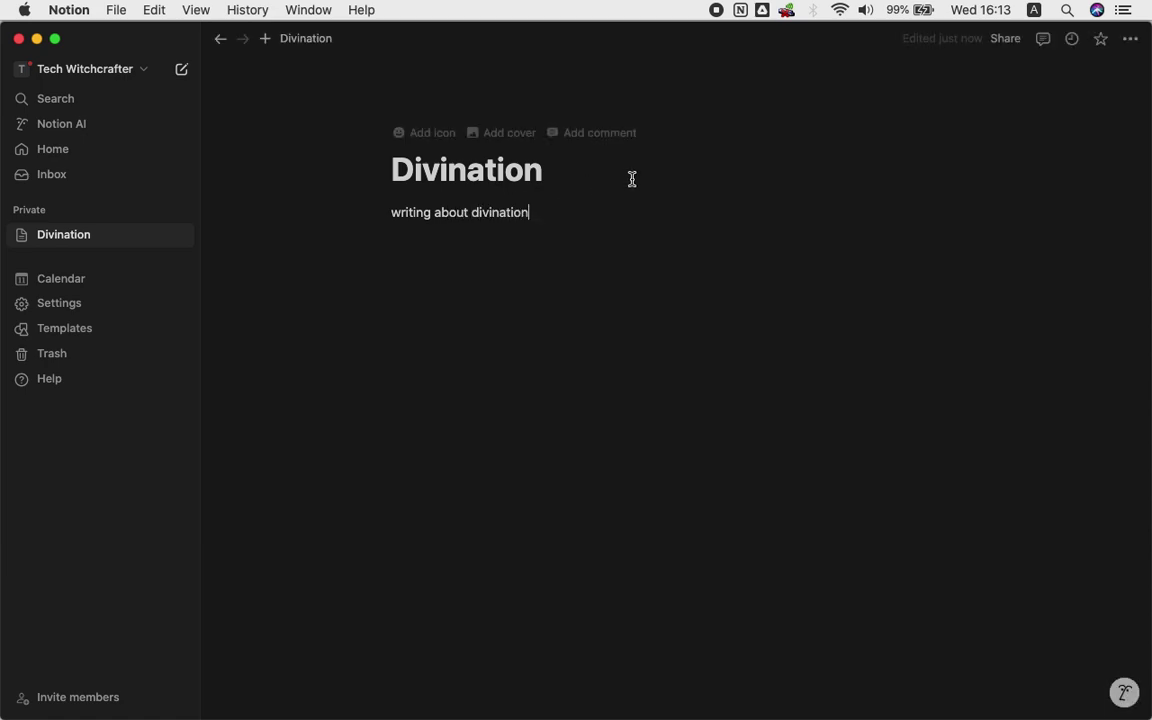
Add an exclamation mark to the body line "writing about divination" and write "Typing" as a new paragraph below it
{"action": "type", "text": "!"}
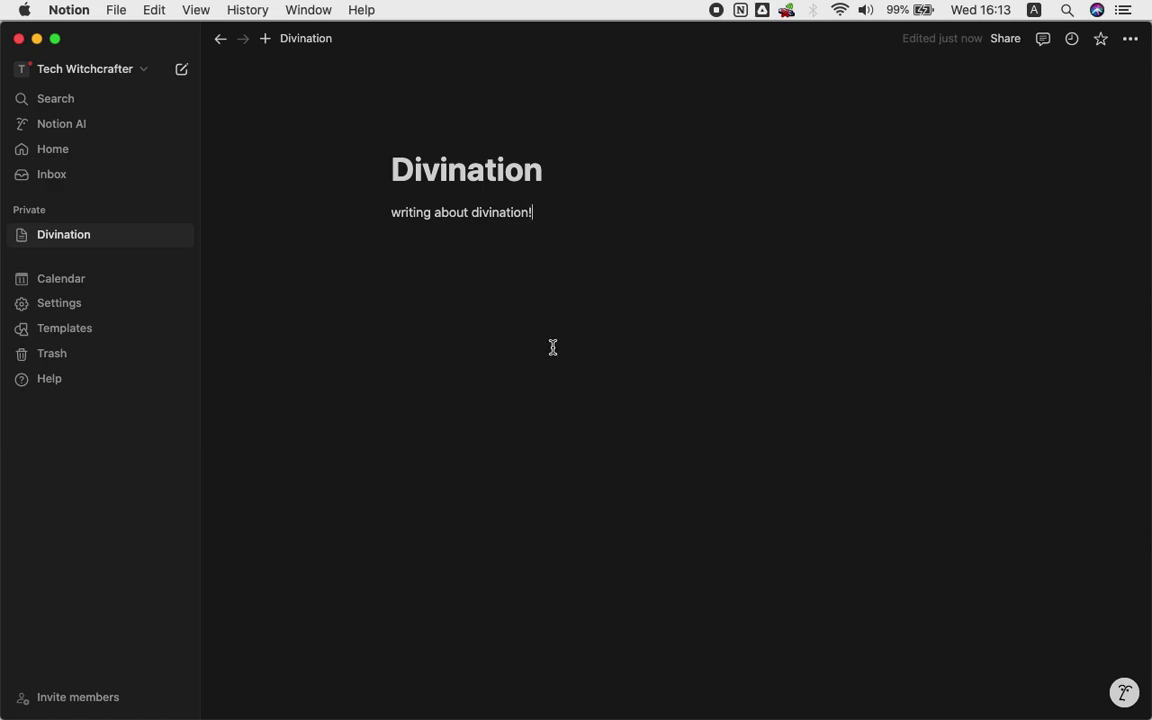
{"action": "key", "text": "Return"}
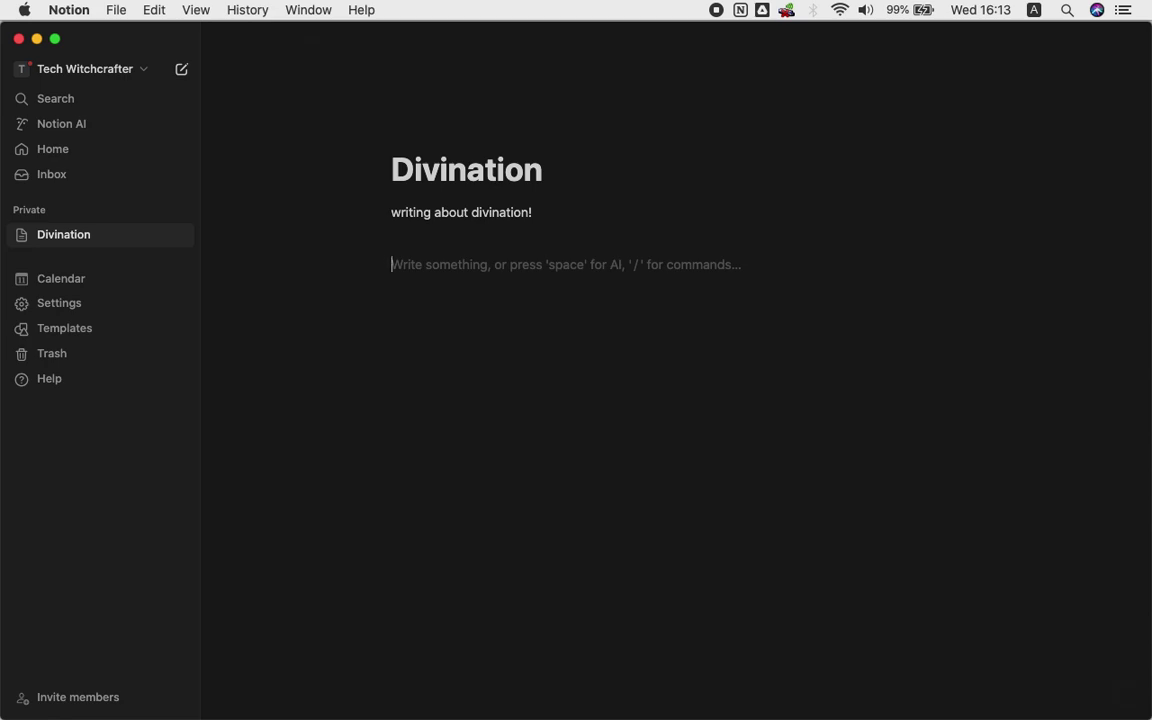
{"action": "type", "text": "Typing"}
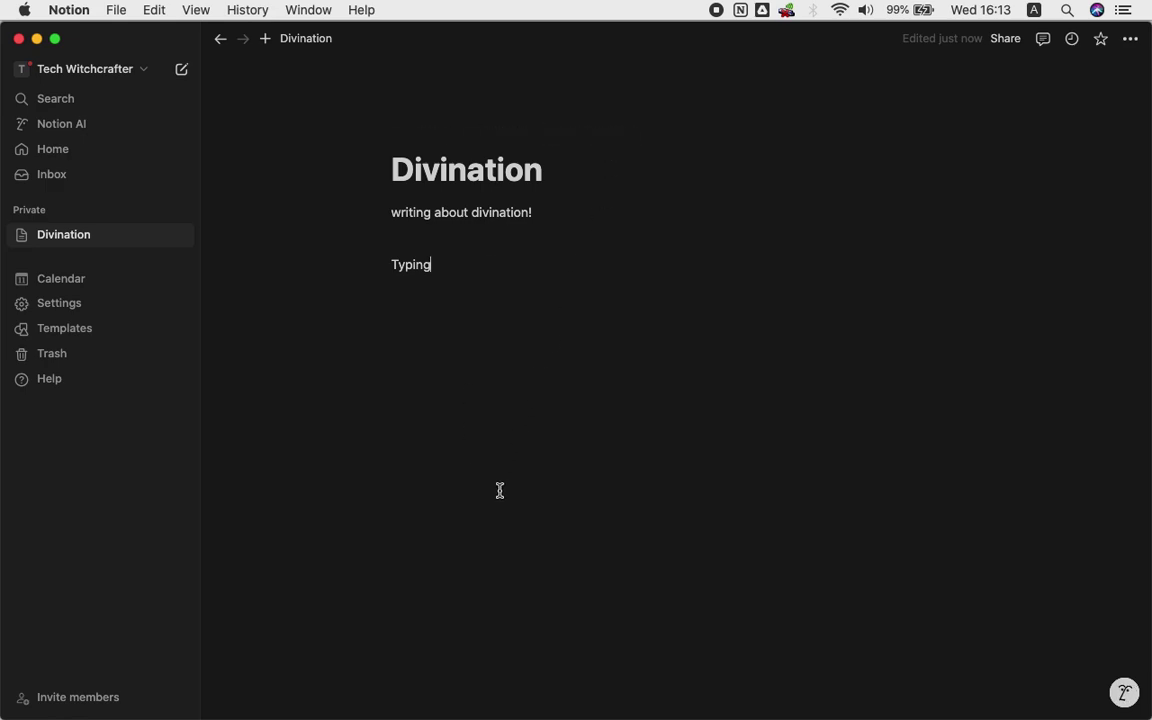
Give the Divination page an icon and change it to the purple open book
{"action": "left_click", "coordinate": [429, 148]}
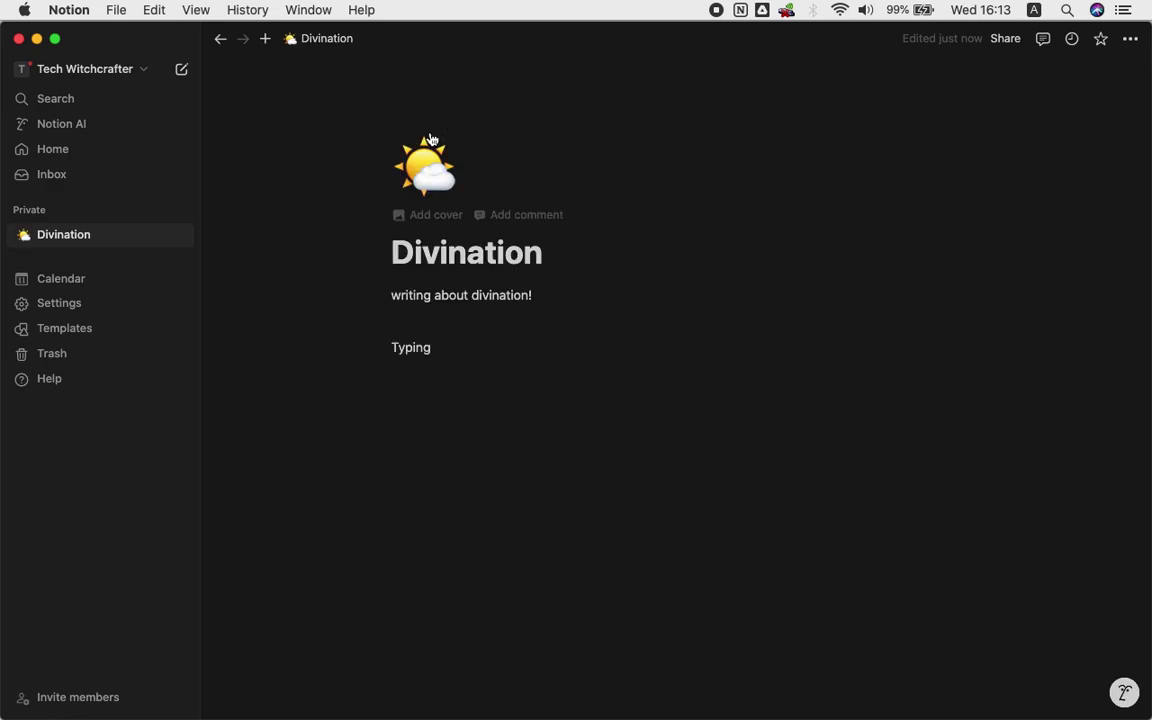
{"action": "left_click", "coordinate": [420, 170]}
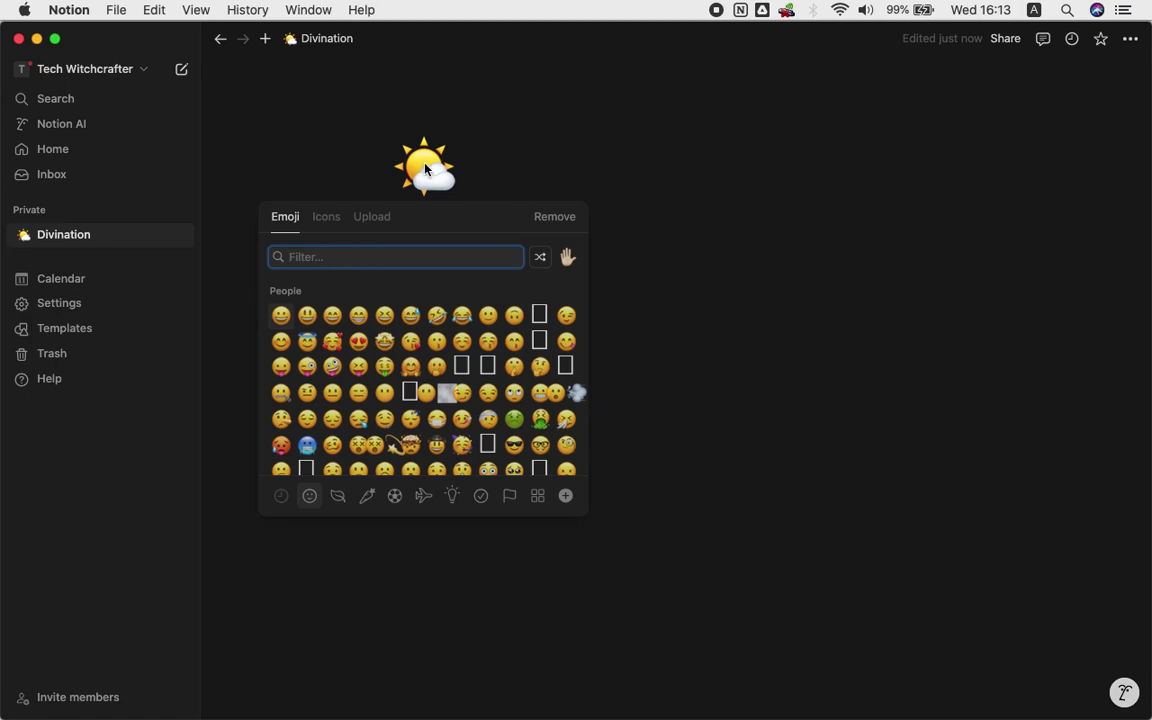
{"action": "scroll", "coordinate": [370, 380], "scroll_direction": "down", "scroll_amount": 5}
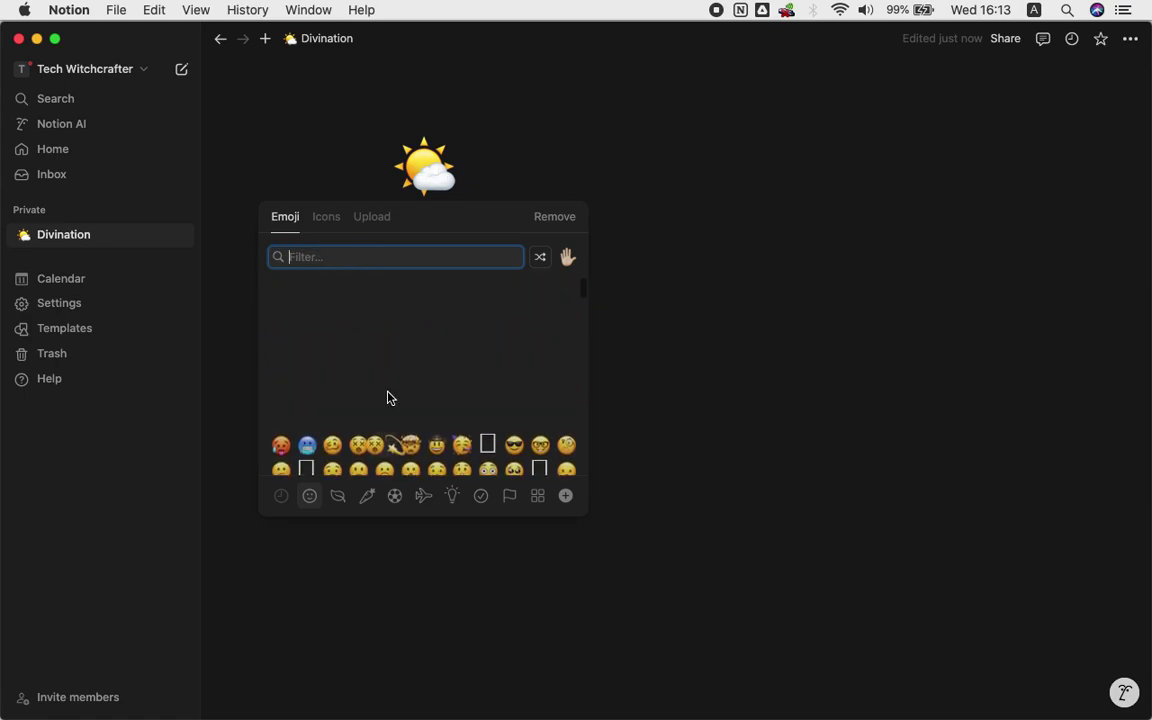
{"action": "scroll", "coordinate": [386, 396], "scroll_direction": "up", "scroll_amount": 5}
{"action": "left_click", "coordinate": [330, 220]}
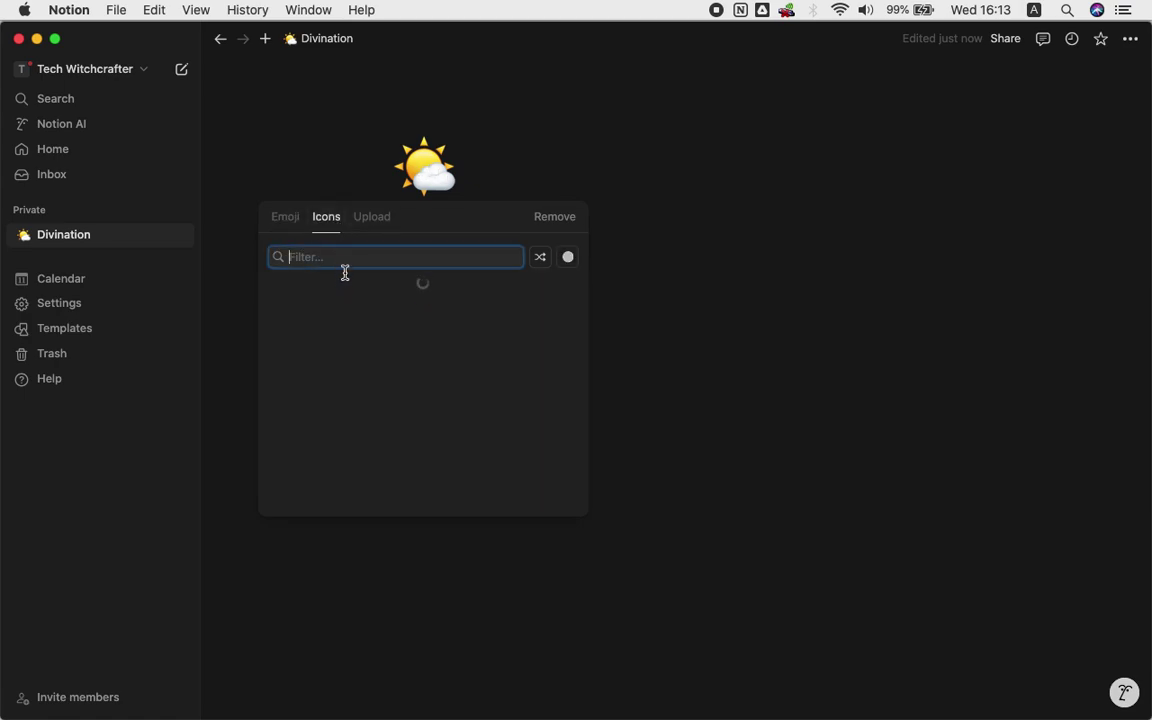
{"action": "left_click", "coordinate": [568, 259]}
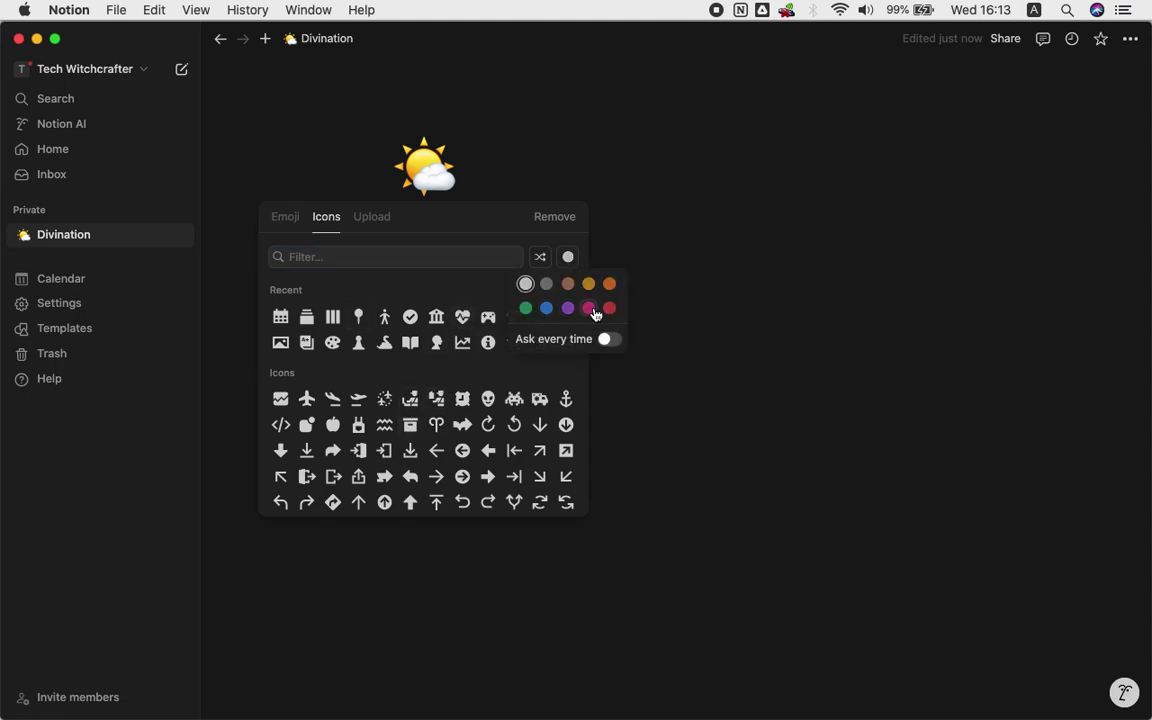
{"action": "left_click", "coordinate": [567, 308]}
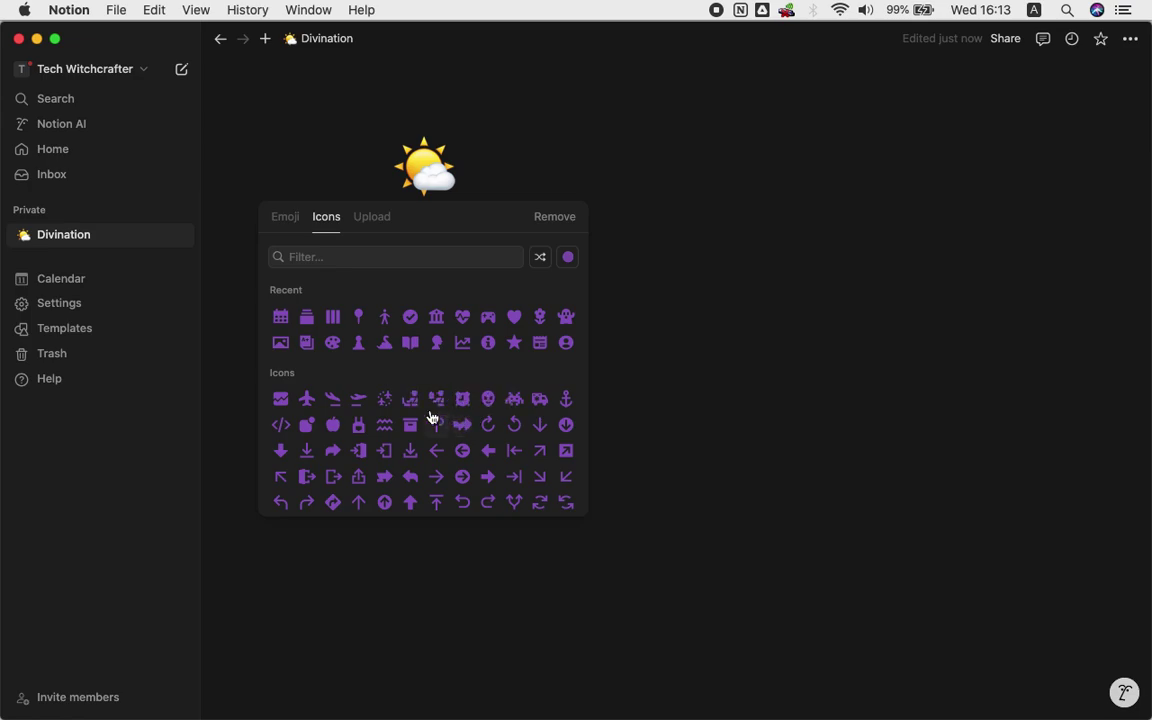
{"action": "left_click", "coordinate": [410, 343]}
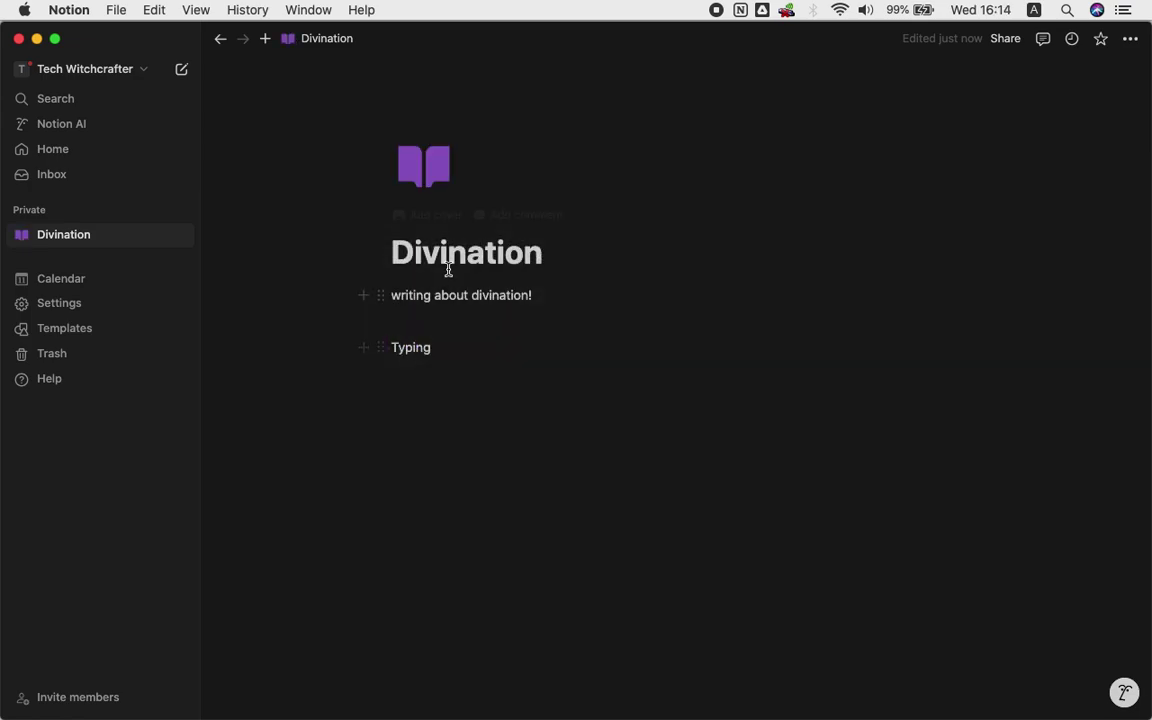
Add a cover to the Divination page and review the Gallery, Upload, Link and Unsplash sources for changing it
{"action": "left_click", "coordinate": [442, 216]}
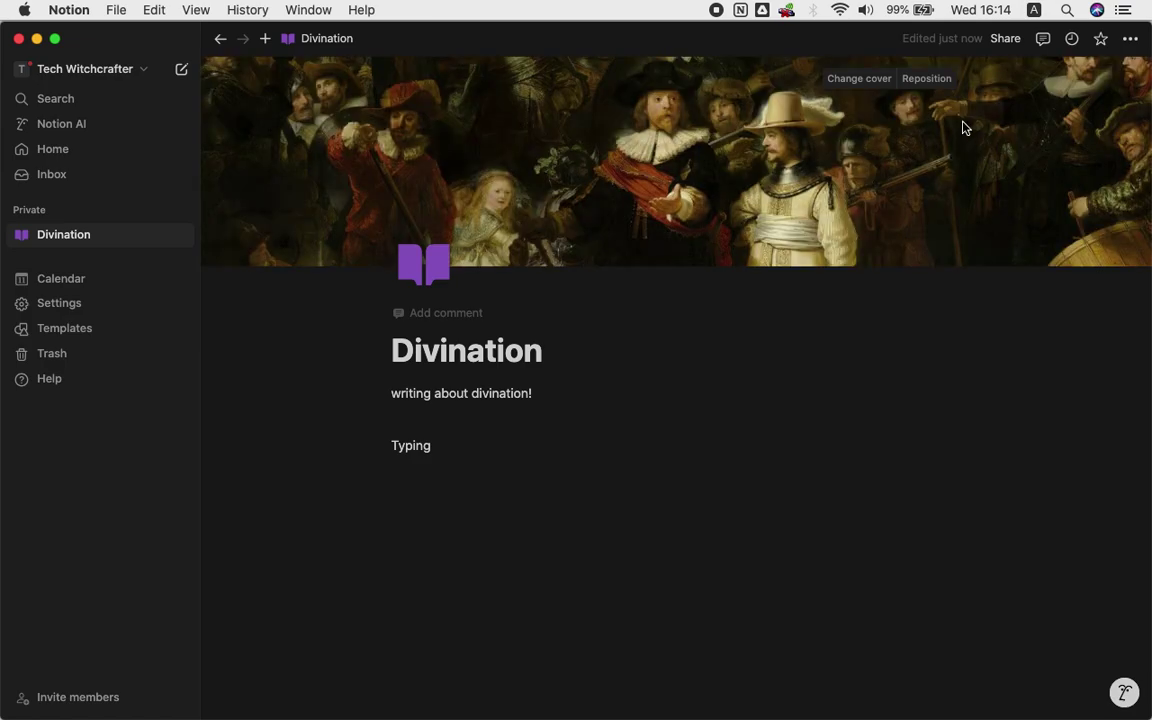
{"action": "left_click", "coordinate": [857, 80]}
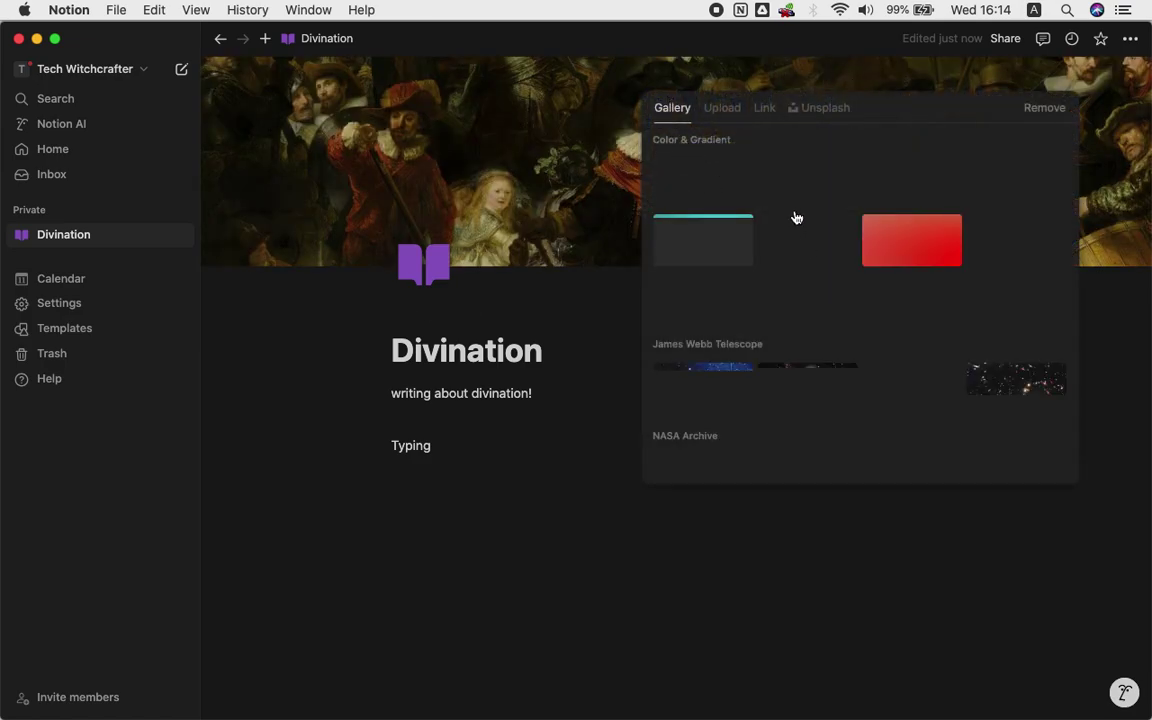
{"action": "scroll", "coordinate": [823, 247], "scroll_direction": "down", "scroll_amount": 4}
{"action": "scroll", "coordinate": [825, 245], "scroll_direction": "up", "scroll_amount": 1}
{"action": "scroll", "coordinate": [825, 245], "scroll_direction": "up", "scroll_amount": 3}
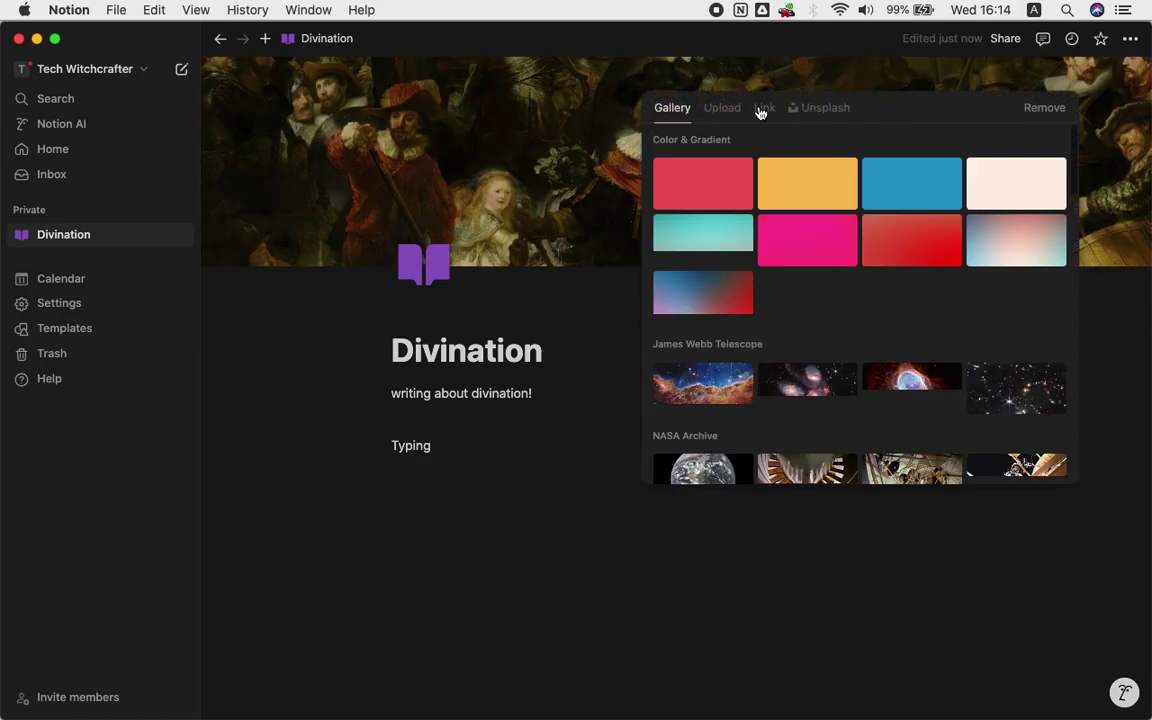
{"action": "left_click", "coordinate": [728, 110]}
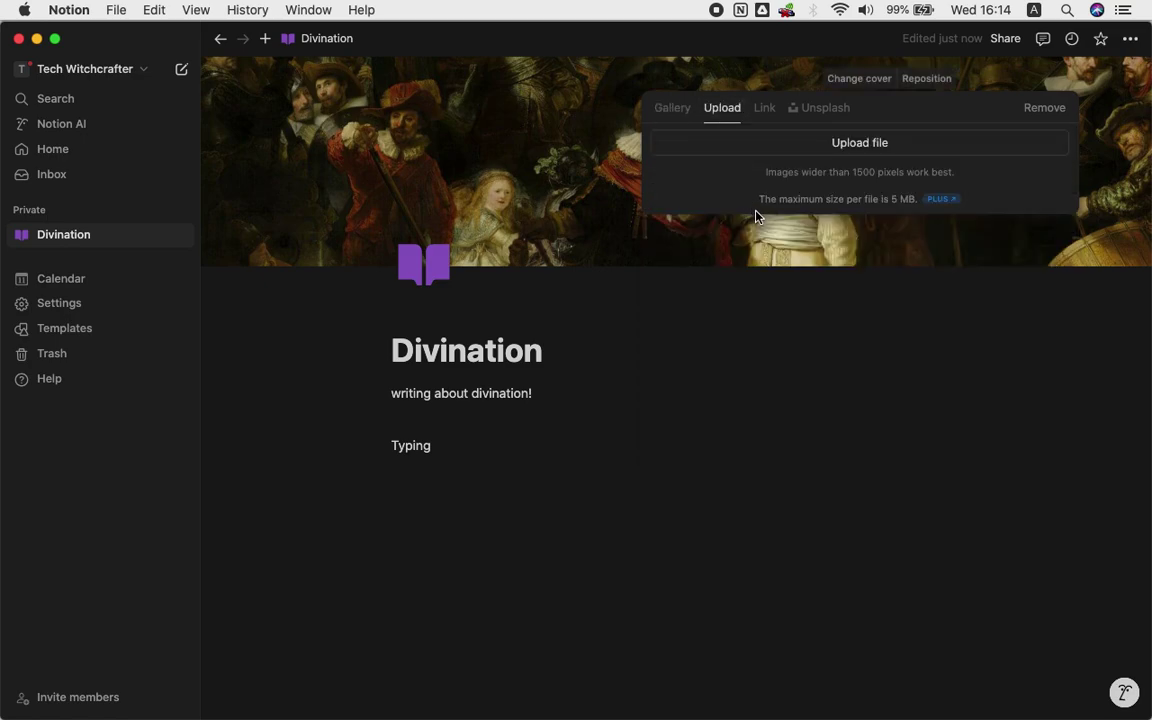
{"action": "left_click", "coordinate": [764, 109]}
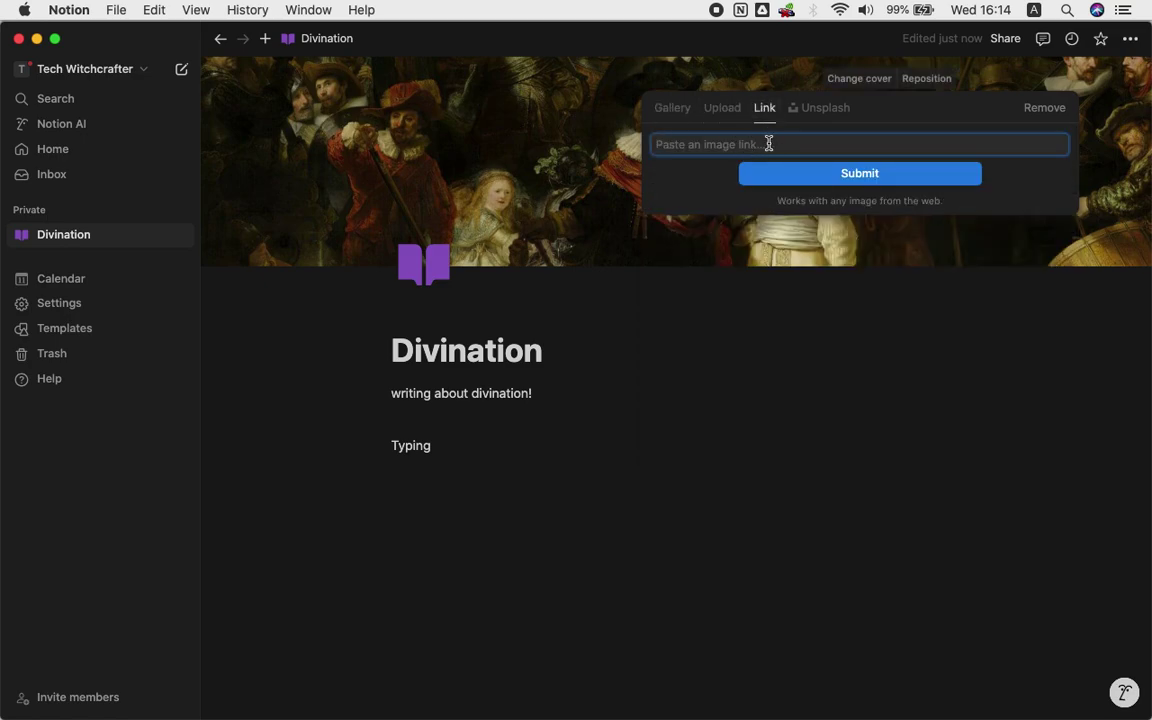
{"action": "left_click", "coordinate": [822, 109]}
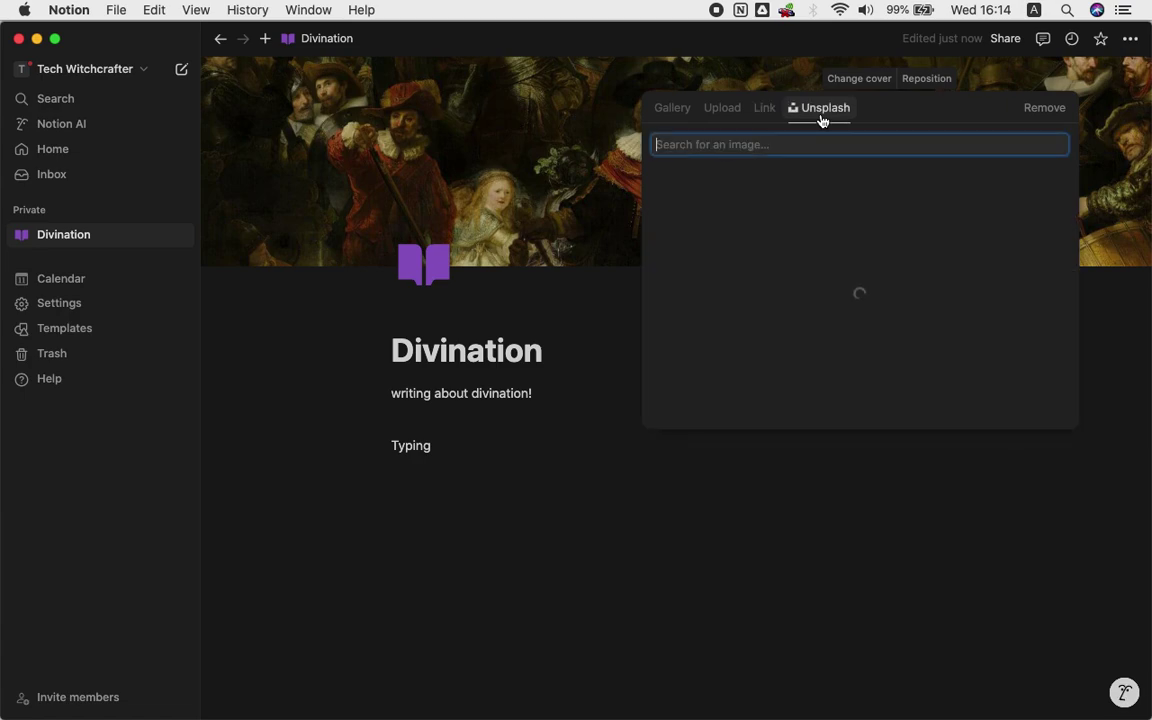
{"action": "scroll", "coordinate": [862, 380], "scroll_direction": "down", "scroll_amount": 5}
{"action": "scroll", "coordinate": [862, 380], "scroll_direction": "up", "scroll_amount": 5}
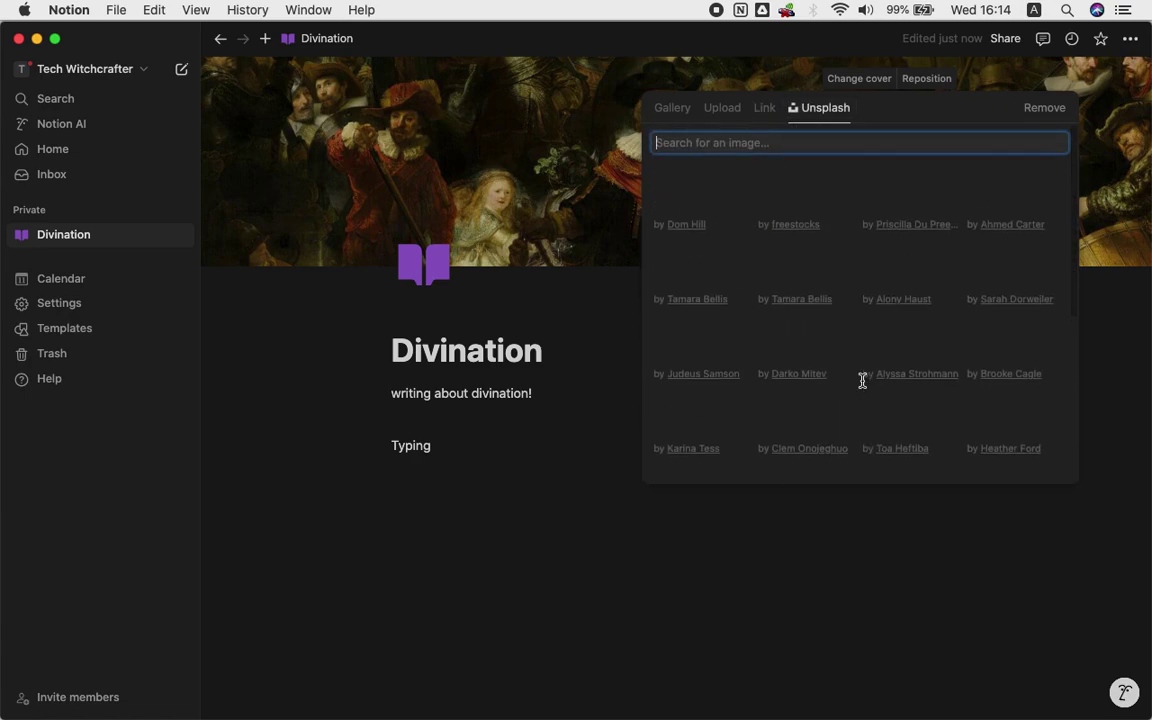
{"action": "scroll", "coordinate": [862, 380], "scroll_direction": "down", "scroll_amount": 1}
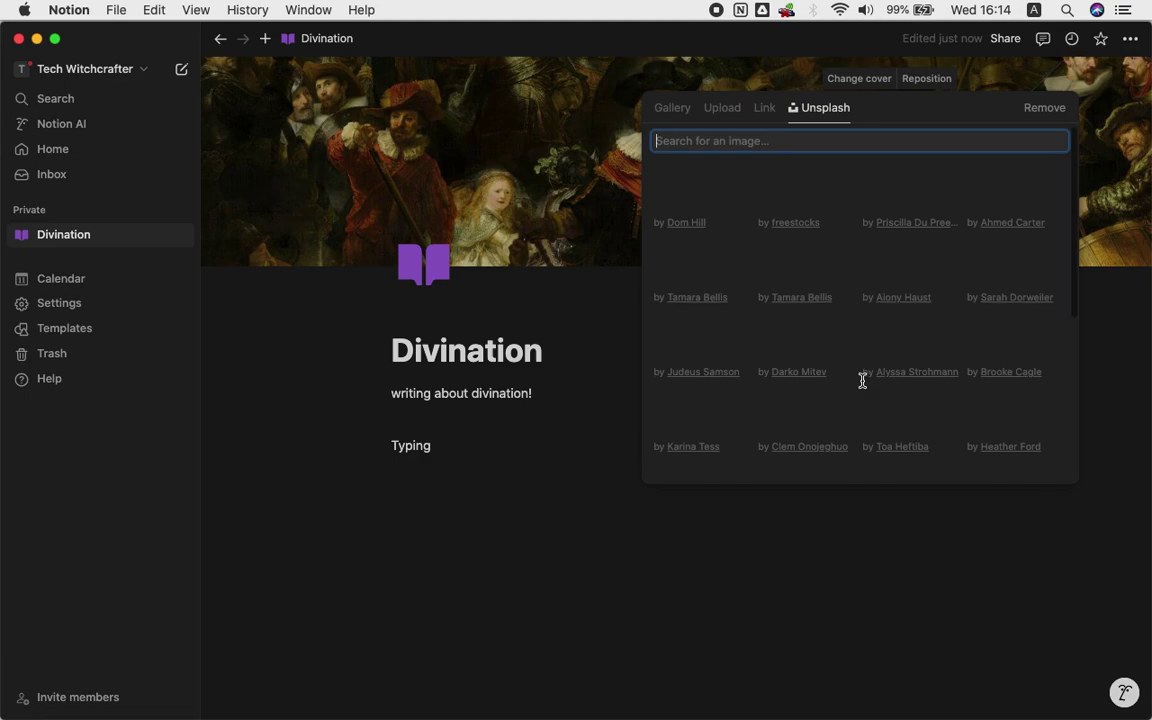
Change the page cover to the James Webb Telescope gallery image of the blue-centred nebula with an orange rim
{"action": "left_click", "coordinate": [672, 107]}
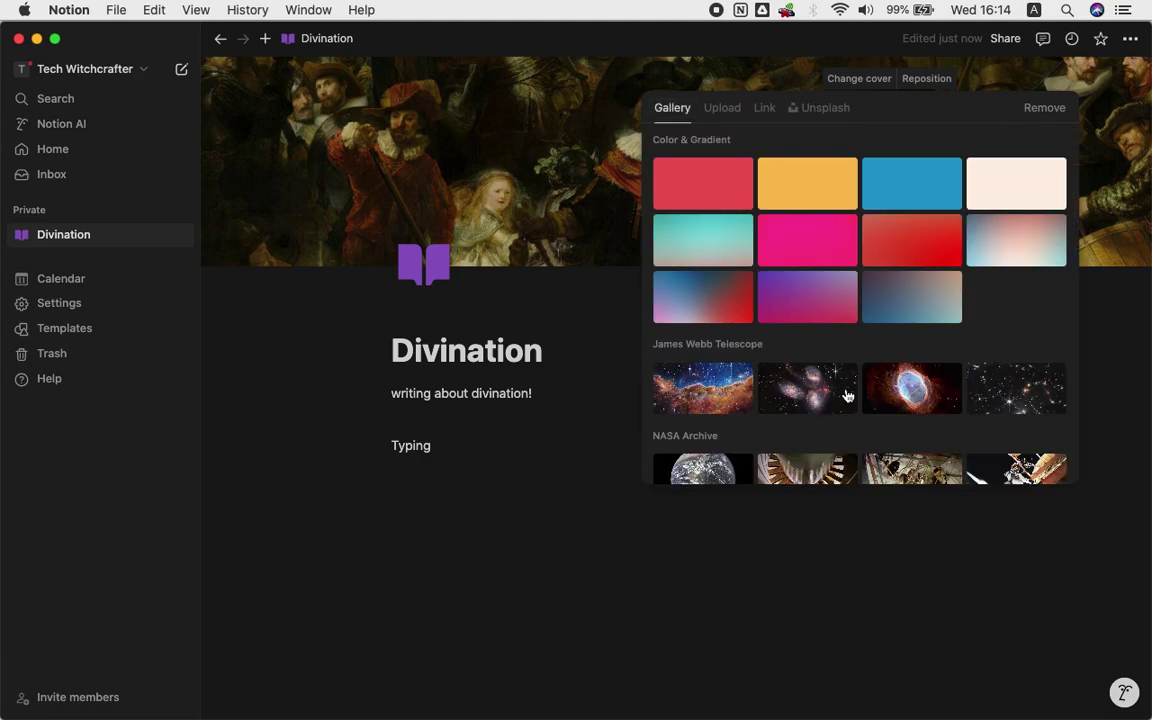
{"action": "left_click", "coordinate": [914, 404]}
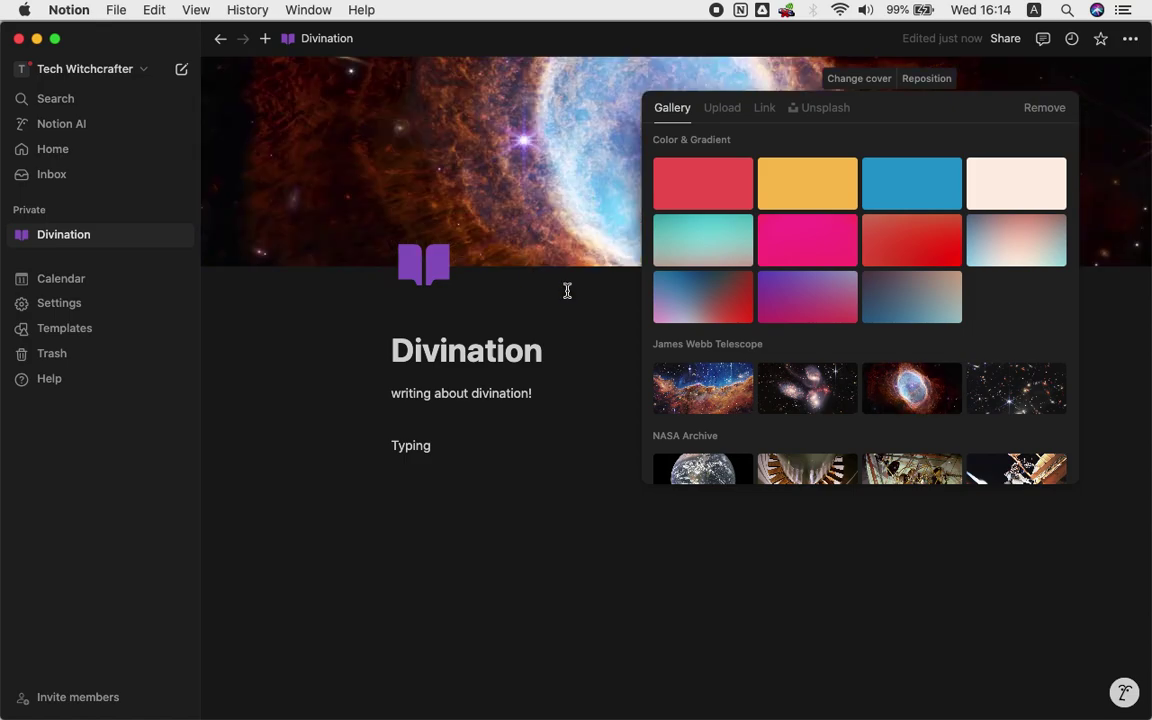
{"action": "left_click", "coordinate": [567, 290]}
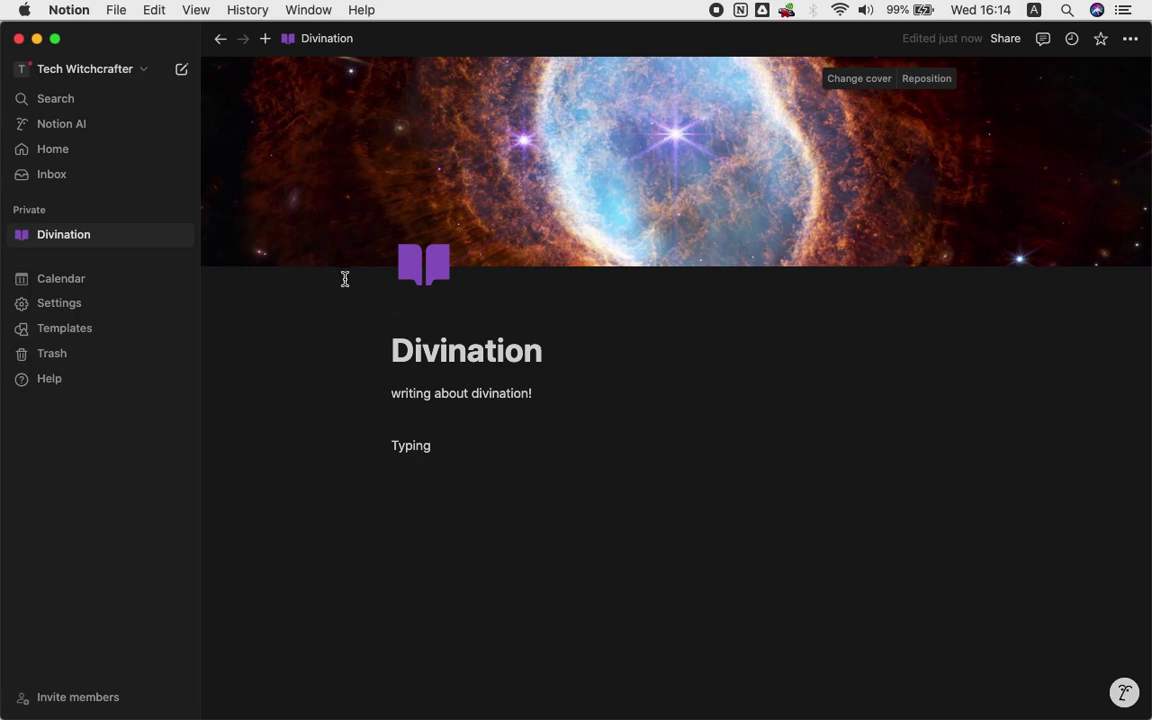
Add an empty line below "Typing" and extend the first paragraph with pasted copies of "writing about divination!" until it fills seven lines
{"action": "left_click", "coordinate": [441, 445]}
{"action": "key", "text": "Return"}
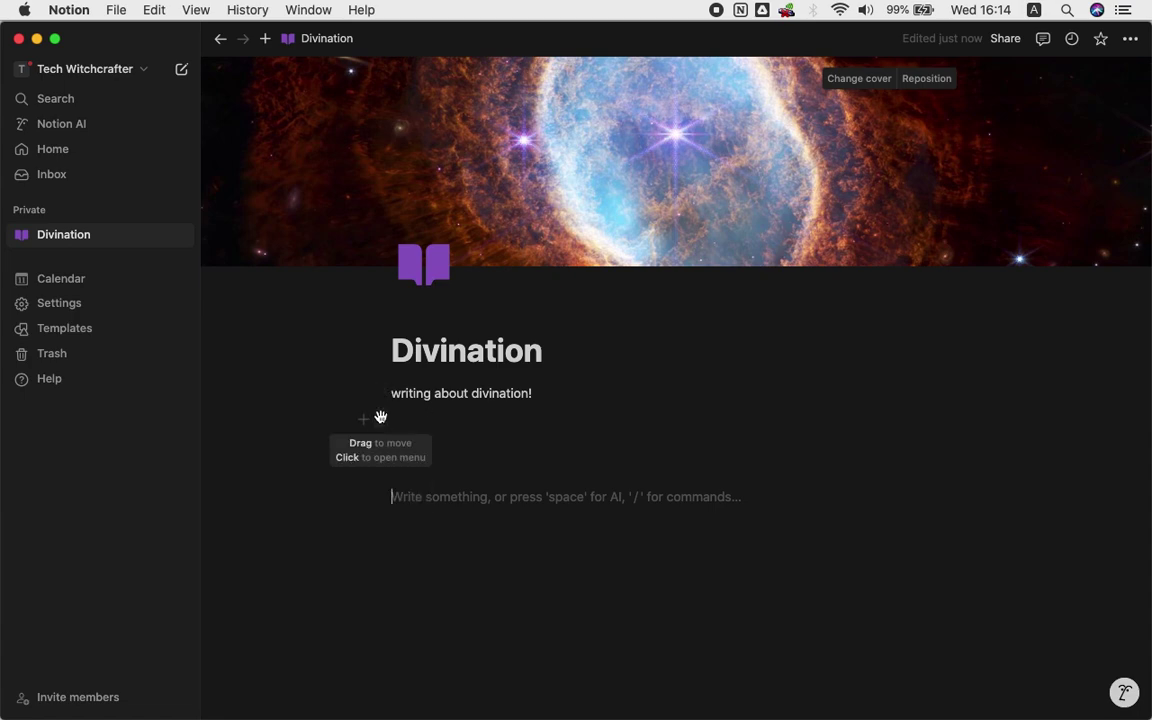
{"action": "left_click", "coordinate": [539, 393]}
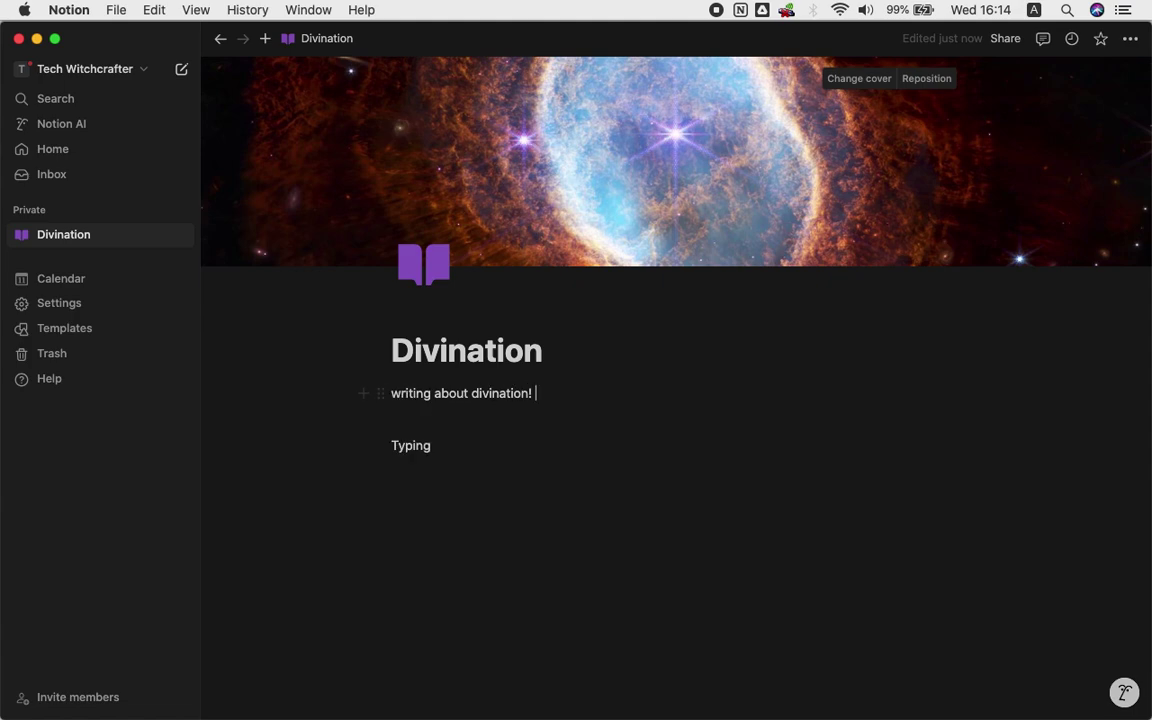
{"action": "key", "text": "super+a"}
{"action": "key", "text": "super+c"}
{"action": "key", "text": "Right"}
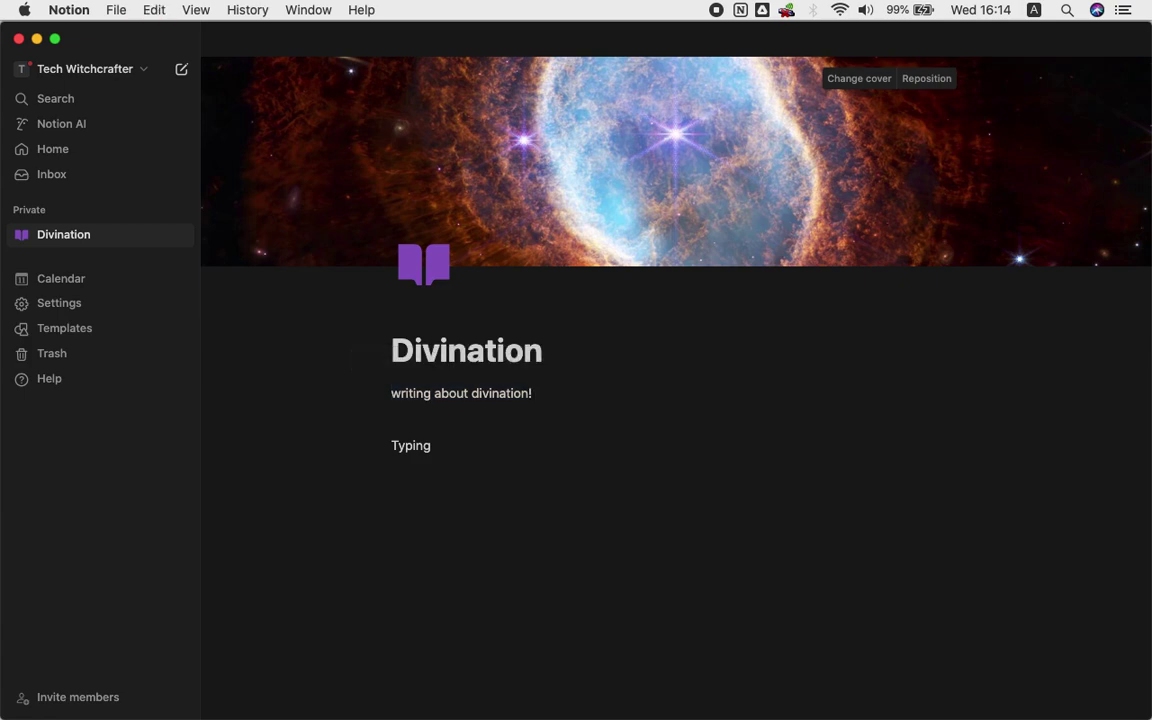
{"action": "key", "text": "super+v"}
{"action": "key", "text": "super+v"}
{"action": "key", "text": "super+v"}
{"action": "key", "text": "super+v"}
{"action": "key", "text": "super+v"}
{"action": "key", "text": "super+v"}
{"action": "key", "text": "super+v"}
{"action": "key", "text": "super+v"}
{"action": "key", "text": "super+v"}
{"action": "key", "text": "super+v"}
{"action": "key", "text": "super+v"}
{"action": "key", "text": "super+v"}
{"action": "key", "text": "super+v"}
{"action": "key", "text": "super+v"}
{"action": "key", "text": "super+v"}
{"action": "key", "text": "super+v"}
{"action": "key", "text": "super+v"}
{"action": "key", "text": "super+v"}
{"action": "key", "text": "super+v"}
{"action": "key", "text": "super+v"}
{"action": "key", "text": "super+v"}
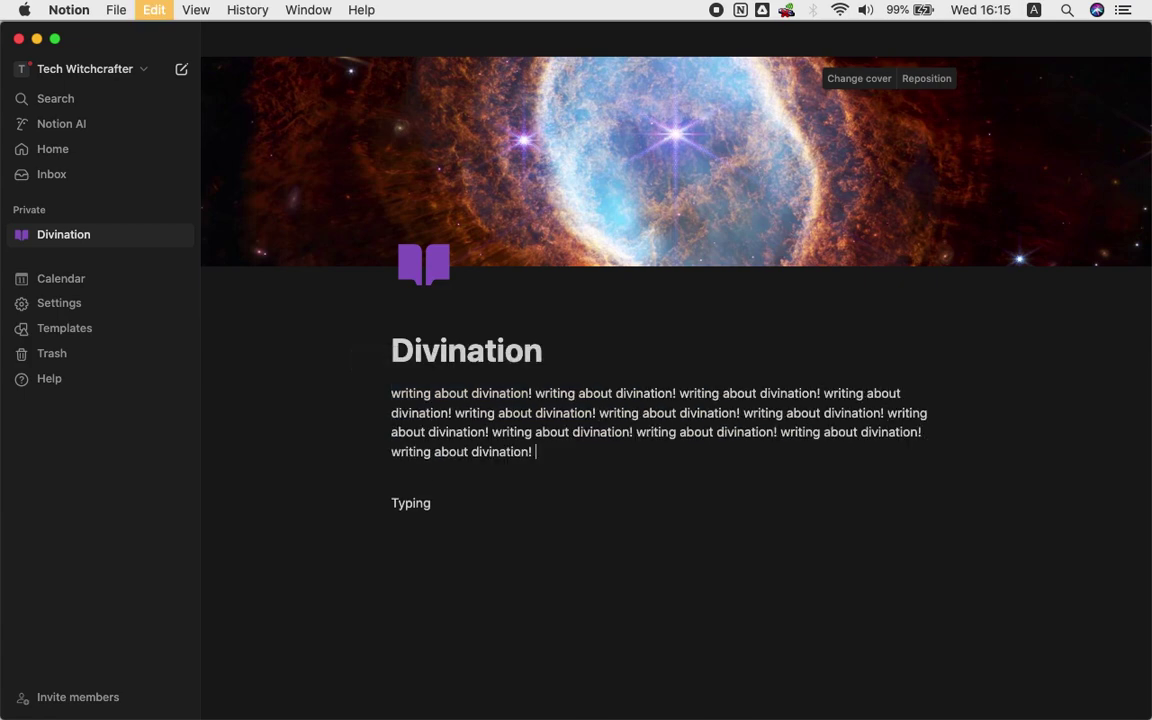
{"action": "key", "text": "super+v"}
{"action": "key", "text": "super+v"}
{"action": "key", "text": "super+v"}
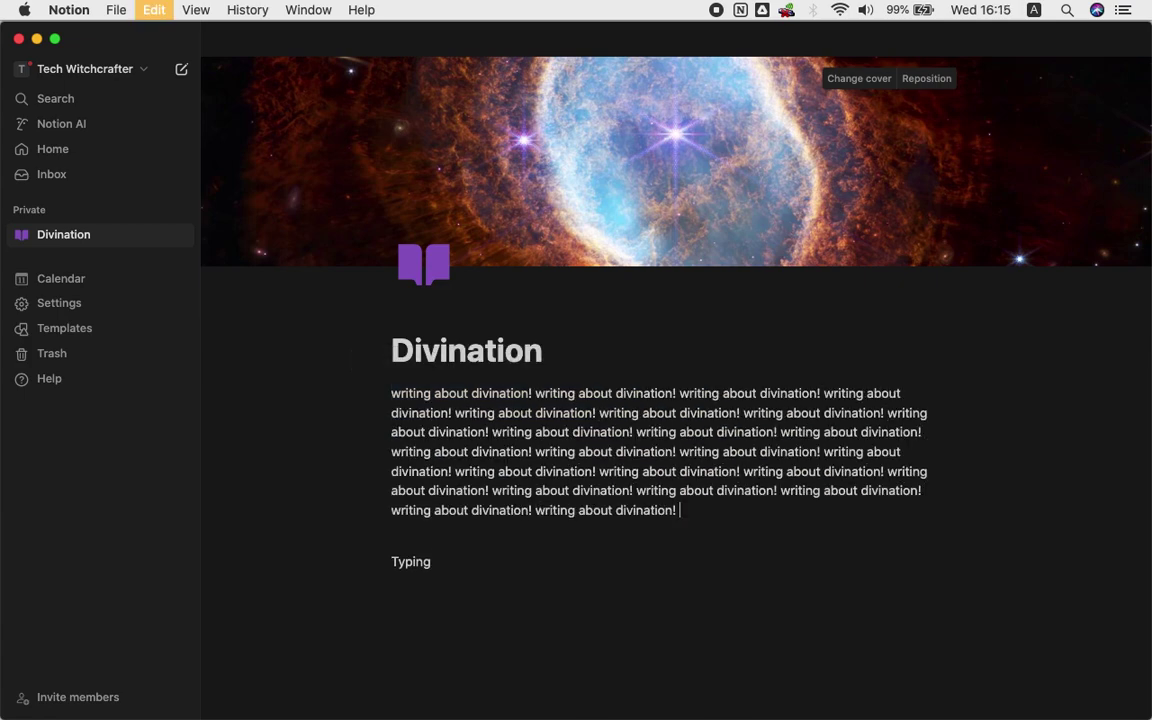
Review the Turn into options for the long "writing about divination!" paragraph and give the block a yellow background
{"action": "left_click", "coordinate": [381, 394]}
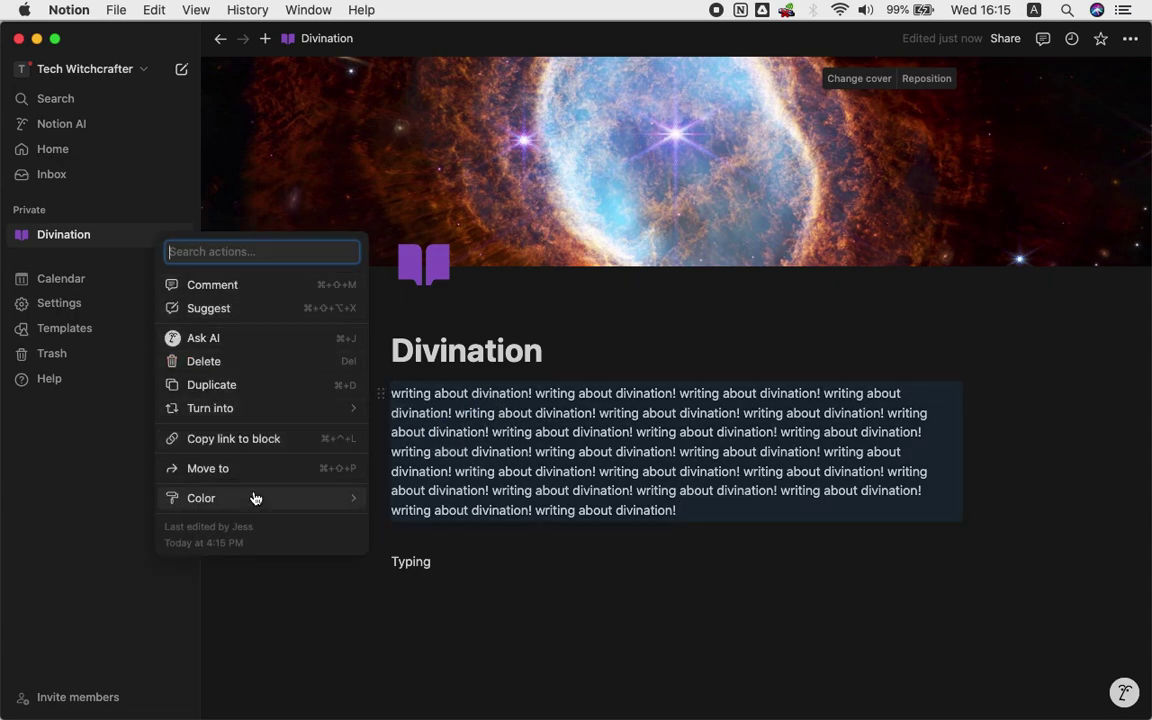
{"action": "mouse_move", "coordinate": [255, 497]}
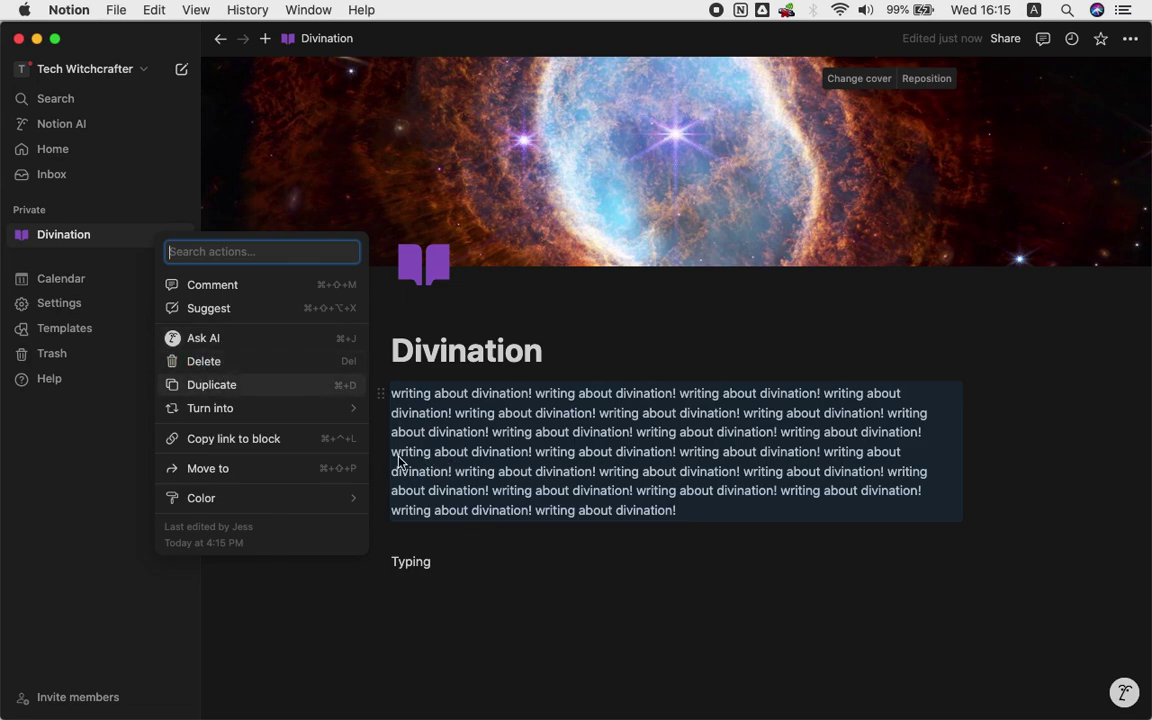
{"action": "mouse_move", "coordinate": [229, 412]}
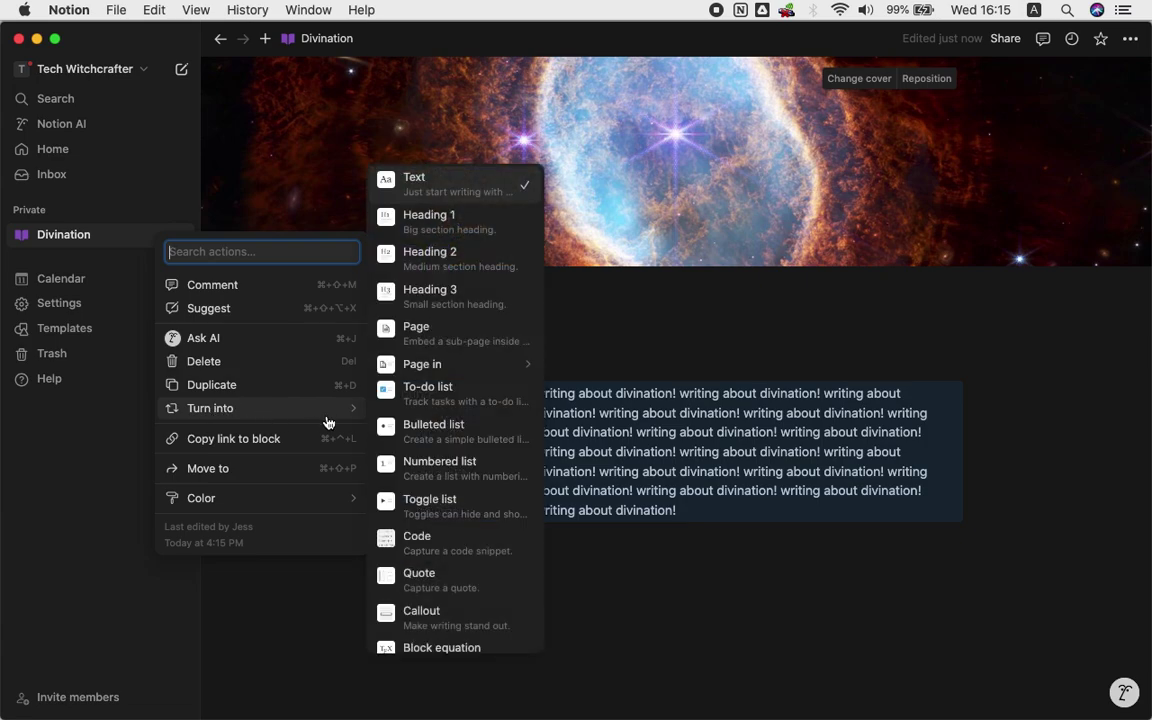
{"action": "scroll", "coordinate": [446, 443], "scroll_direction": "down", "scroll_amount": 5}
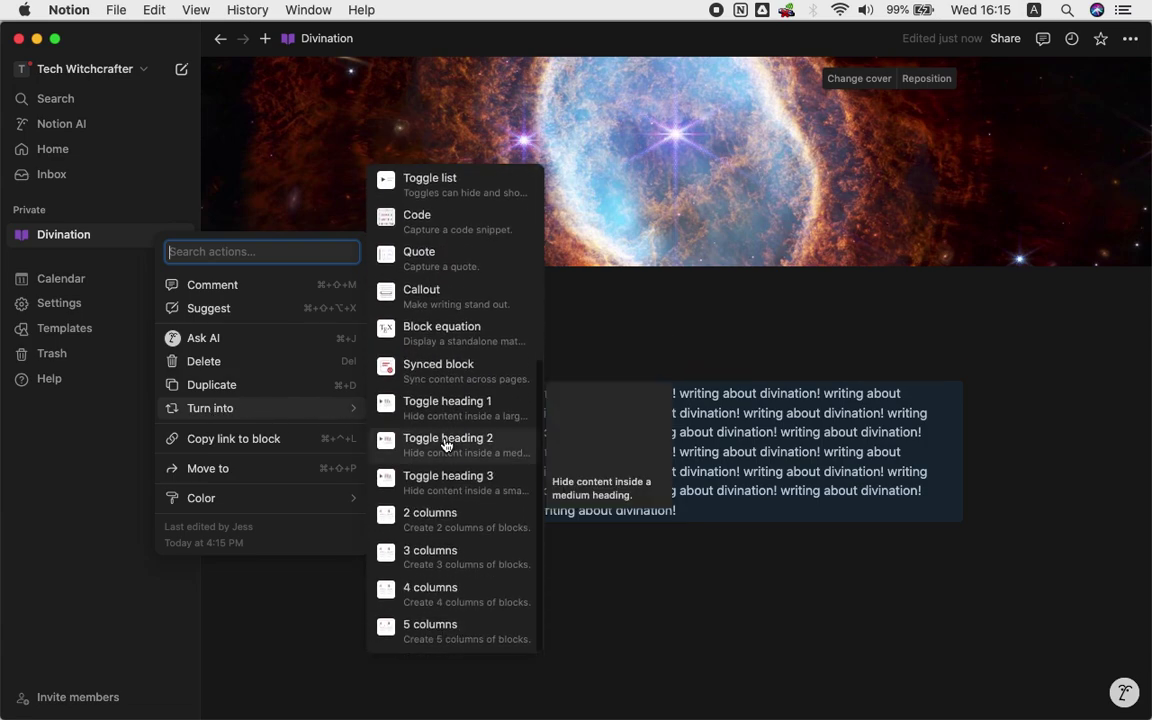
{"action": "scroll", "coordinate": [446, 450], "scroll_direction": "up", "scroll_amount": 5}
{"action": "scroll", "coordinate": [446, 445], "scroll_direction": "down", "scroll_amount": 5}
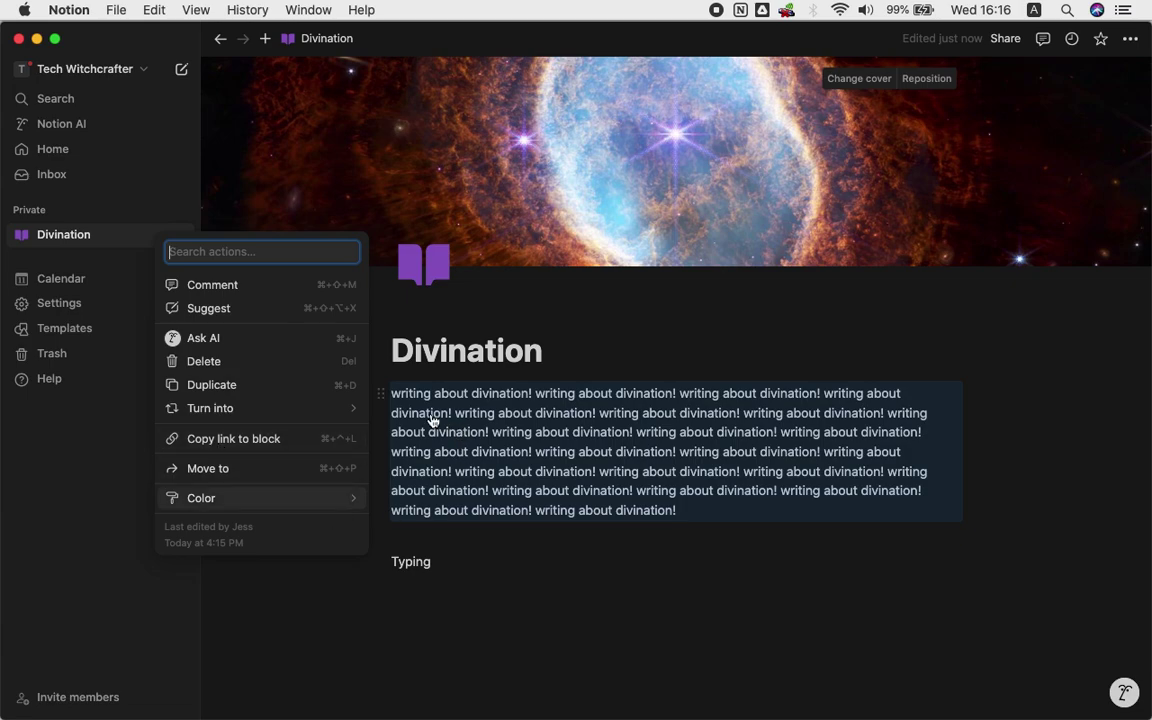
{"action": "mouse_move", "coordinate": [220, 498]}
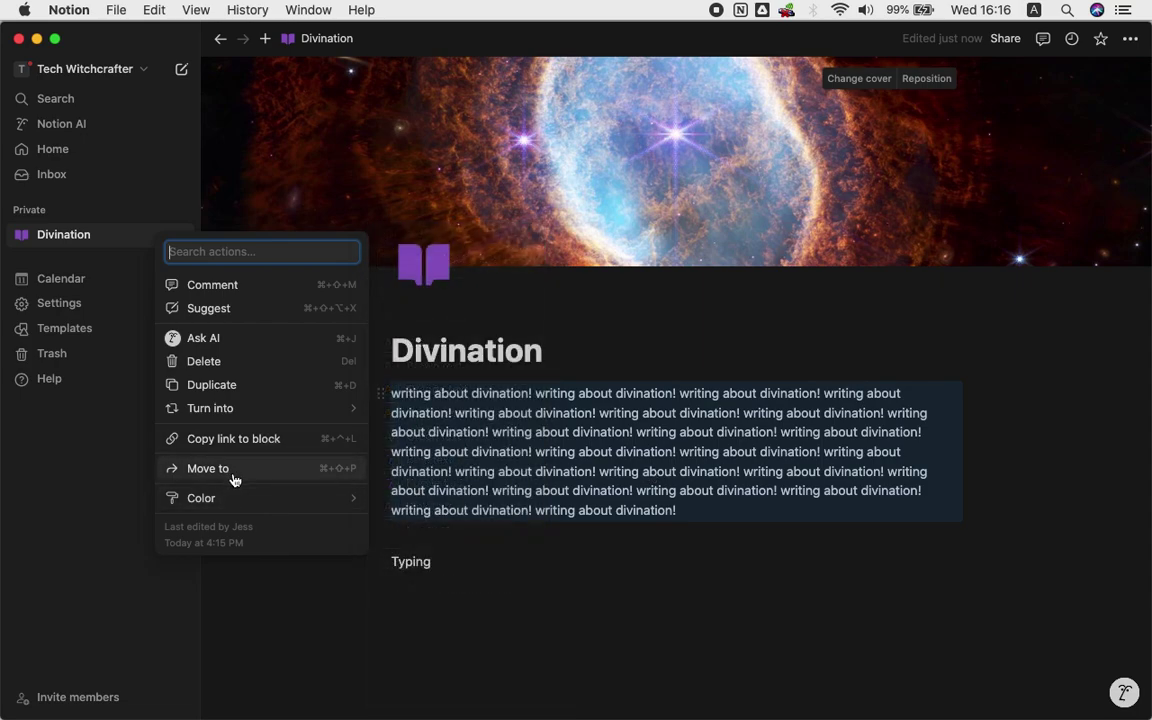
{"action": "mouse_move", "coordinate": [254, 503]}
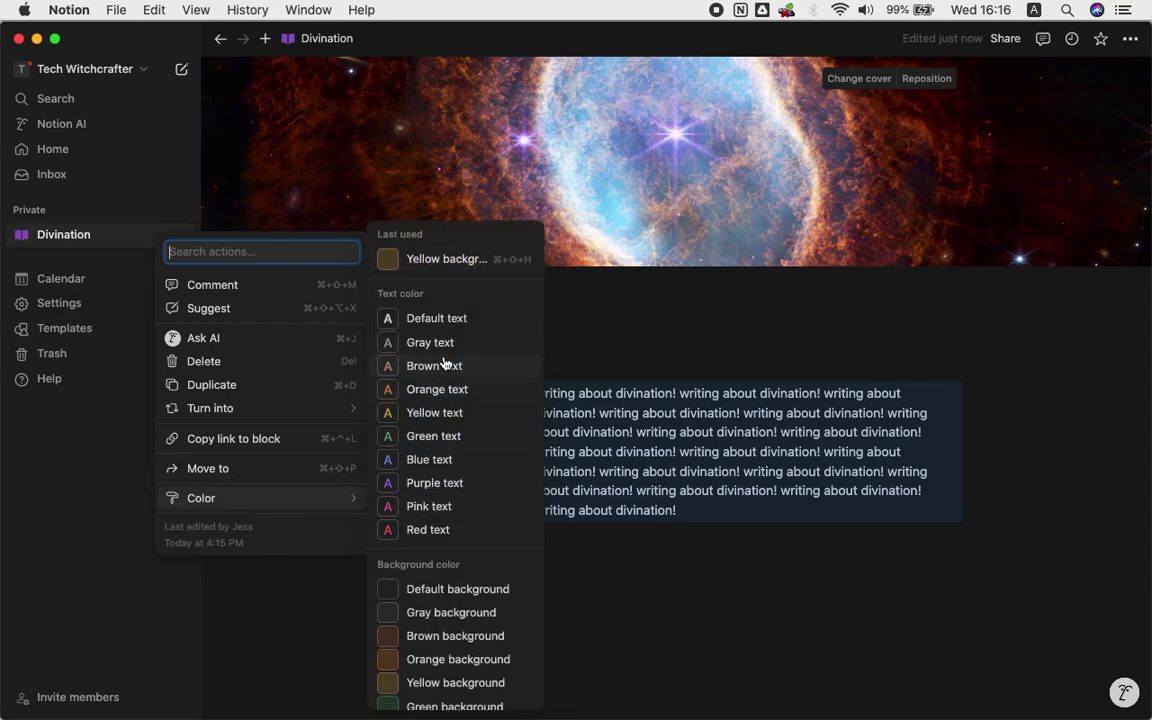
{"action": "scroll", "coordinate": [435, 510], "scroll_direction": "down", "scroll_amount": 2}
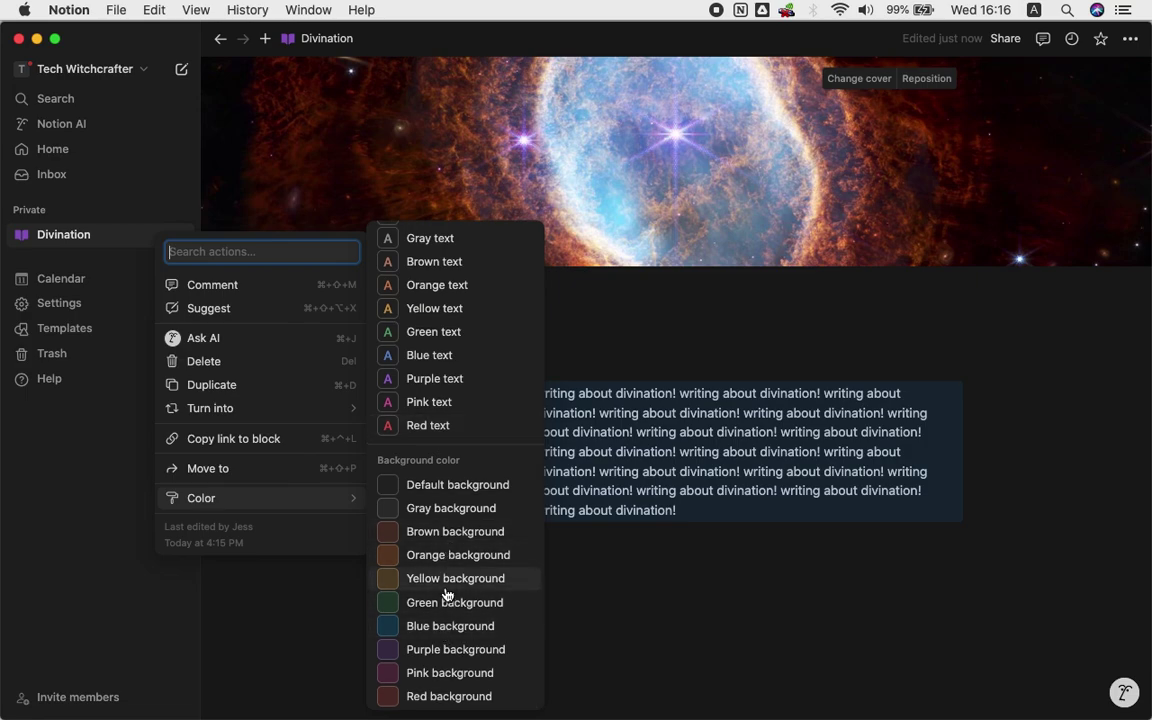
{"action": "left_click", "coordinate": [447, 580]}
{"action": "left_click", "coordinate": [737, 538]}
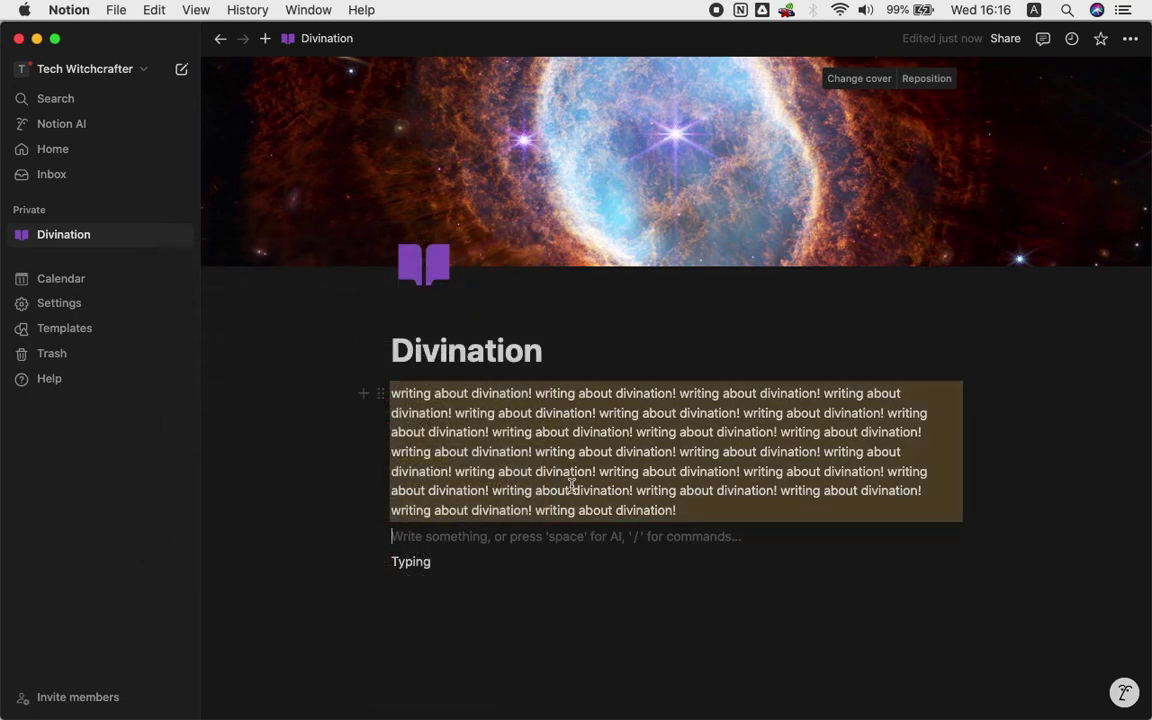
Add empty lines below "Typing" on the Divination page and place the cursor on the last one
{"action": "left_click", "coordinate": [489, 566]}
{"action": "key", "text": "Return"}
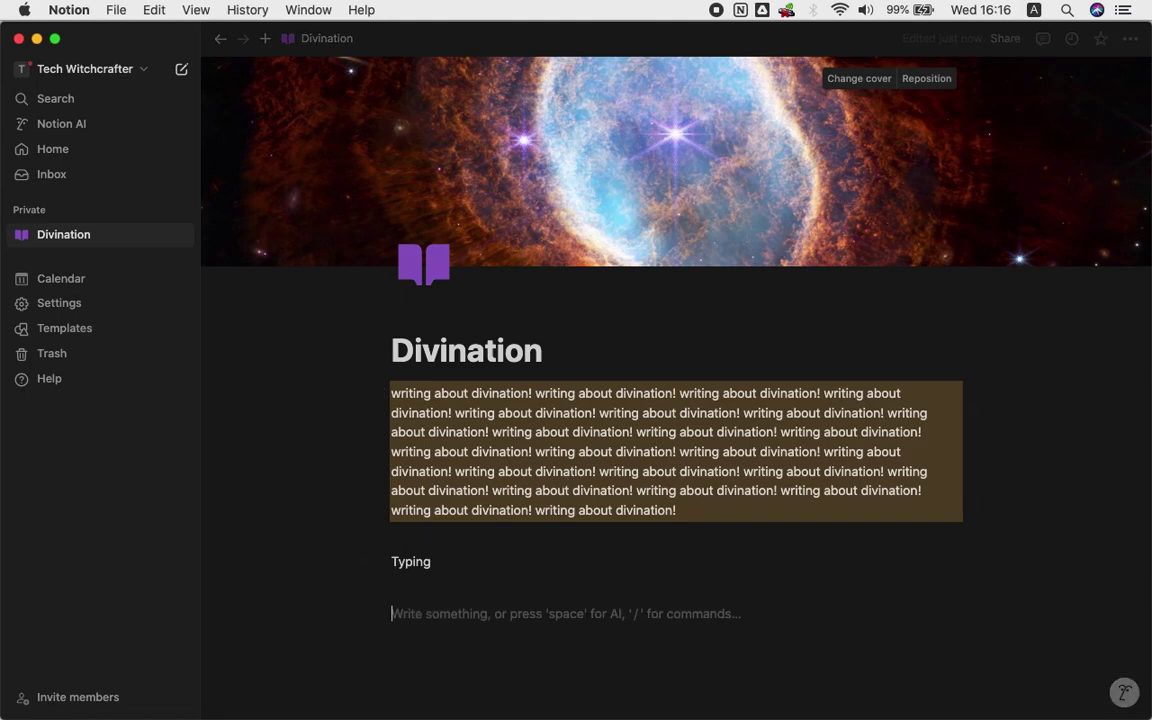
{"action": "scroll", "coordinate": [576, 400], "scroll_direction": "down", "scroll_amount": 2}
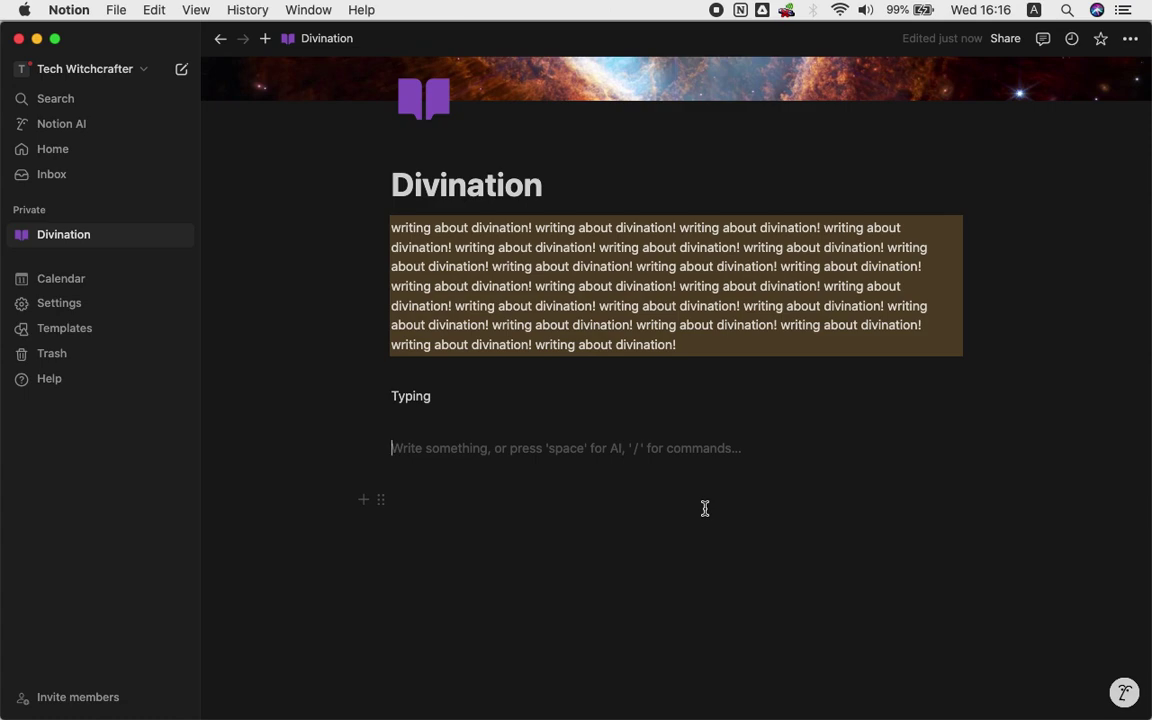
{"action": "left_click", "coordinate": [419, 504]}
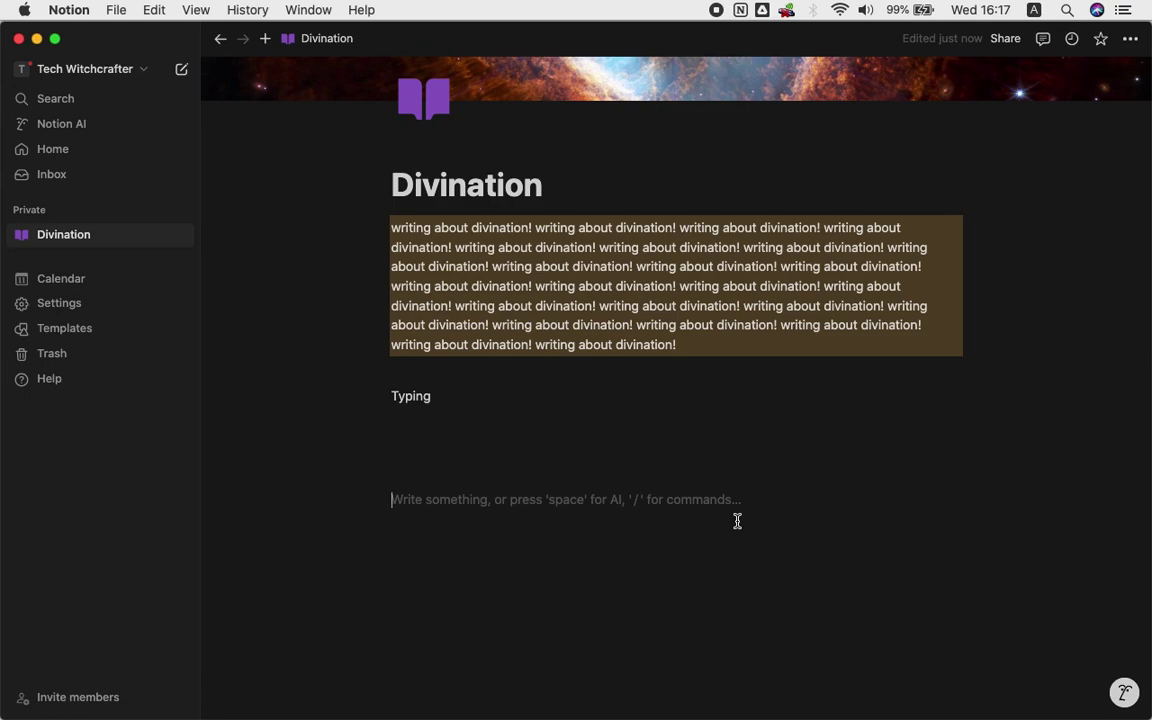
Insert a to-do list with "item 1", "item 2", "item 3" and "item 4", ending the list on a plain line
{"action": "type", "text": "/"}
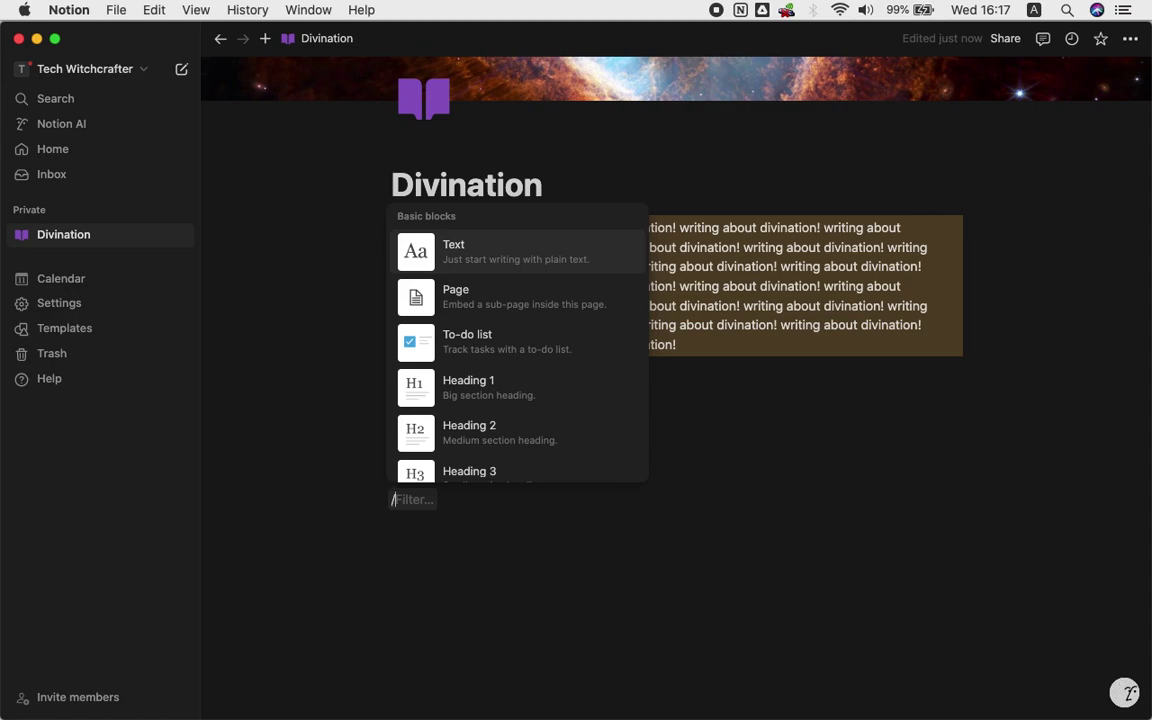
{"action": "scroll", "coordinate": [577, 393], "scroll_direction": "down", "scroll_amount": 10}
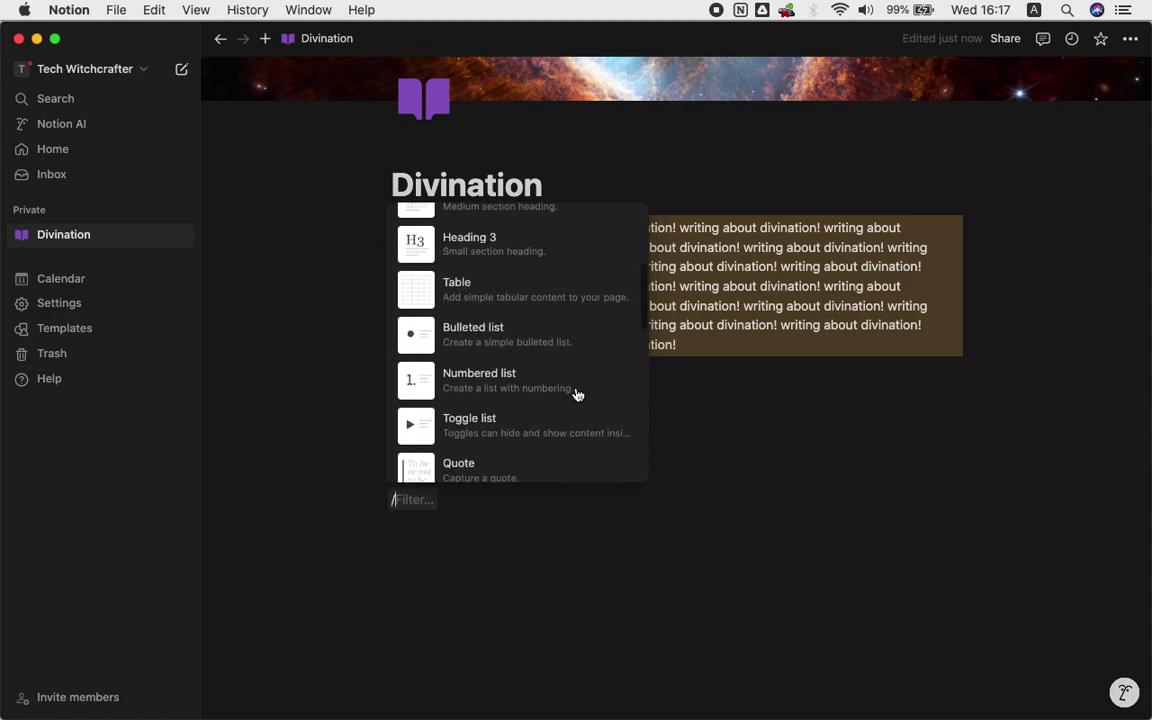
{"action": "scroll", "coordinate": [577, 393], "scroll_direction": "up", "scroll_amount": 6}
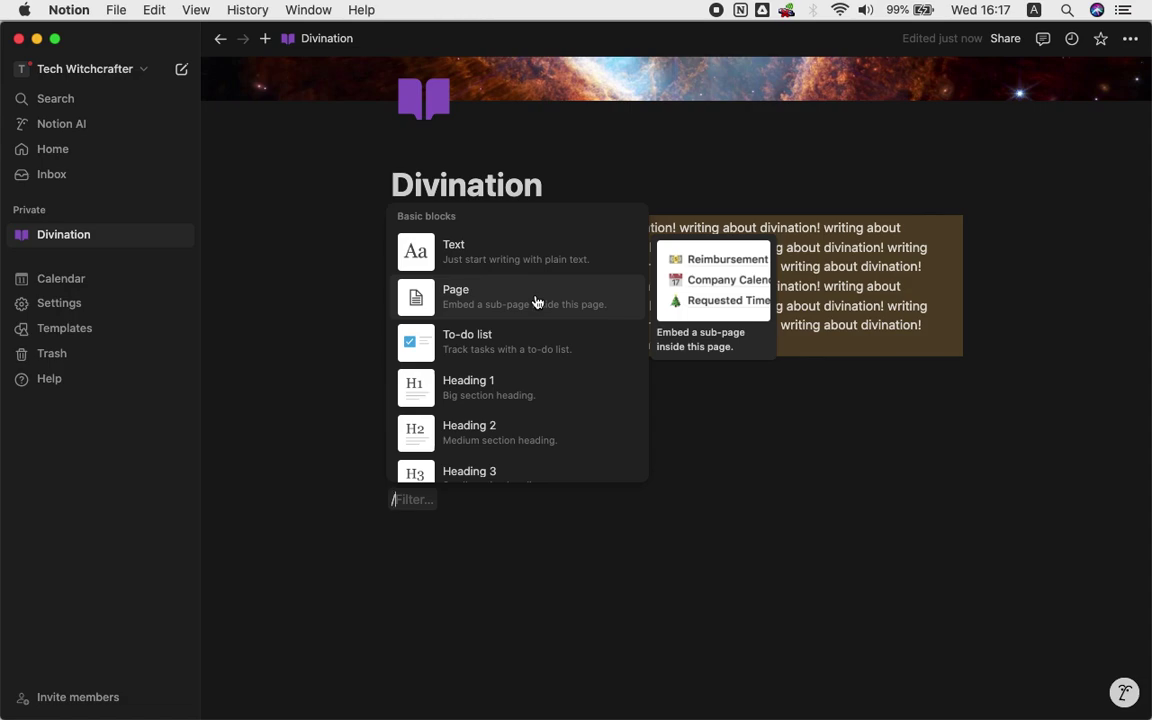
{"action": "left_click", "coordinate": [489, 354]}
{"action": "type", "text": "item 1"}
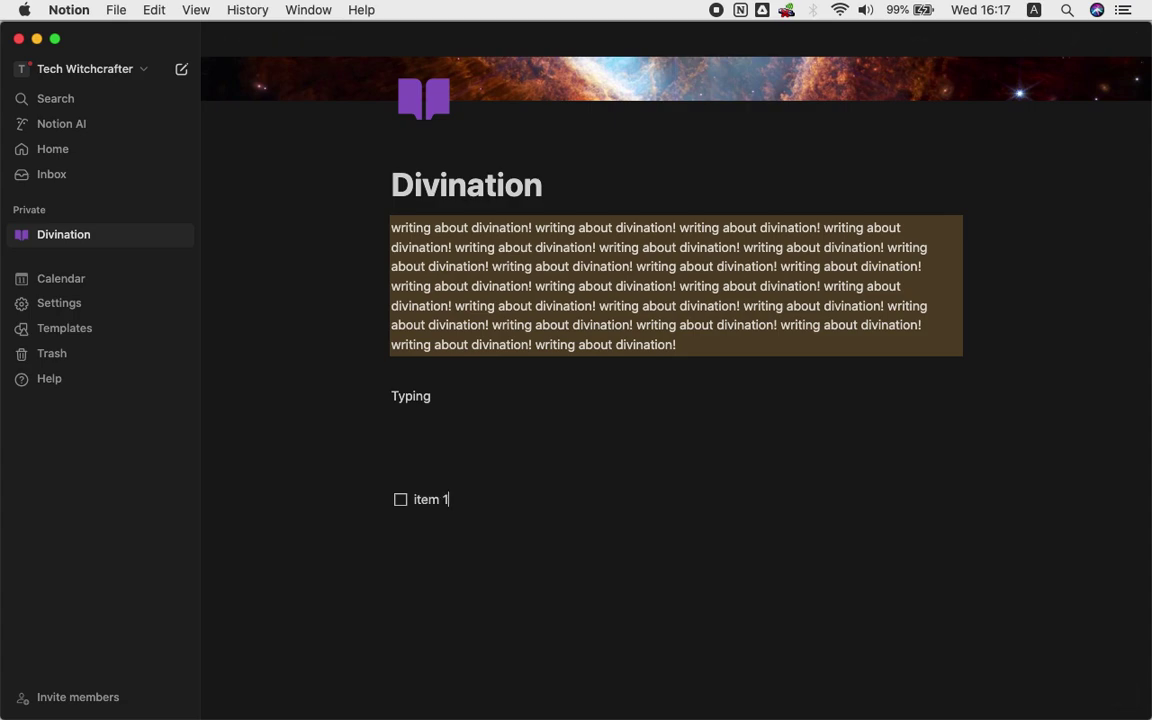
{"action": "key", "text": "Return"}
{"action": "type", "text": "item 2"}
{"action": "key", "text": "Return"}
{"action": "type", "text": "item 3"}
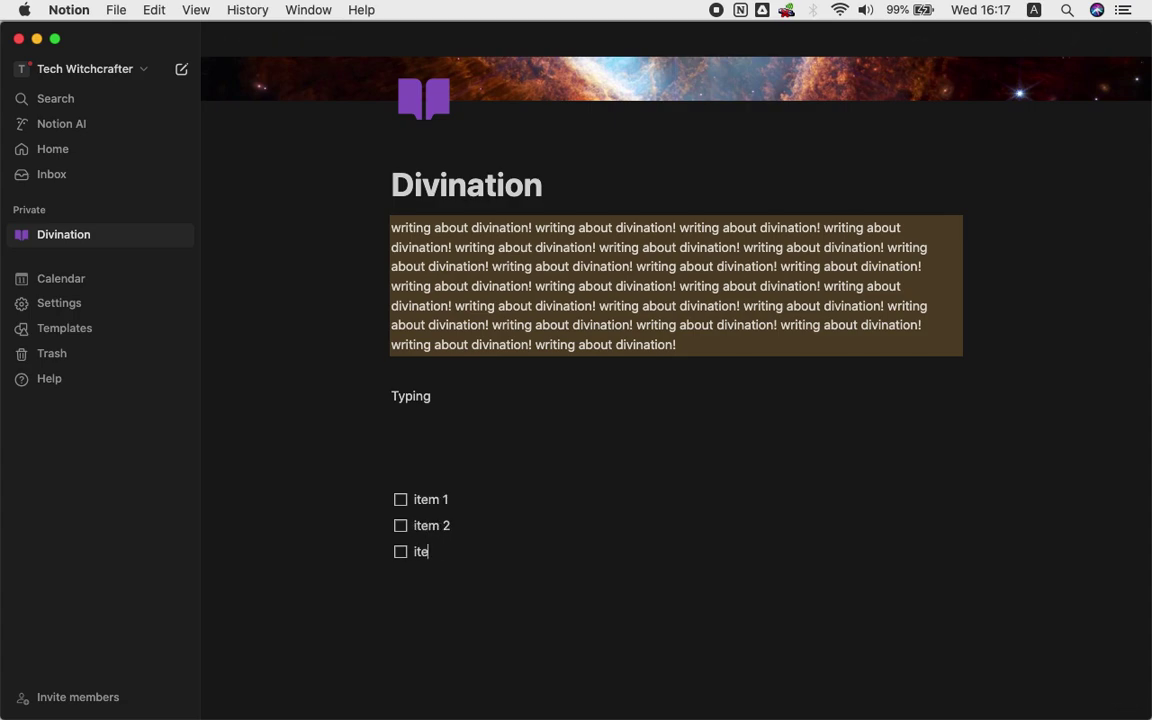
{"action": "key", "text": "Return"}
{"action": "type", "text": "item 4"}
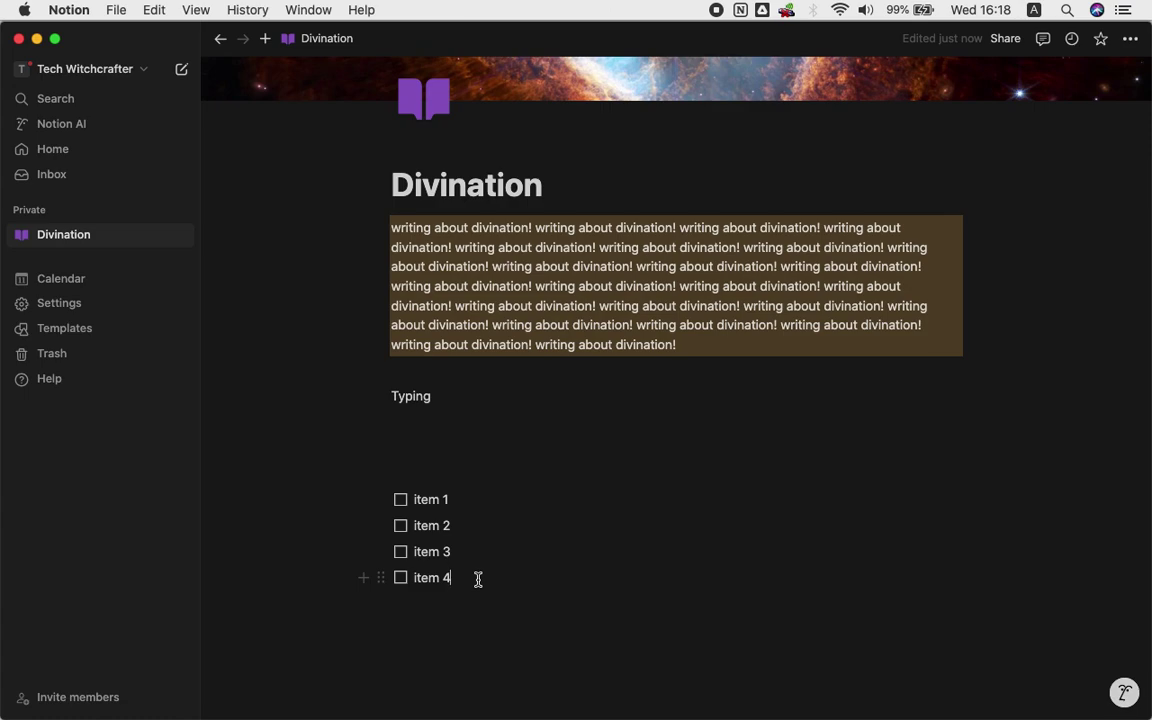
{"action": "key", "text": "Return"}
{"action": "key", "text": "Return"}
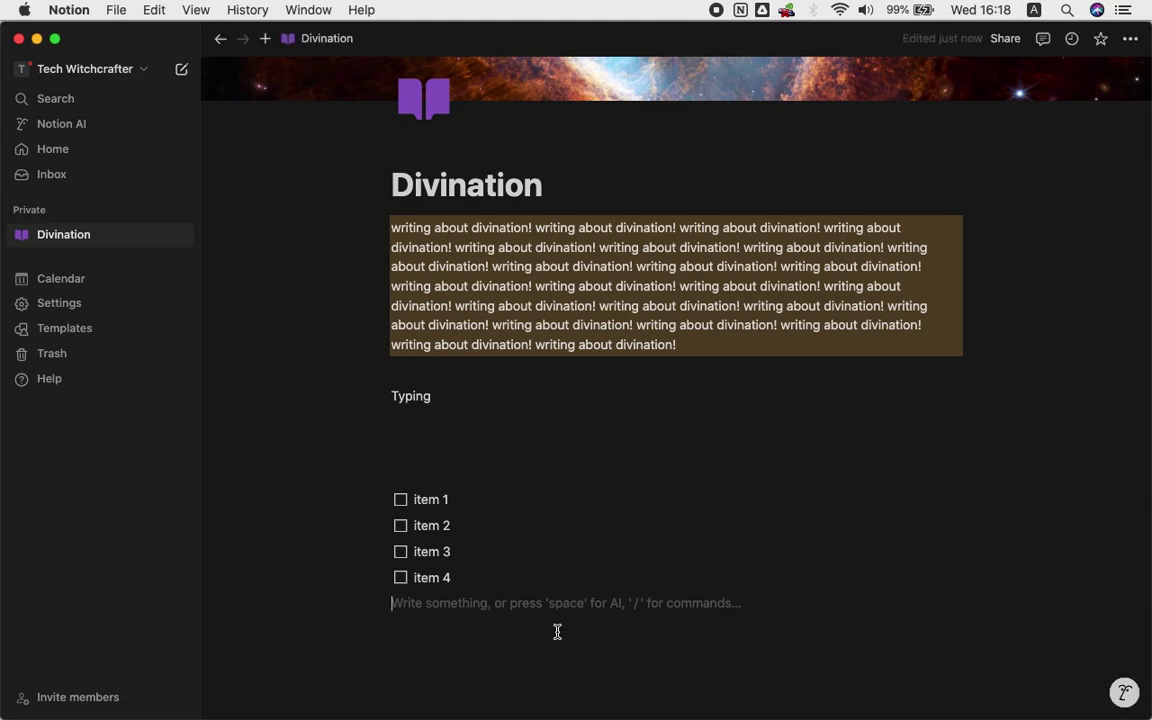
Insert a Heading 2 block reading "Title" below the to-do list
{"action": "type", "text": "/"}
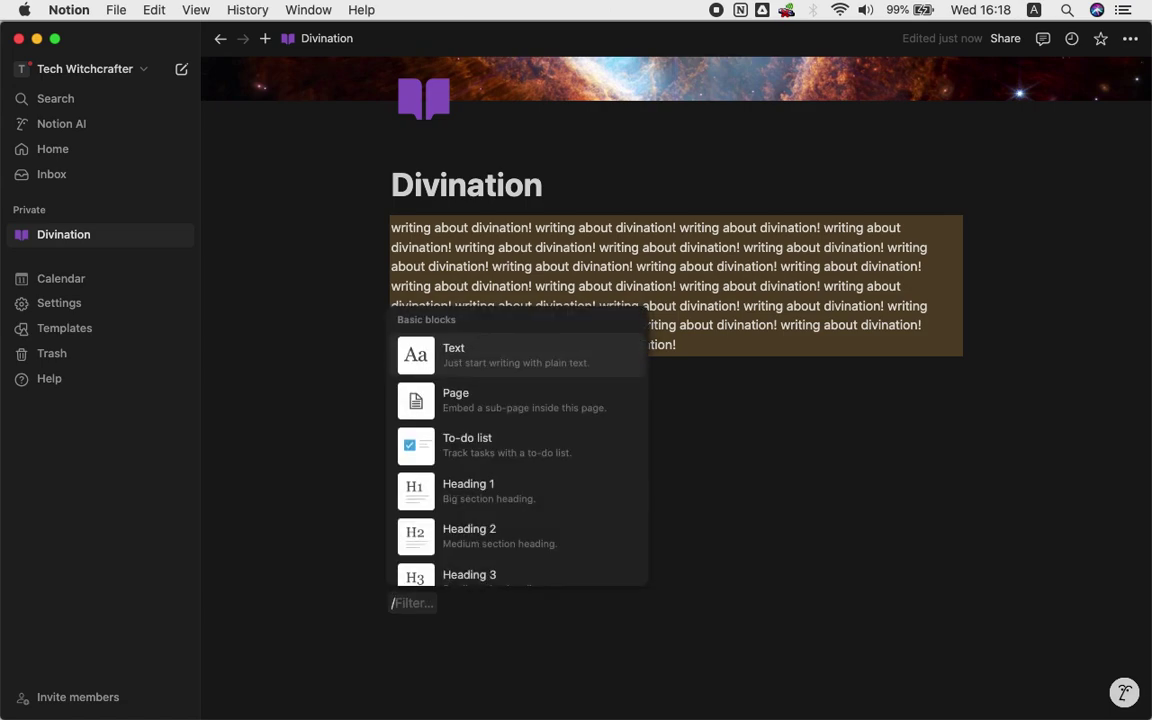
{"action": "scroll", "coordinate": [493, 513], "scroll_direction": "down", "scroll_amount": 2}
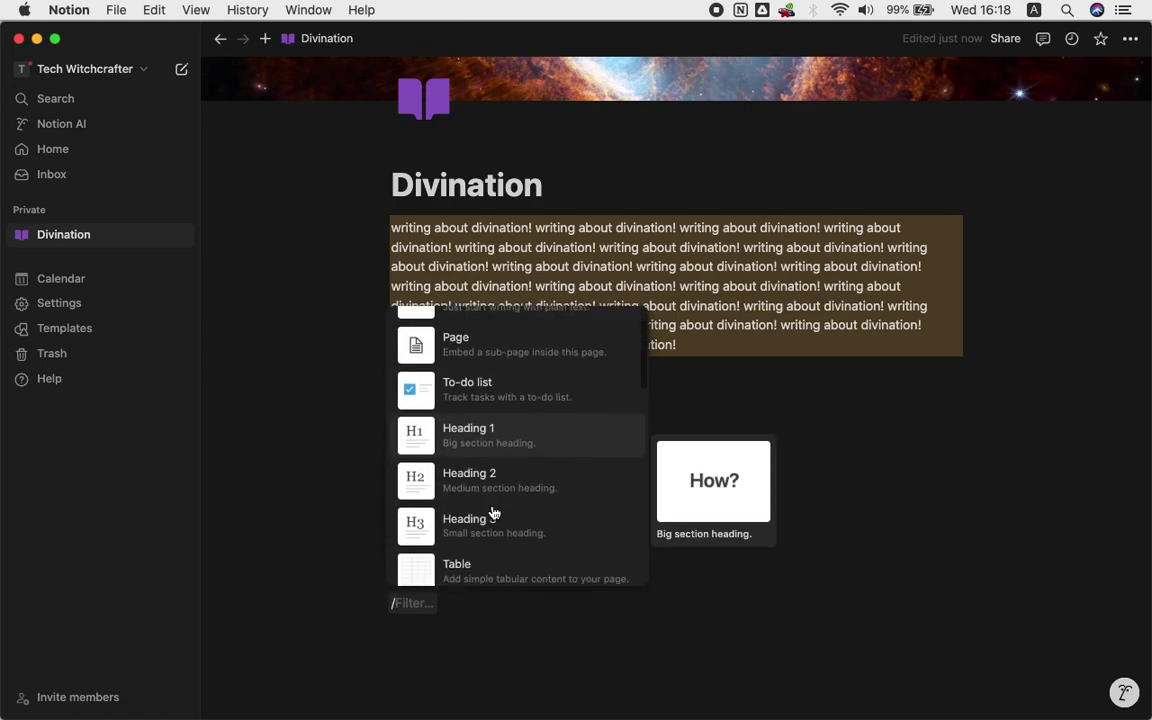
{"action": "scroll", "coordinate": [493, 513], "scroll_direction": "down", "scroll_amount": 2}
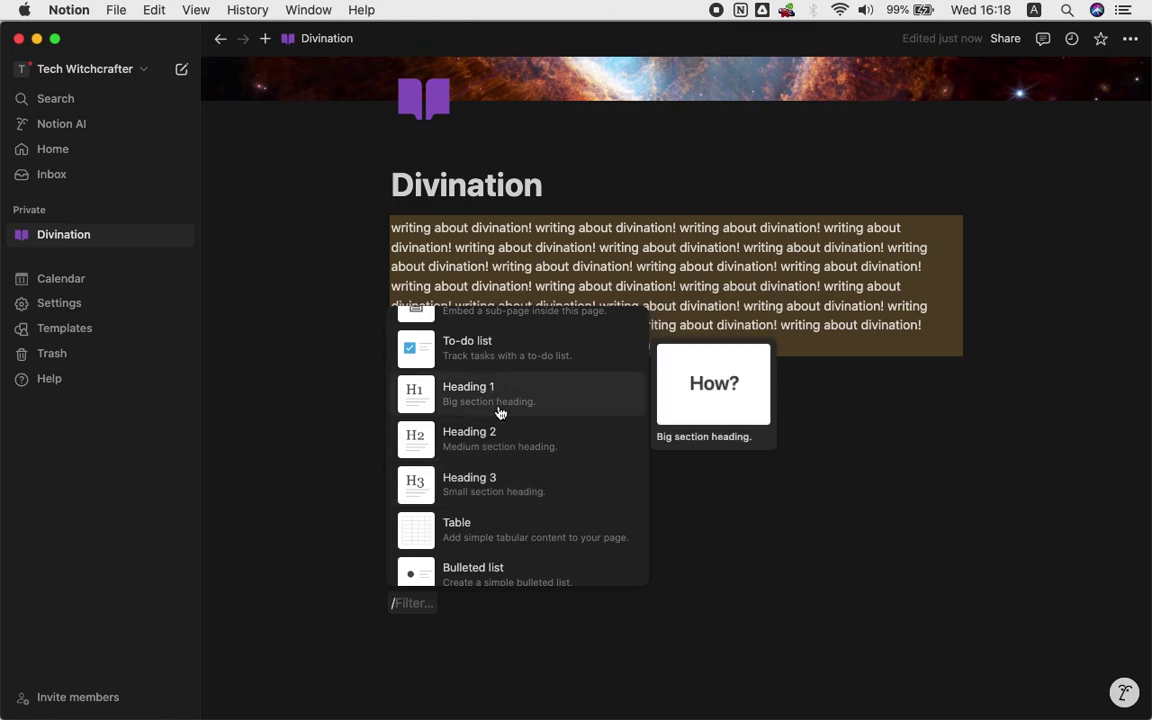
{"action": "left_click", "coordinate": [498, 446]}
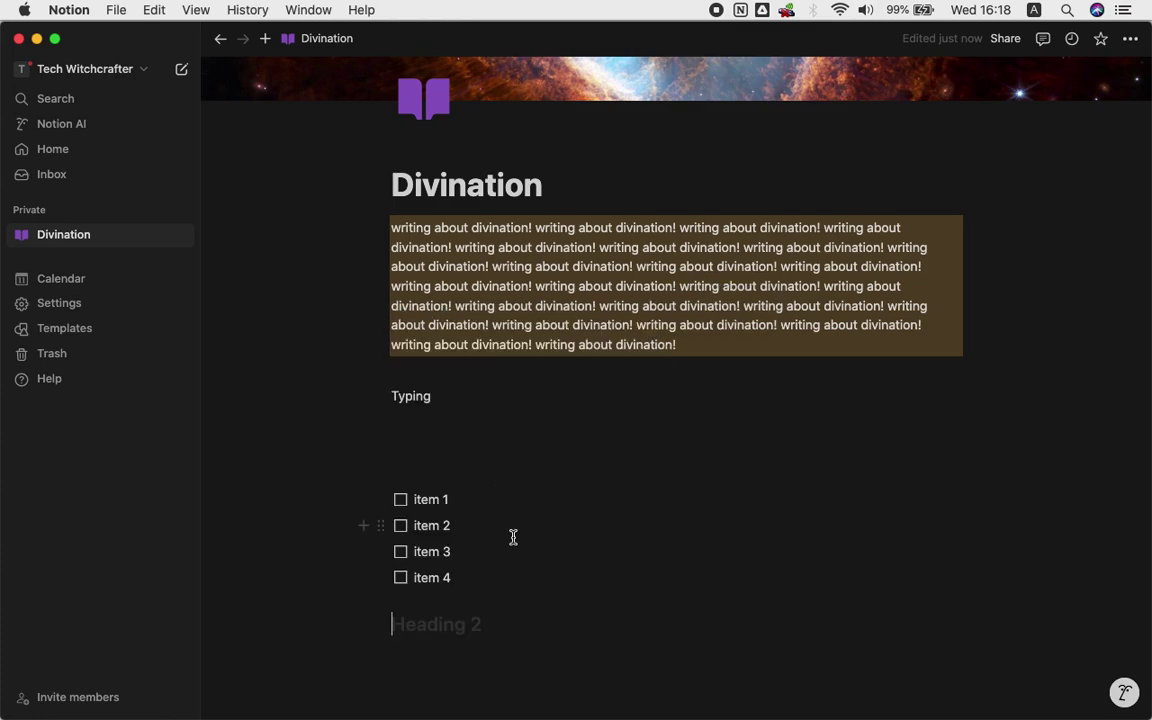
{"action": "type", "text": "Title"}
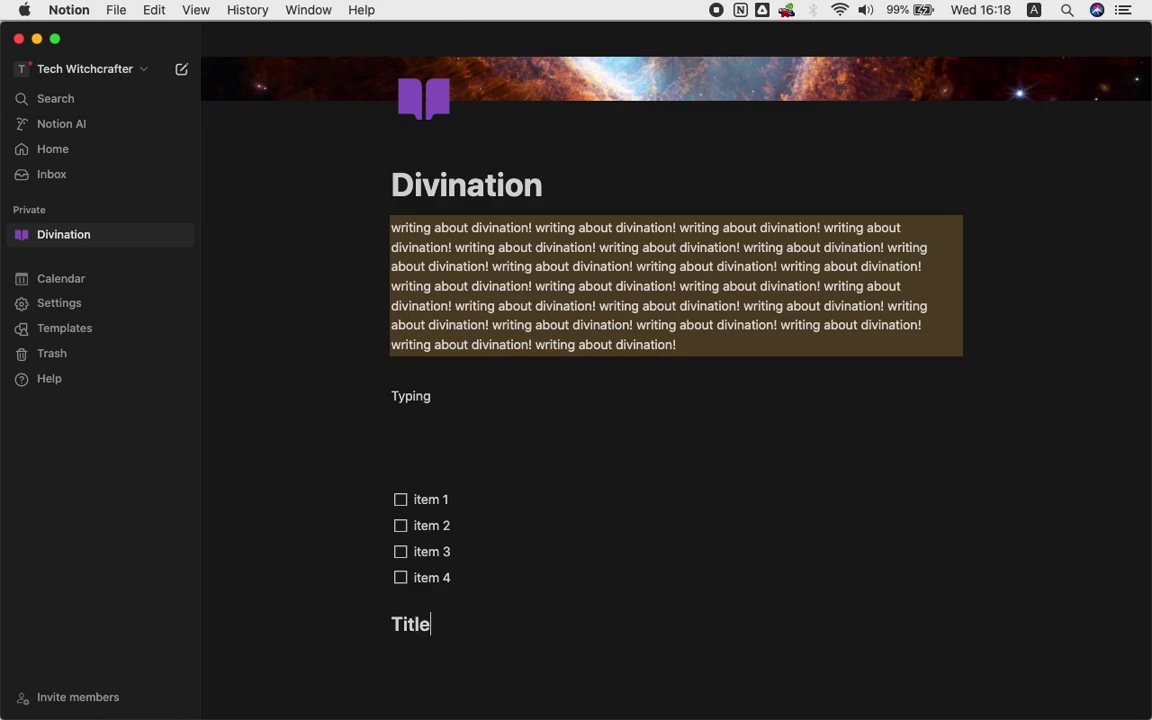
{"action": "scroll", "coordinate": [592, 489], "scroll_direction": "down", "scroll_amount": 3}
Write "jshhdhdhdhjdhd" as plain text under the "Title" heading and leave an empty line below it
{"action": "key", "text": "Return"}
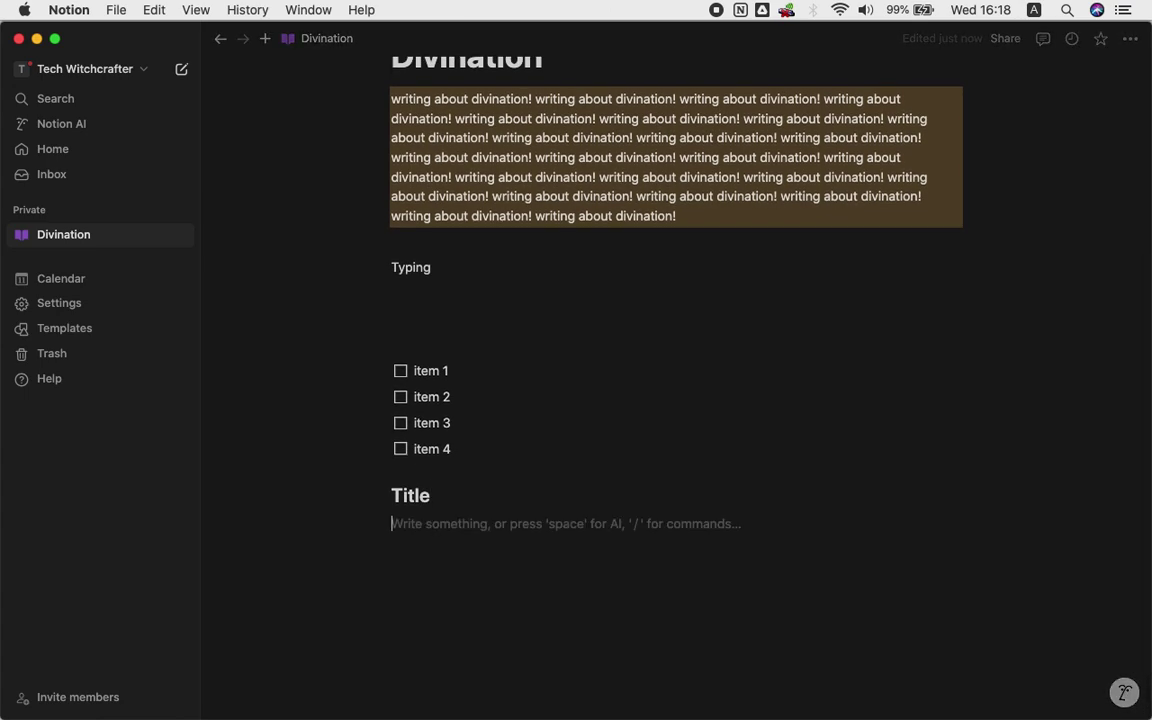
{"action": "type", "text": "jshhdhdhdhjdhd"}
{"action": "key", "text": "Return"}
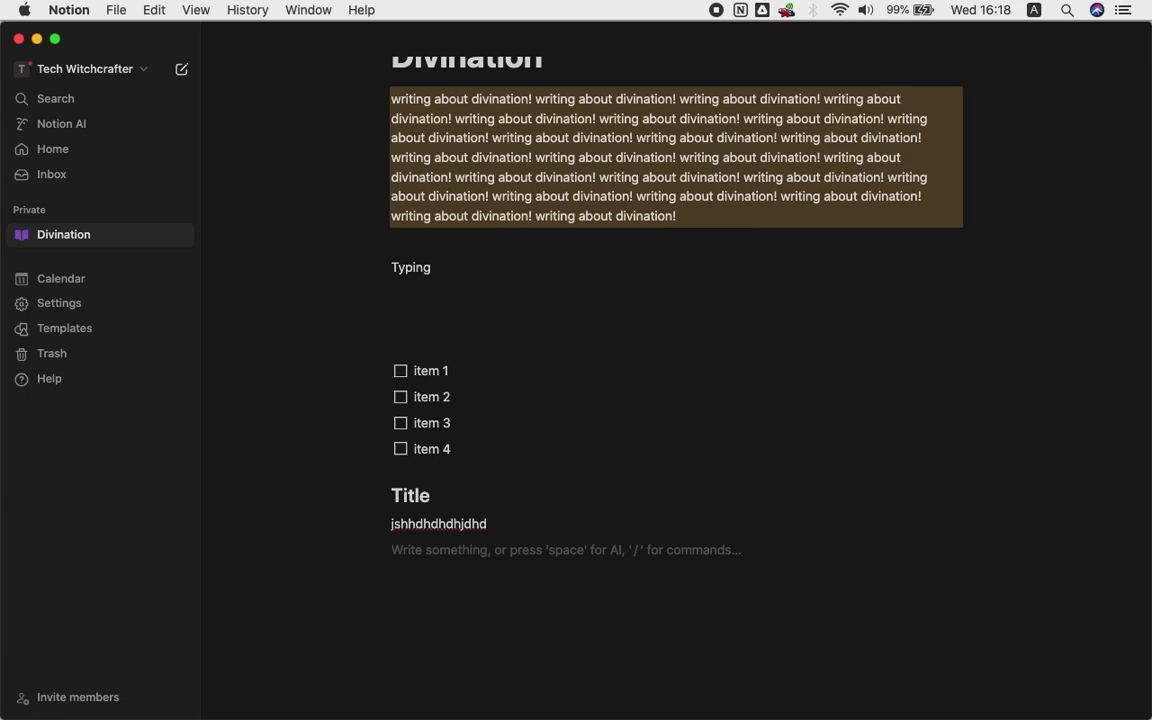
{"action": "key", "text": "Return"}
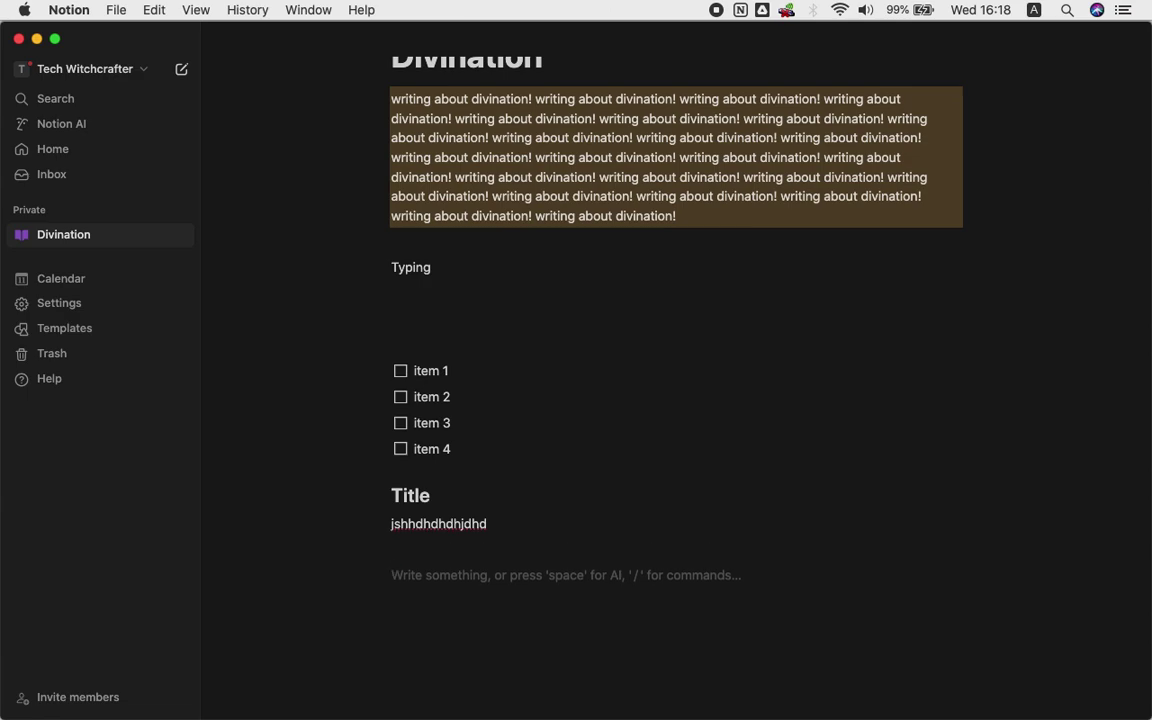
Insert a toggle list block named "LIST" on the line below the empty one
{"action": "scroll", "coordinate": [712, 270], "scroll_direction": "down", "scroll_amount": 2}
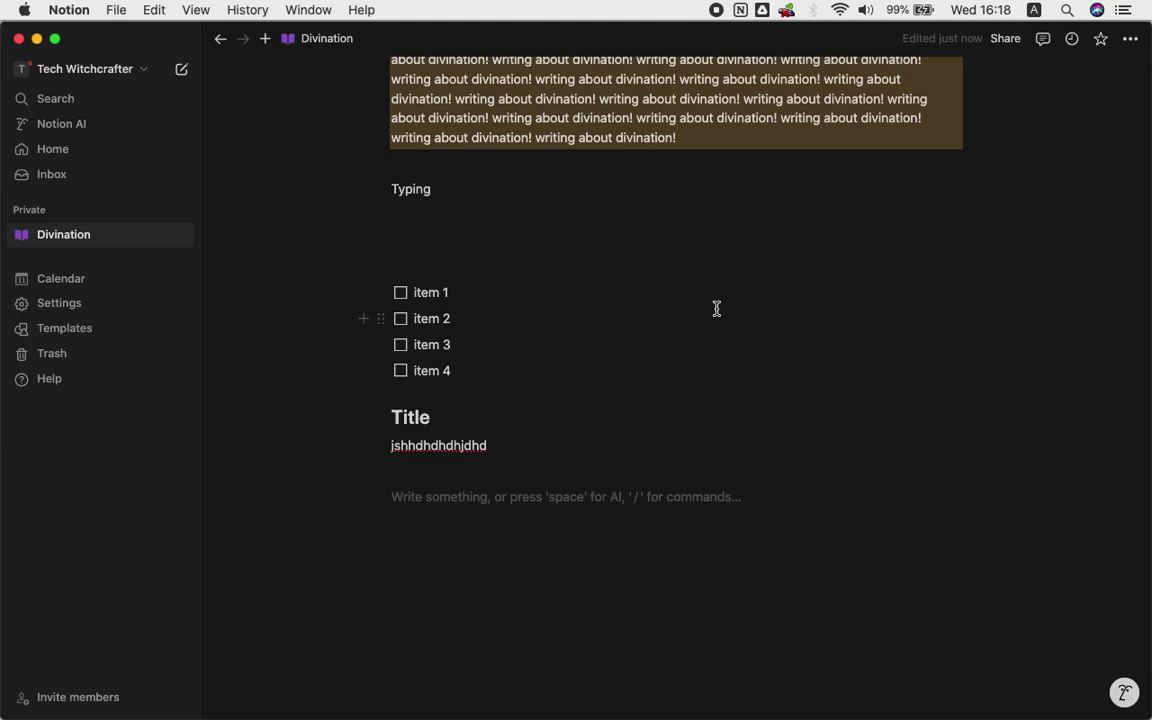
{"action": "type", "text": "/"}
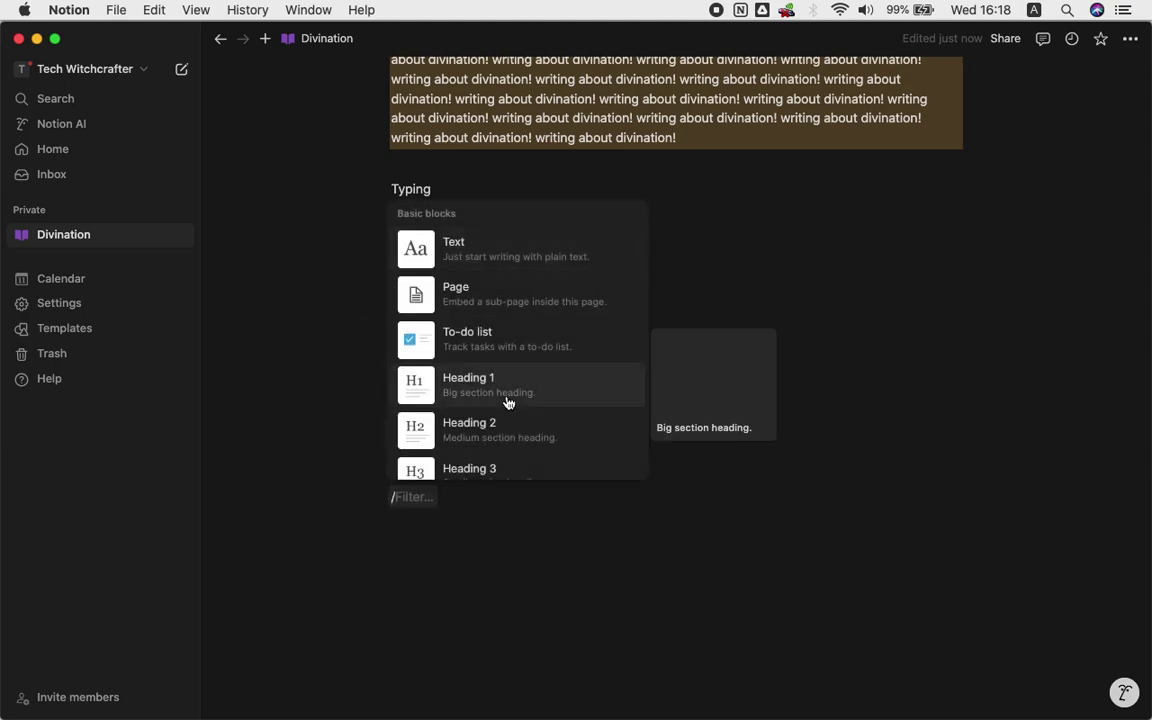
{"action": "scroll", "coordinate": [508, 402], "scroll_direction": "down", "scroll_amount": 5}
{"action": "scroll", "coordinate": [508, 402], "scroll_direction": "up", "scroll_amount": 5}
{"action": "scroll", "coordinate": [508, 402], "scroll_direction": "down", "scroll_amount": 3}
{"action": "scroll", "coordinate": [508, 402], "scroll_direction": "down", "scroll_amount": 2}
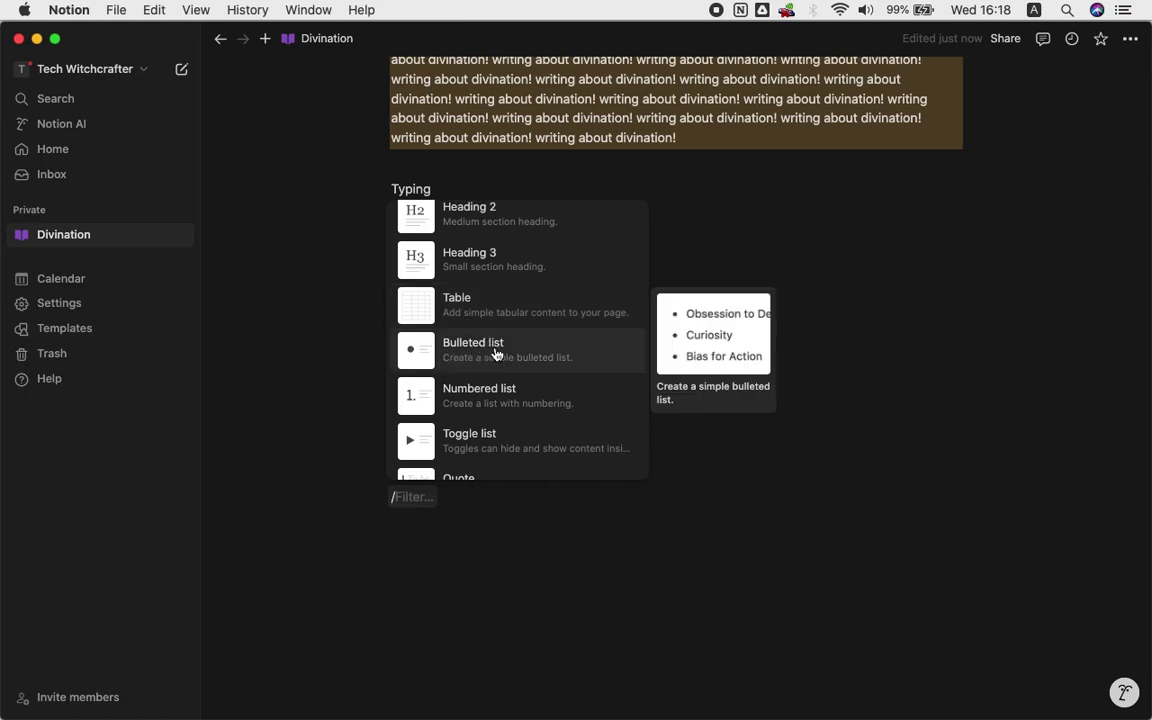
{"action": "scroll", "coordinate": [507, 405], "scroll_direction": "down", "scroll_amount": 1}
{"action": "scroll", "coordinate": [510, 403], "scroll_direction": "down", "scroll_amount": 1}
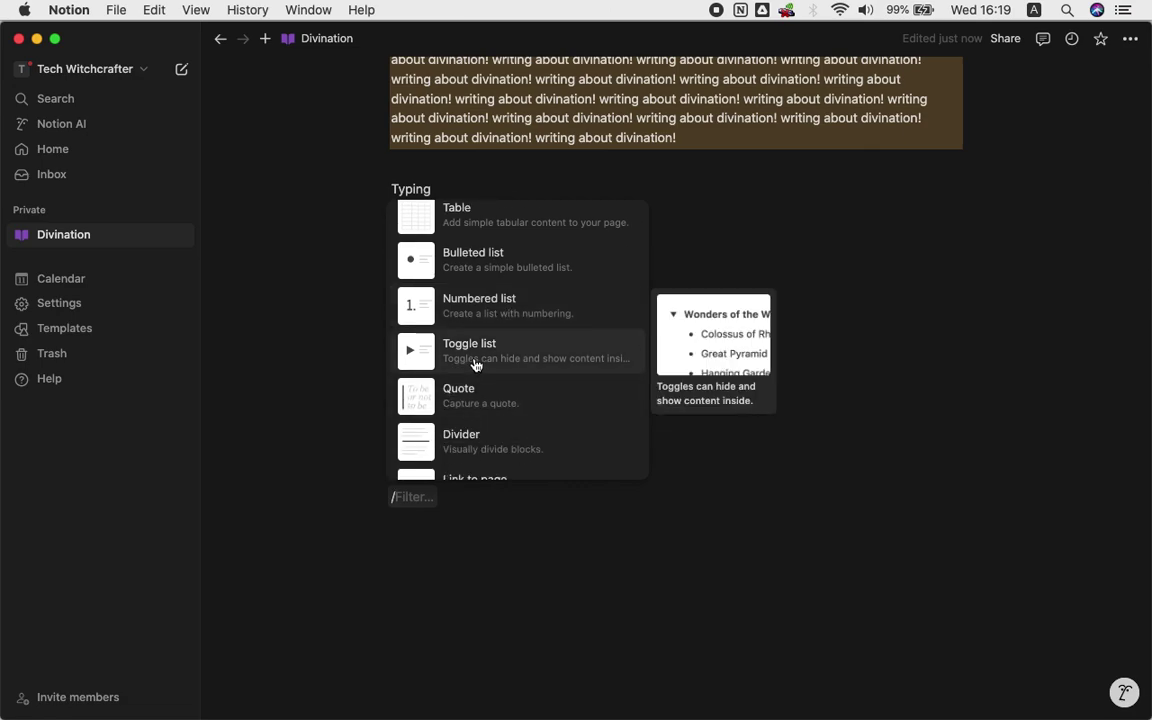
{"action": "left_click", "coordinate": [476, 364]}
{"action": "type", "text": "LIST"}
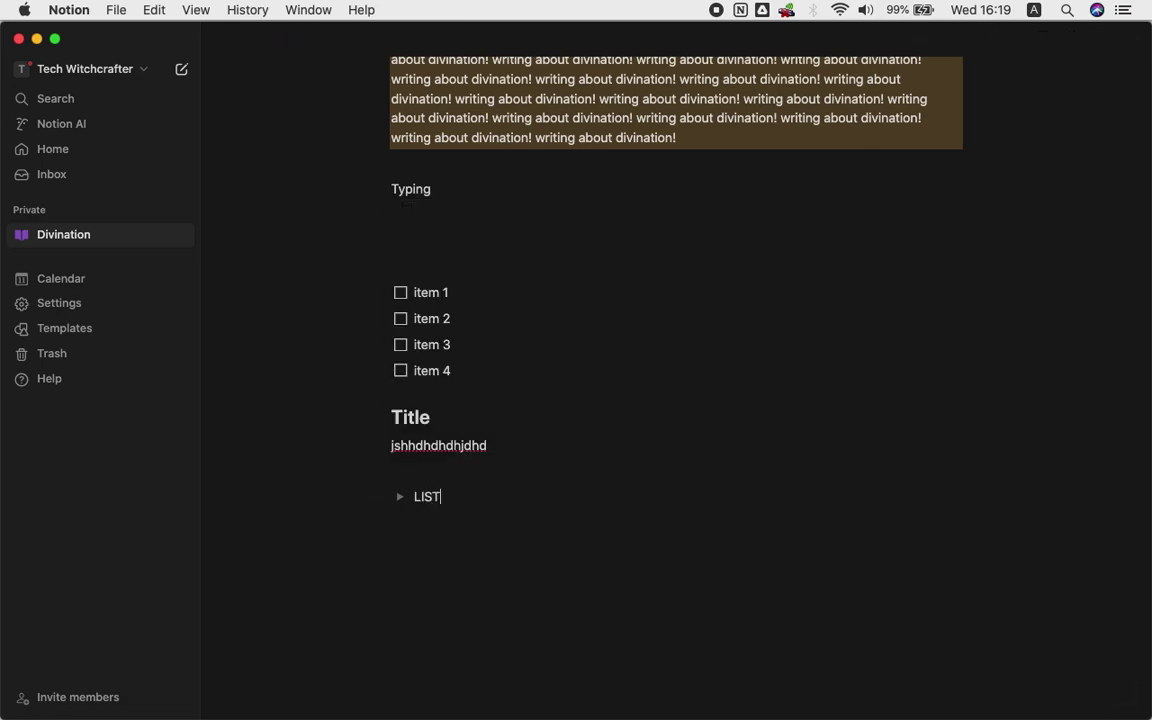
Expand the "LIST" toggle, write "details" inside it and collapse it again
{"action": "left_click", "coordinate": [400, 497]}
{"action": "left_click", "coordinate": [438, 524]}
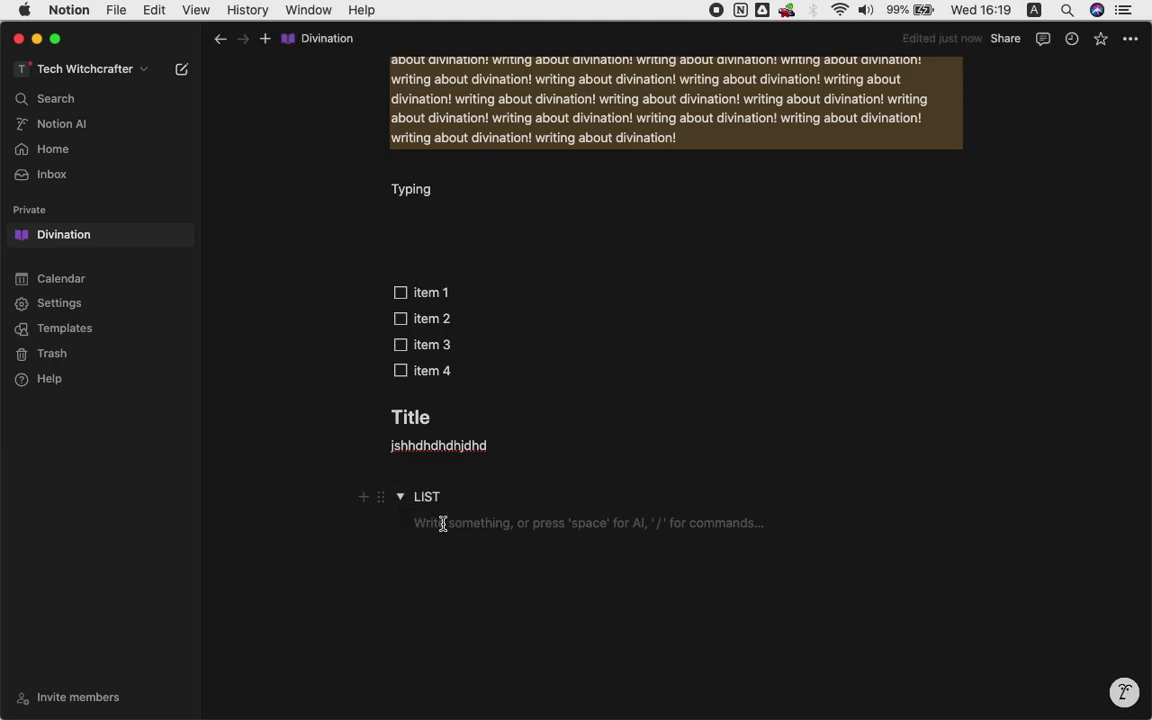
{"action": "type", "text": "details"}
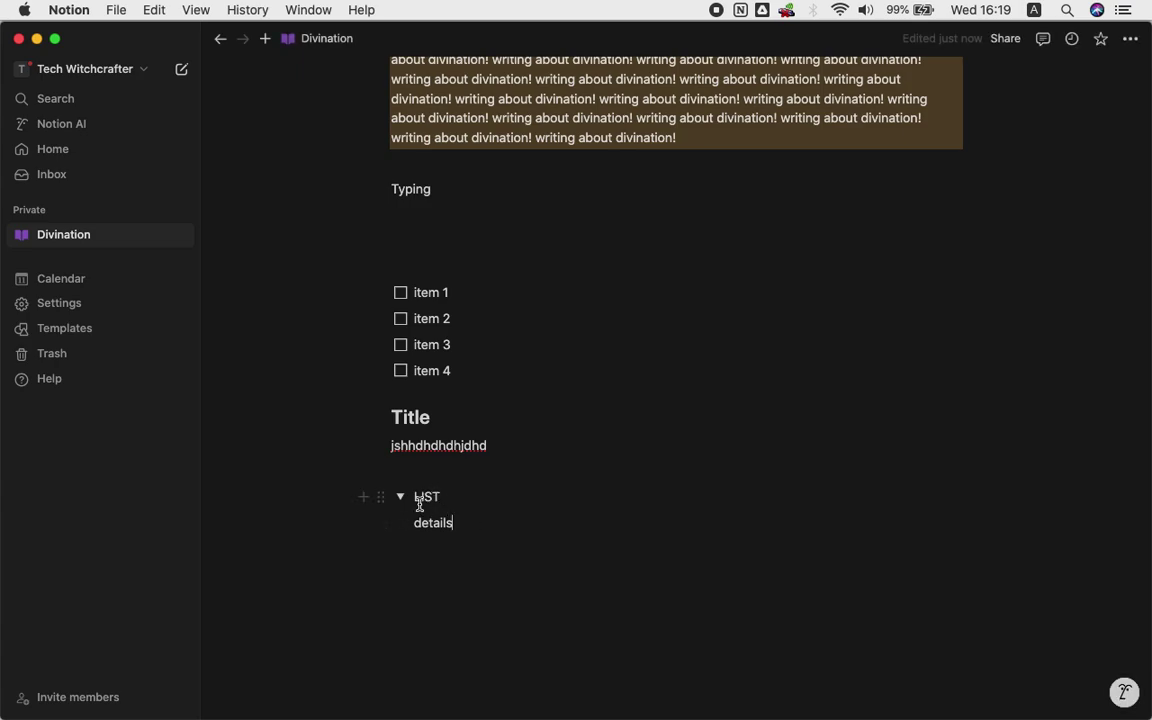
{"action": "left_click", "coordinate": [399, 499]}
Add a second toggle named "LIST 2" and rename the first toggle to "LIST 1"
{"action": "key", "text": "Return"}
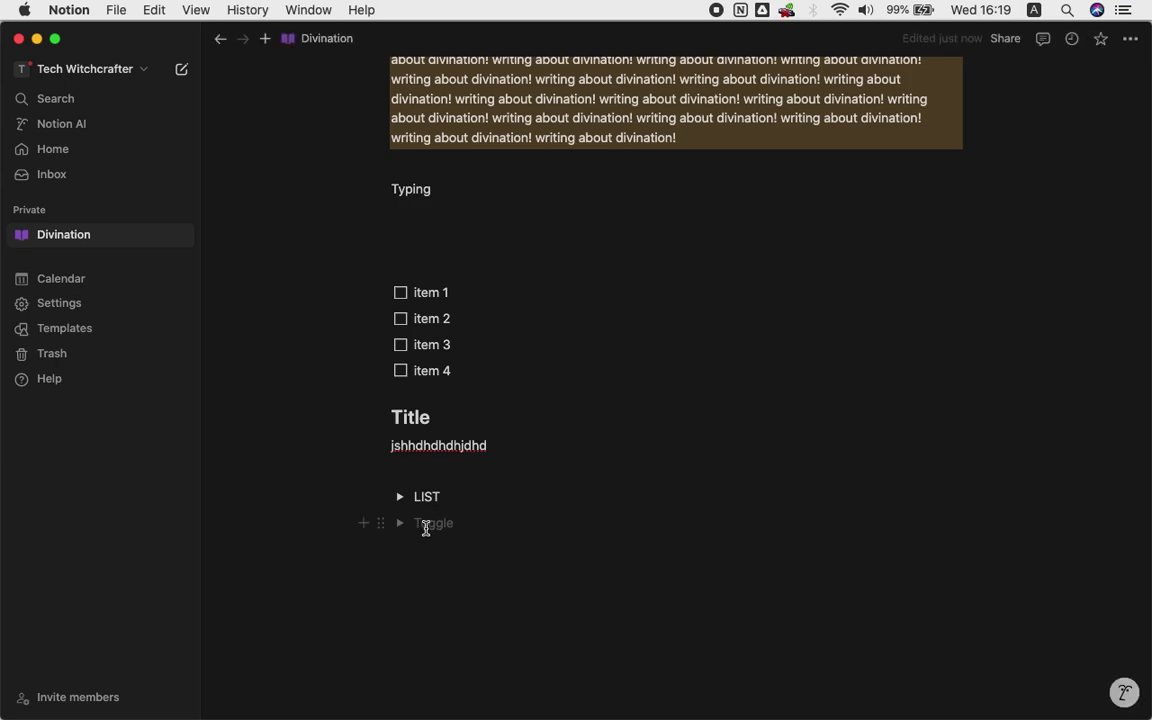
{"action": "type", "text": "LIST 2"}
{"action": "left_click", "coordinate": [456, 498]}
{"action": "type", "text": "2"}
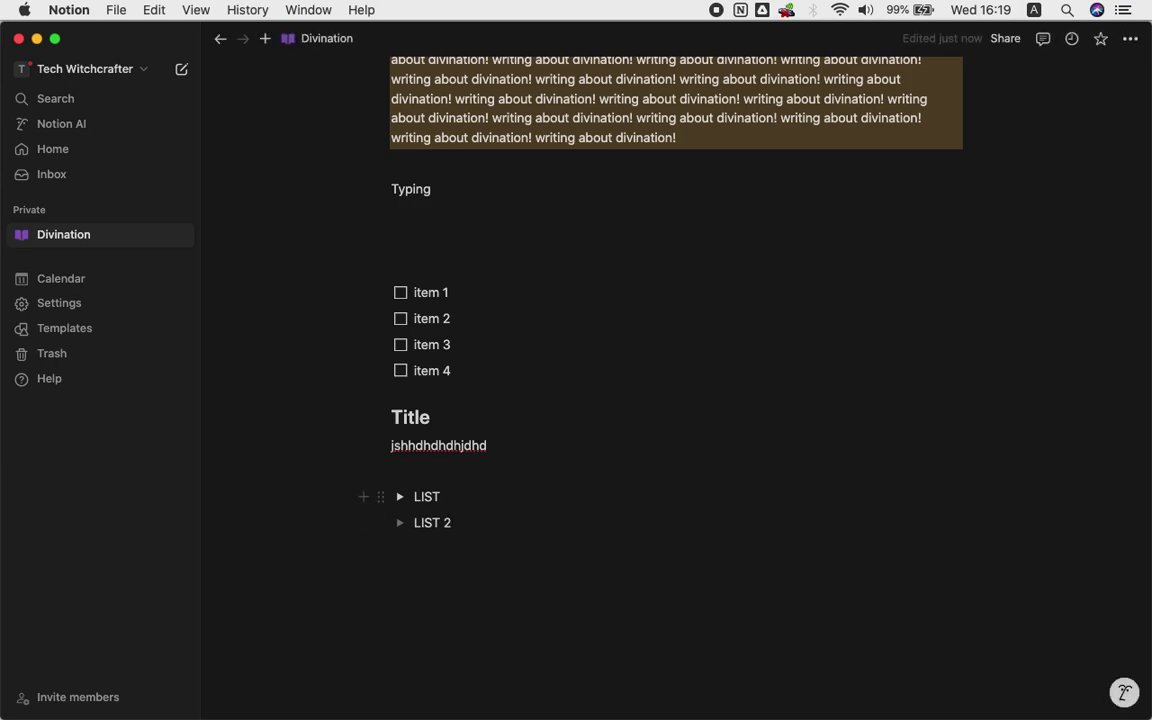
{"action": "key", "text": "BackSpace"}
{"action": "type", "text": "1"}
Write "details" inside the "LIST 2" toggle and leave both toggles expanded
{"action": "left_click", "coordinate": [400, 523]}
{"action": "left_click", "coordinate": [428, 550]}
{"action": "type", "text": "details"}
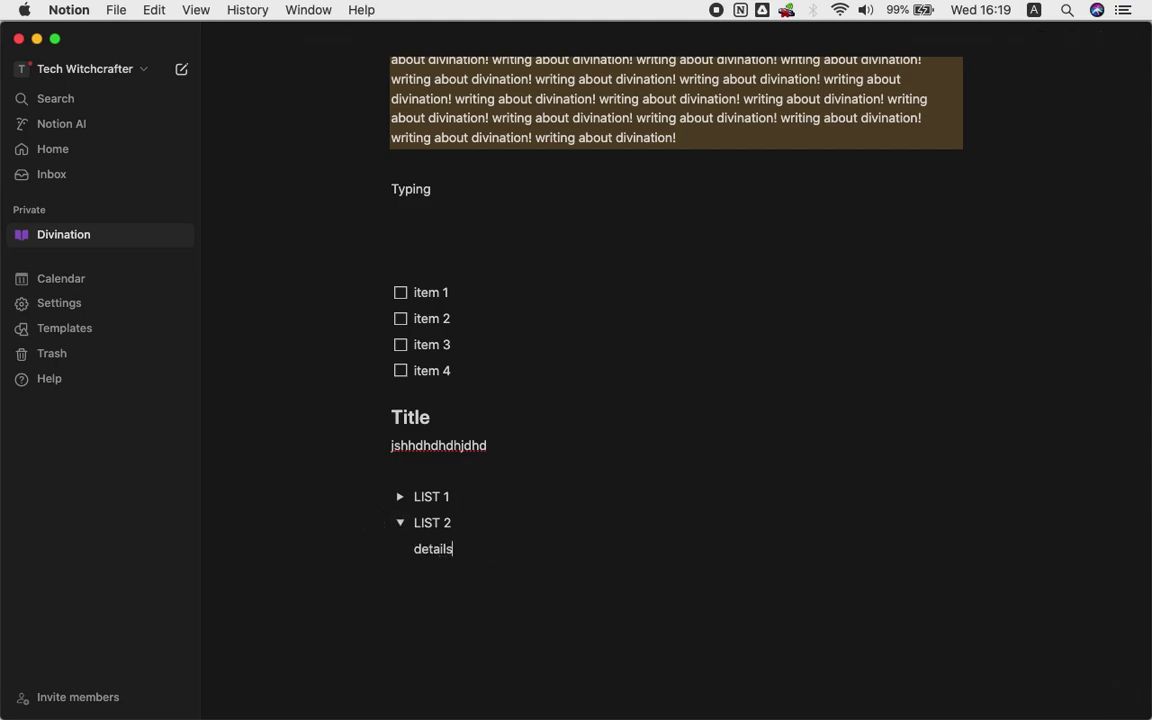
{"action": "left_click", "coordinate": [401, 497]}
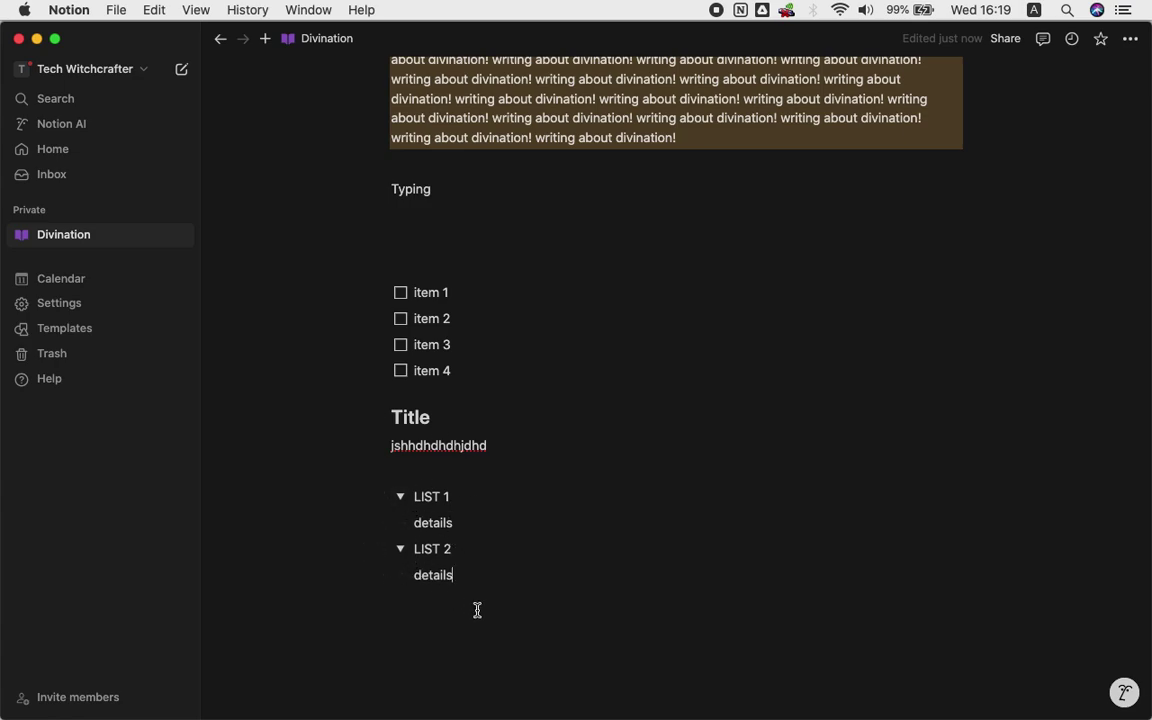
Insert a callout block below the toggles, outside the list, and fill it with repeated "js" filler text
{"action": "key", "text": "Return"}
{"action": "key", "text": "shift+Tab"}
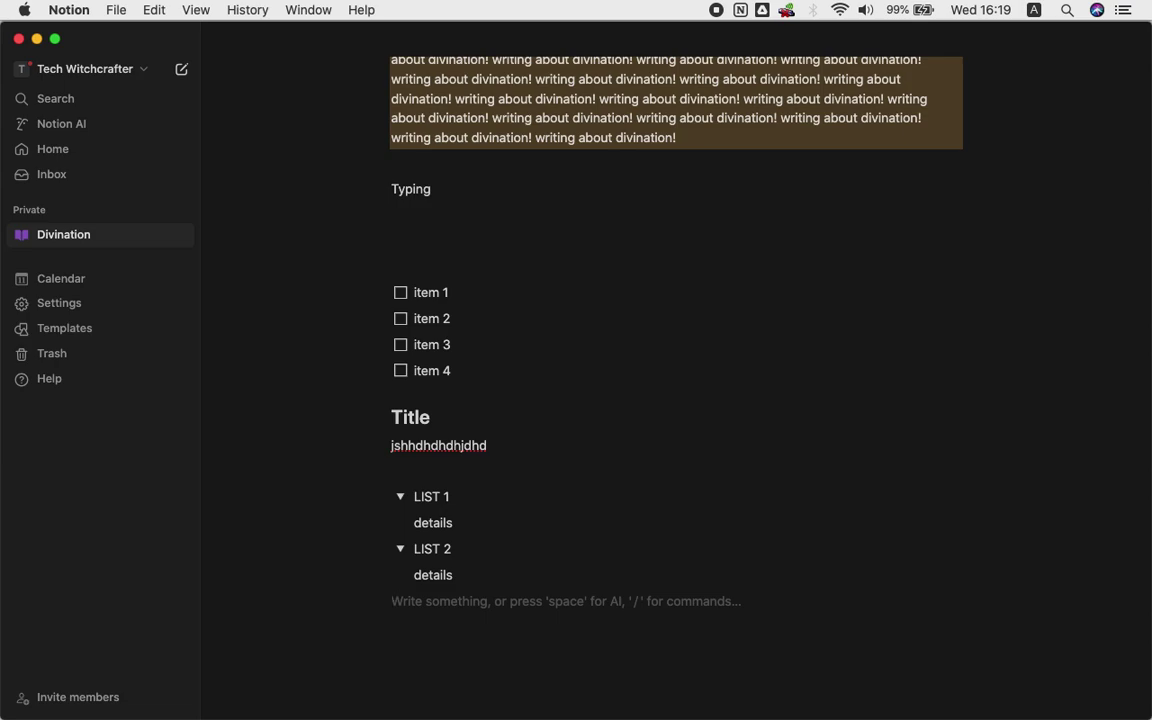
{"action": "type", "text": "/"}
{"action": "scroll", "coordinate": [535, 504], "scroll_direction": "down", "scroll_amount": 5}
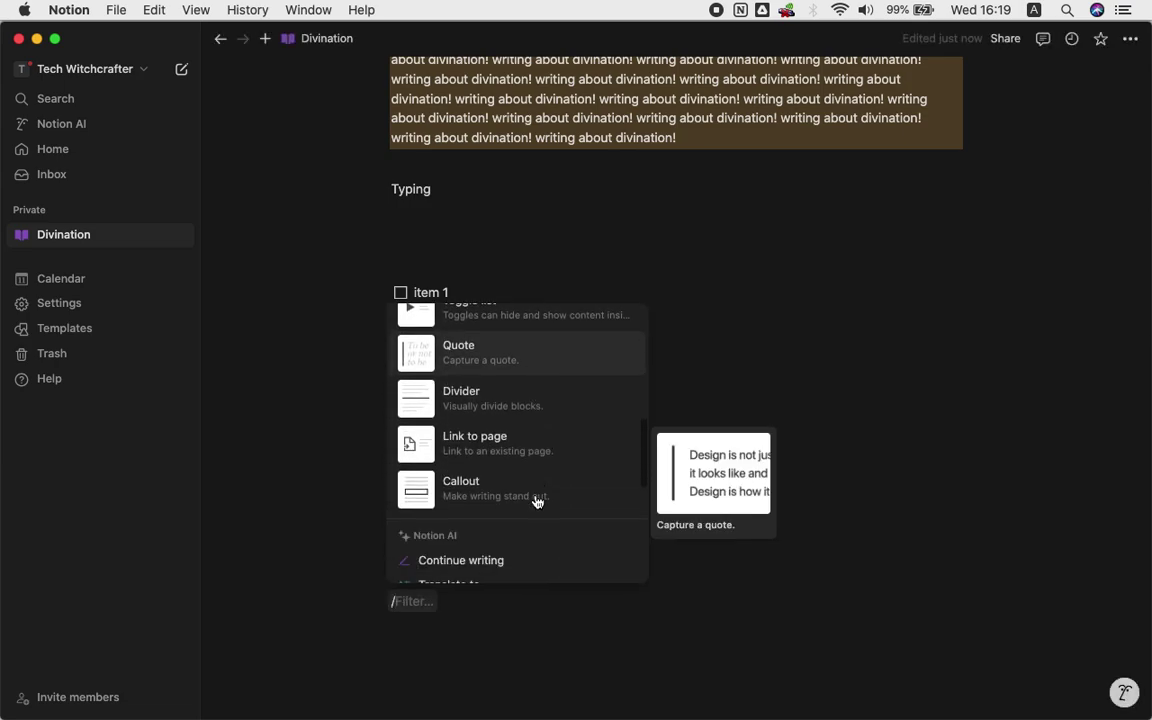
{"action": "scroll", "coordinate": [496, 362], "scroll_direction": "up", "scroll_amount": 1}
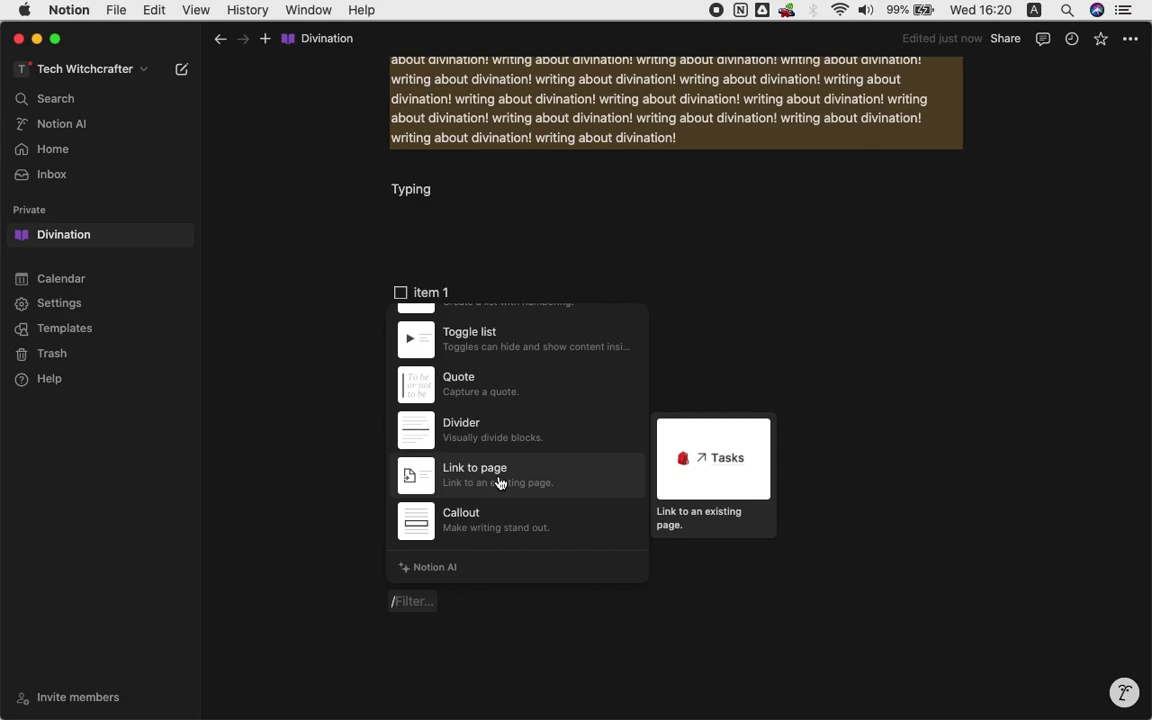
{"action": "scroll", "coordinate": [509, 504], "scroll_direction": "down", "scroll_amount": 3}
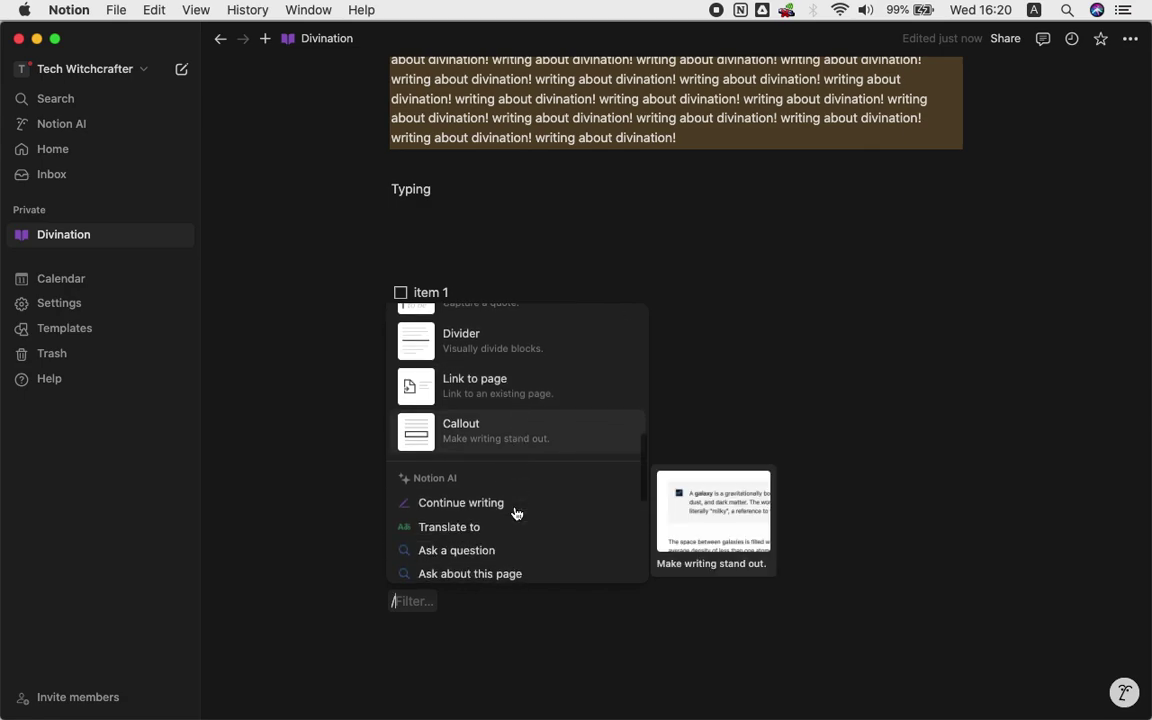
{"action": "left_click", "coordinate": [517, 440]}
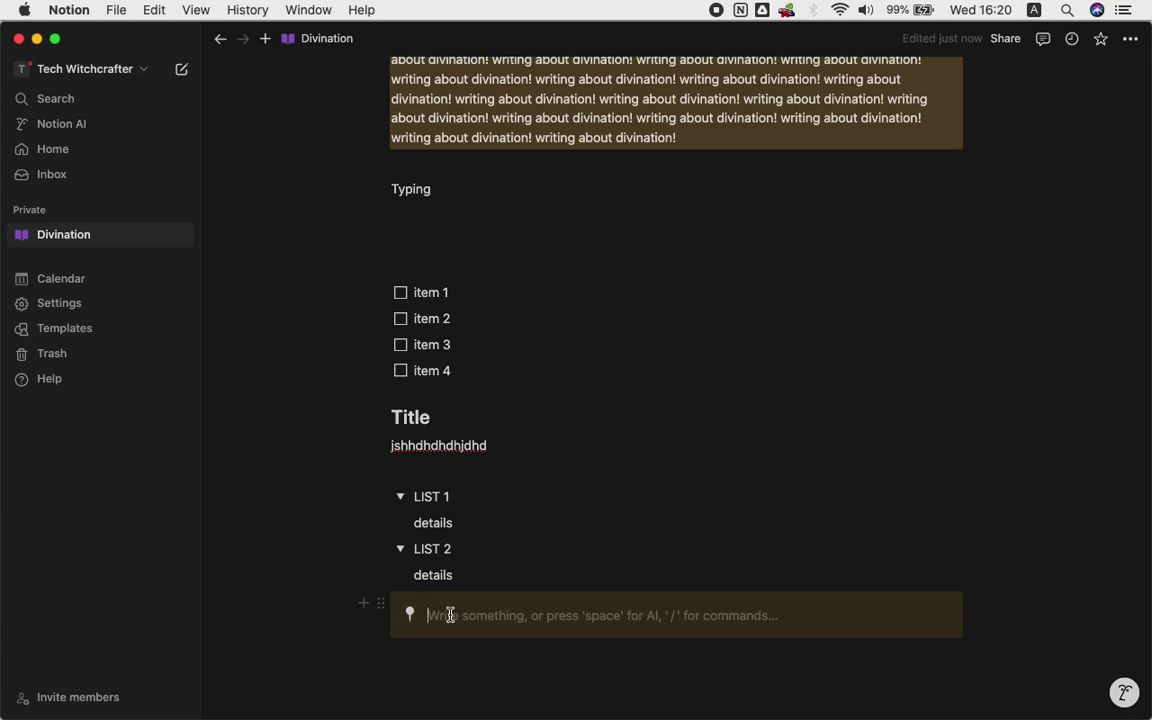
{"action": "type", "text": "jsjsjsjsjsjs jsjsjsjsjsjsjsjsjs"}
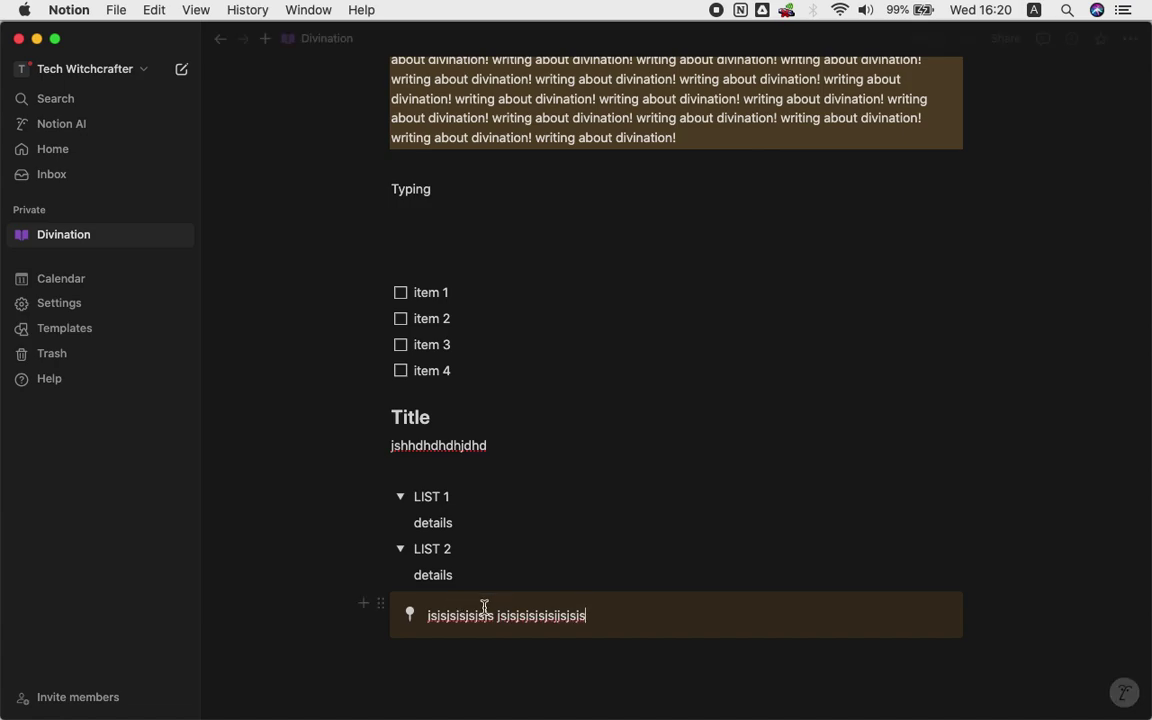
Start a new block below the callout and browse the AI, media and database block types available for it
{"action": "key", "text": "Return"}
{"action": "scroll", "coordinate": [676, 360], "scroll_direction": "down", "scroll_amount": 3}
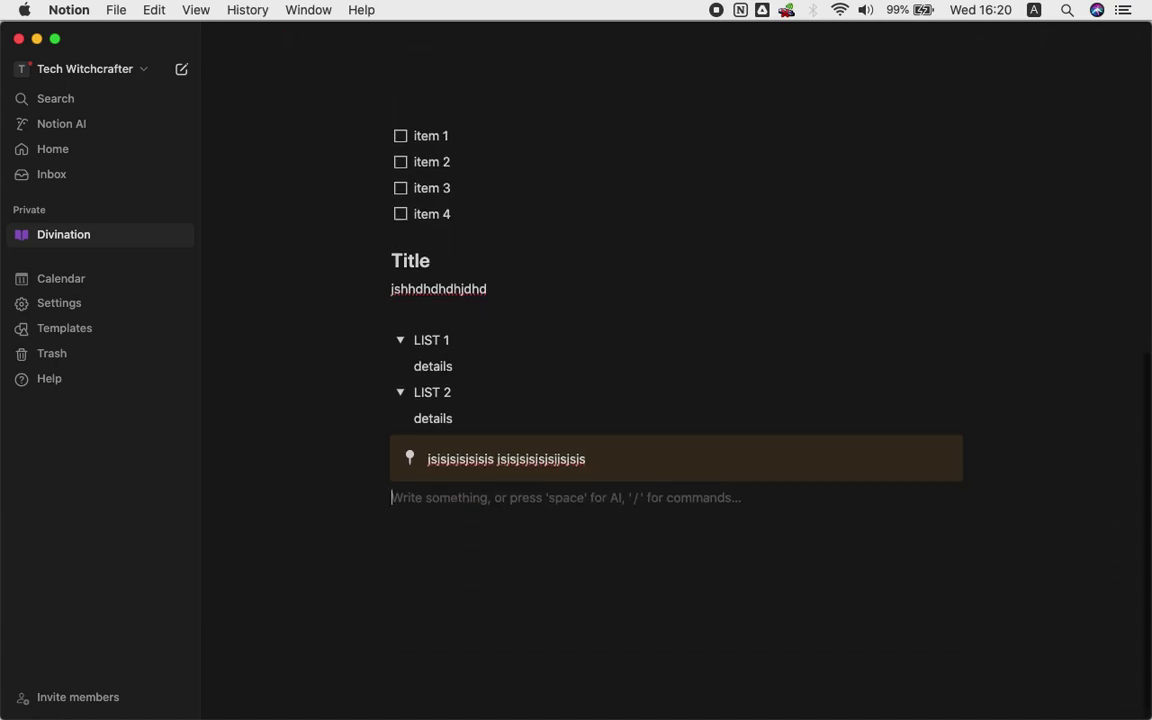
{"action": "type", "text": "/"}
{"action": "scroll", "coordinate": [505, 444], "scroll_direction": "down", "scroll_amount": 5}
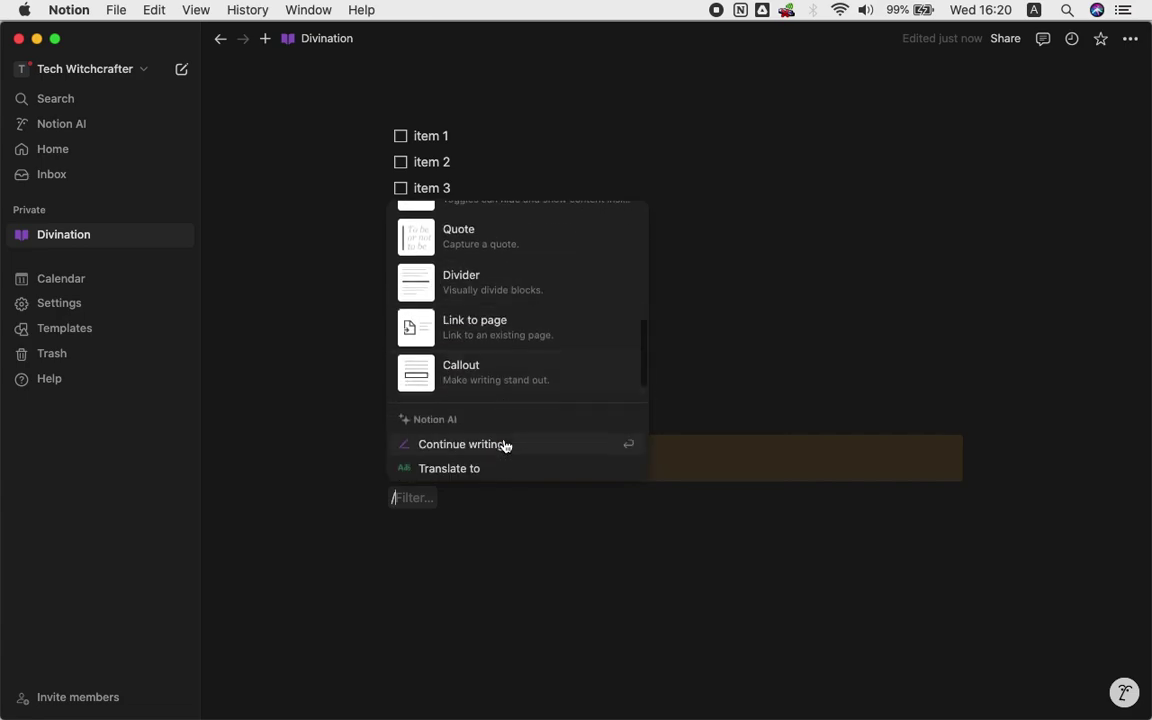
{"action": "scroll", "coordinate": [505, 444], "scroll_direction": "down", "scroll_amount": 2}
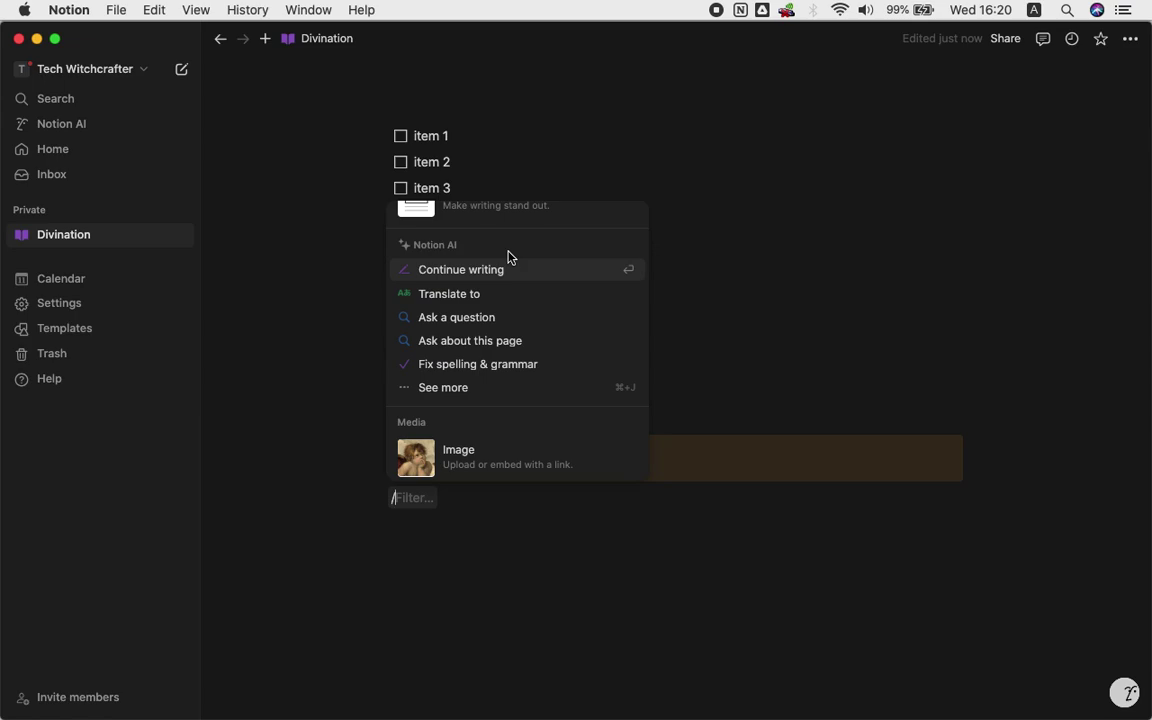
{"action": "scroll", "coordinate": [535, 334], "scroll_direction": "down", "scroll_amount": 4}
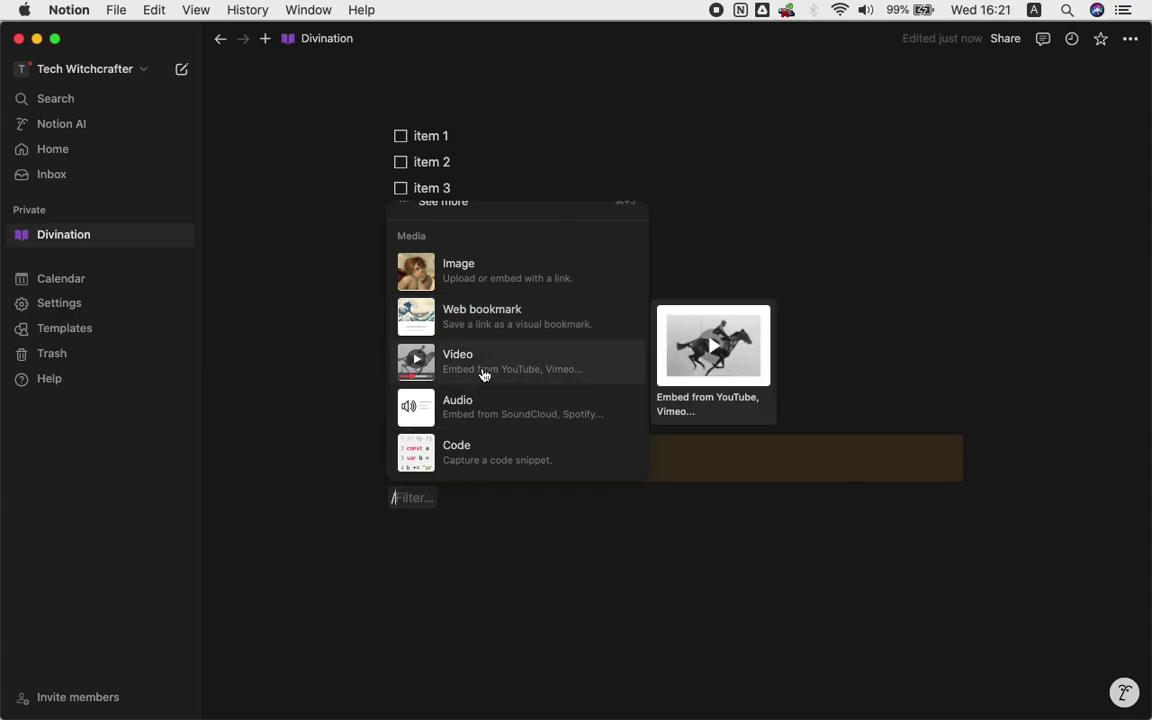
{"action": "scroll", "coordinate": [484, 405], "scroll_direction": "down", "scroll_amount": 3}
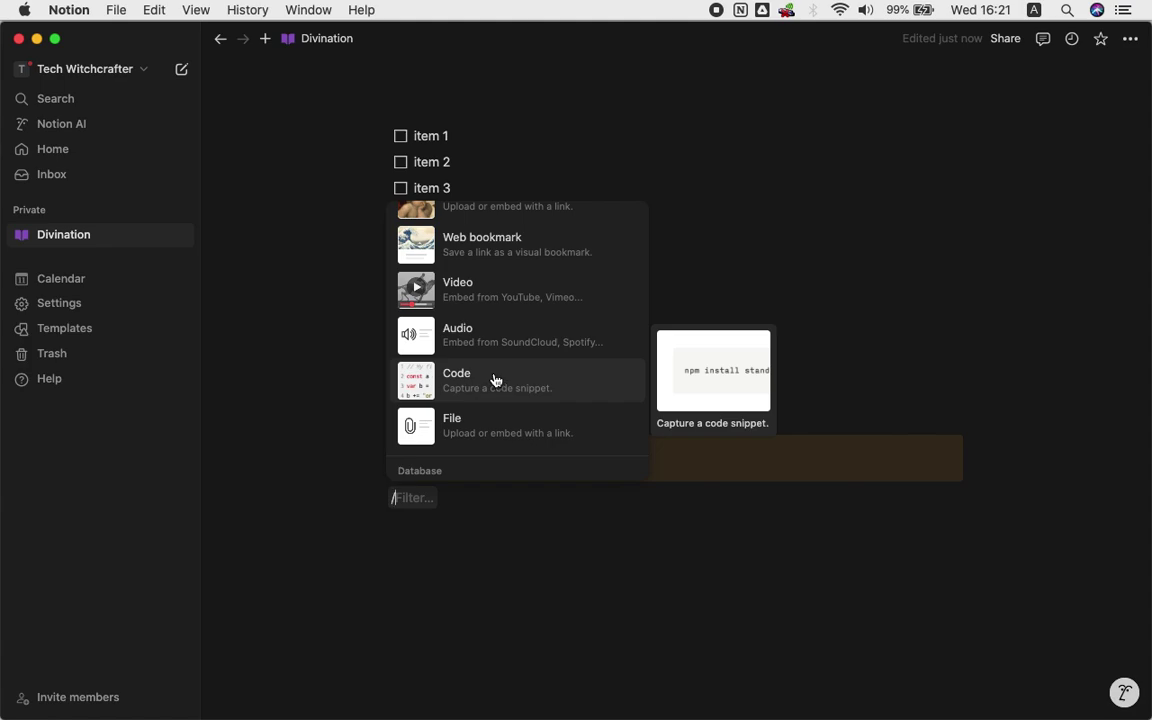
{"action": "scroll", "coordinate": [494, 380], "scroll_direction": "down", "scroll_amount": 2}
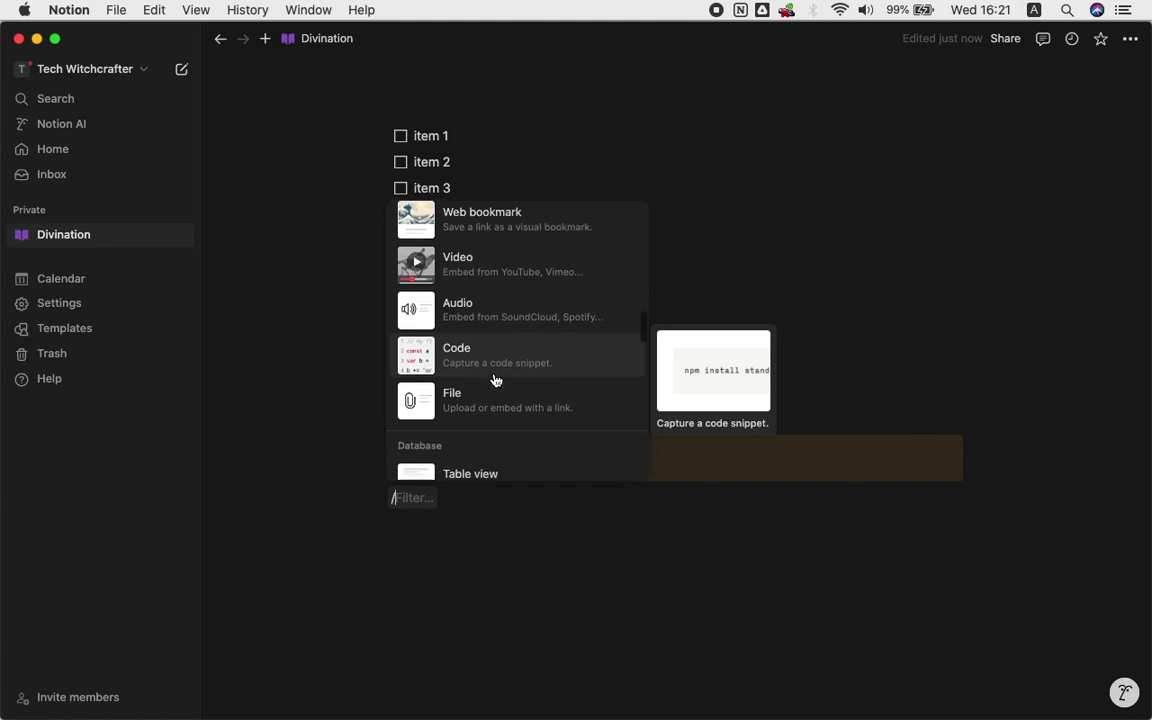
{"action": "scroll", "coordinate": [478, 335], "scroll_direction": "down", "scroll_amount": 2}
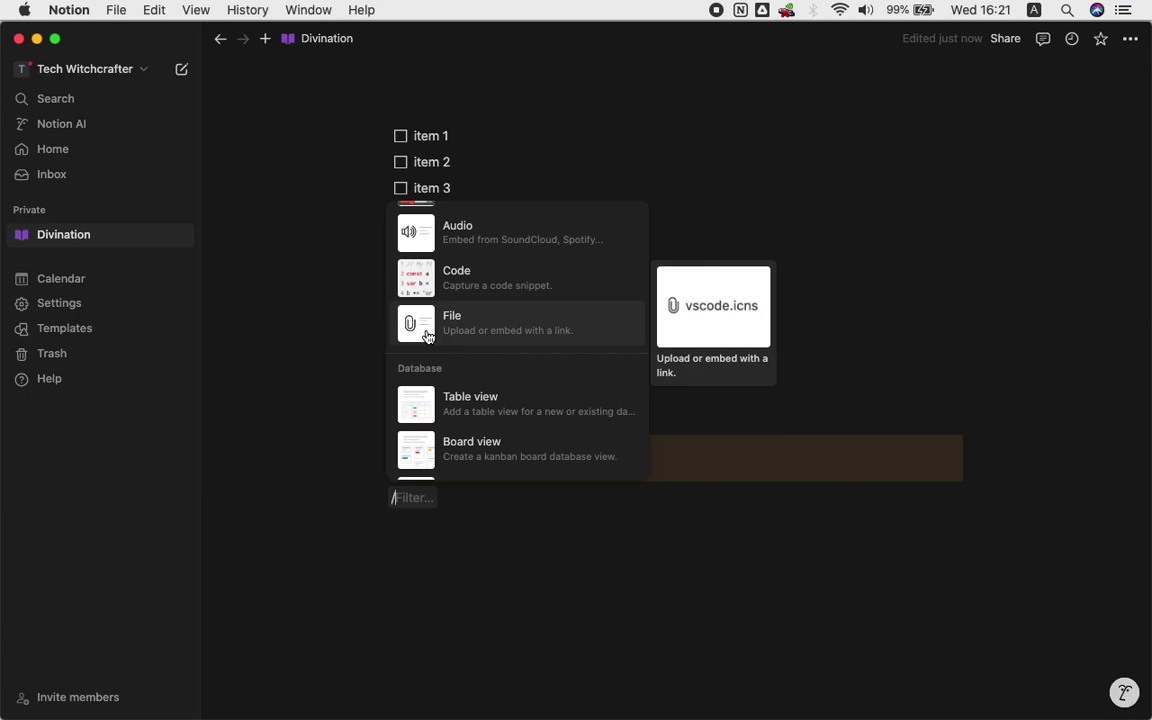
{"action": "scroll", "coordinate": [494, 375], "scroll_direction": "down", "scroll_amount": 10}
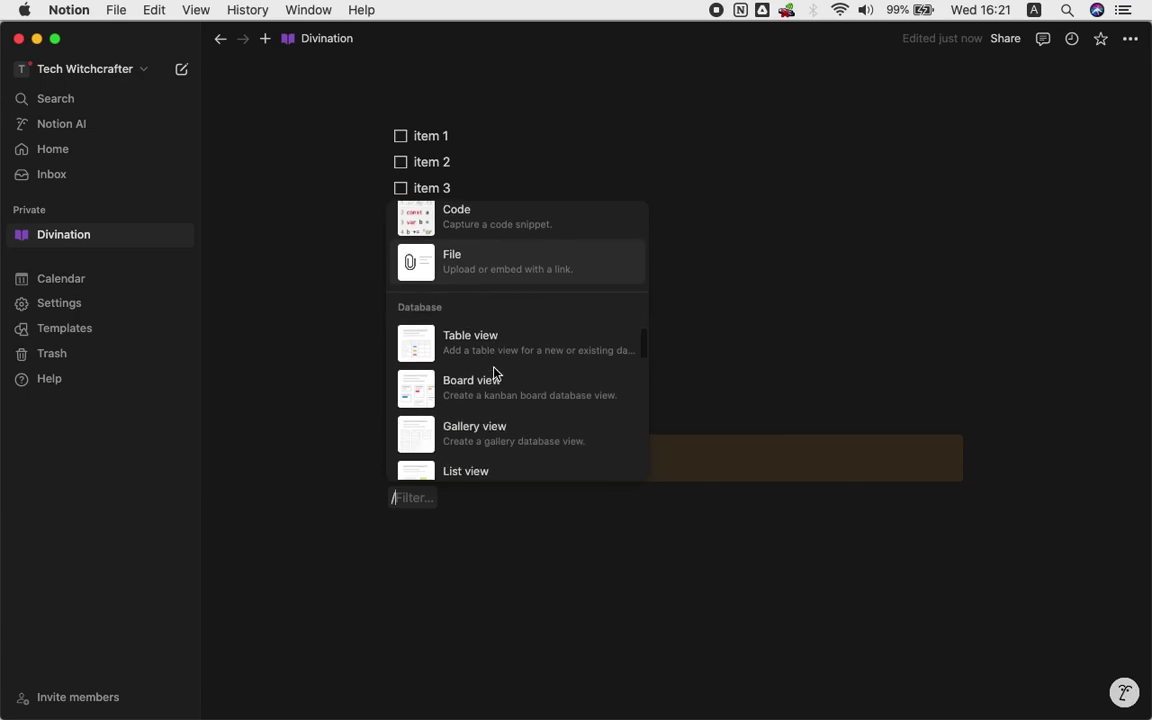
{"action": "scroll", "coordinate": [494, 375], "scroll_direction": "down", "scroll_amount": 8}
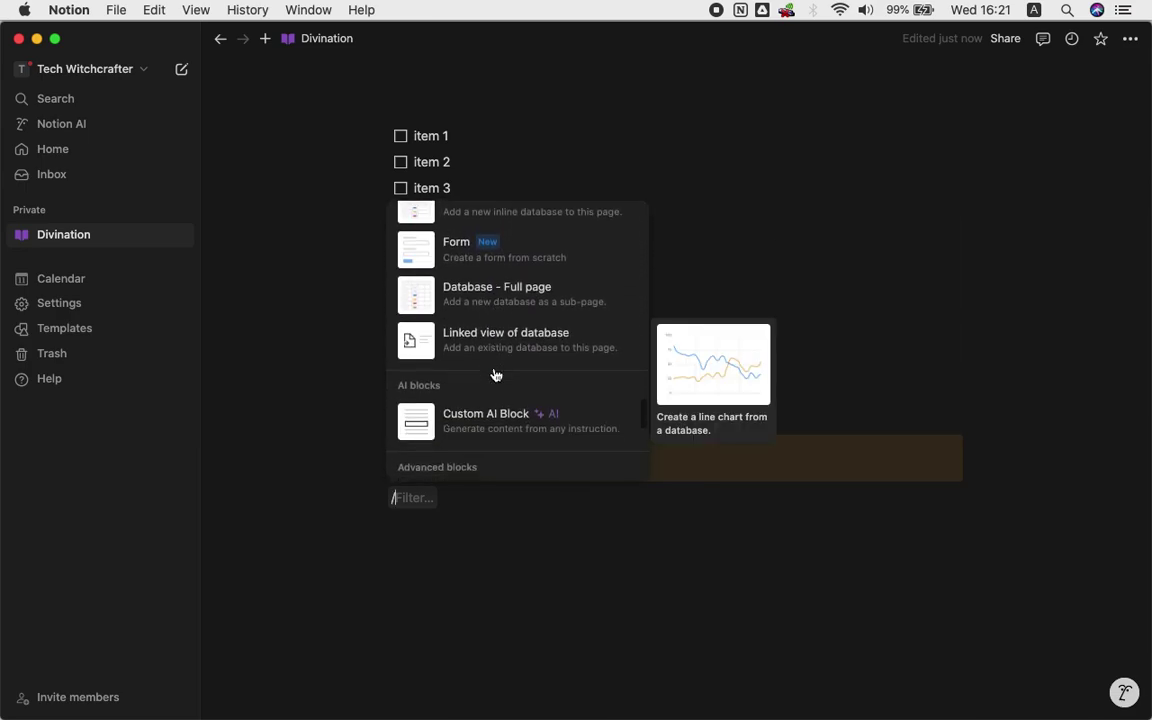
{"action": "scroll", "coordinate": [494, 375], "scroll_direction": "up", "scroll_amount": 15}
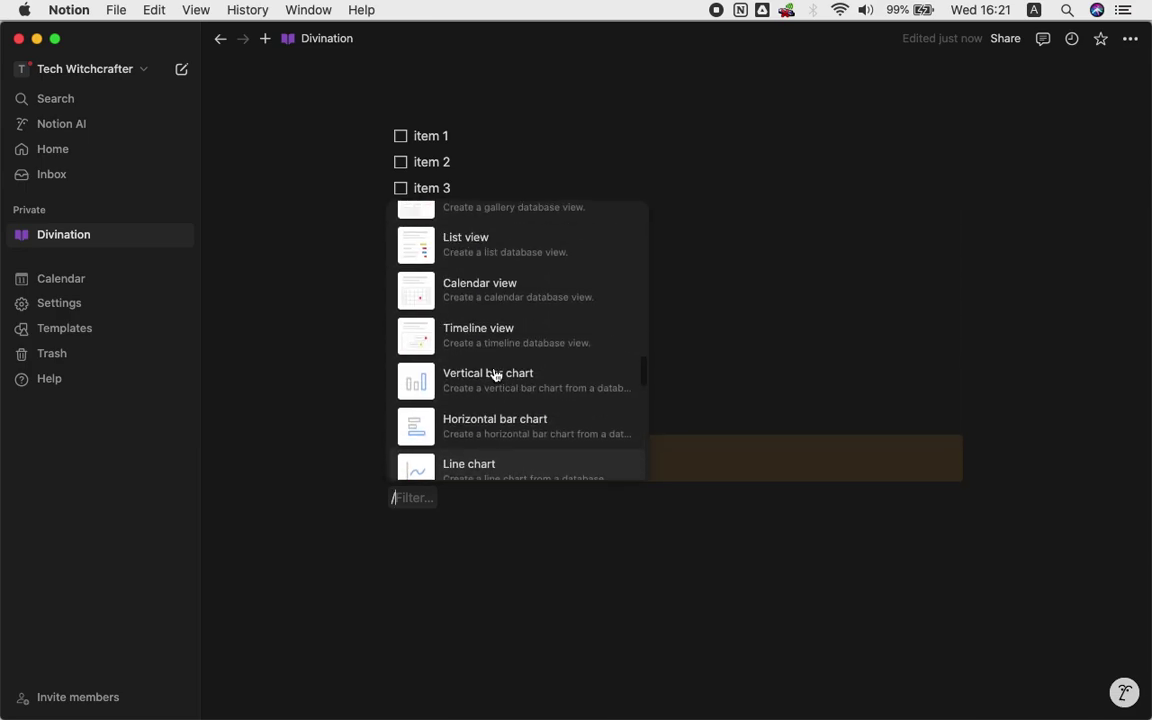
{"action": "scroll", "coordinate": [494, 375], "scroll_direction": "down", "scroll_amount": 1}
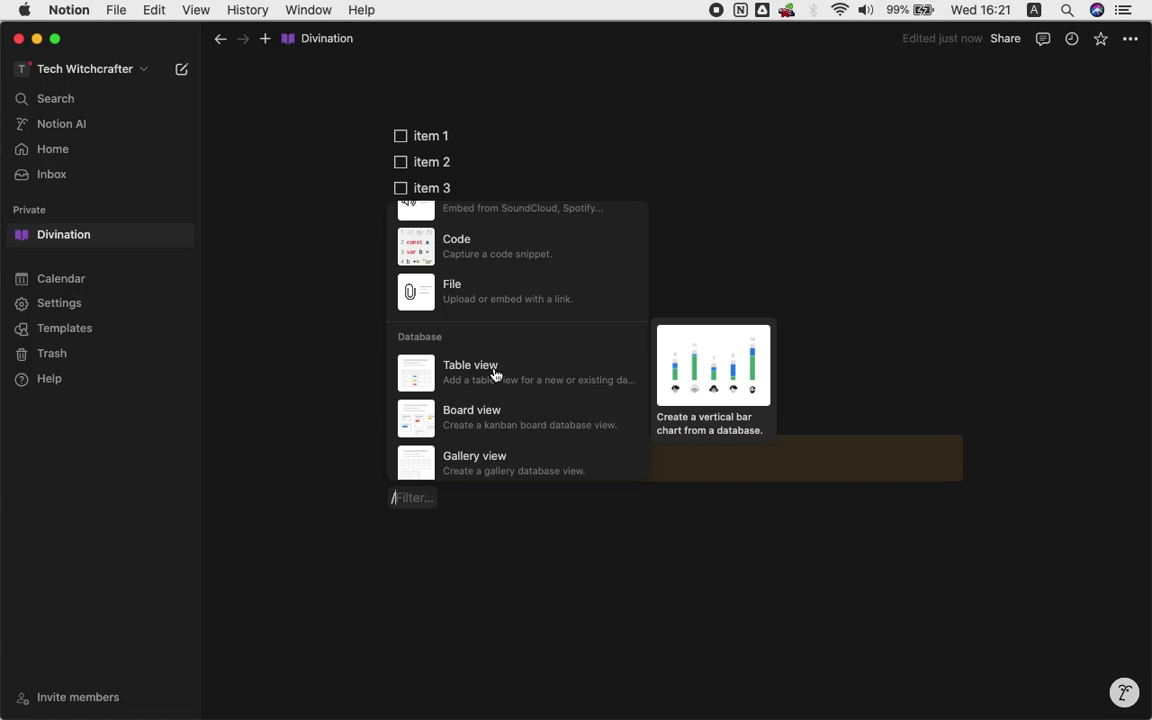
{"action": "scroll", "coordinate": [494, 375], "scroll_direction": "down", "scroll_amount": 1}
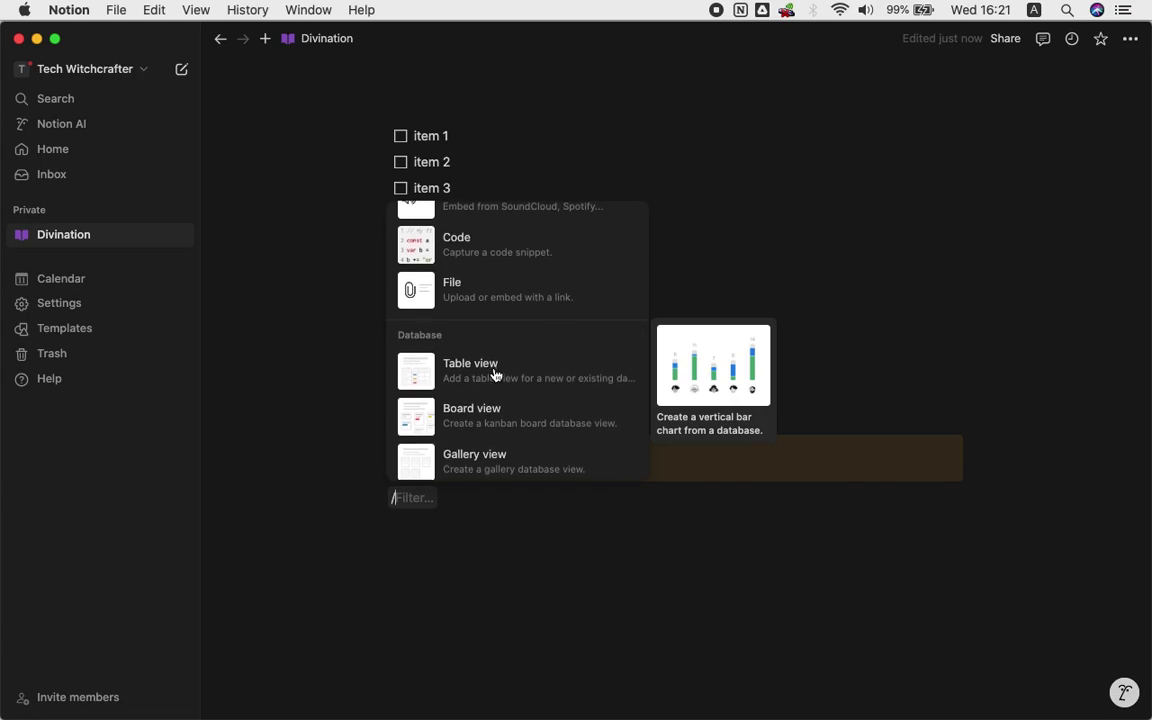
{"action": "scroll", "coordinate": [494, 375], "scroll_direction": "down", "scroll_amount": 1}
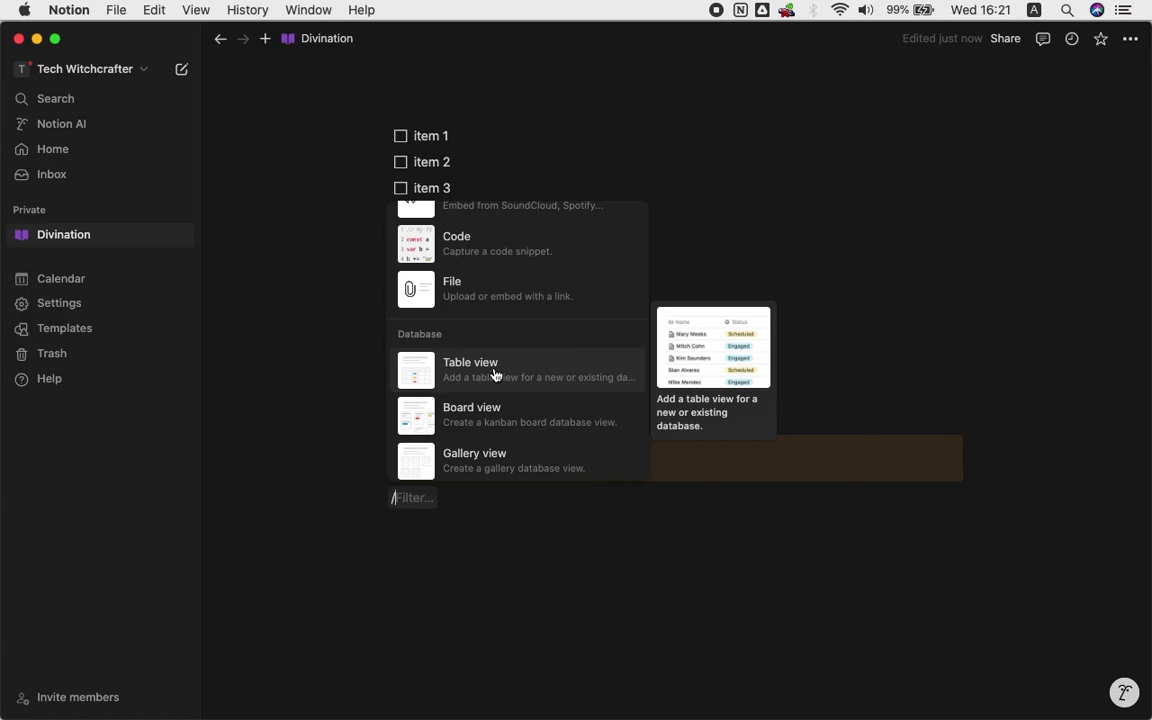
Insert a table of contents block below the callout
{"action": "scroll", "coordinate": [555, 424], "scroll_direction": "down", "scroll_amount": 10}
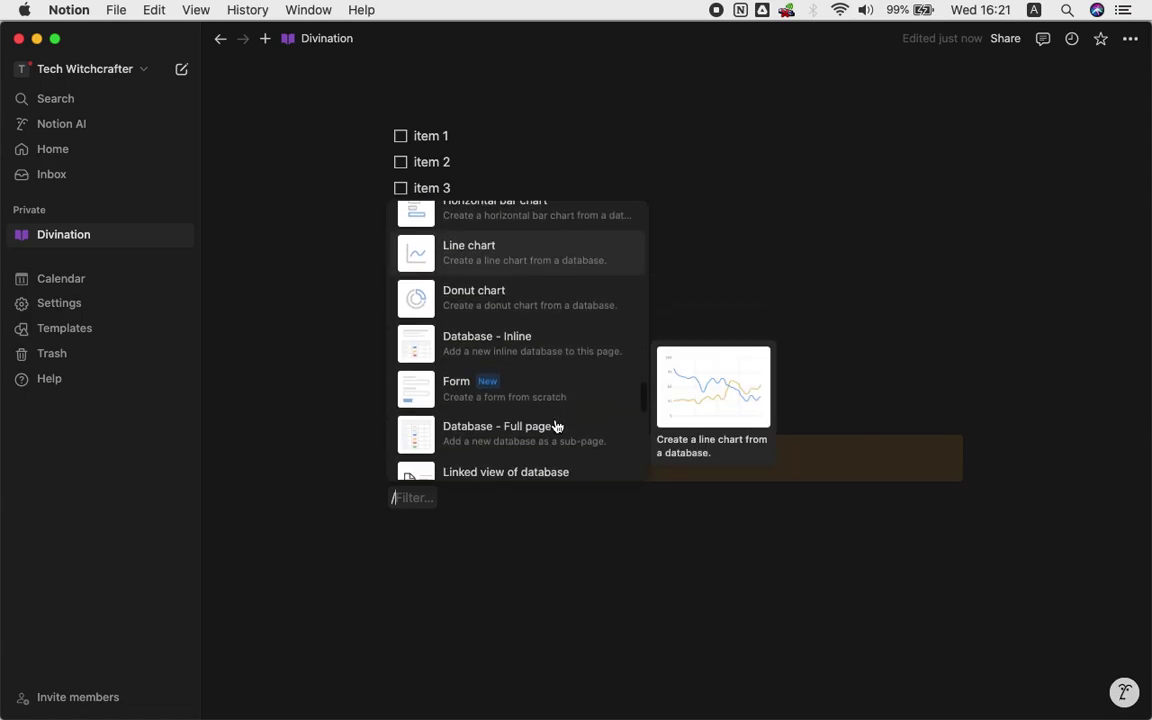
{"action": "scroll", "coordinate": [556, 426], "scroll_direction": "down", "scroll_amount": 8}
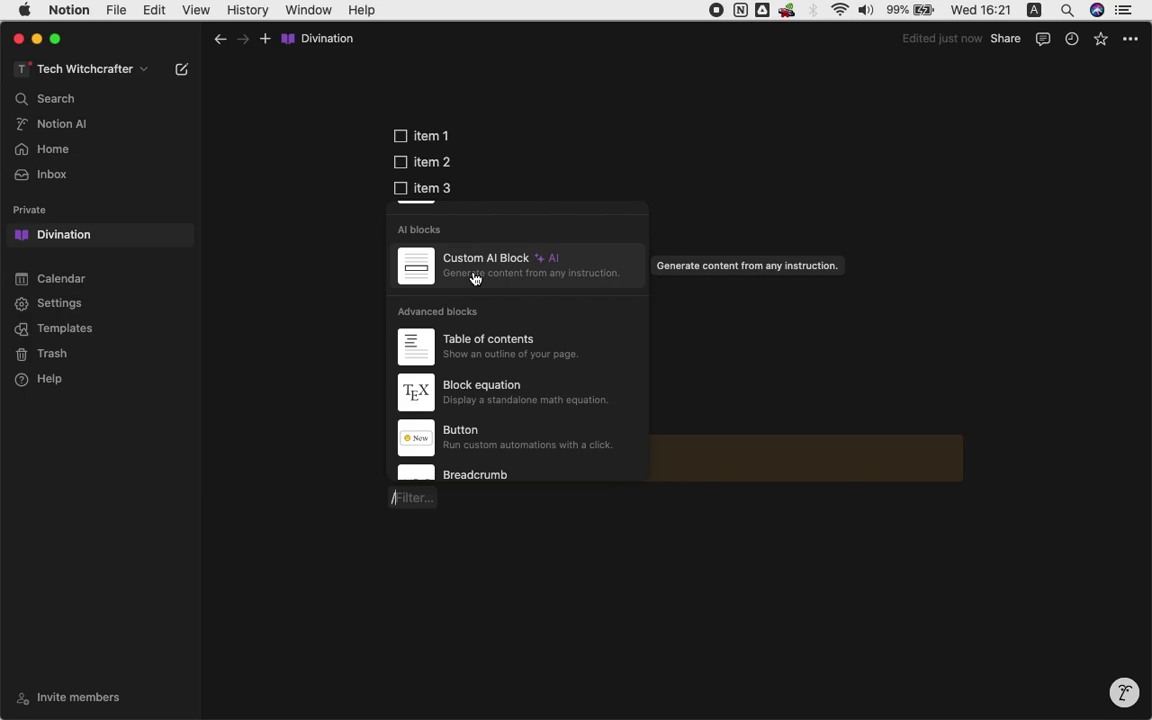
{"action": "scroll", "coordinate": [475, 278], "scroll_direction": "down", "scroll_amount": 2}
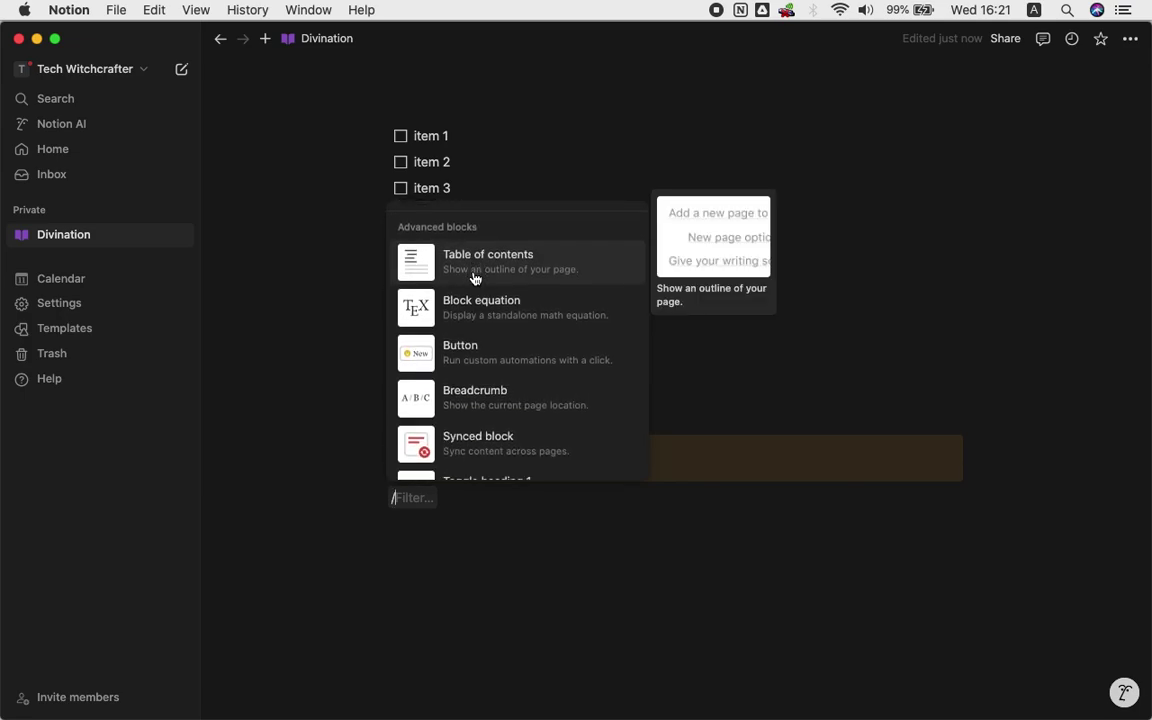
{"action": "scroll", "coordinate": [475, 279], "scroll_direction": "up", "scroll_amount": 1}
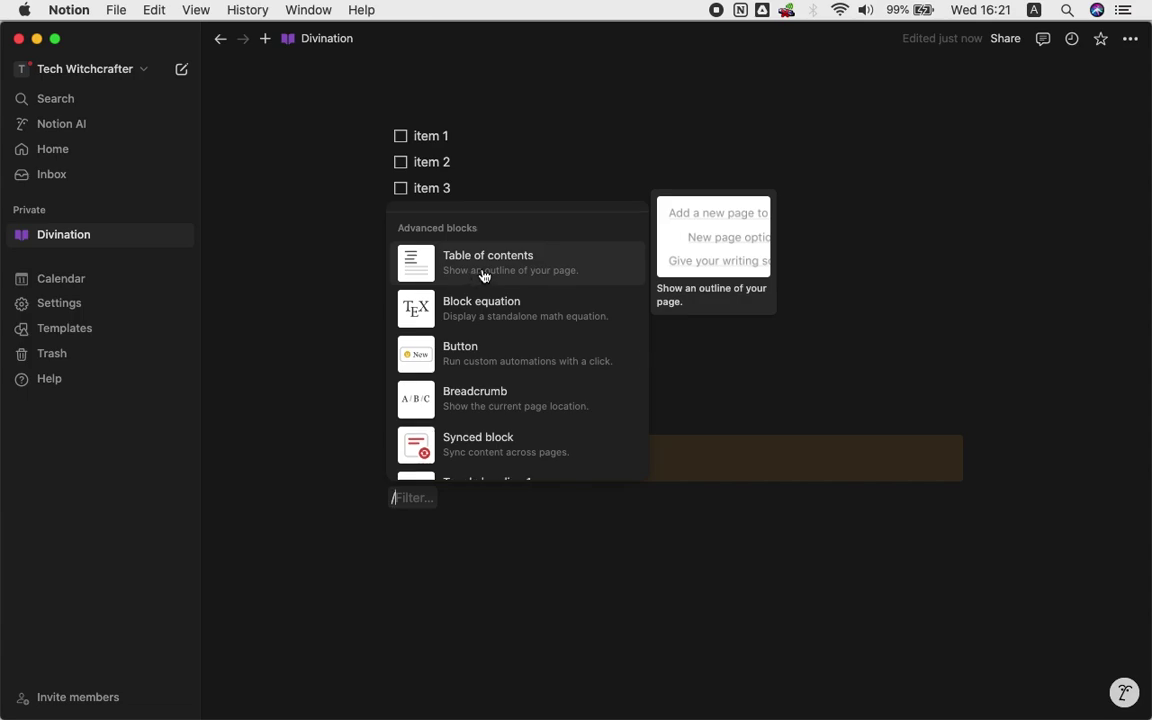
{"action": "left_click", "coordinate": [483, 263]}
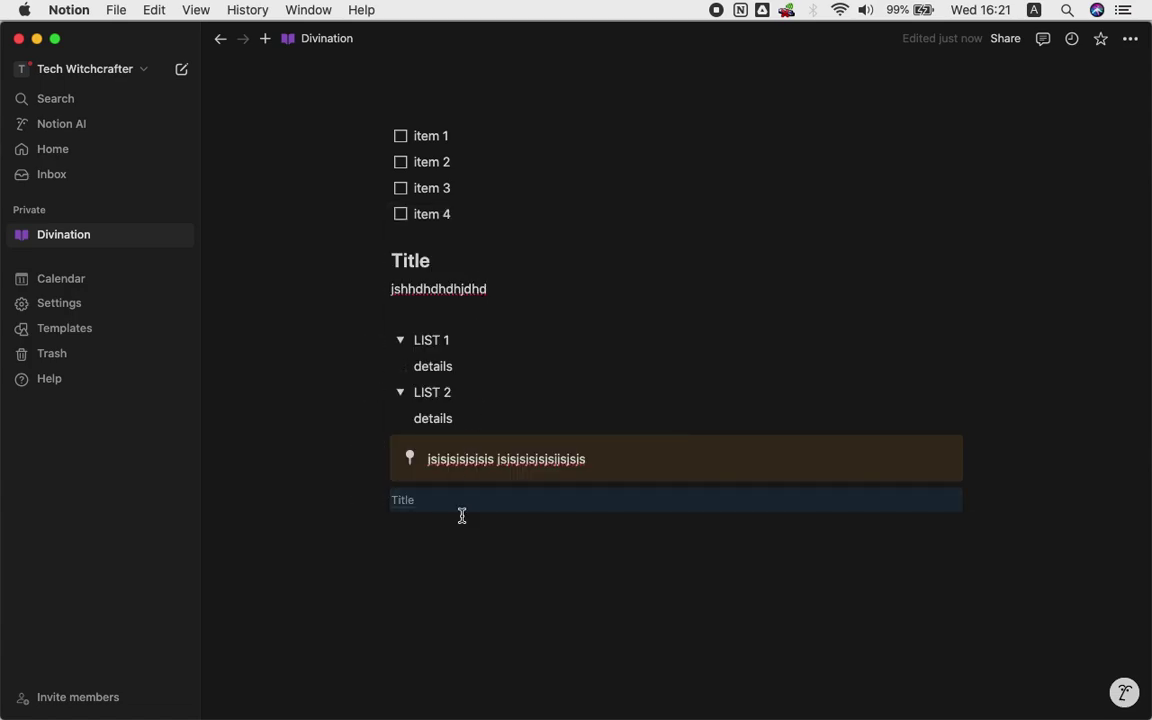
Add a Heading 3 reading "title 3" below the filler text under the "Title" heading
{"action": "left_click", "coordinate": [498, 289]}
{"action": "key", "text": "Return"}
{"action": "type", "text": "/h3"}
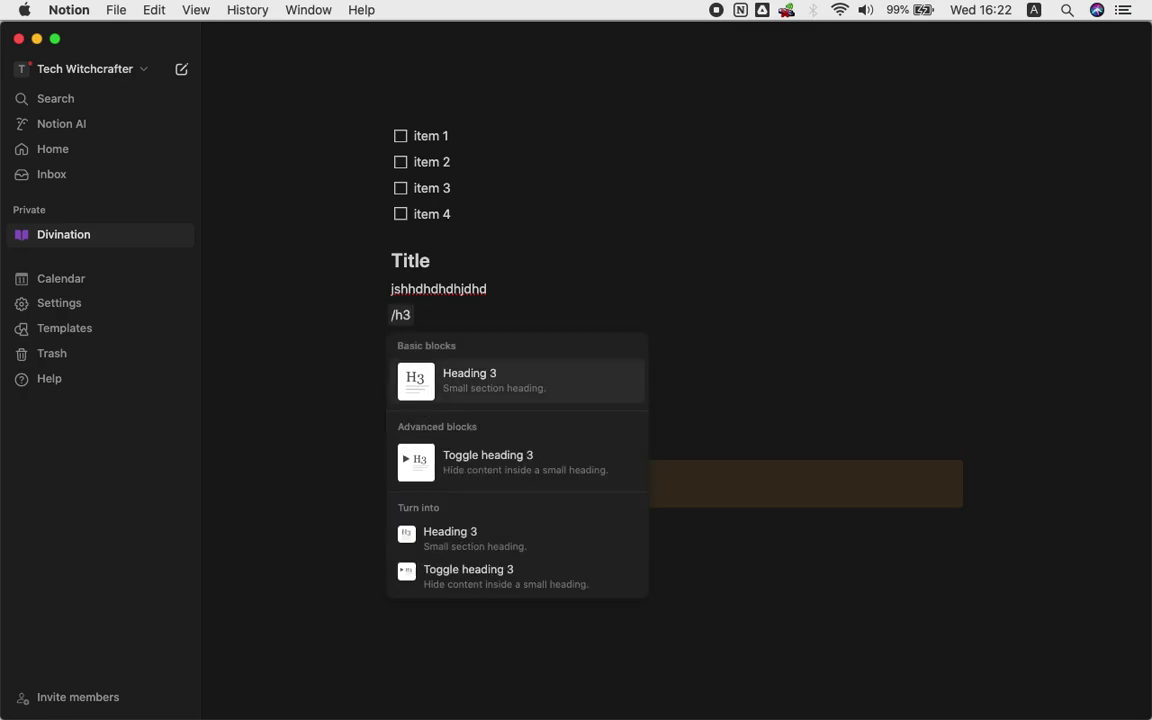
{"action": "key", "text": "Return"}
{"action": "type", "text": "title 3"}
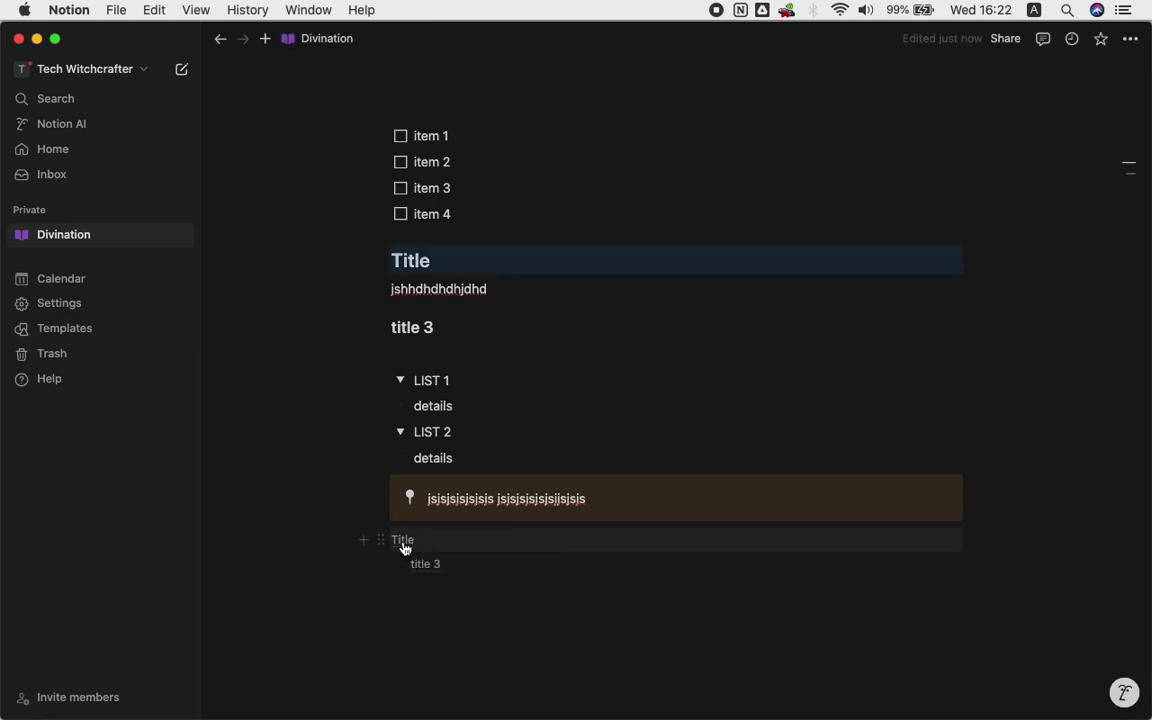
Move the table of contents block to the beginning of the page, directly beneath the Divination page title
{"action": "left_click_drag", "start_coordinate": [378, 545], "coordinate": [360, 145]}
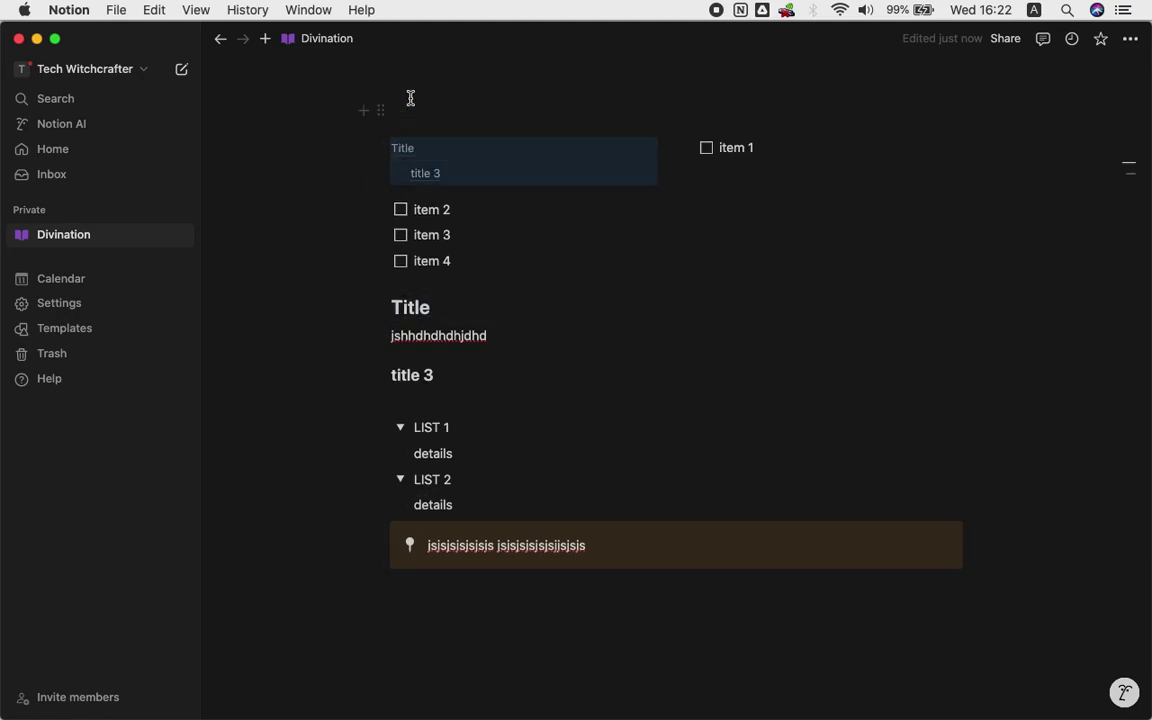
{"action": "scroll", "coordinate": [404, 80], "scroll_direction": "up", "scroll_amount": 5}
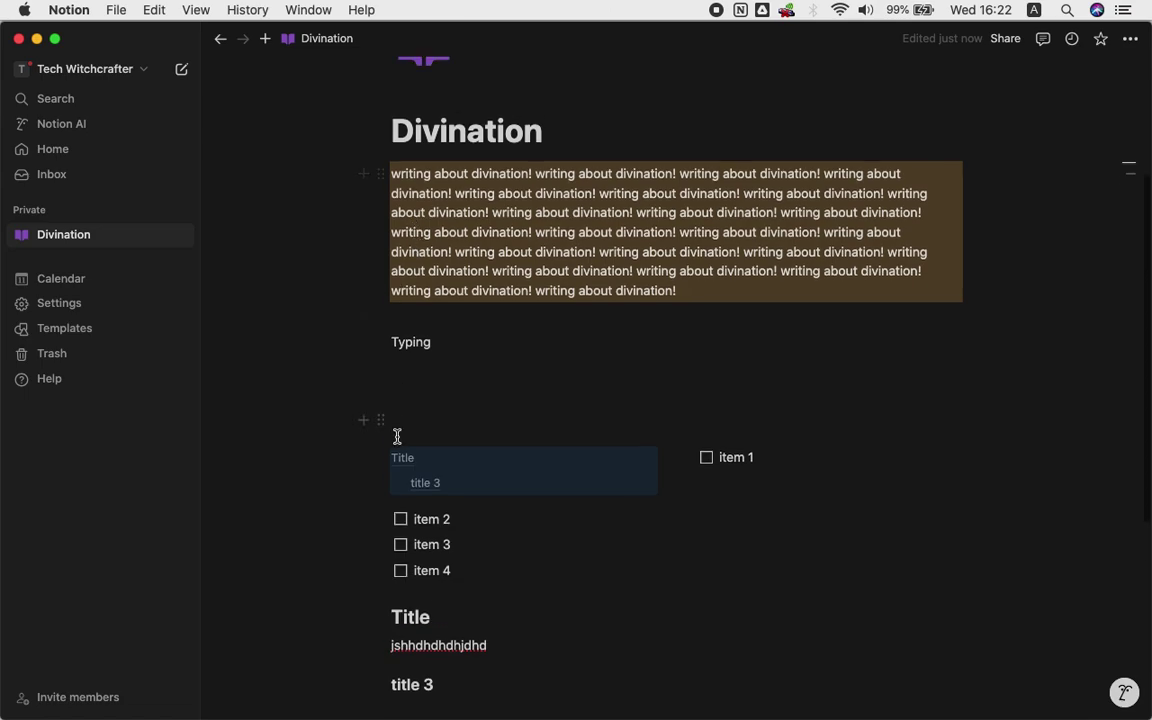
{"action": "left_click_drag", "start_coordinate": [381, 448], "coordinate": [405, 228]}
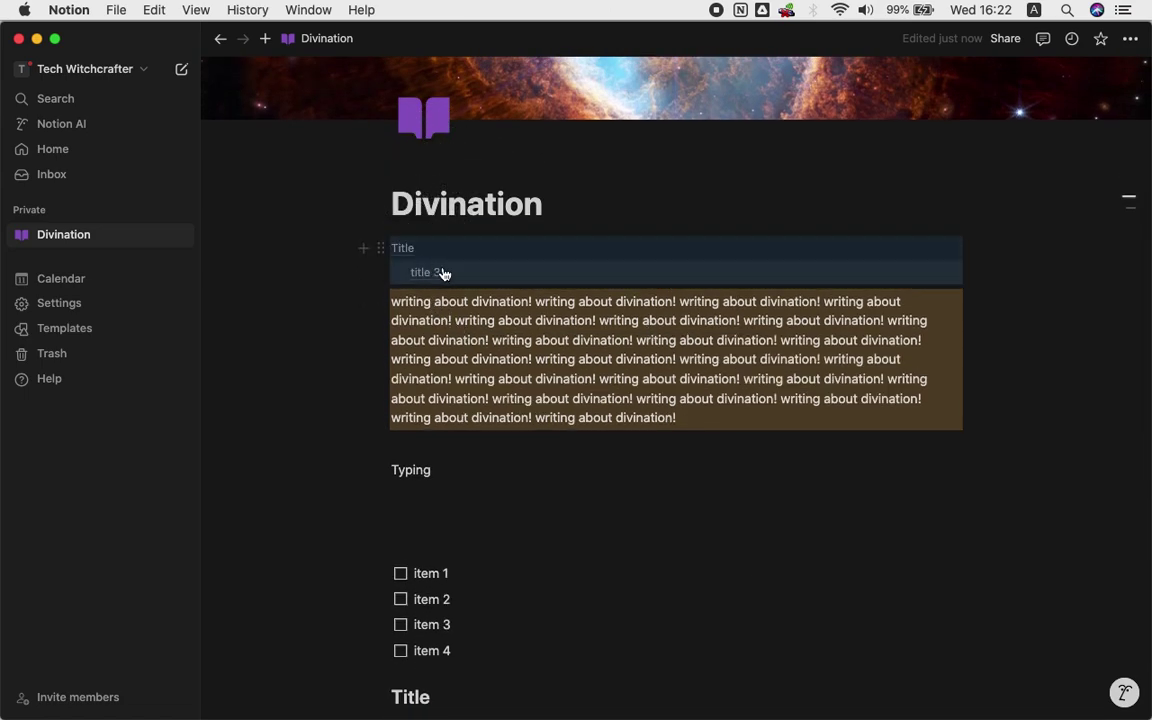
Follow a table of contents link to its heading and return to the beginning of the page
{"action": "scroll", "coordinate": [416, 252], "scroll_direction": "up", "scroll_amount": 2}
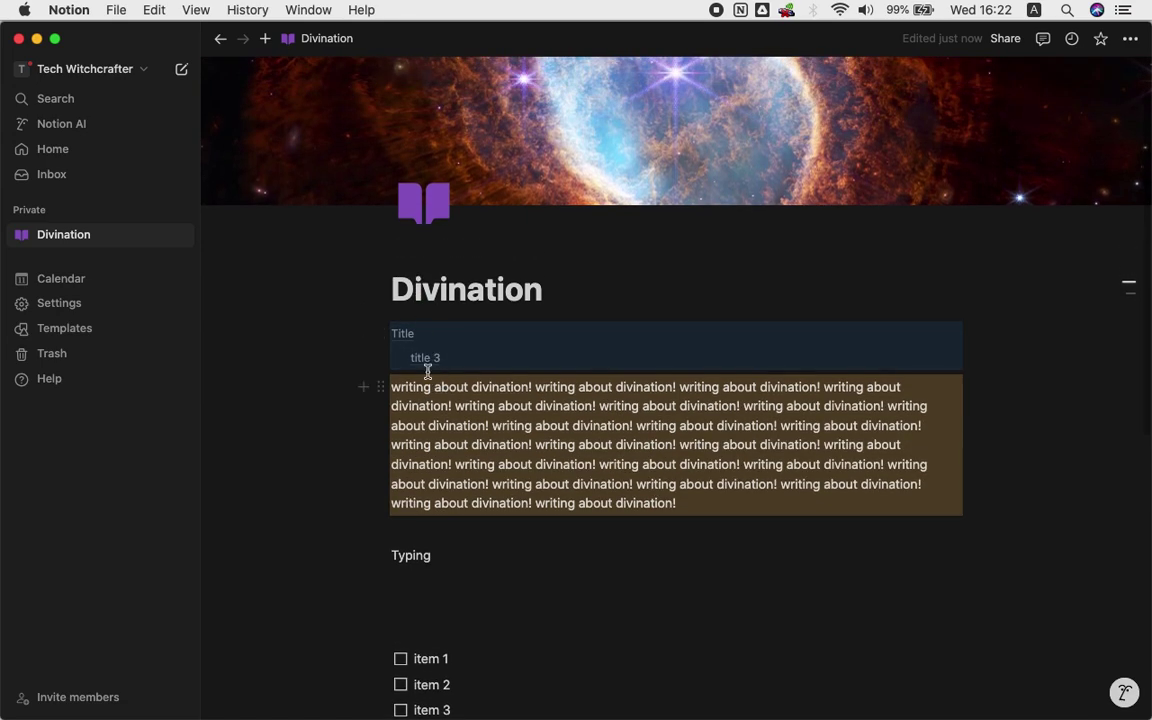
{"action": "left_click", "coordinate": [401, 396]}
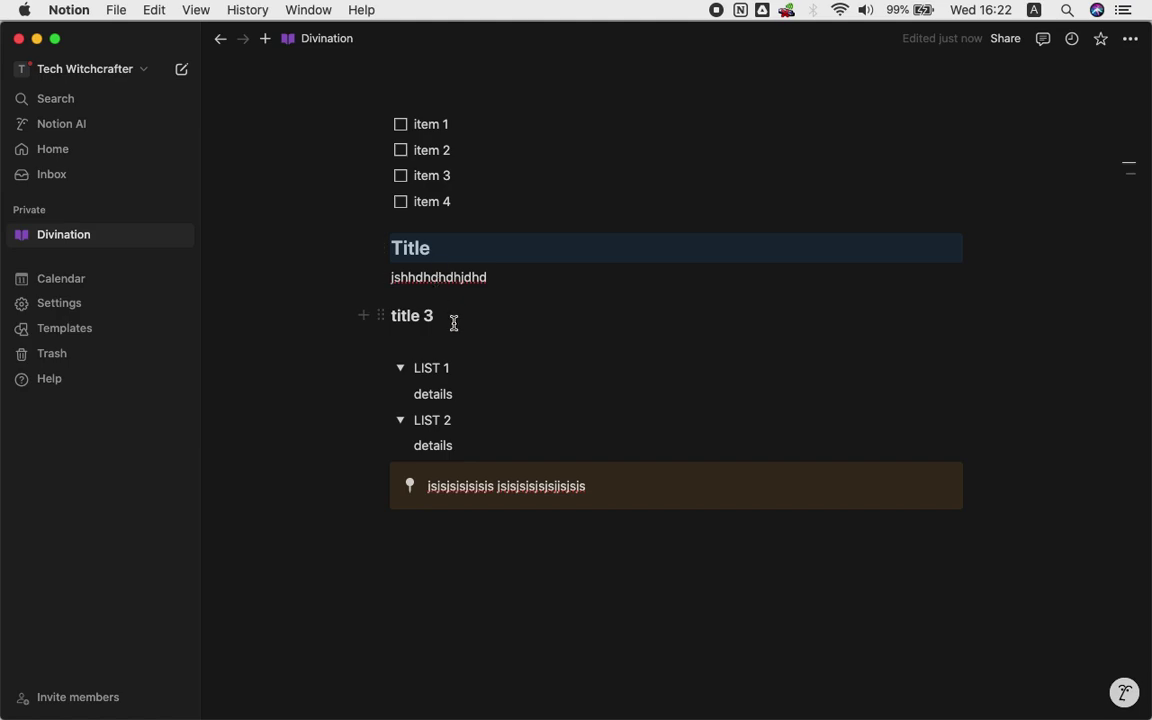
{"action": "scroll", "coordinate": [452, 325], "scroll_direction": "up", "scroll_amount": 12}
{"action": "scroll", "coordinate": [478, 563], "scroll_direction": "down", "scroll_amount": 6}
{"action": "scroll", "coordinate": [479, 565], "scroll_direction": "down", "scroll_amount": 1}
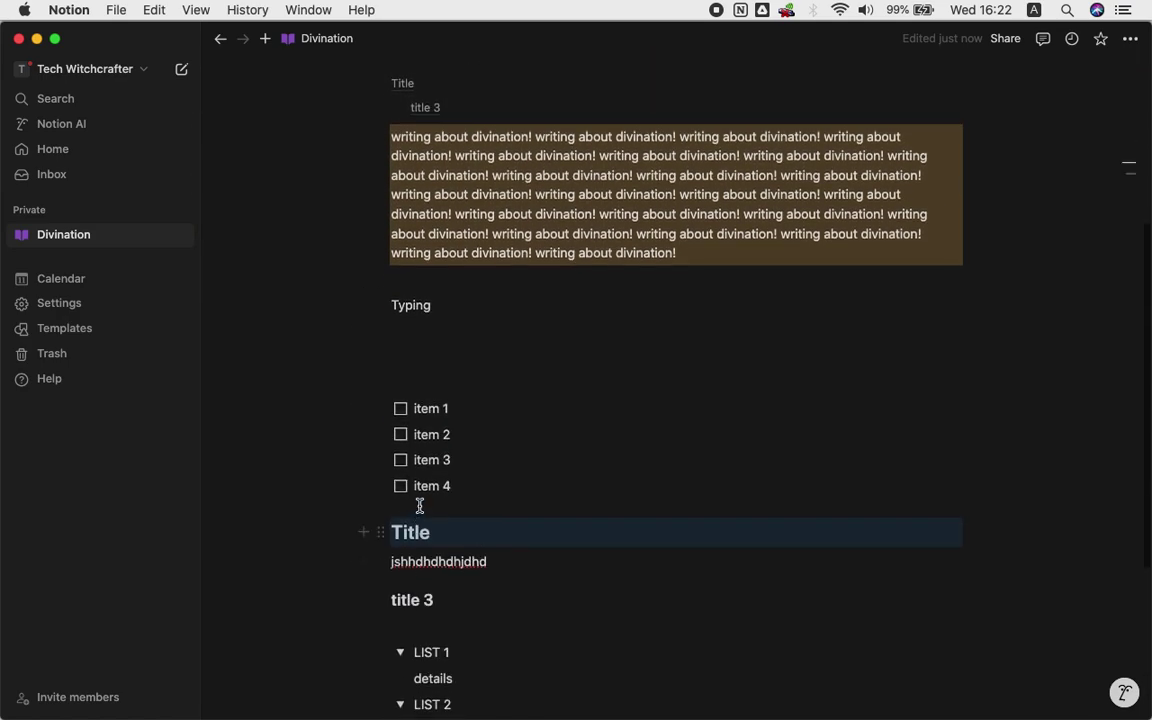
{"action": "scroll", "coordinate": [537, 252], "scroll_direction": "up", "scroll_amount": 6}
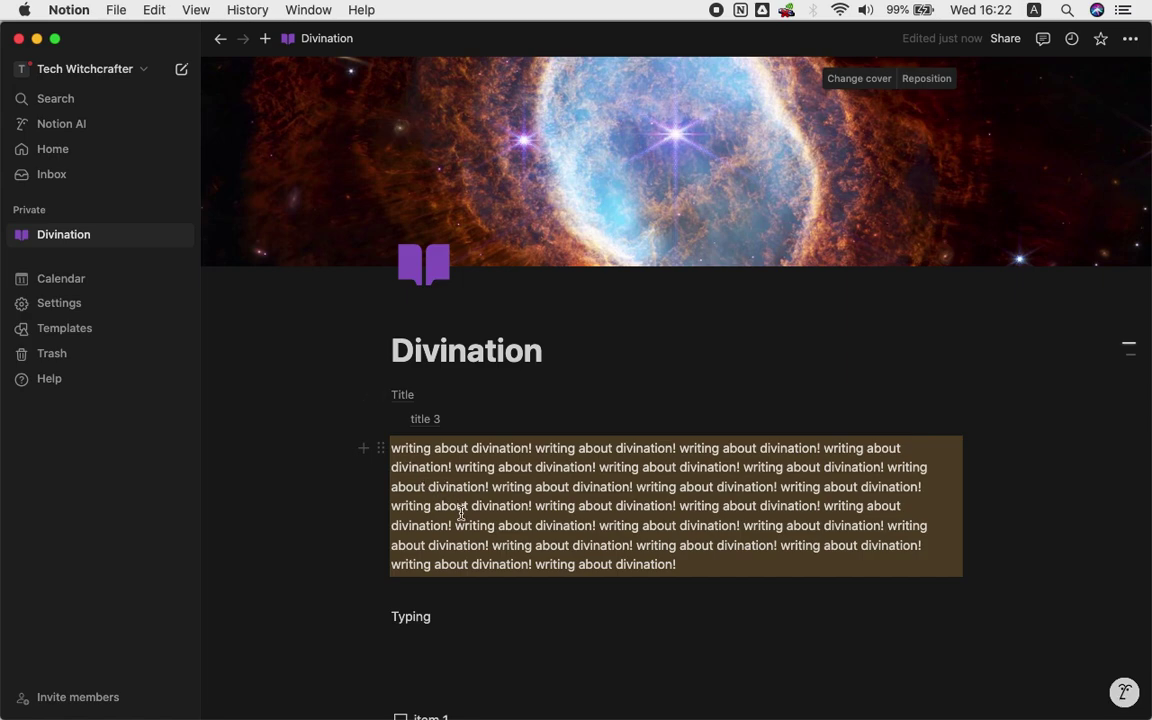
Insert a breadcrumb block below the callout at the end of the page
{"action": "scroll", "coordinate": [478, 550], "scroll_direction": "down", "scroll_amount": 10}
{"action": "left_click", "coordinate": [478, 553]}
{"action": "type", "text": "/"}
{"action": "scroll", "coordinate": [508, 488], "scroll_direction": "down", "scroll_amount": 10}
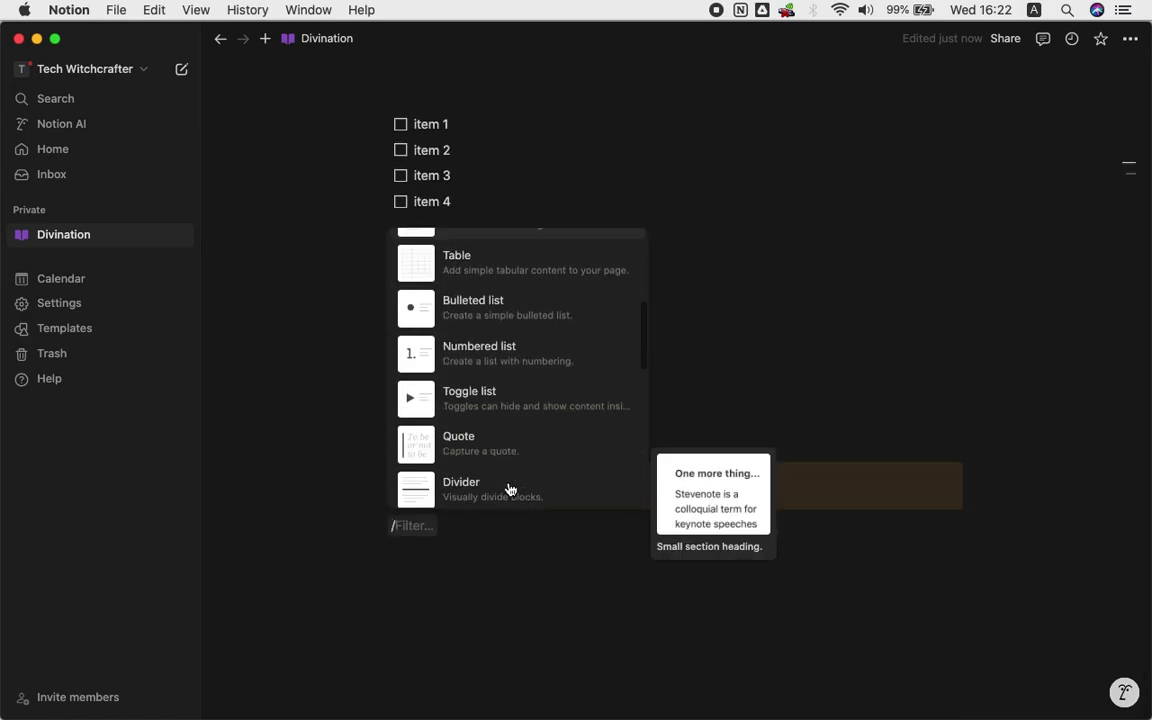
{"action": "scroll", "coordinate": [508, 488], "scroll_direction": "down", "scroll_amount": 15}
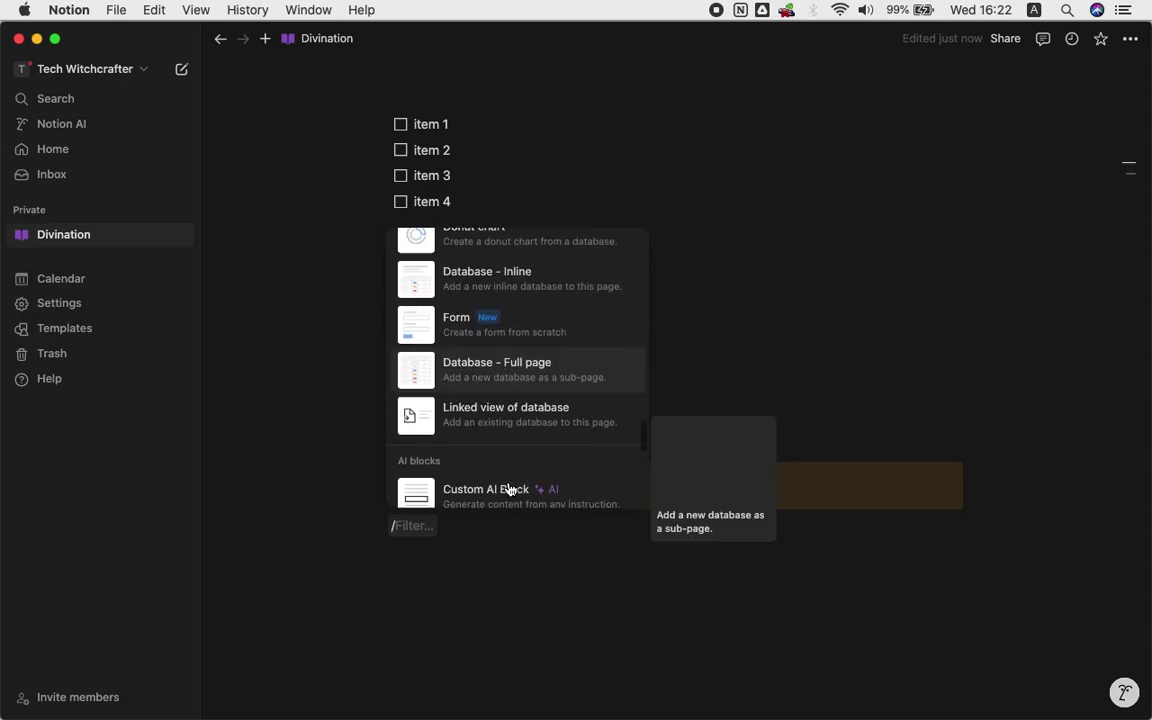
{"action": "scroll", "coordinate": [509, 487], "scroll_direction": "up", "scroll_amount": 5}
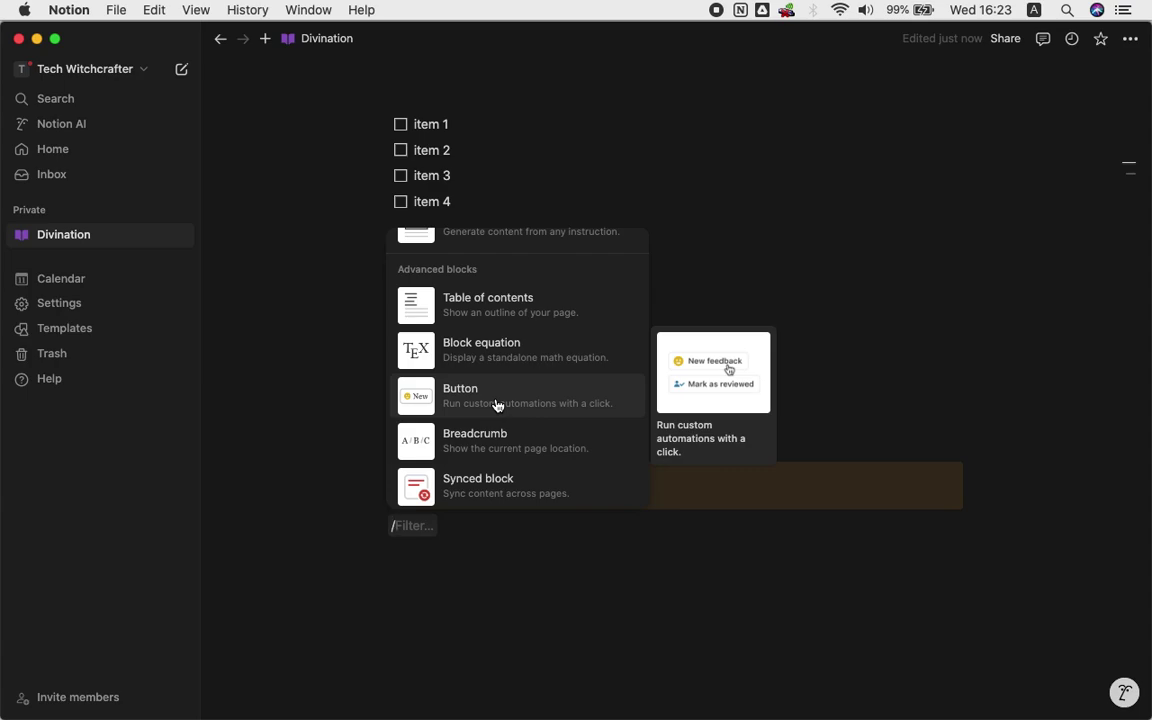
{"action": "scroll", "coordinate": [497, 405], "scroll_direction": "down", "scroll_amount": 2}
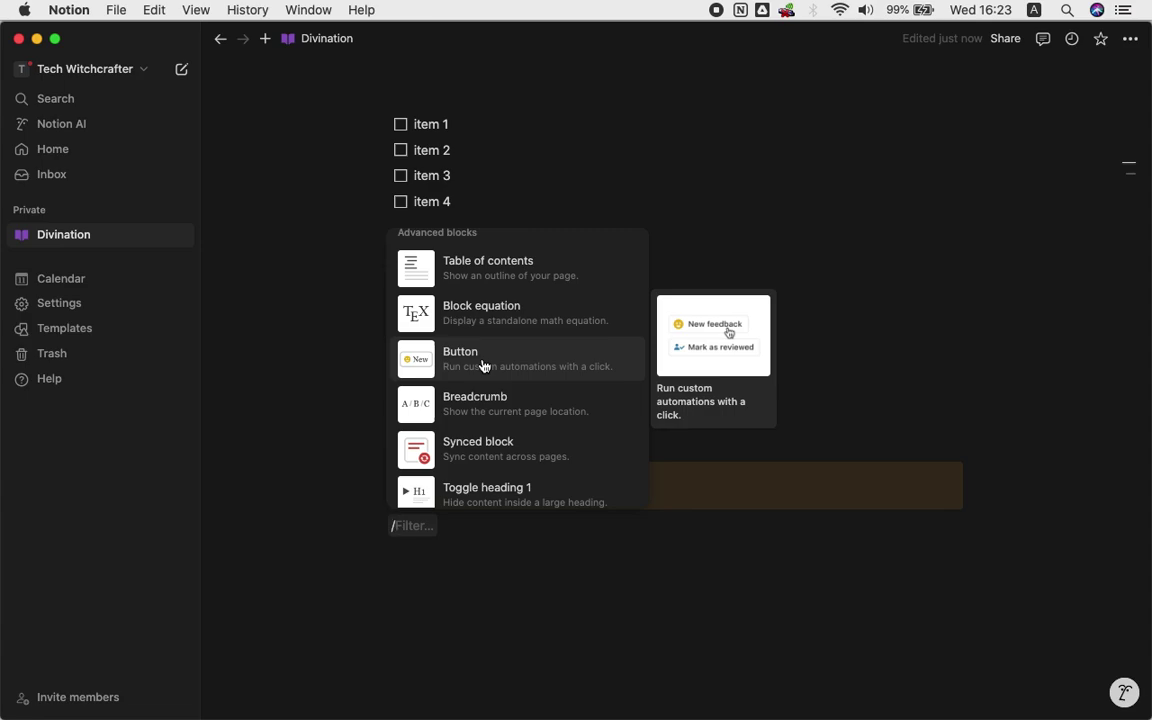
{"action": "scroll", "coordinate": [483, 366], "scroll_direction": "down", "scroll_amount": 3}
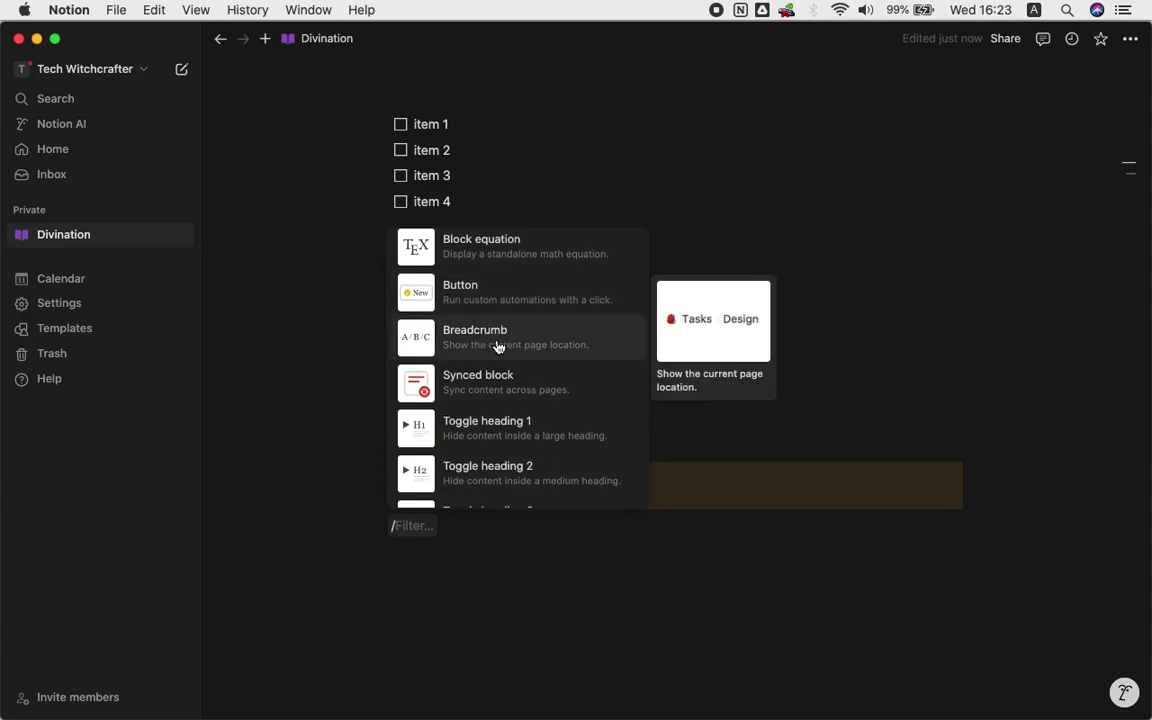
{"action": "left_click", "coordinate": [497, 346]}
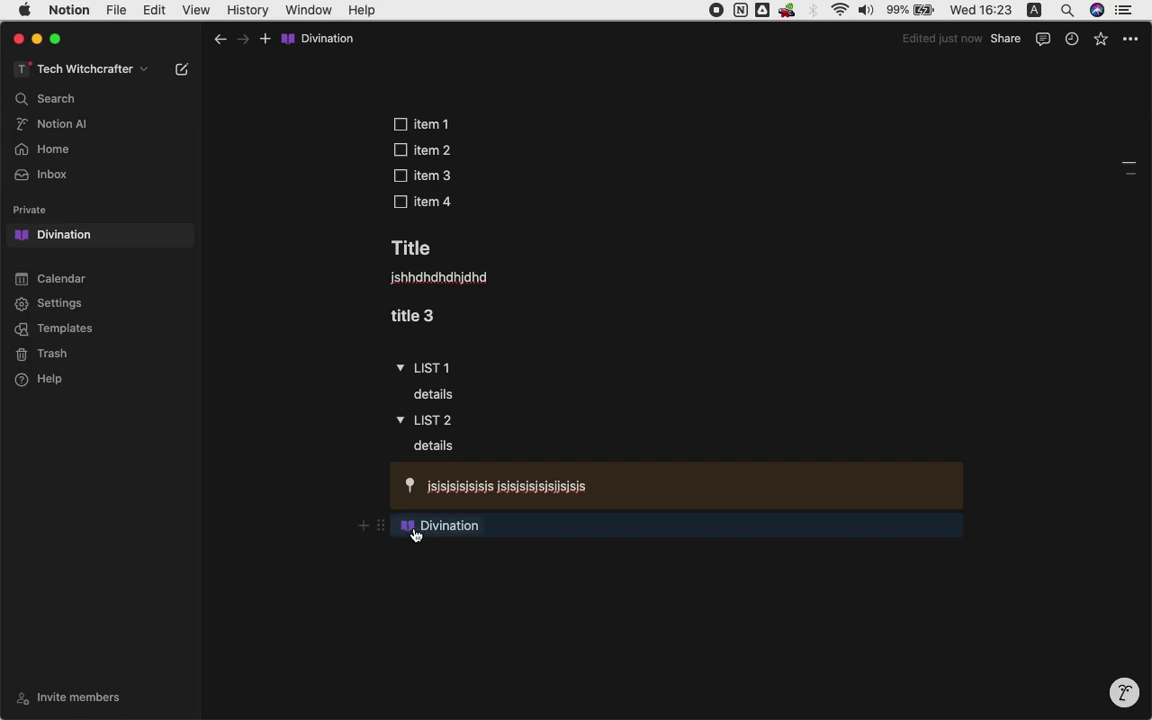
Create a sub-page titled "page 2" below the breadcrumb at the end of the Divination page
{"action": "left_click", "coordinate": [455, 566]}
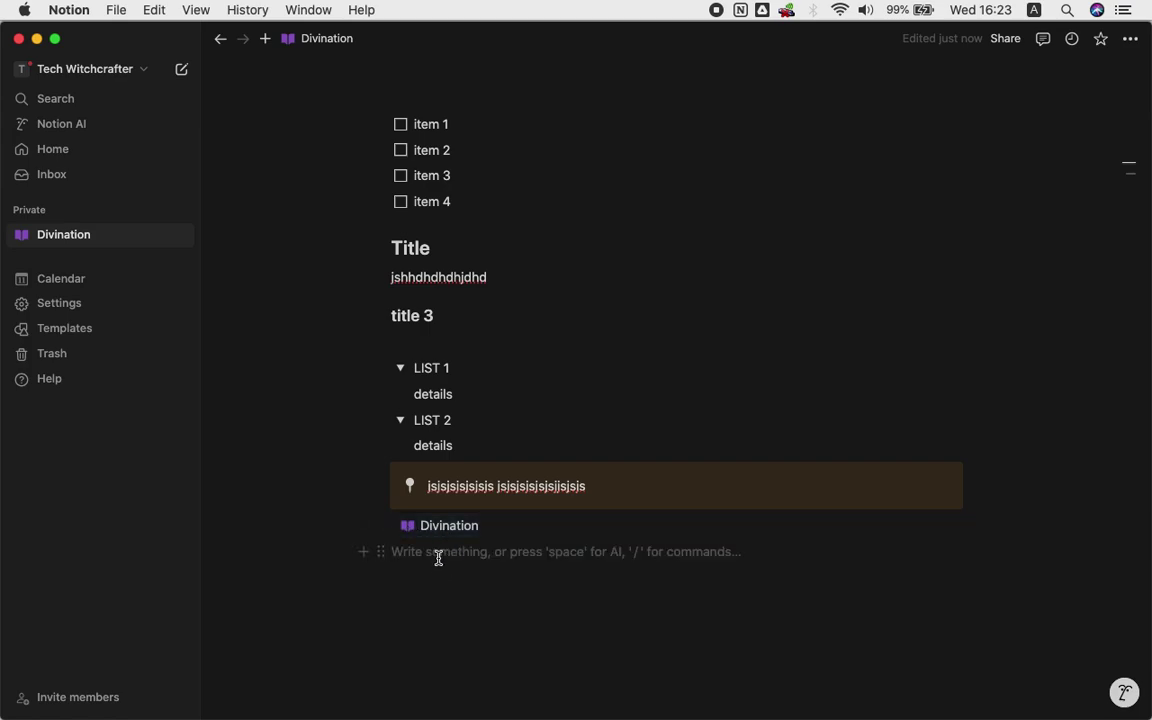
{"action": "type", "text": "/"}
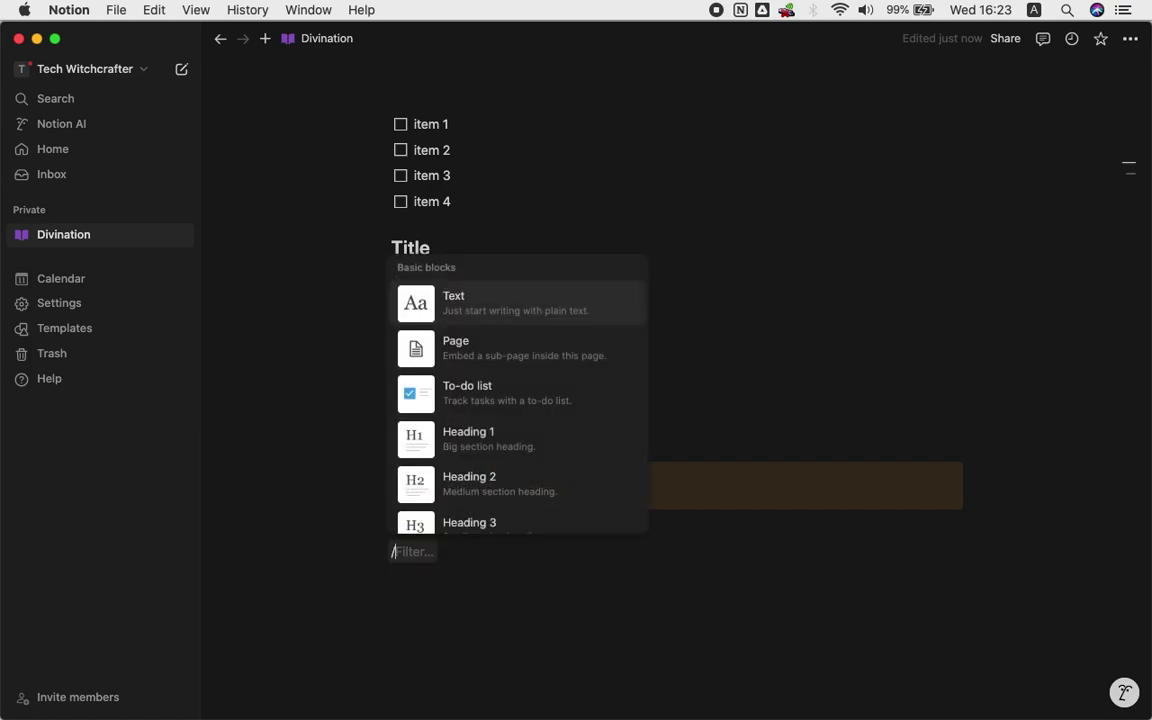
{"action": "type", "text": "page"}
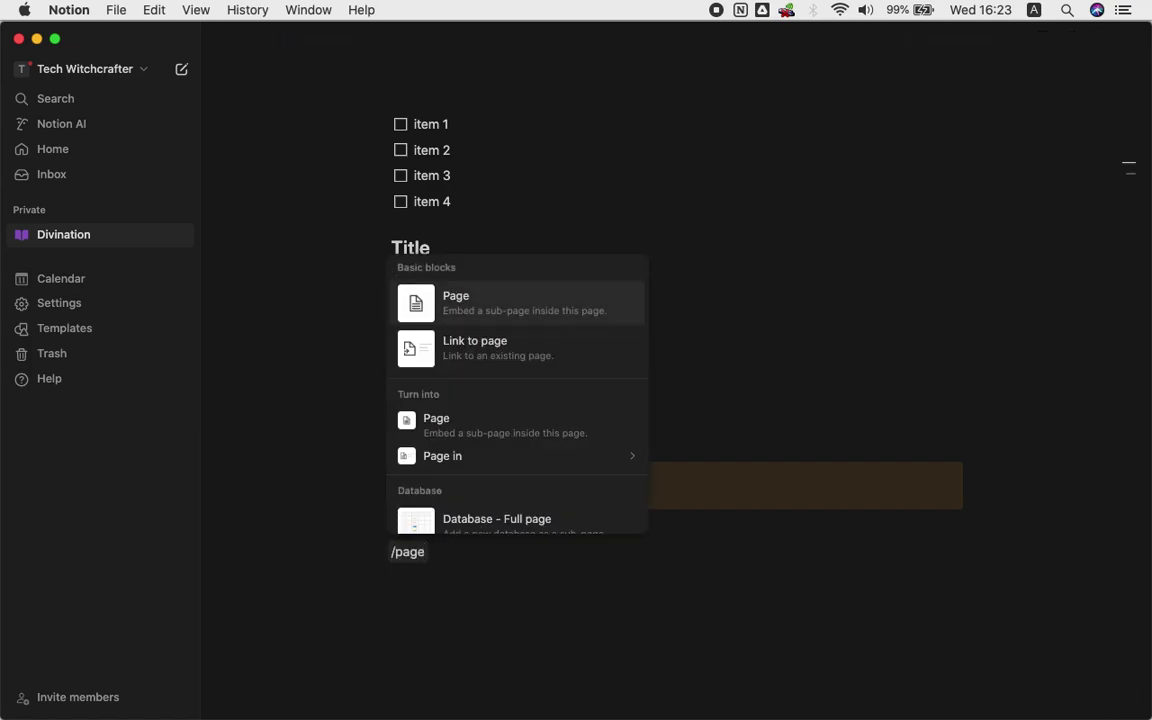
{"action": "key", "text": "Return"}
{"action": "type", "text": "page 2"}
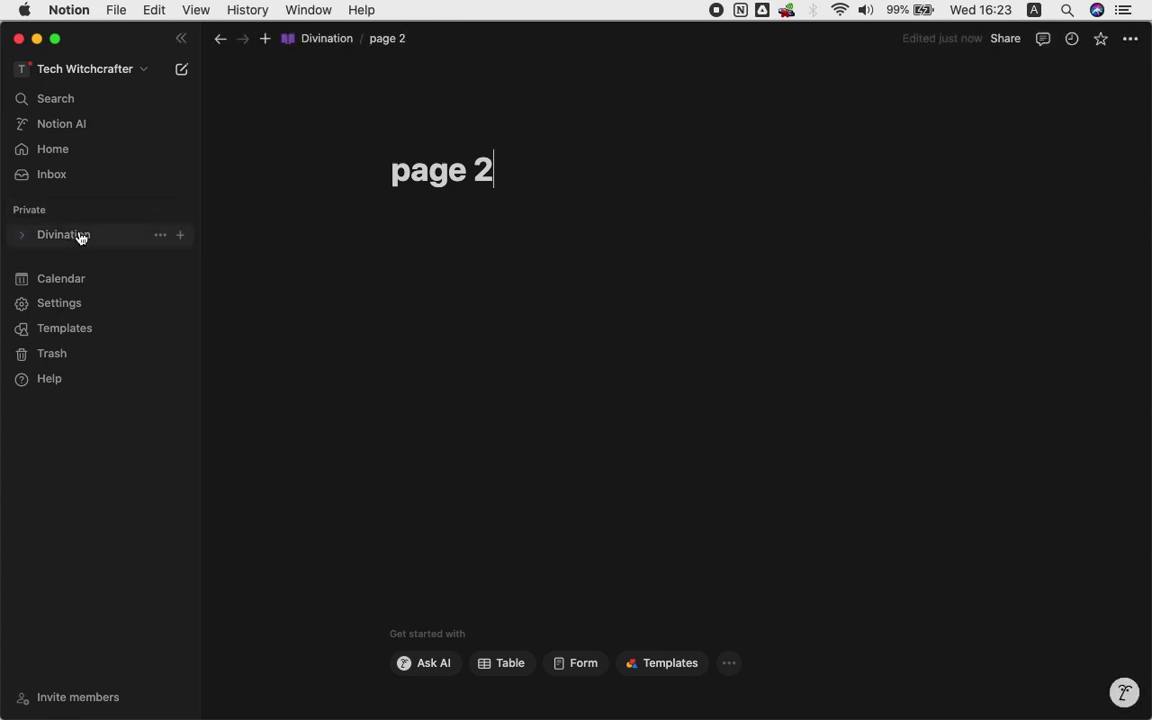
Insert a breadcrumb block under the title of the page 2 sub-page
{"action": "left_click", "coordinate": [599, 247]}
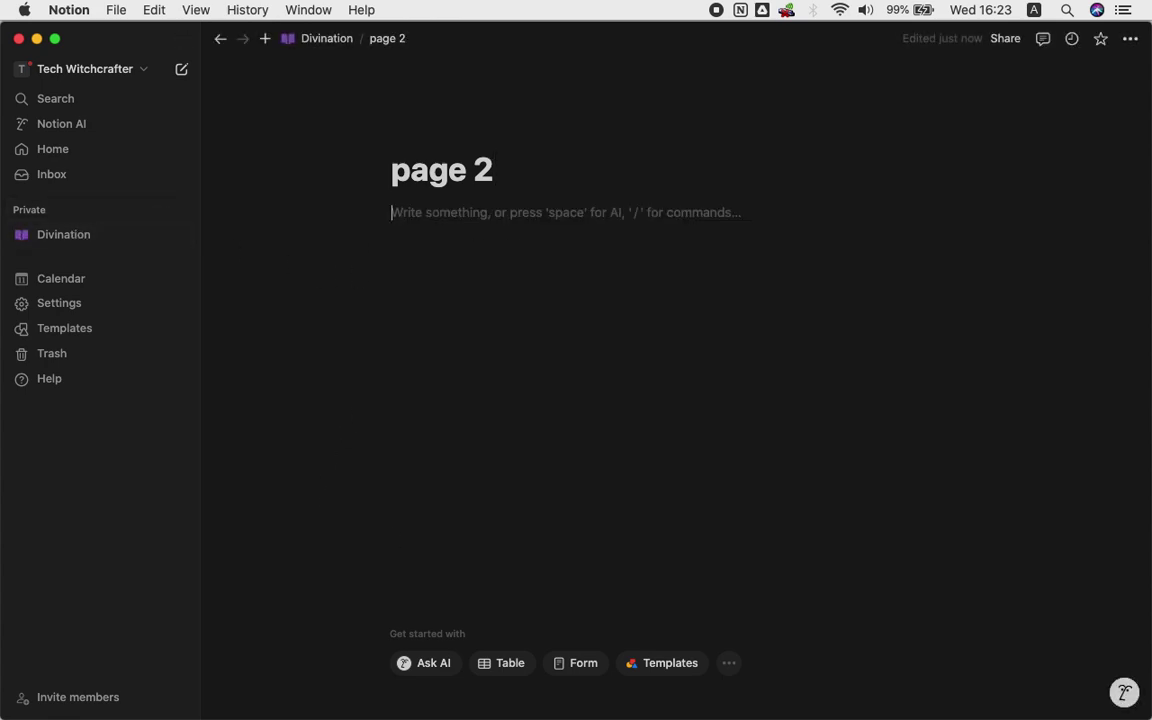
{"action": "type", "text": "/bre"}
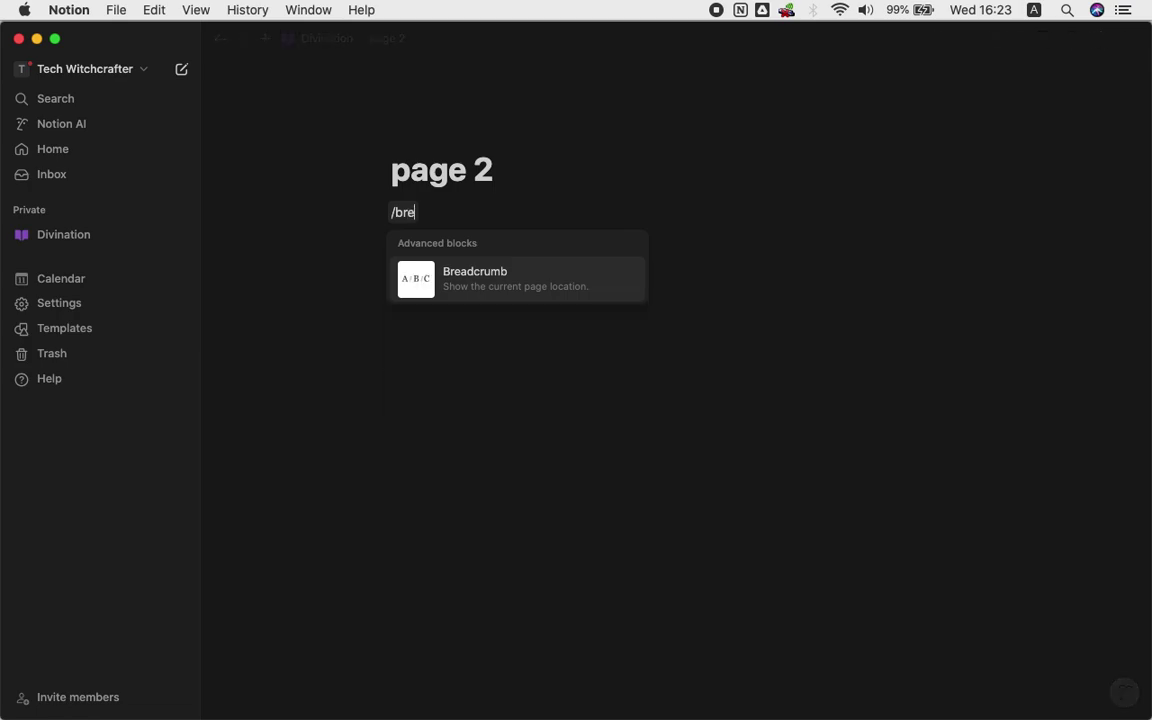
{"action": "mouse_move", "coordinate": [450, 286]}
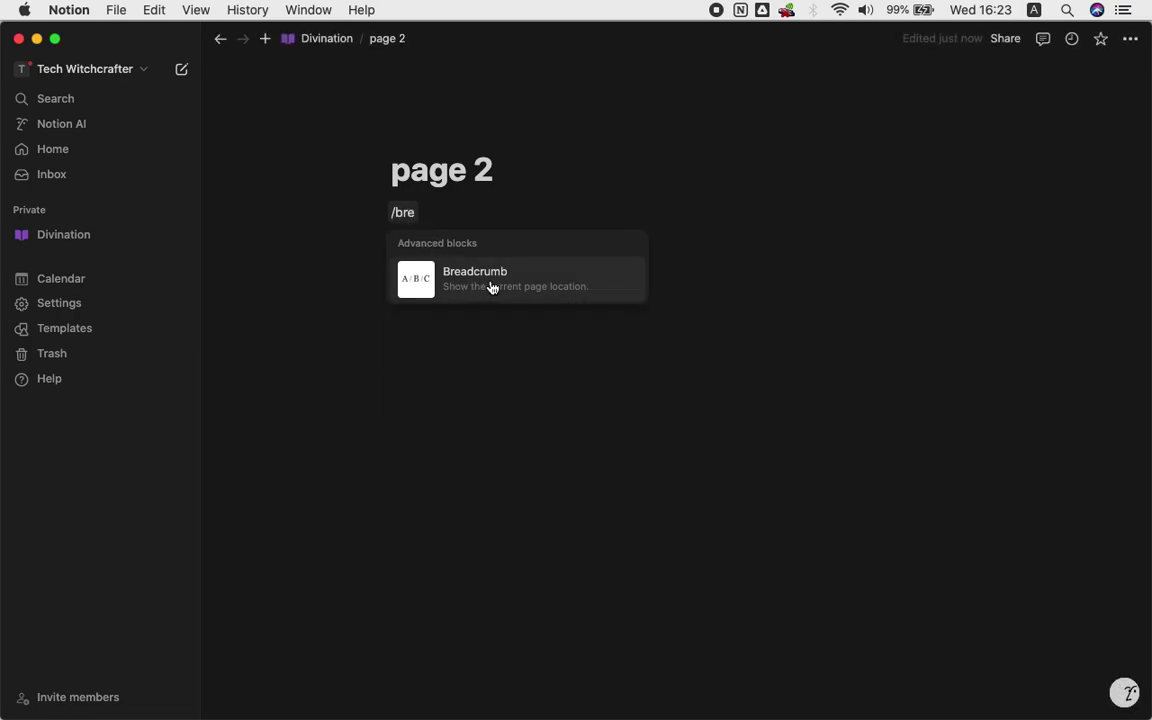
{"action": "left_click", "coordinate": [489, 285]}
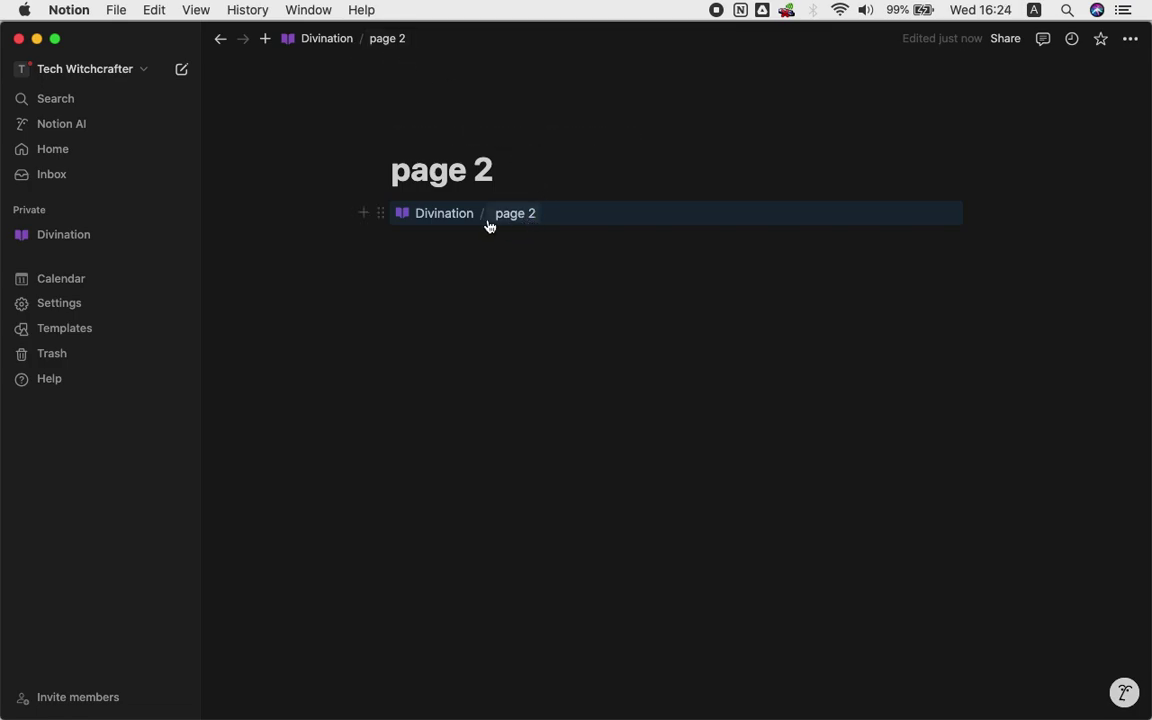
Return to the Divination page and insert an empty Toggle heading 3 block below the page 2 link
{"action": "left_click", "coordinate": [323, 40]}
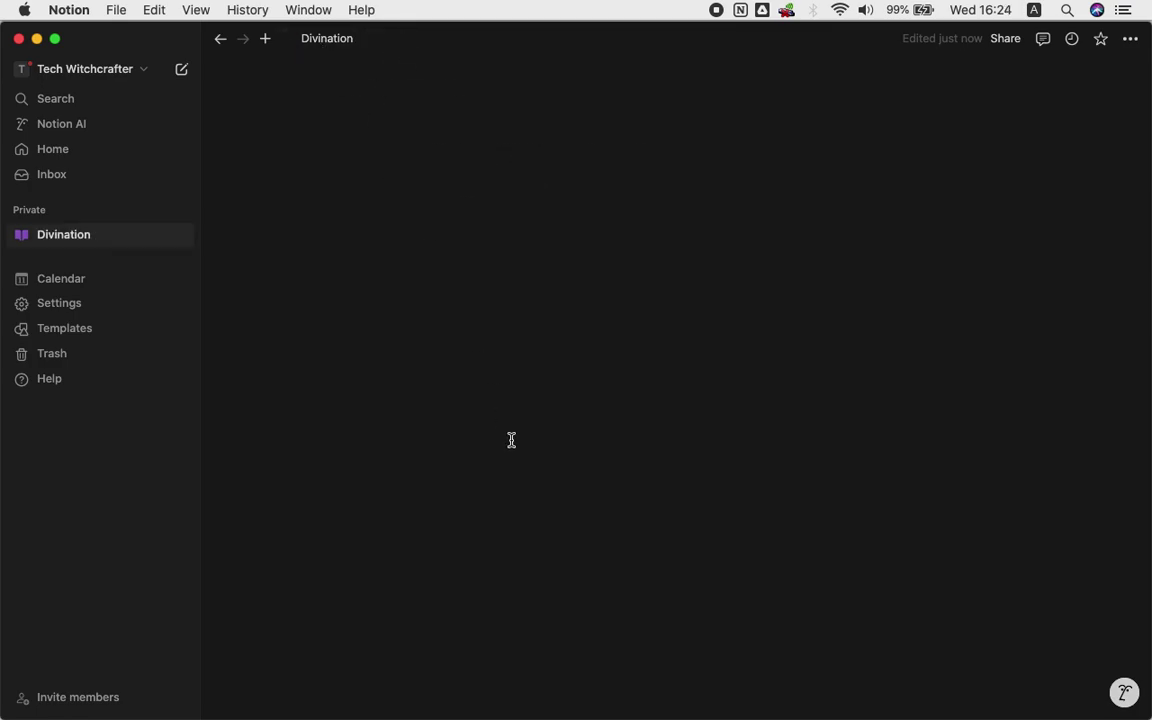
{"action": "scroll", "coordinate": [511, 440], "scroll_direction": "down", "scroll_amount": 5}
{"action": "left_click", "coordinate": [480, 527]}
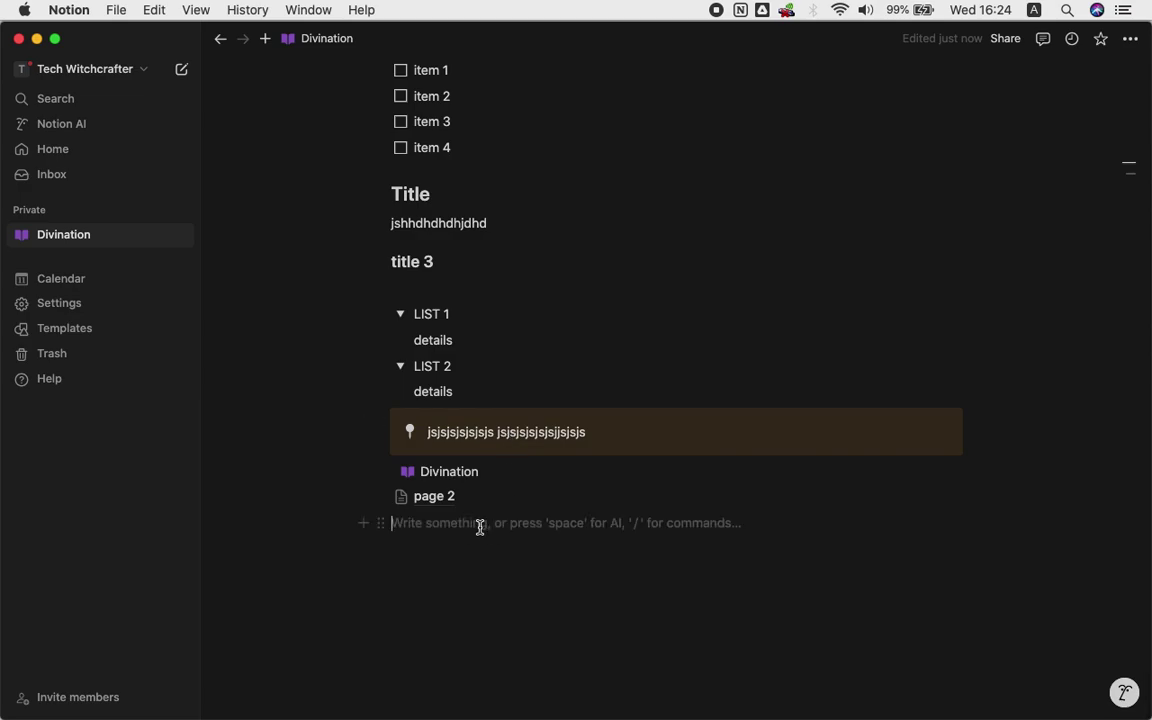
{"action": "type", "text": "/"}
{"action": "scroll", "coordinate": [530, 478], "scroll_direction": "down", "scroll_amount": 10}
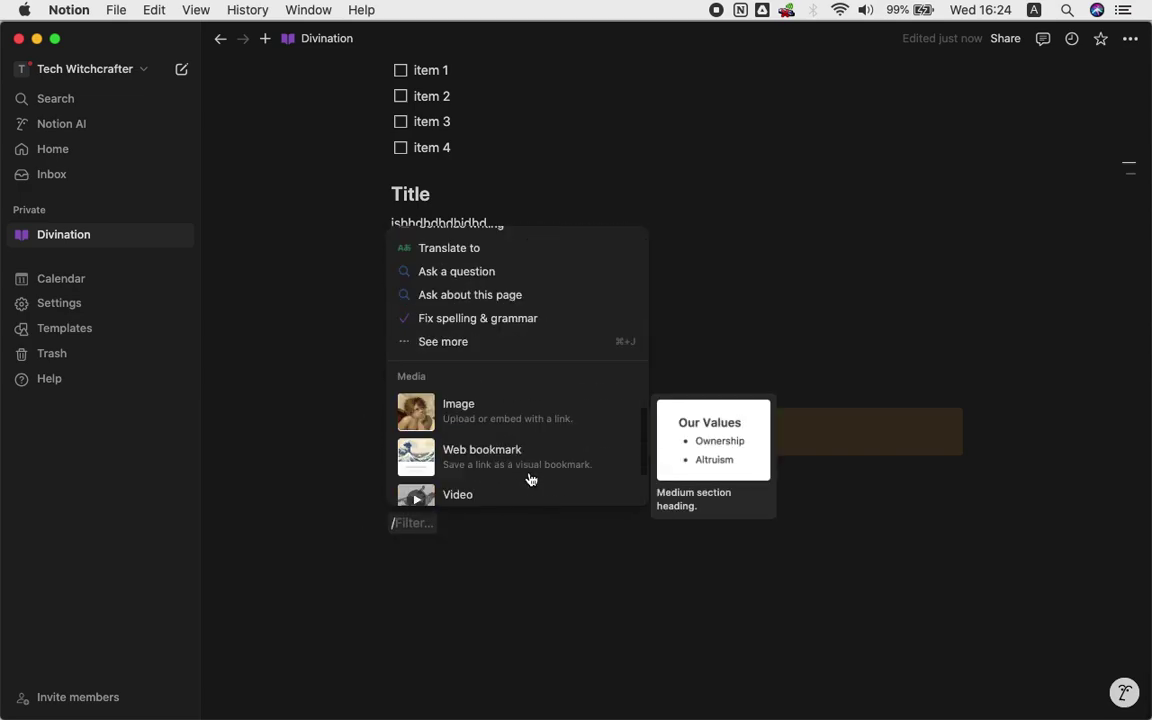
{"action": "scroll", "coordinate": [530, 479], "scroll_direction": "down", "scroll_amount": 15}
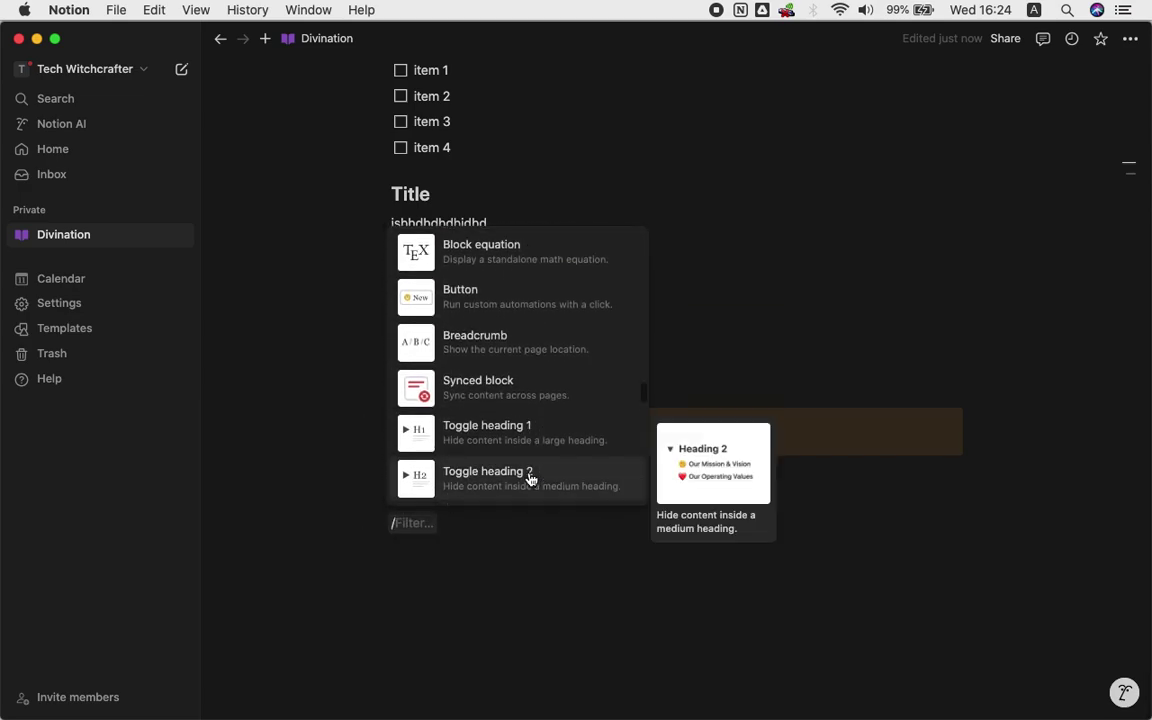
{"action": "scroll", "coordinate": [530, 479], "scroll_direction": "down", "scroll_amount": 1}
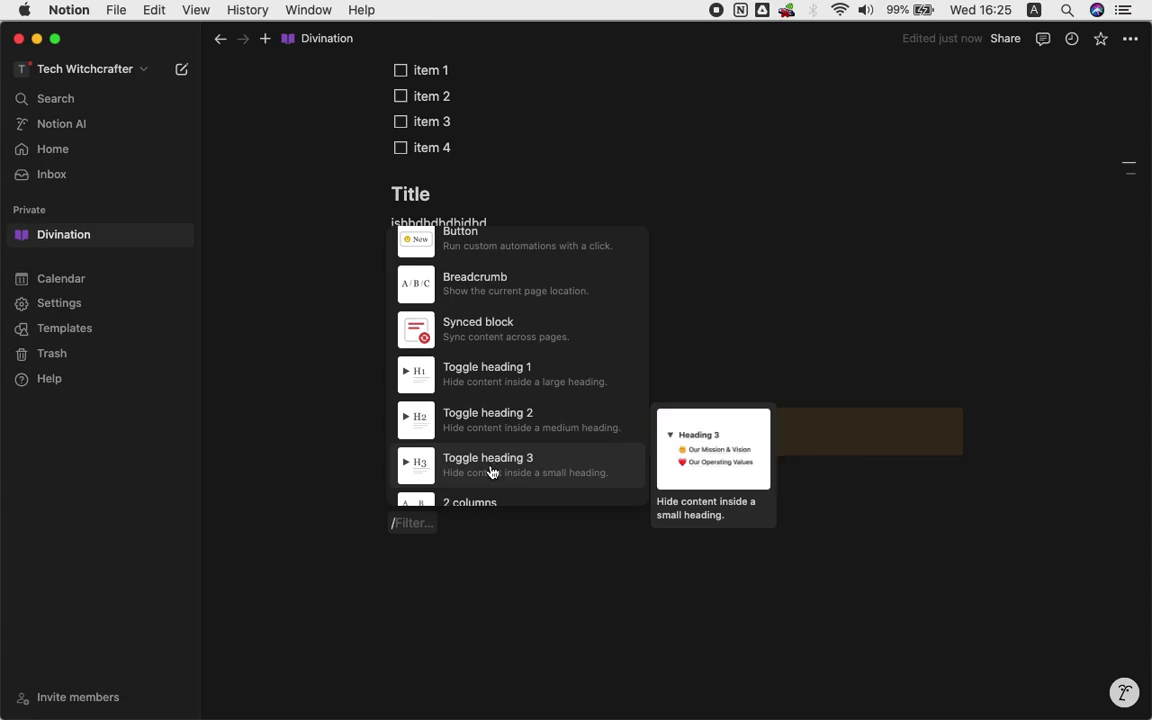
{"action": "scroll", "coordinate": [487, 430], "scroll_direction": "down", "scroll_amount": 1}
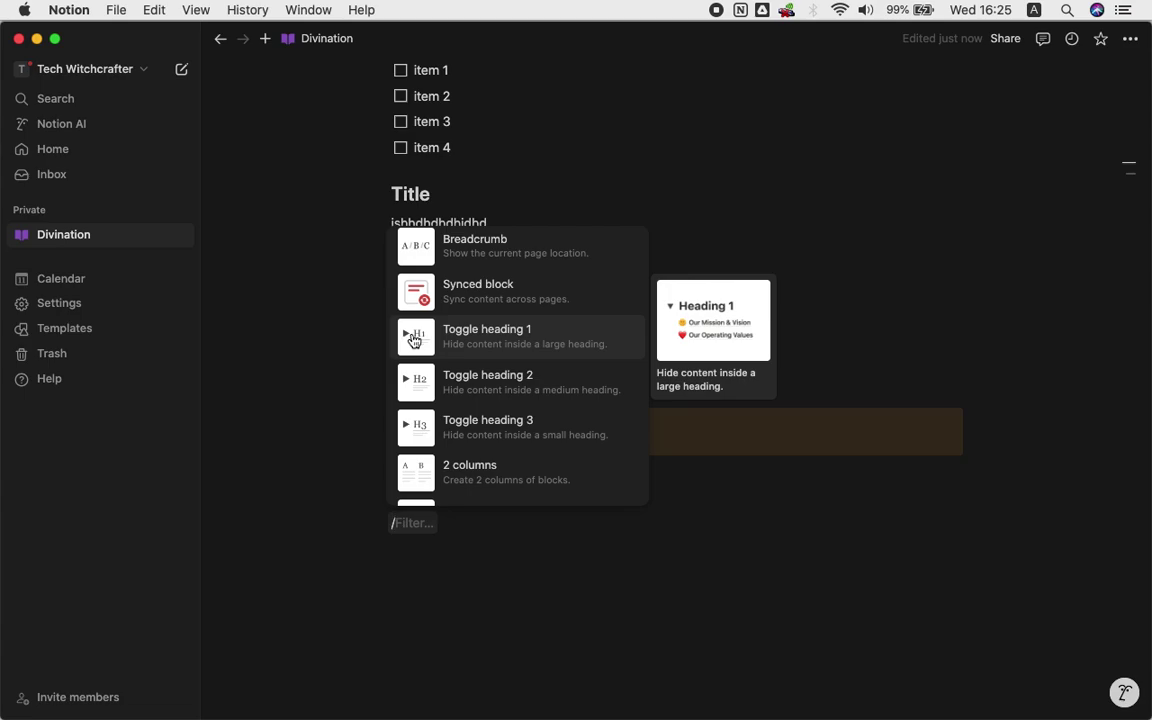
{"action": "scroll", "coordinate": [414, 340], "scroll_direction": "down", "scroll_amount": 5}
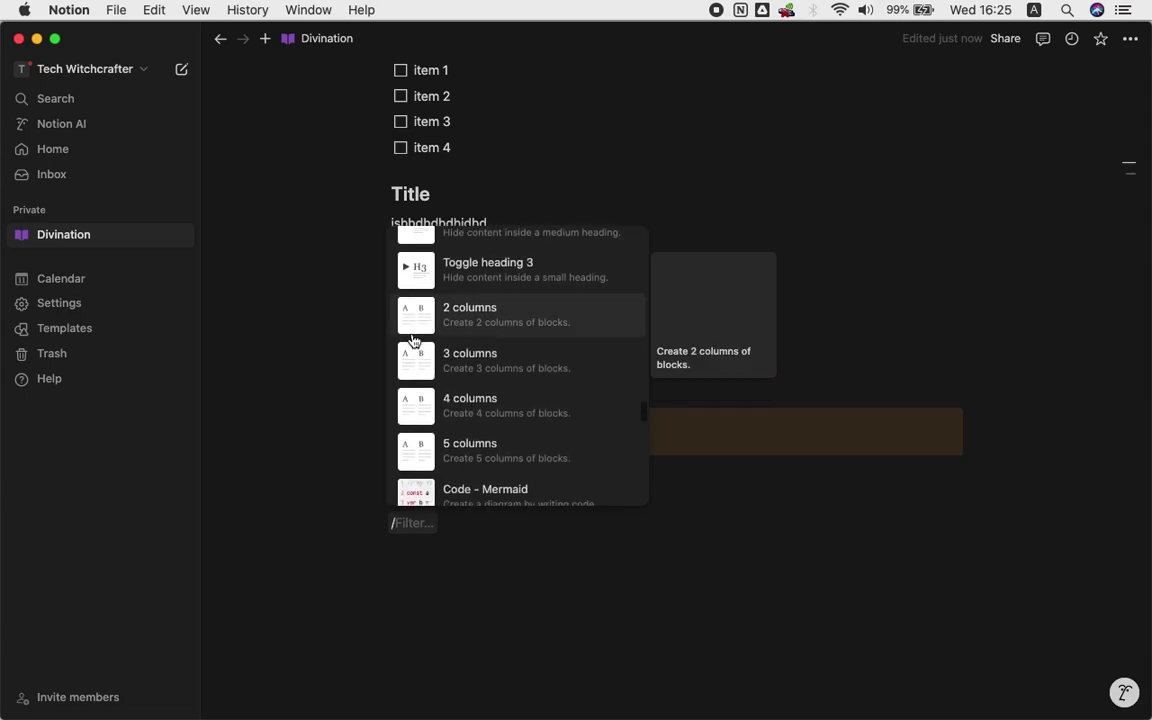
{"action": "scroll", "coordinate": [490, 458], "scroll_direction": "down", "scroll_amount": 1}
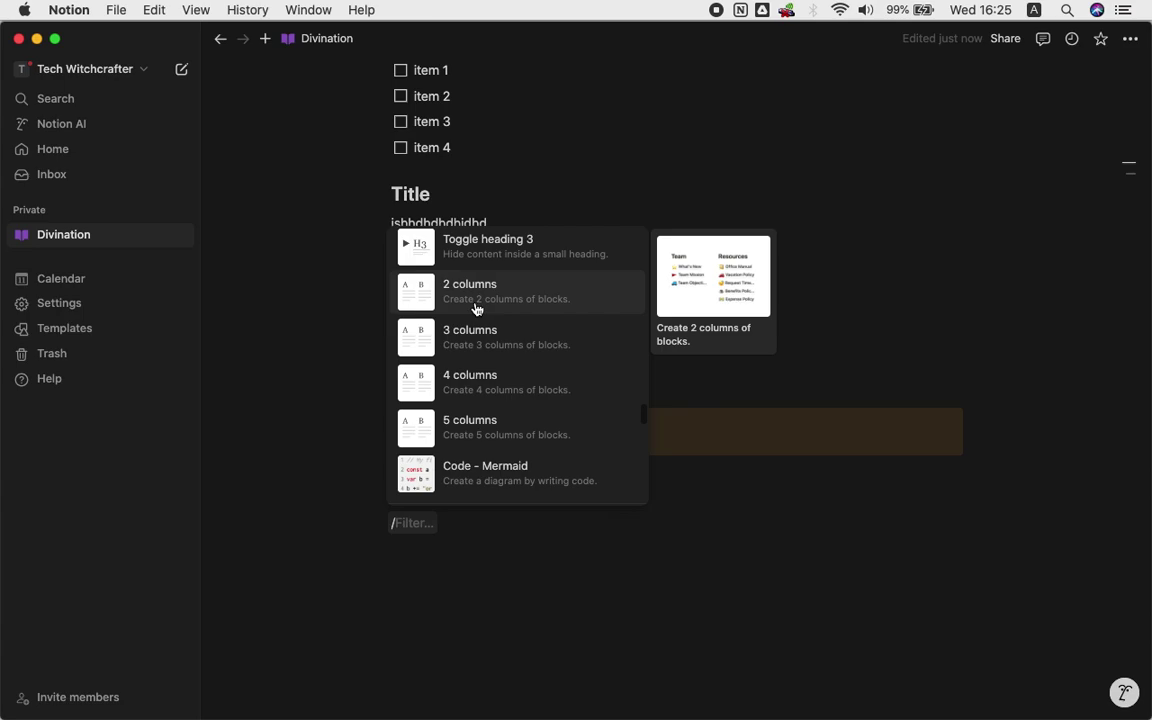
{"action": "scroll", "coordinate": [476, 430], "scroll_direction": "down", "scroll_amount": 3}
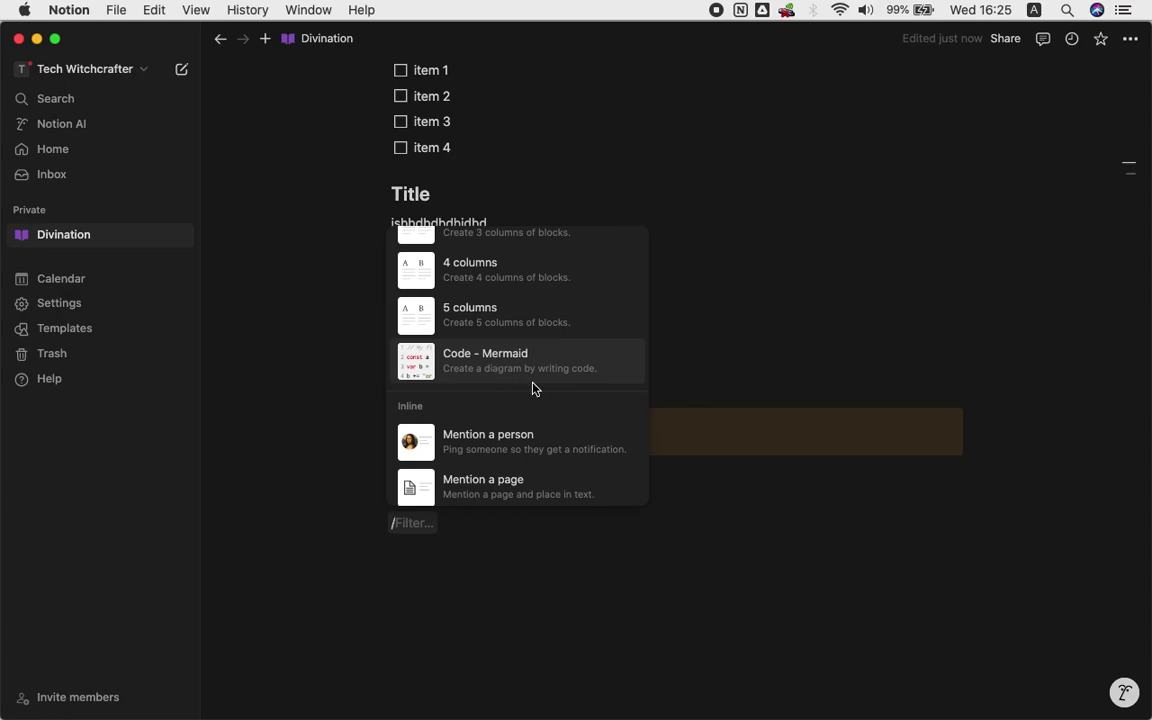
{"action": "scroll", "coordinate": [533, 389], "scroll_direction": "down", "scroll_amount": 2}
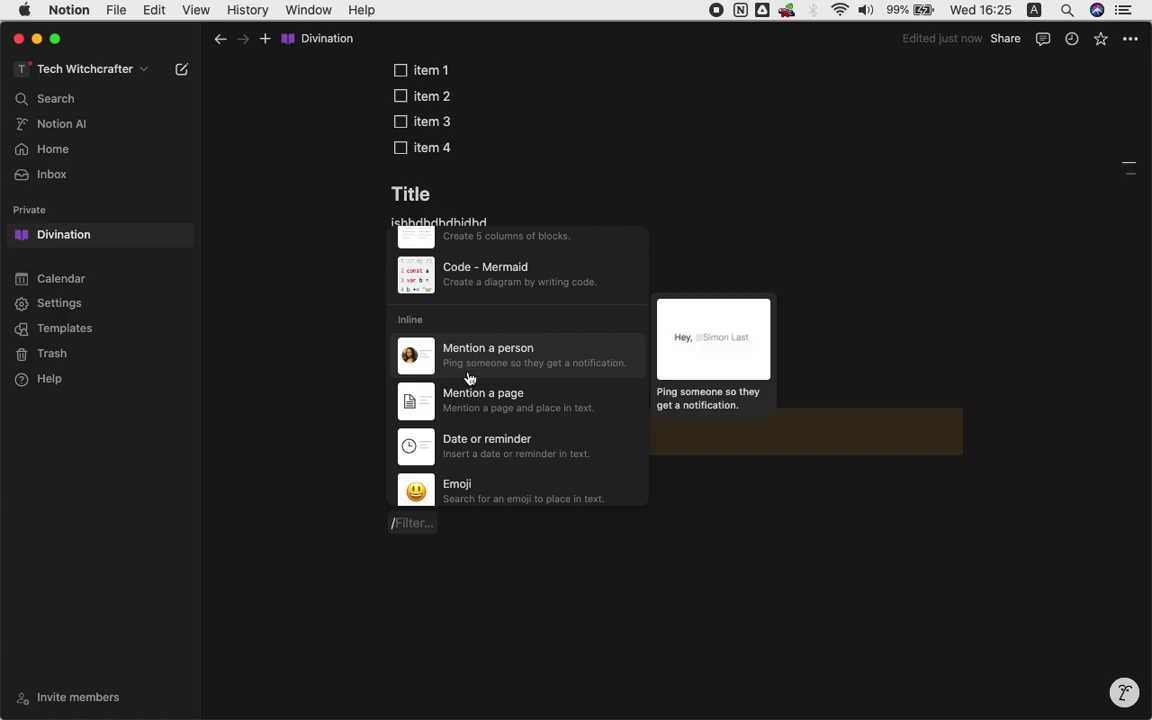
{"action": "scroll", "coordinate": [497, 385], "scroll_direction": "down", "scroll_amount": 2}
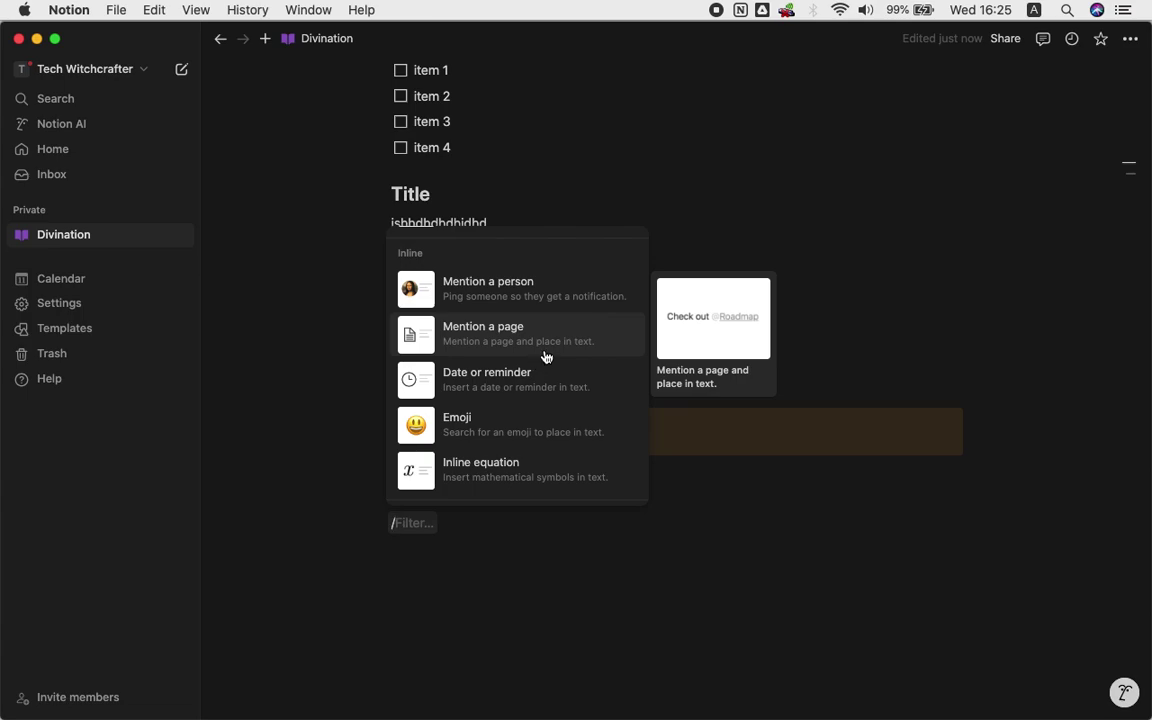
{"action": "scroll", "coordinate": [520, 340], "scroll_direction": "up", "scroll_amount": 5}
{"action": "left_click", "coordinate": [566, 239]}
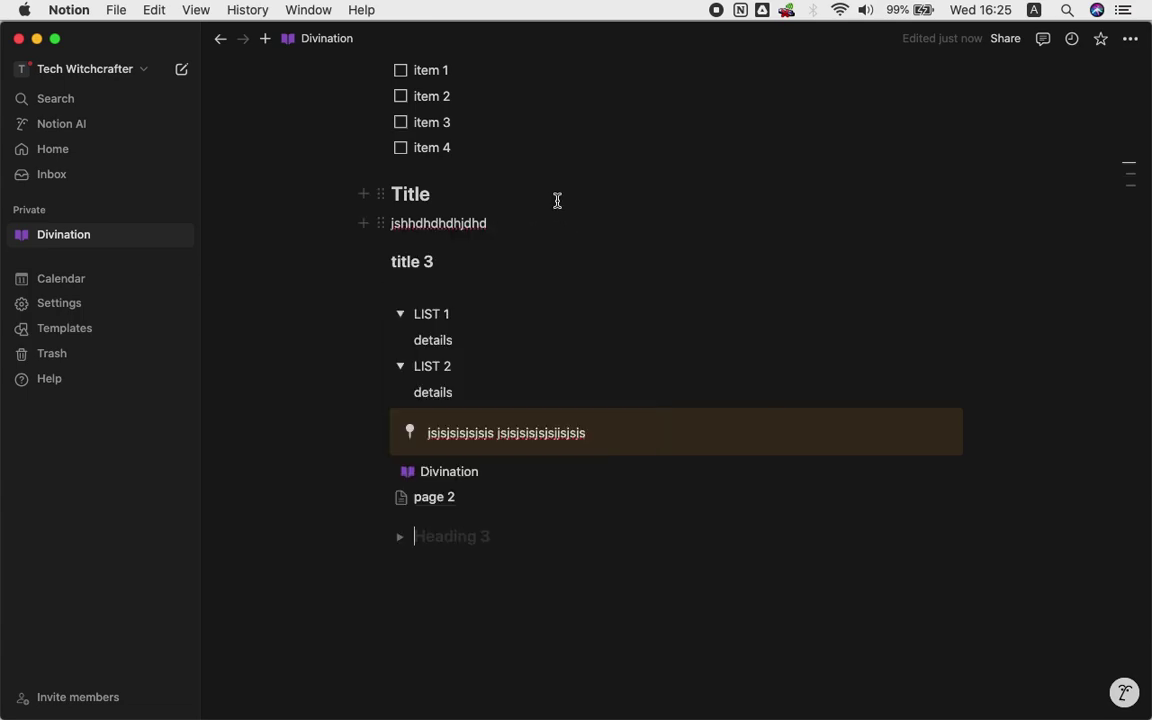
{"action": "scroll", "coordinate": [506, 400], "scroll_direction": "up", "scroll_amount": 5}
{"action": "scroll", "coordinate": [507, 366], "scroll_direction": "up", "scroll_amount": 3}
{"action": "scroll", "coordinate": [507, 366], "scroll_direction": "down", "scroll_amount": 5}
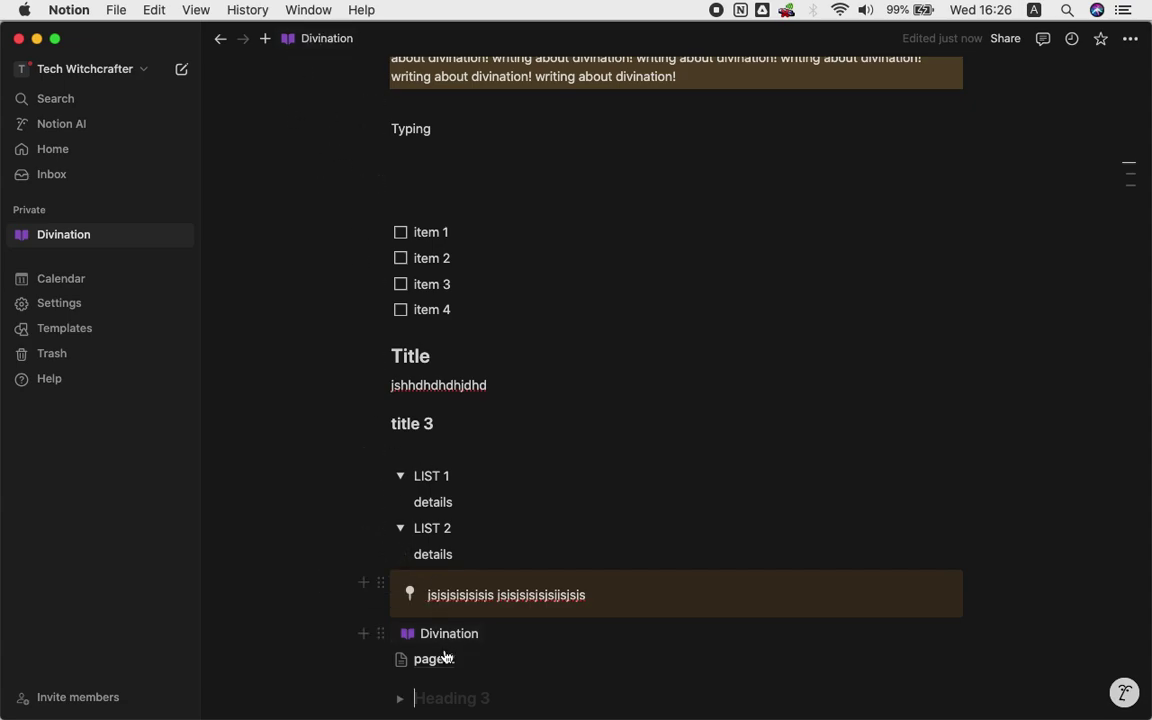
{"action": "left_click", "coordinate": [503, 635]}
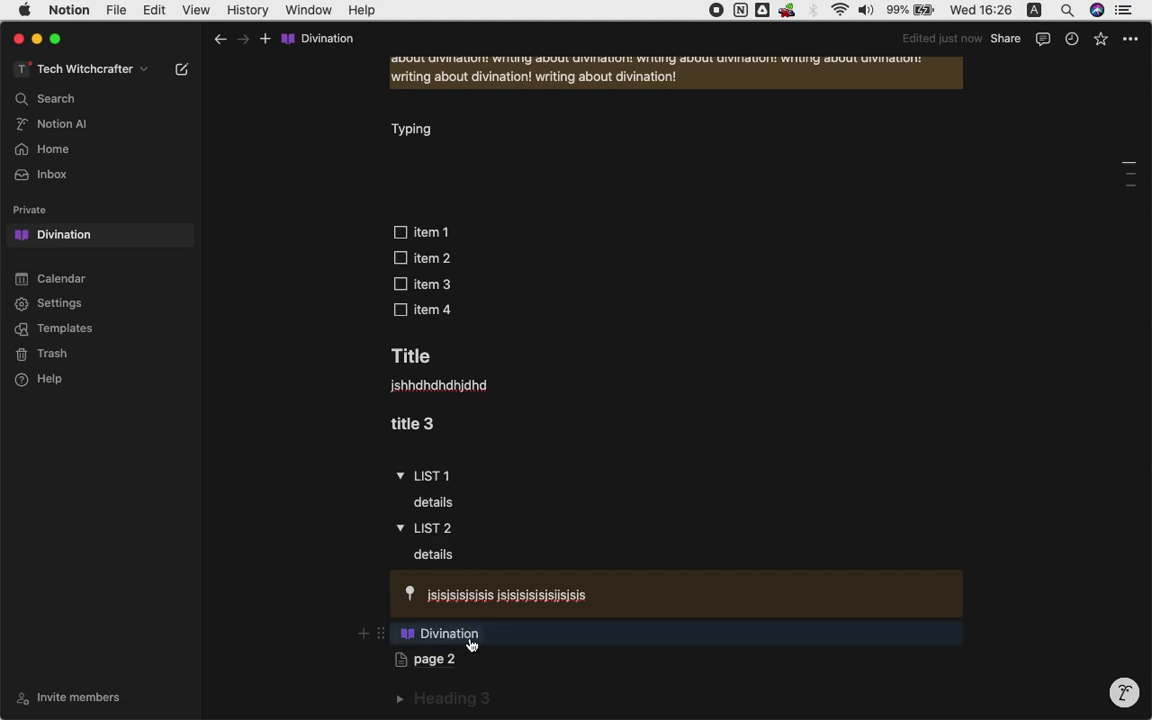
Insert a mention of the Divination page below the empty toggle heading, followed by the filler text "hshgshshshshjsjskddldl"
{"action": "scroll", "coordinate": [470, 634], "scroll_direction": "down", "scroll_amount": 5}
{"action": "left_click", "coordinate": [447, 537]}
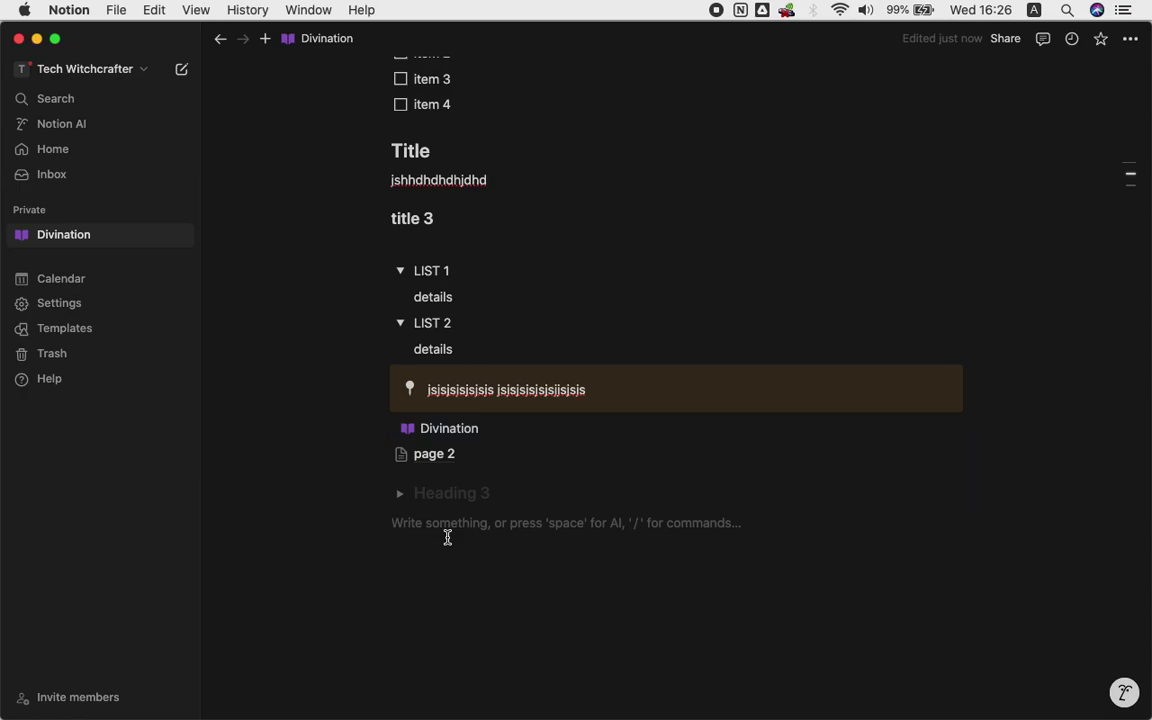
{"action": "type", "text": "/"}
{"action": "scroll", "coordinate": [468, 505], "scroll_direction": "down", "scroll_amount": 15}
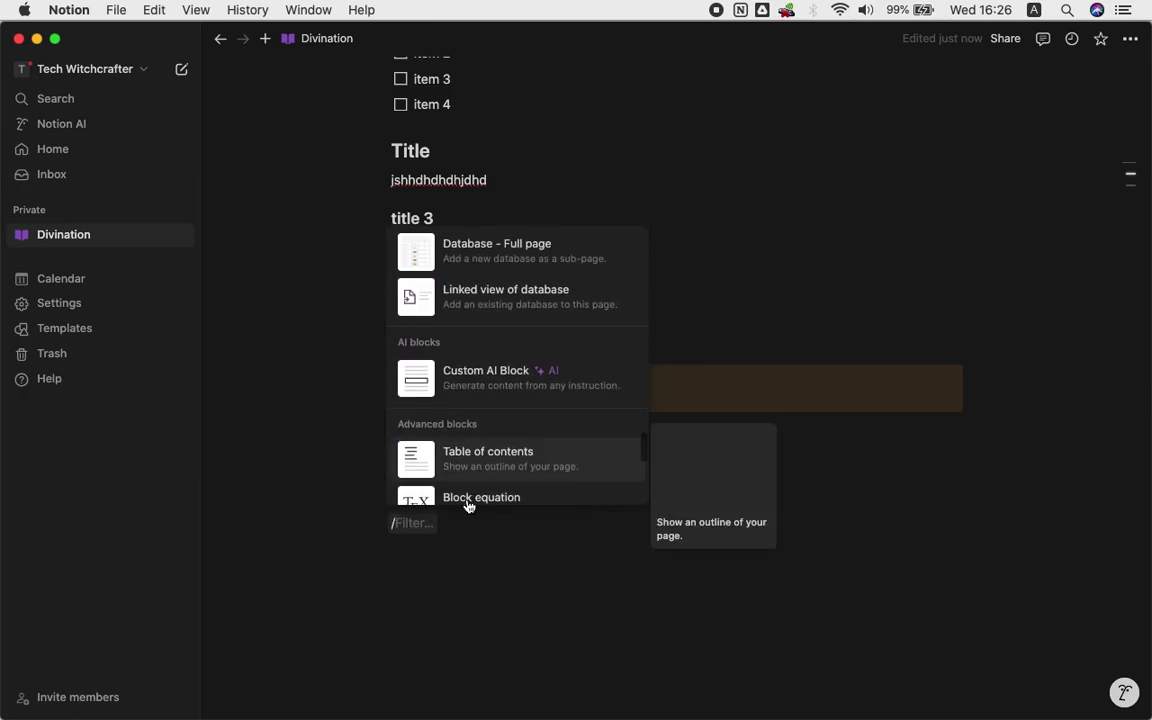
{"action": "scroll", "coordinate": [467, 506], "scroll_direction": "down", "scroll_amount": 10}
{"action": "scroll", "coordinate": [467, 506], "scroll_direction": "up", "scroll_amount": 3}
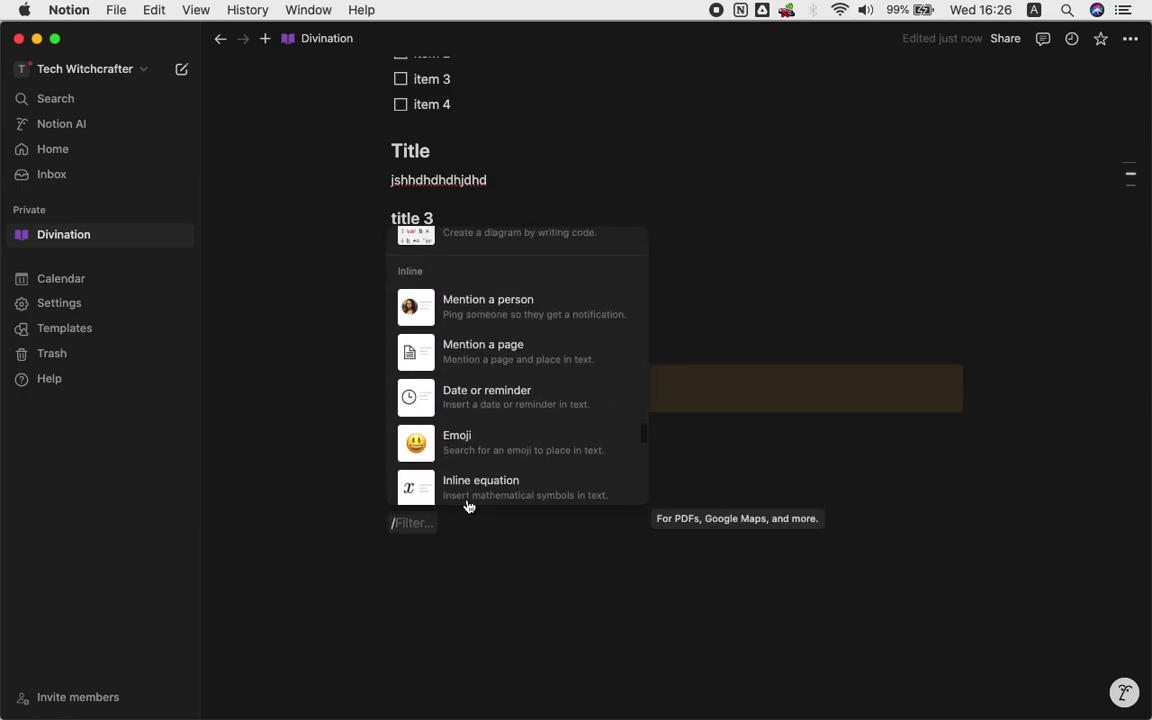
{"action": "left_click", "coordinate": [482, 350]}
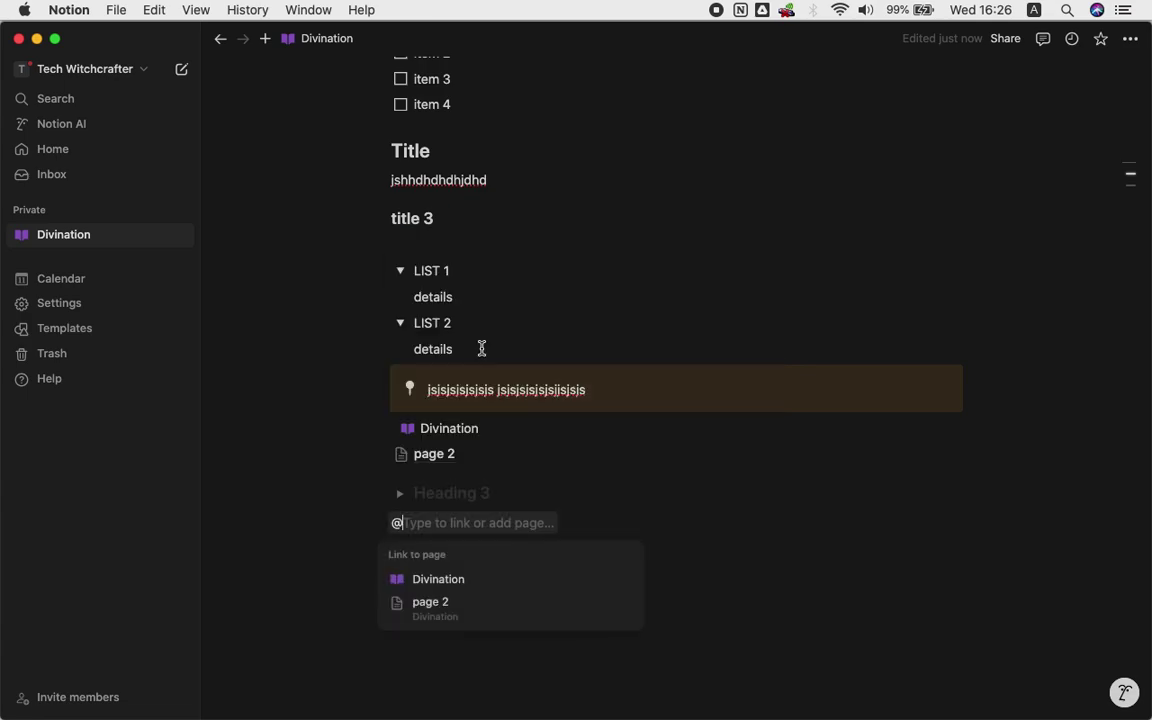
{"action": "left_click", "coordinate": [446, 576]}
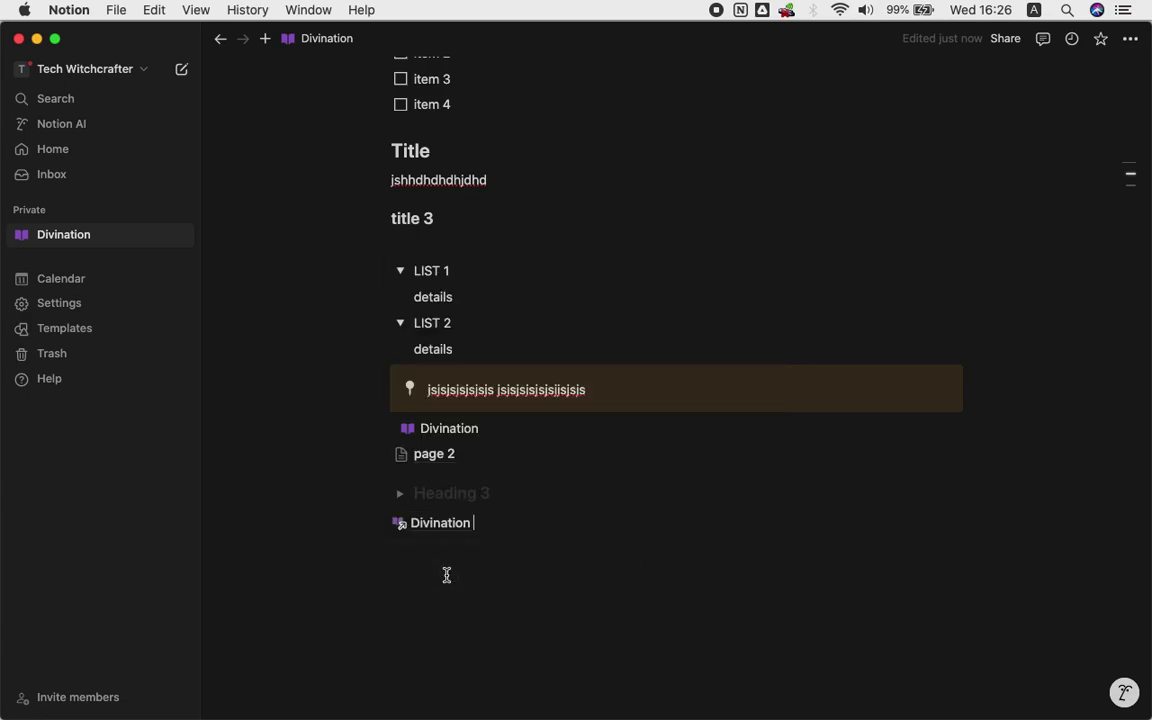
{"action": "type", "text": "hshgshshshshjsjskddldl"}
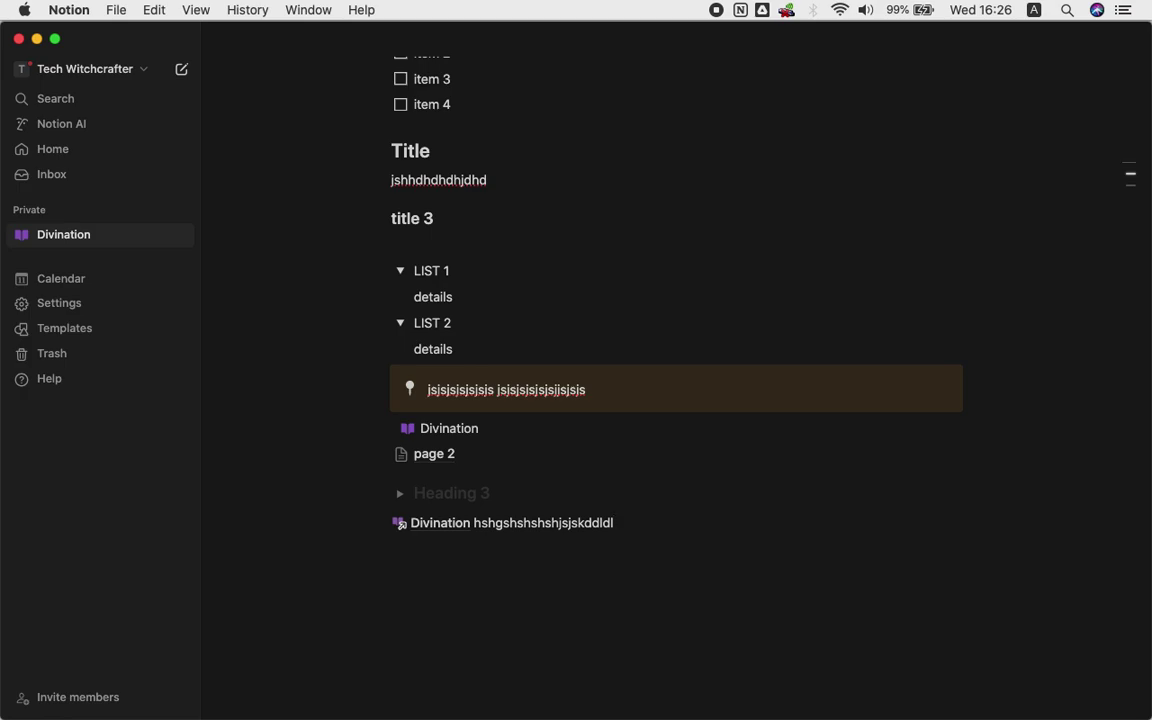
Open the block list on a new line below the Divination mention and examine its Inline and Embeds options
{"action": "key", "text": "Return"}
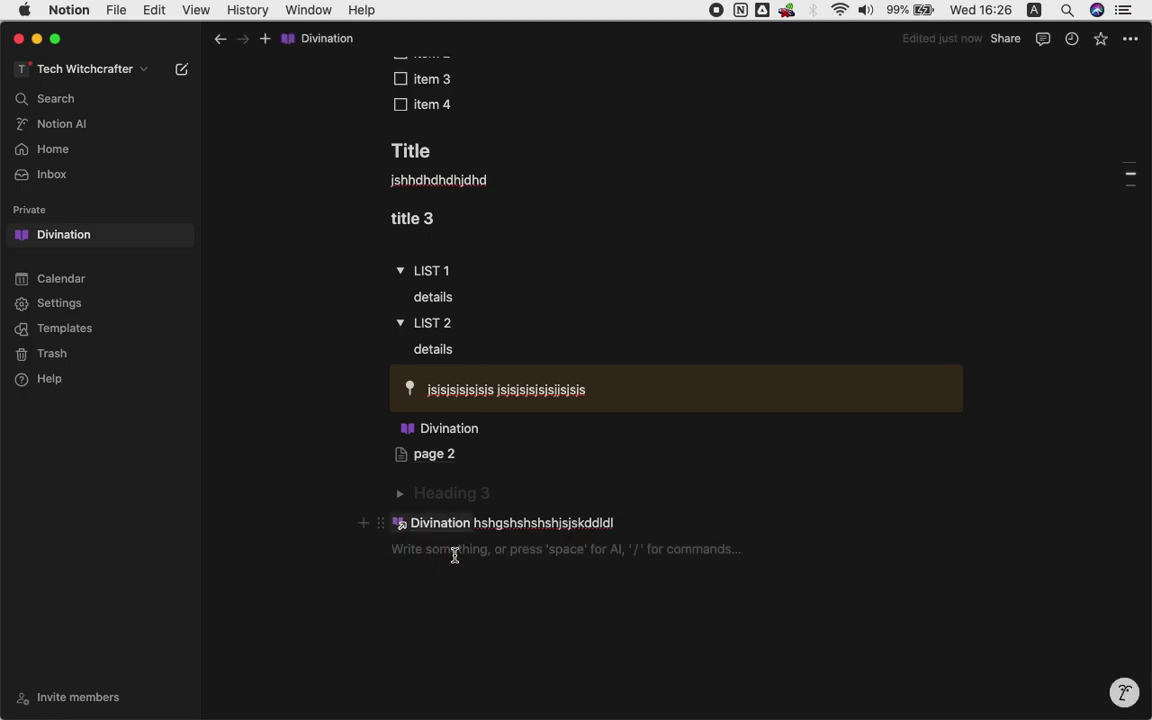
{"action": "type", "text": "/"}
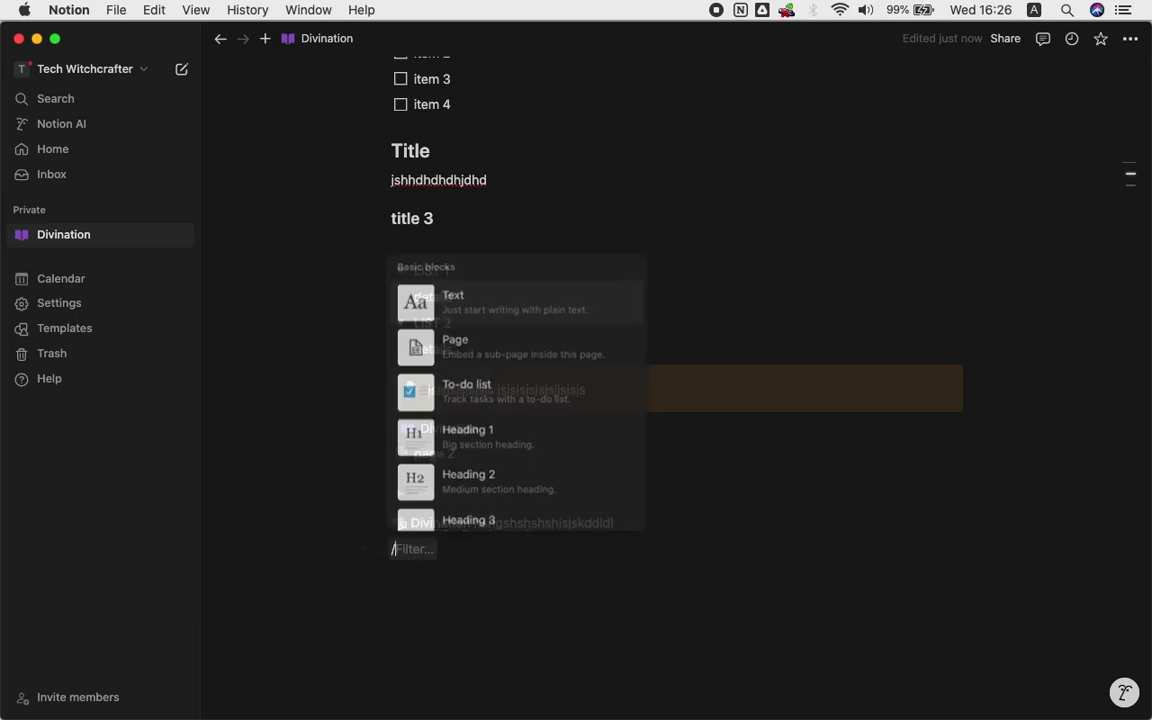
{"action": "scroll", "coordinate": [550, 532], "scroll_direction": "down", "scroll_amount": 5}
{"action": "scroll", "coordinate": [550, 532], "scroll_direction": "down", "scroll_amount": 10}
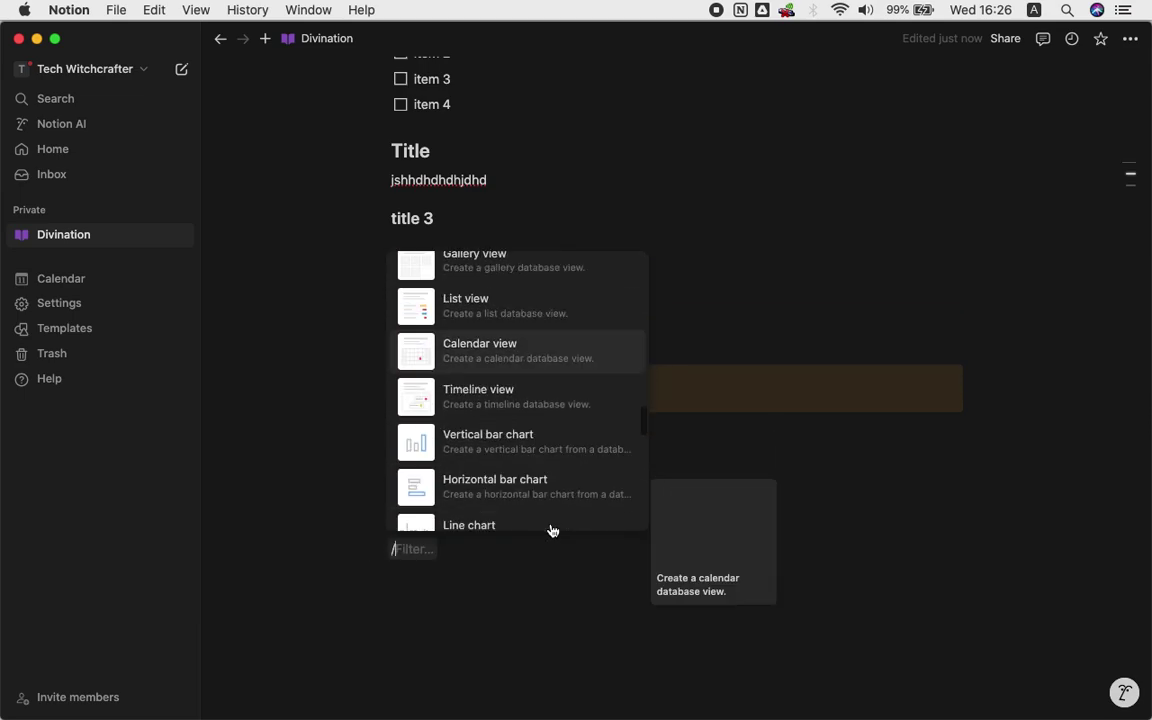
{"action": "scroll", "coordinate": [550, 530], "scroll_direction": "up", "scroll_amount": 3}
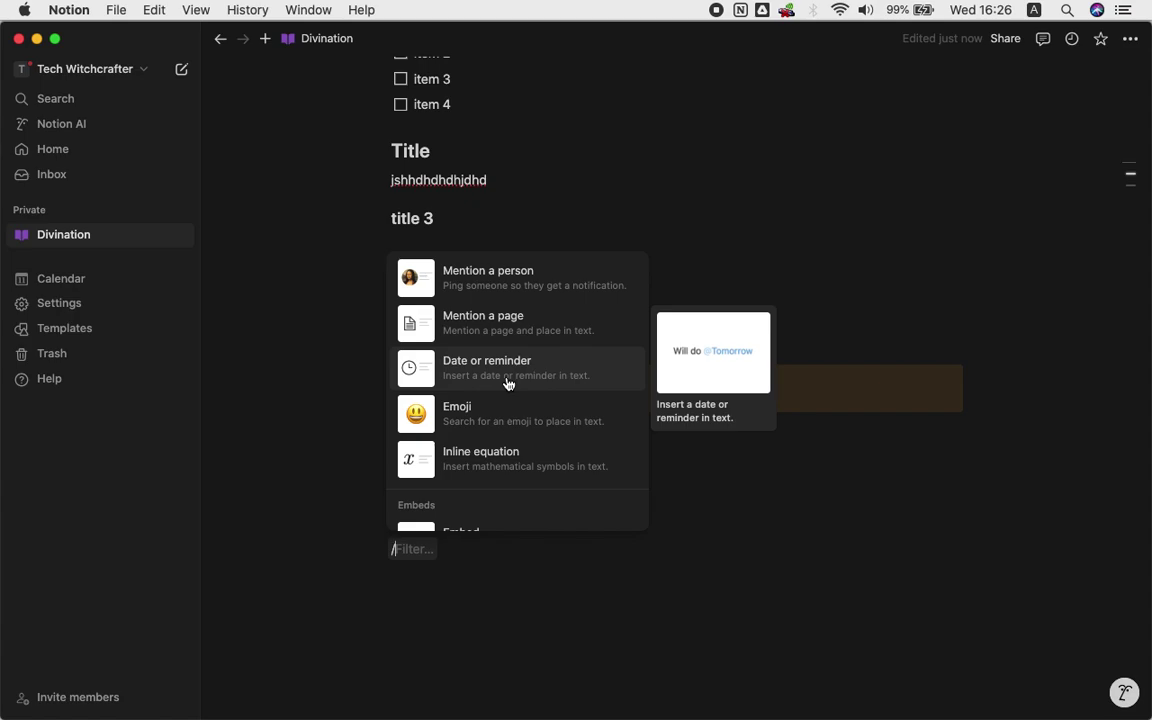
{"action": "scroll", "coordinate": [507, 383], "scroll_direction": "down", "scroll_amount": 1}
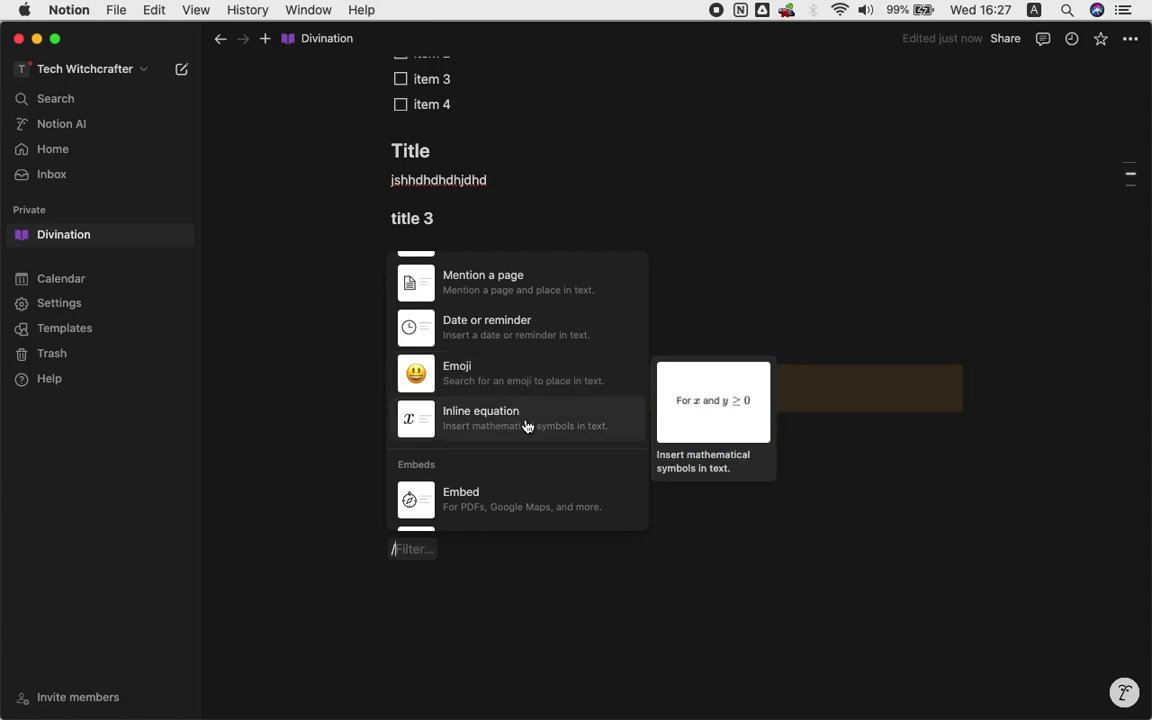
{"action": "scroll", "coordinate": [527, 426], "scroll_direction": "down", "scroll_amount": 3}
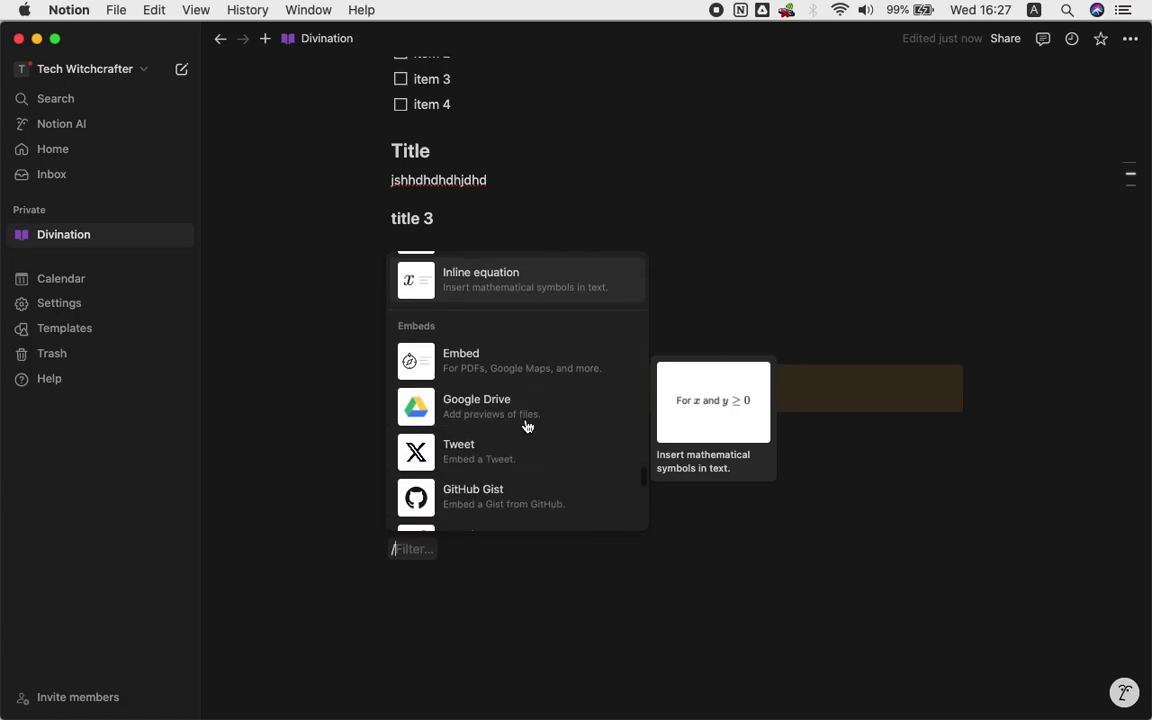
{"action": "scroll", "coordinate": [527, 426], "scroll_direction": "down", "scroll_amount": 2}
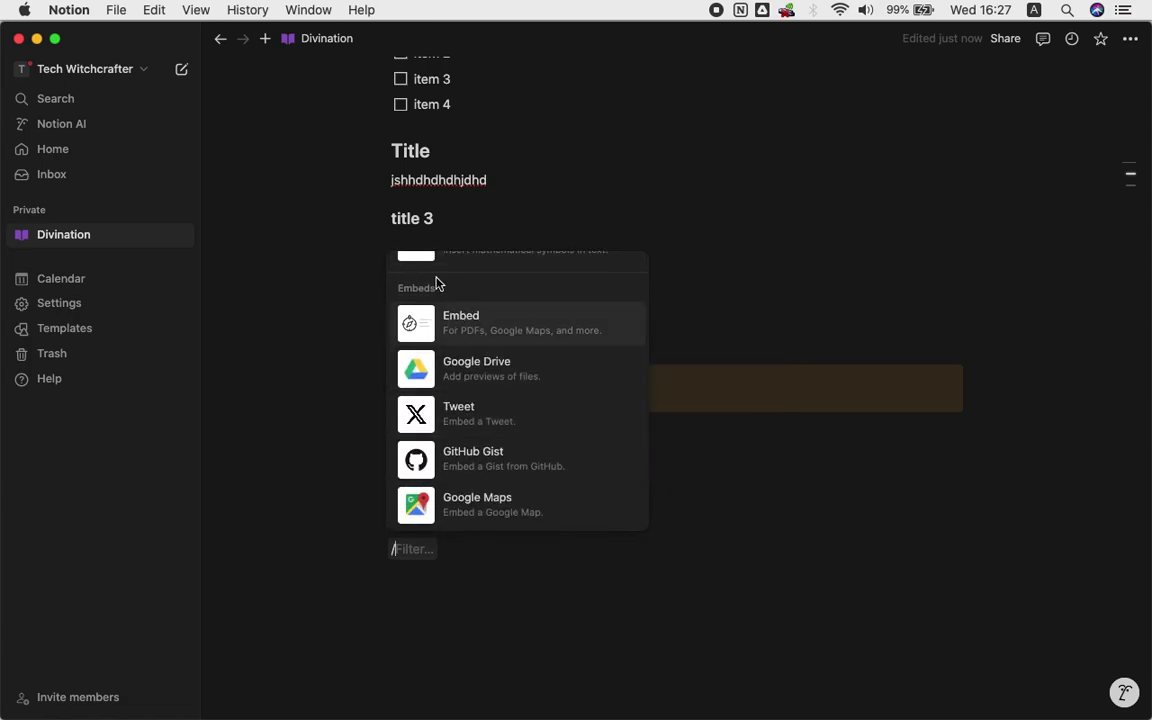
{"action": "scroll", "coordinate": [506, 468], "scroll_direction": "down", "scroll_amount": 2}
{"action": "scroll", "coordinate": [506, 468], "scroll_direction": "up", "scroll_amount": 3}
{"action": "scroll", "coordinate": [506, 468], "scroll_direction": "down", "scroll_amount": 3}
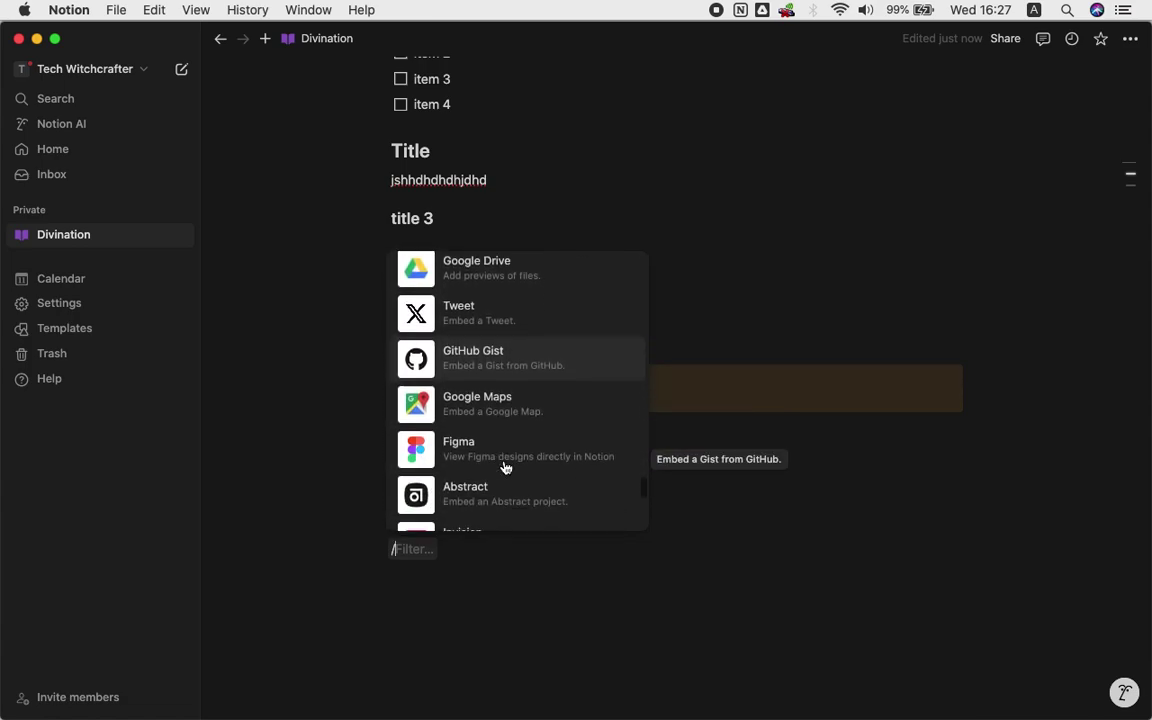
{"action": "scroll", "coordinate": [479, 370], "scroll_direction": "up", "scroll_amount": 2}
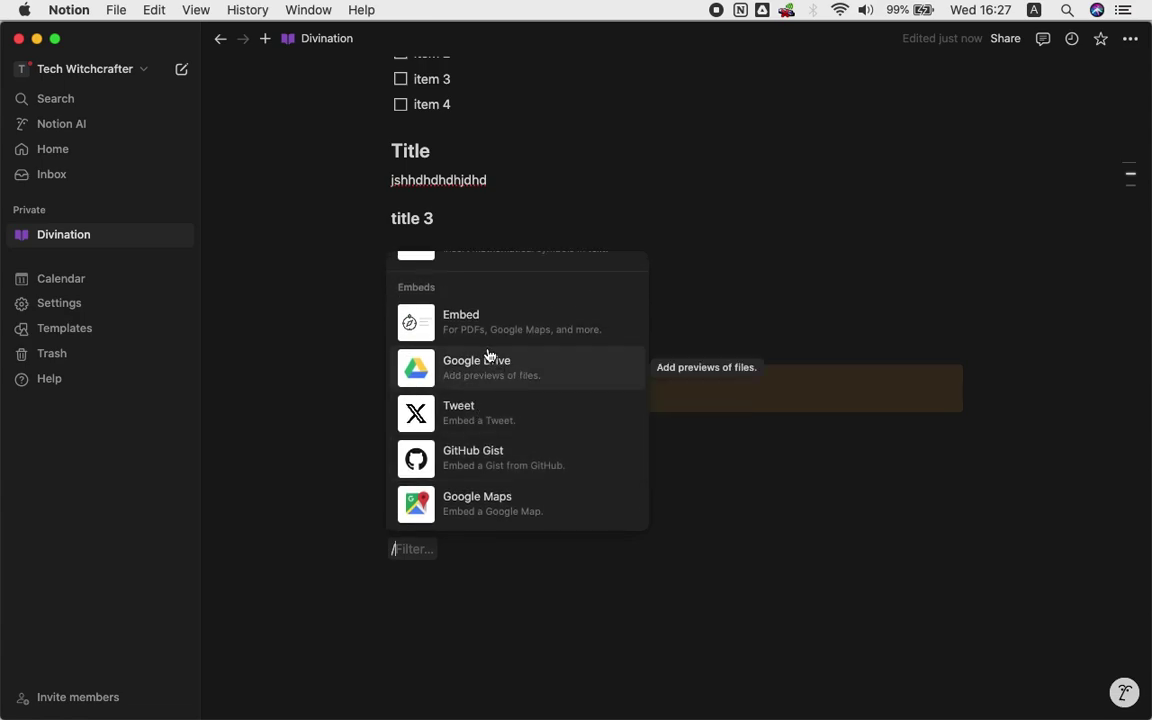
{"action": "scroll", "coordinate": [502, 489], "scroll_direction": "down", "scroll_amount": 4}
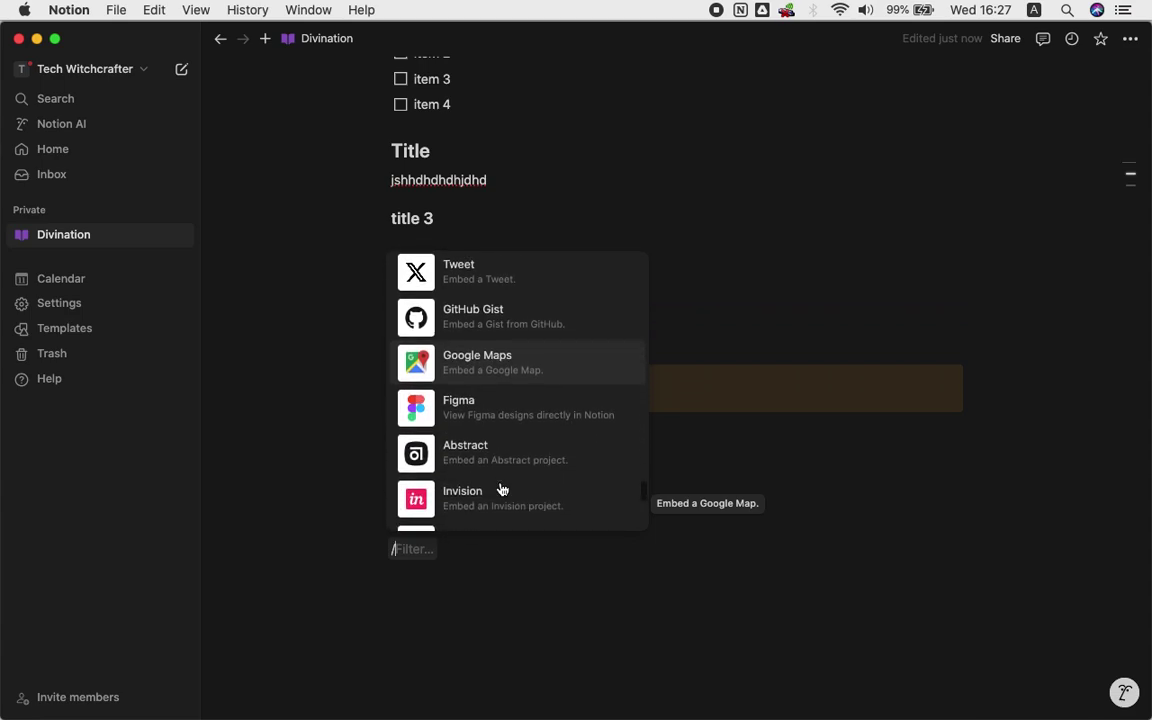
{"action": "scroll", "coordinate": [502, 489], "scroll_direction": "down", "scroll_amount": 1}
{"action": "scroll", "coordinate": [452, 458], "scroll_direction": "down", "scroll_amount": 5}
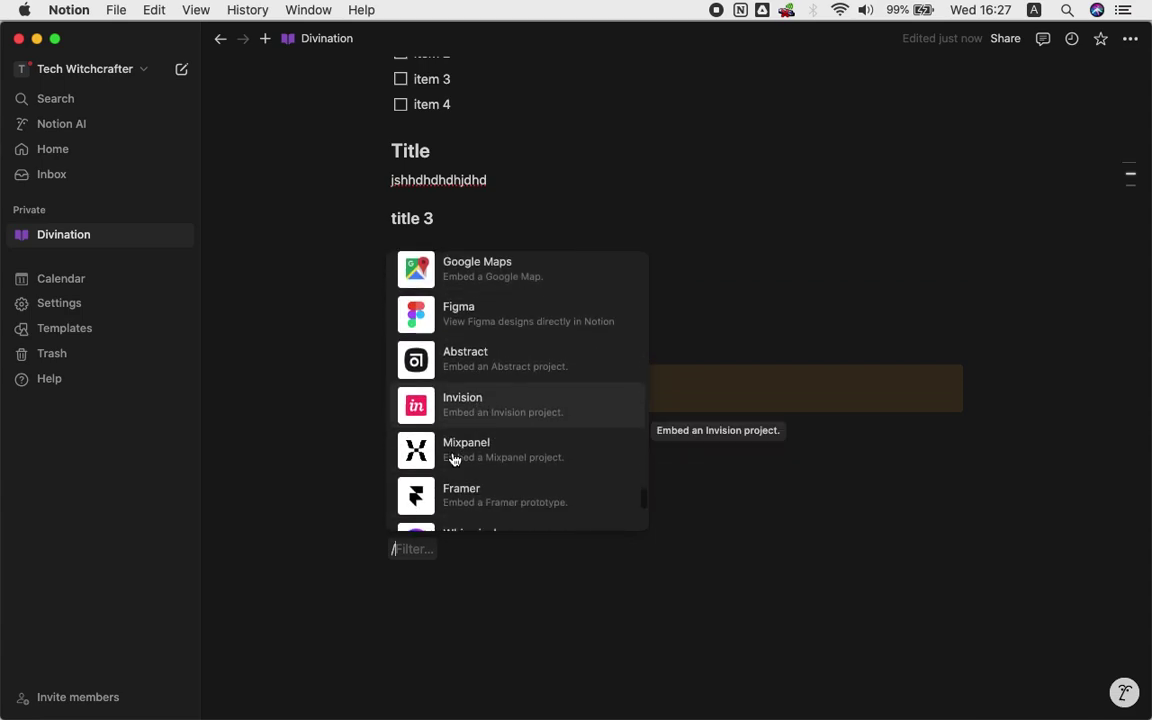
{"action": "scroll", "coordinate": [463, 339], "scroll_direction": "down", "scroll_amount": 10}
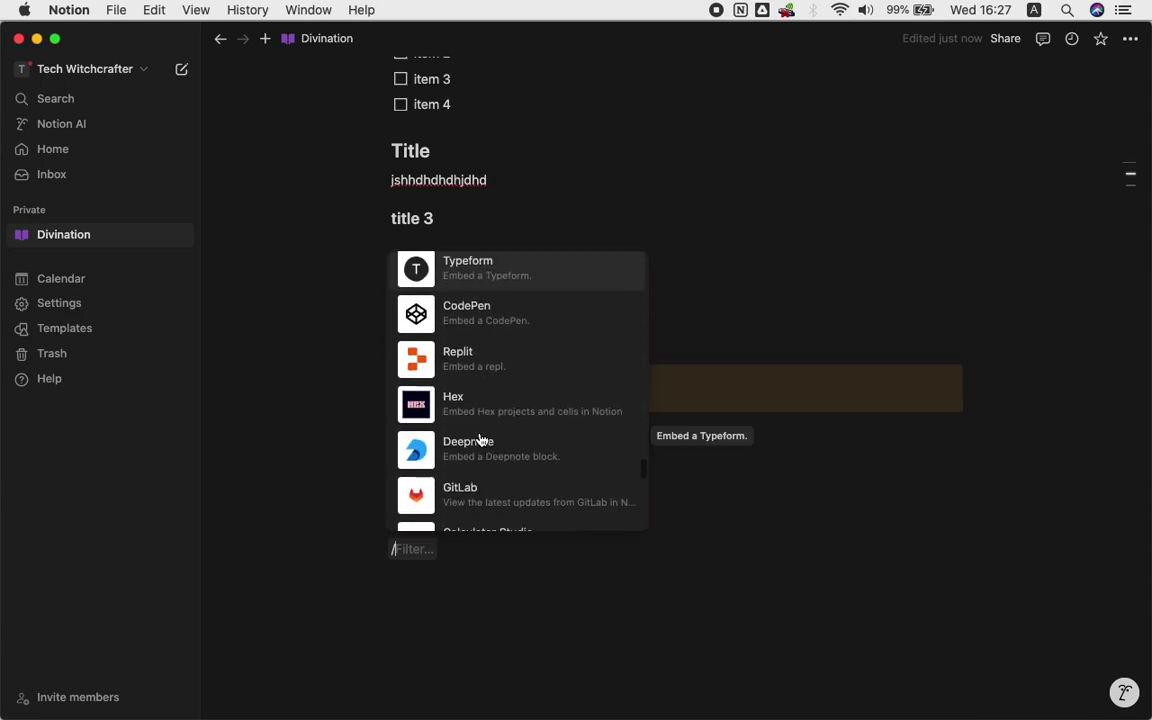
{"action": "scroll", "coordinate": [480, 440], "scroll_direction": "down", "scroll_amount": 12}
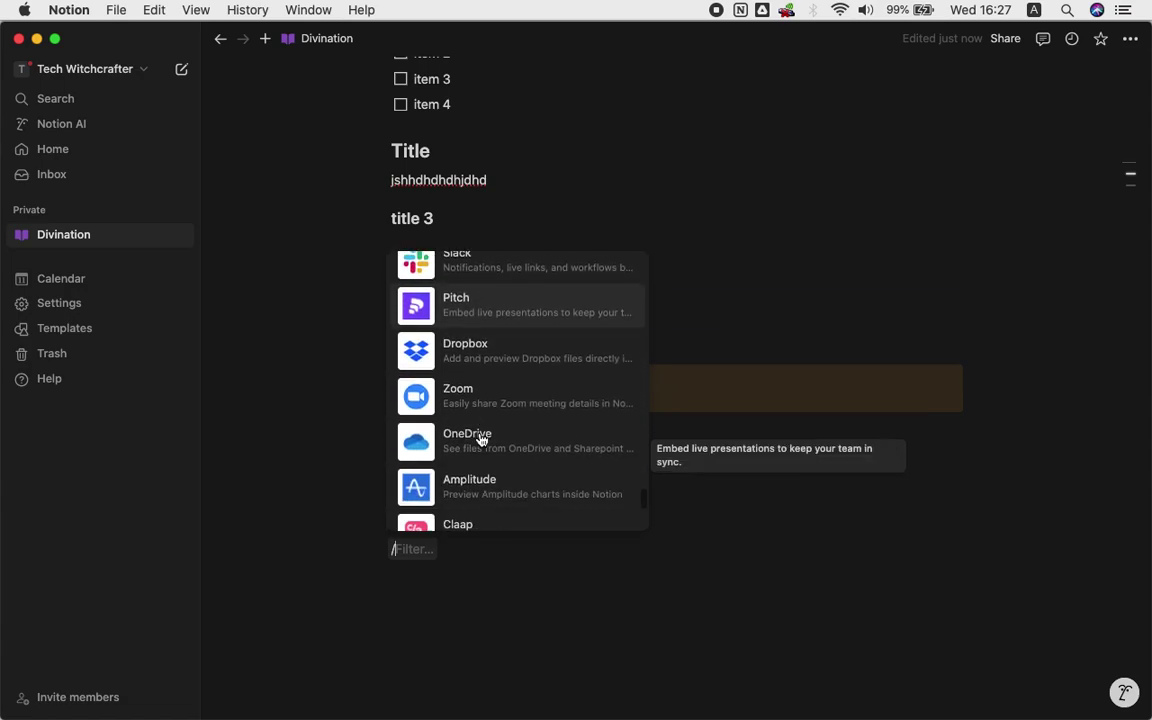
{"action": "scroll", "coordinate": [480, 440], "scroll_direction": "down", "scroll_amount": 15}
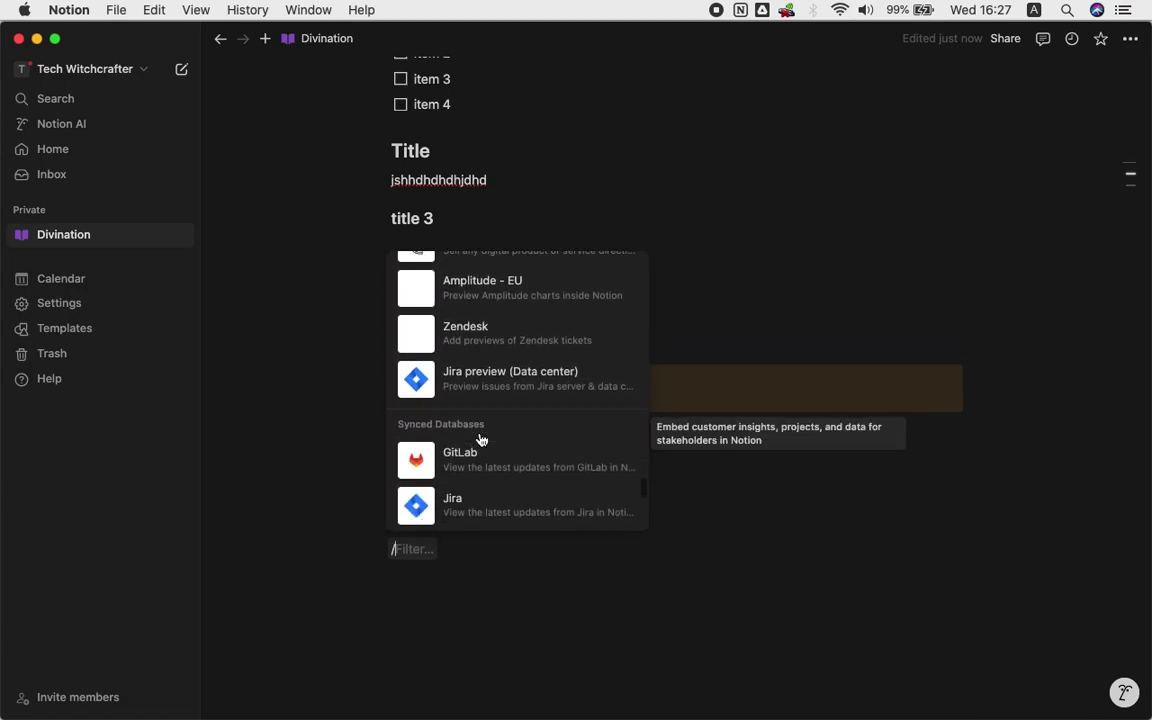
Examine the Synced Databases, Import and Turn into options in the block list, and close the list without inserting anything
{"action": "scroll", "coordinate": [480, 440], "scroll_direction": "up", "scroll_amount": 5}
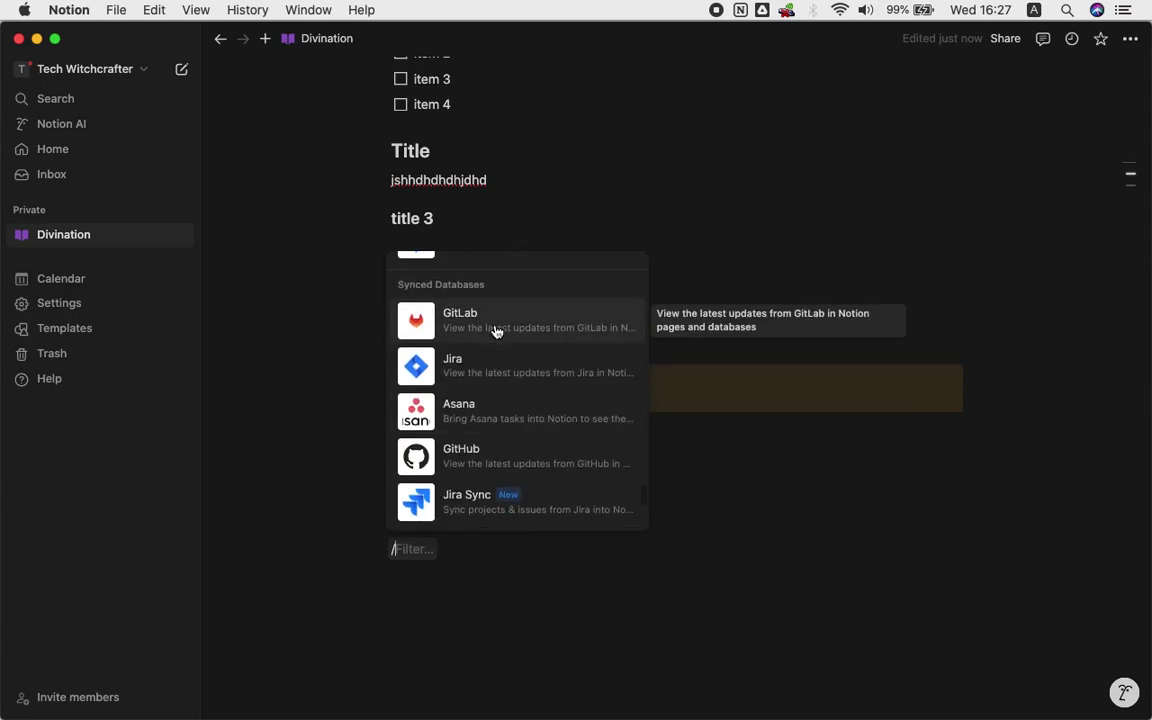
{"action": "scroll", "coordinate": [508, 501], "scroll_direction": "up", "scroll_amount": 2}
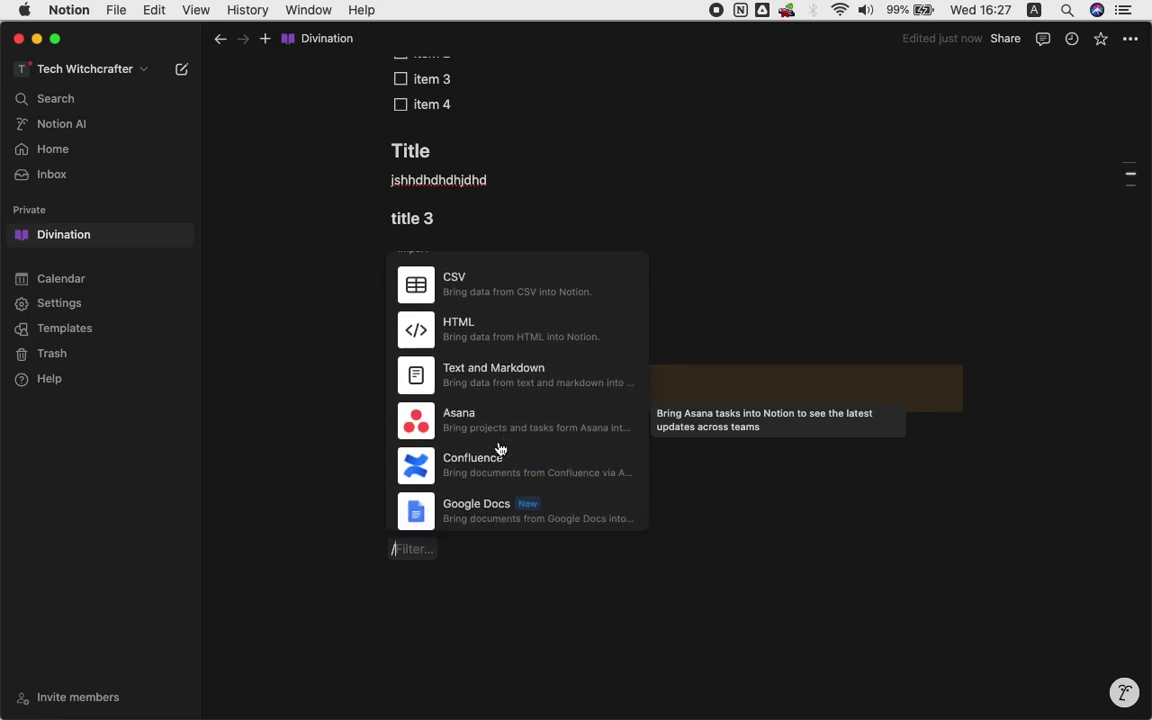
{"action": "scroll", "coordinate": [500, 448], "scroll_direction": "up", "scroll_amount": 1}
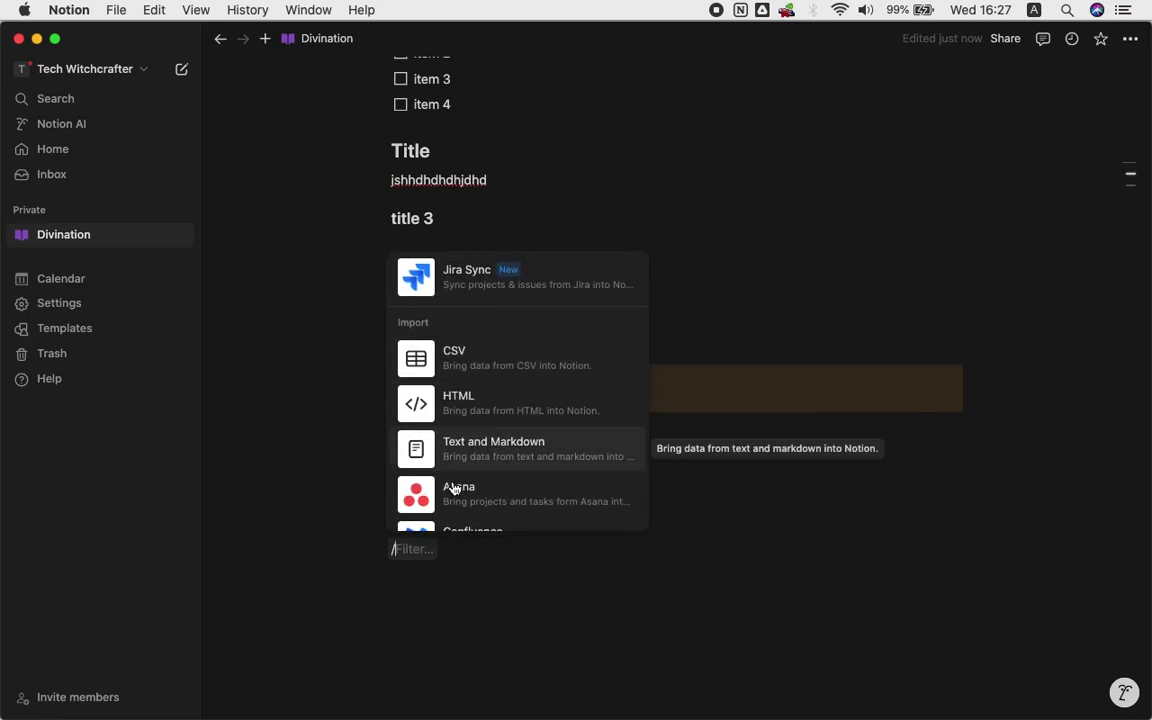
{"action": "scroll", "coordinate": [452, 485], "scroll_direction": "down", "scroll_amount": 4}
{"action": "scroll", "coordinate": [463, 500], "scroll_direction": "down", "scroll_amount": 15}
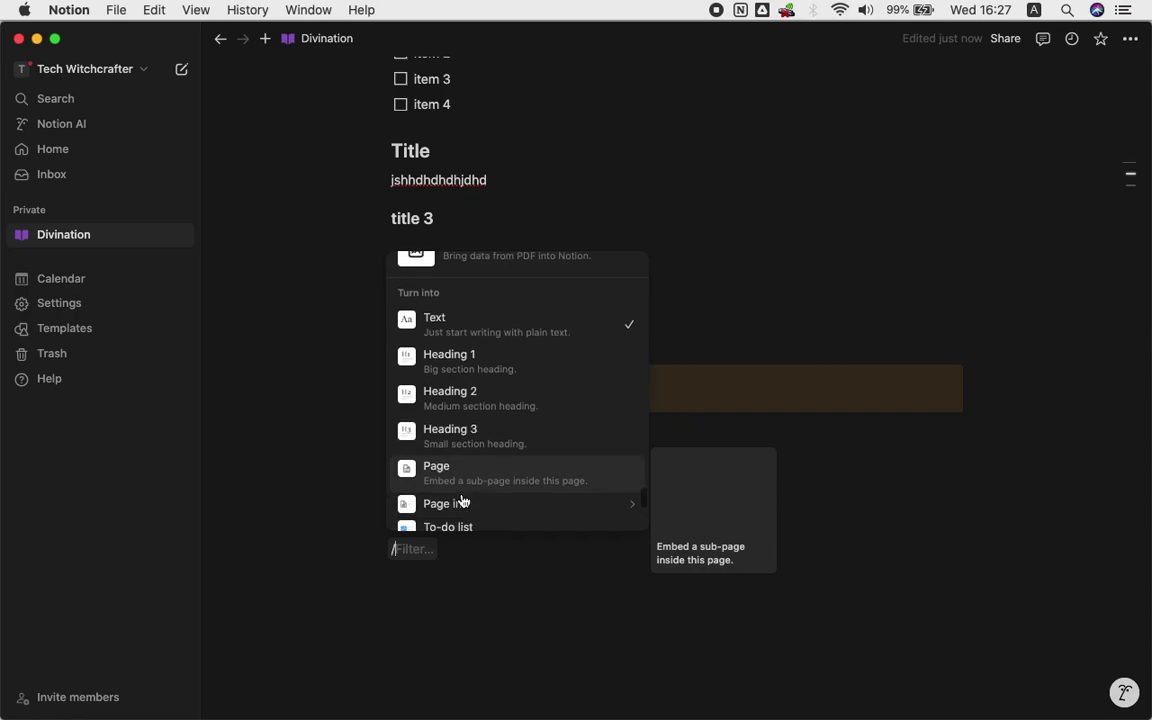
{"action": "scroll", "coordinate": [463, 500], "scroll_direction": "up", "scroll_amount": 12}
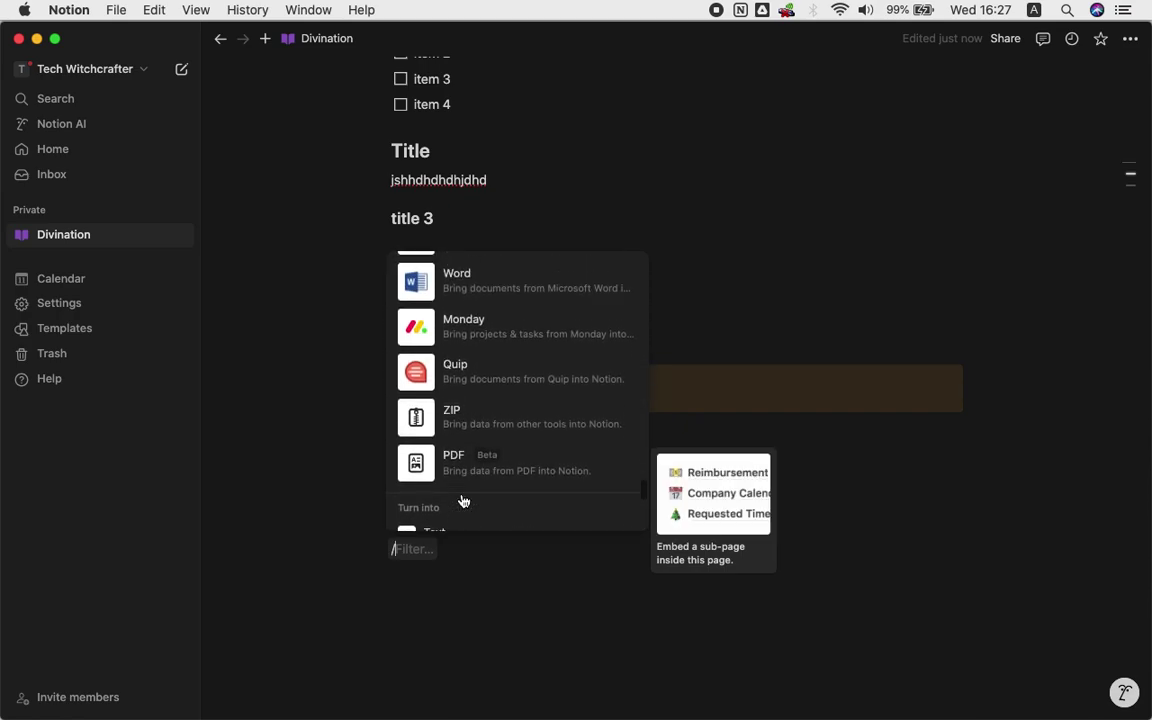
{"action": "scroll", "coordinate": [463, 500], "scroll_direction": "down", "scroll_amount": 5}
{"action": "scroll", "coordinate": [463, 500], "scroll_direction": "up", "scroll_amount": 12}
{"action": "scroll", "coordinate": [463, 500], "scroll_direction": "down", "scroll_amount": 3}
{"action": "scroll", "coordinate": [463, 500], "scroll_direction": "up", "scroll_amount": 20}
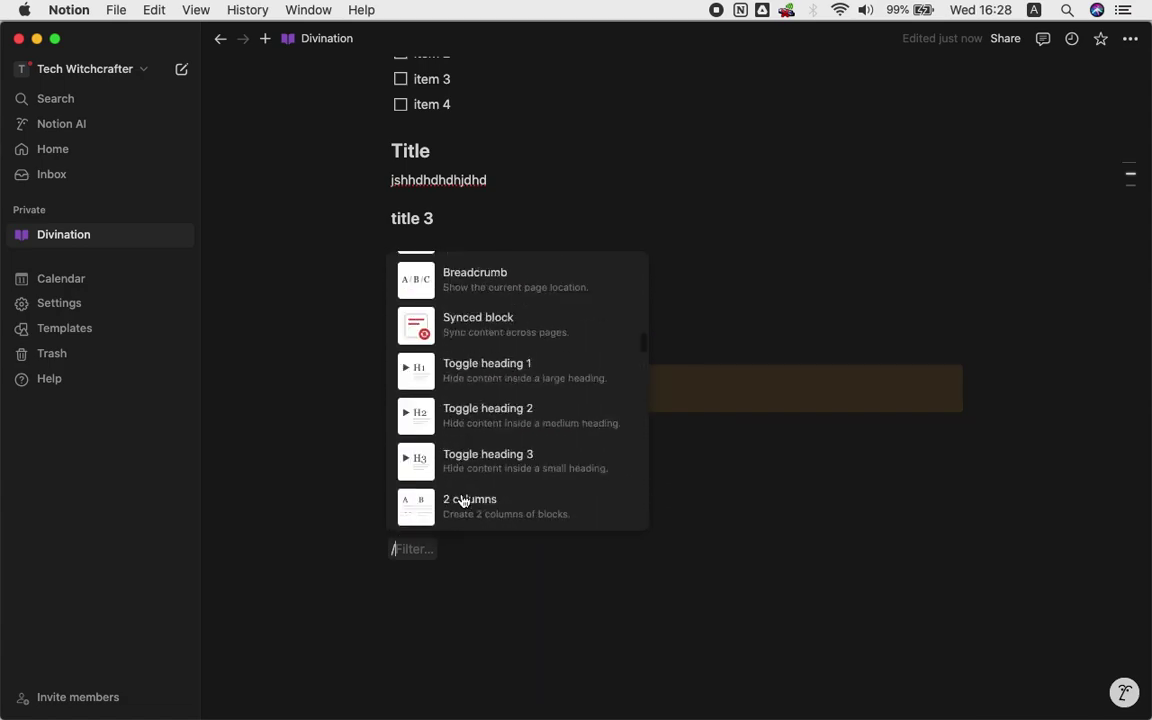
{"action": "key", "text": "BackSpace"}
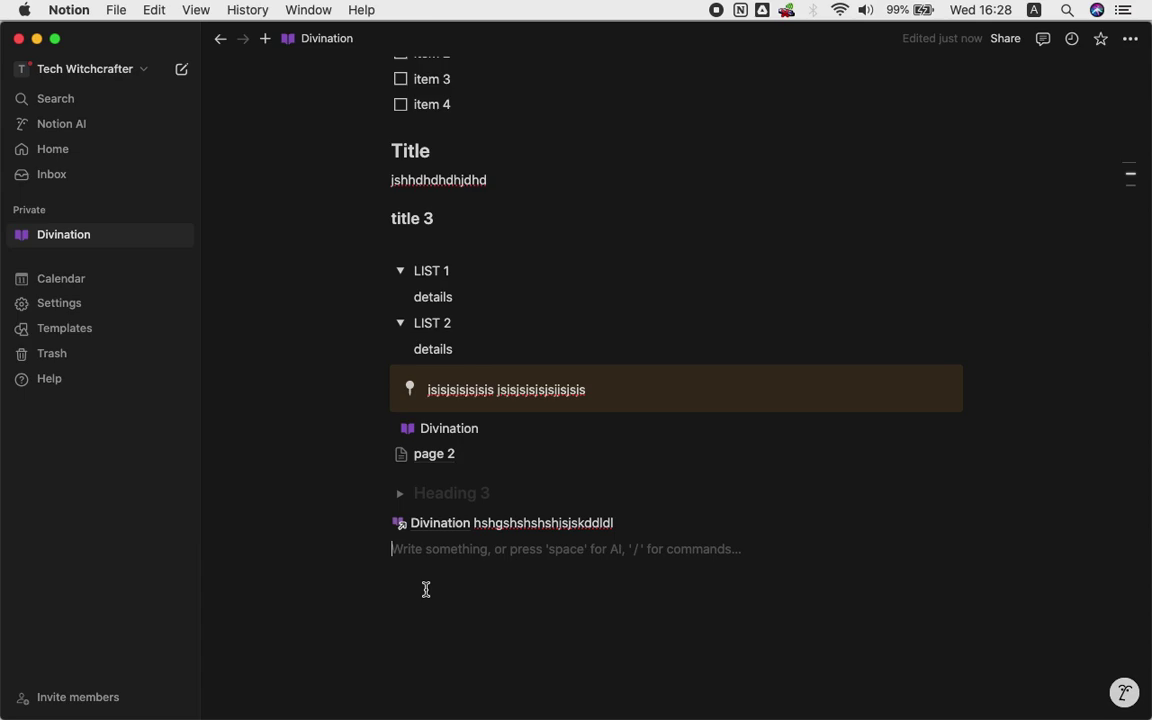
Insert a Toggle heading 2 titled "Create title" below the Divination mention and add the text "hshgsgddj" inside it
{"action": "type", "text": "/"}
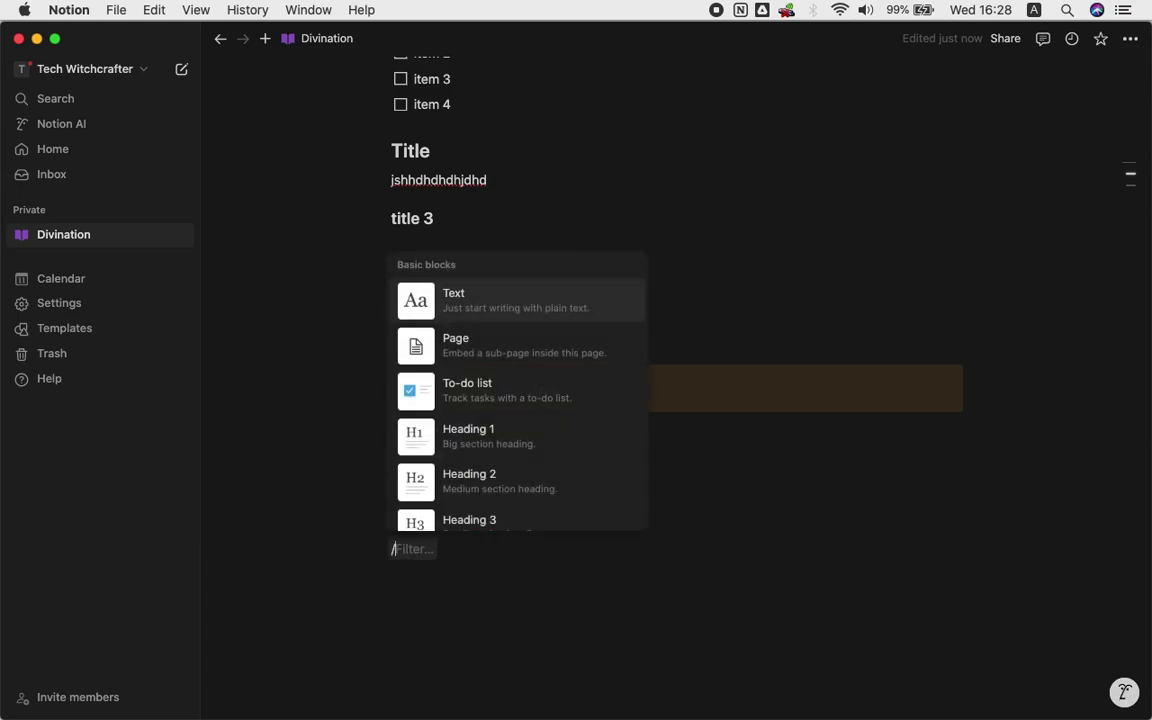
{"action": "type", "text": "head"}
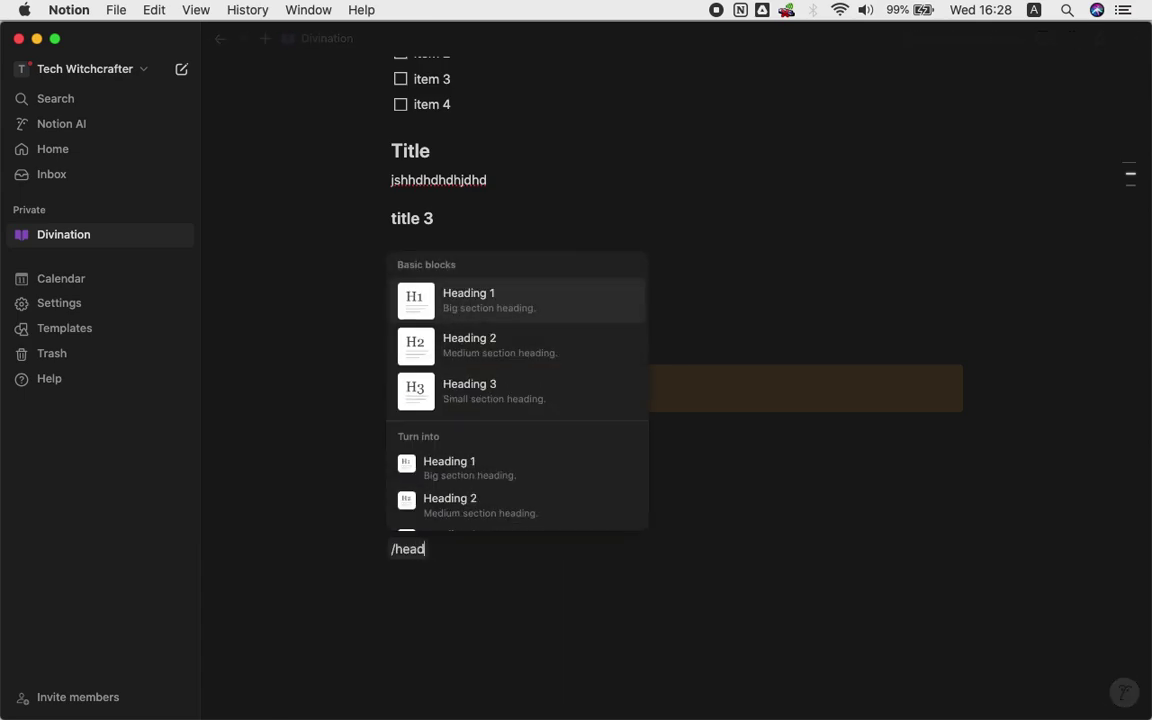
{"action": "type", "text": "ing 2"}
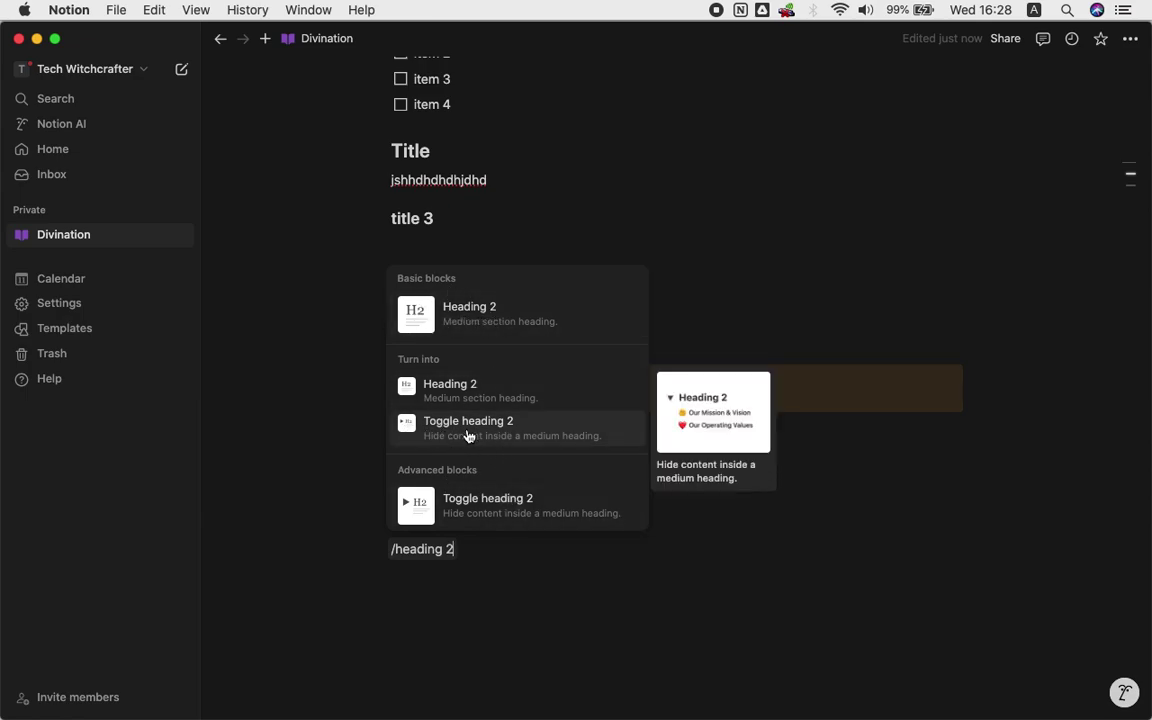
{"action": "left_click", "coordinate": [491, 510]}
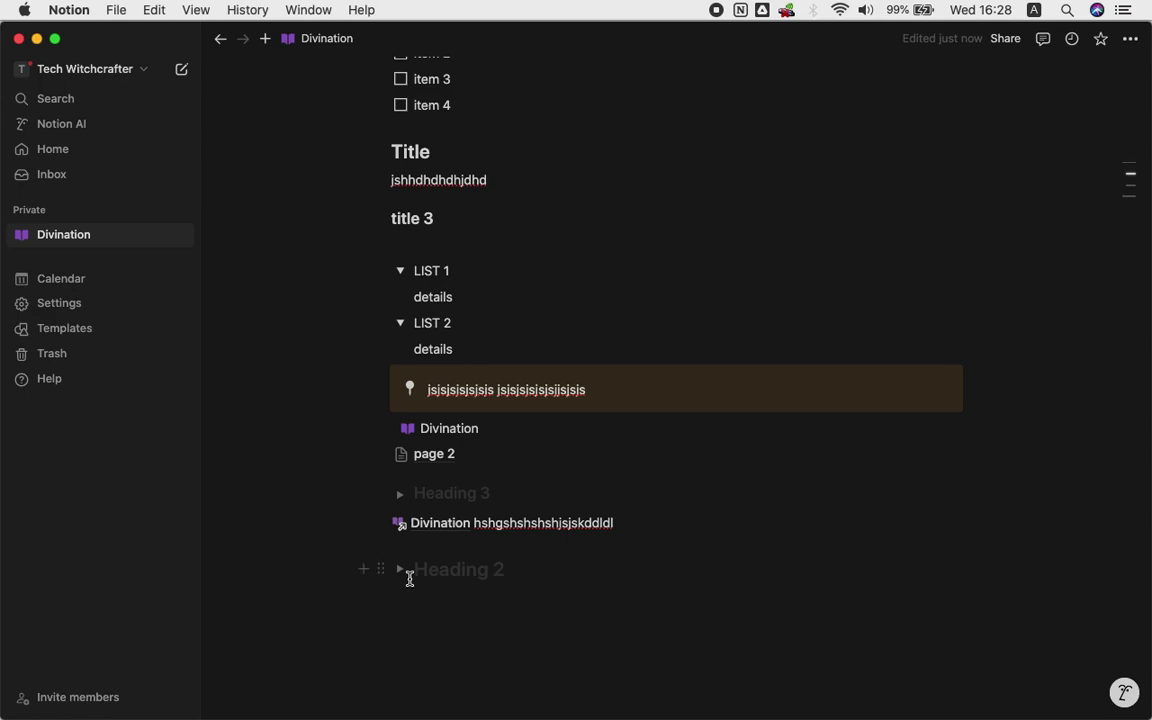
{"action": "type", "text": "Create title"}
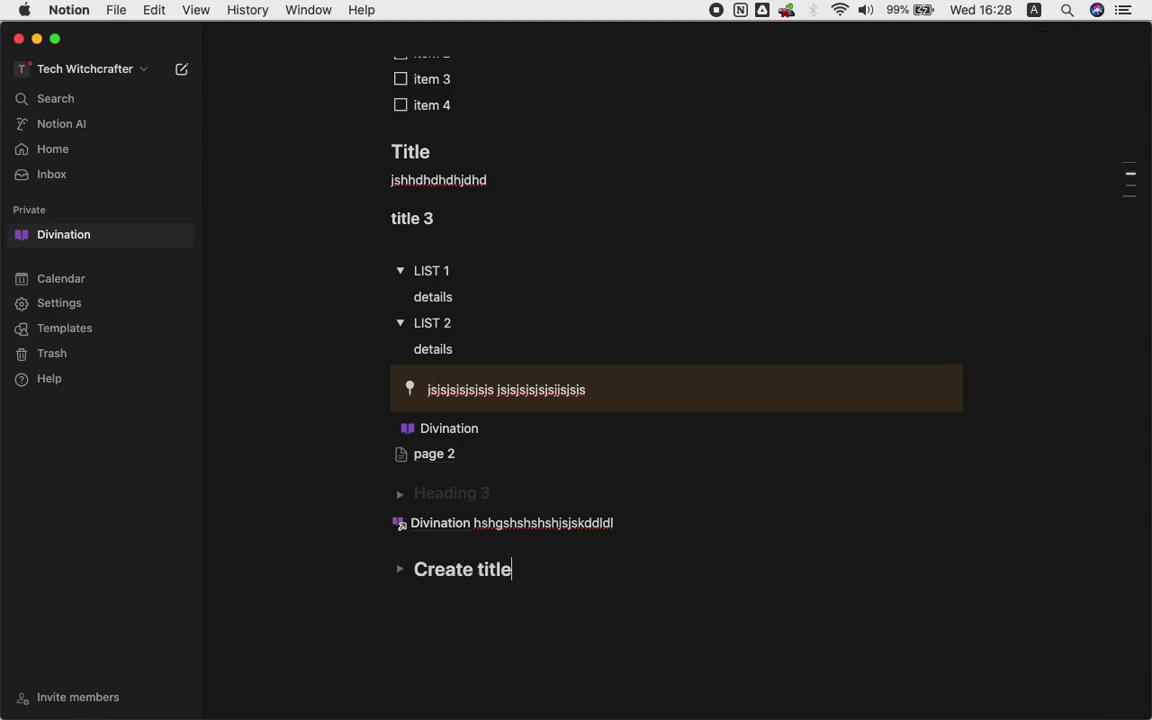
{"action": "left_click", "coordinate": [400, 569]}
{"action": "left_click", "coordinate": [440, 597]}
{"action": "type", "text": "hshgsgddj"}
Title the empty Toggle heading 3 below the page 2 link "Section" and check the table of contents under the page title
{"action": "scroll", "coordinate": [589, 478], "scroll_direction": "up", "scroll_amount": 8}
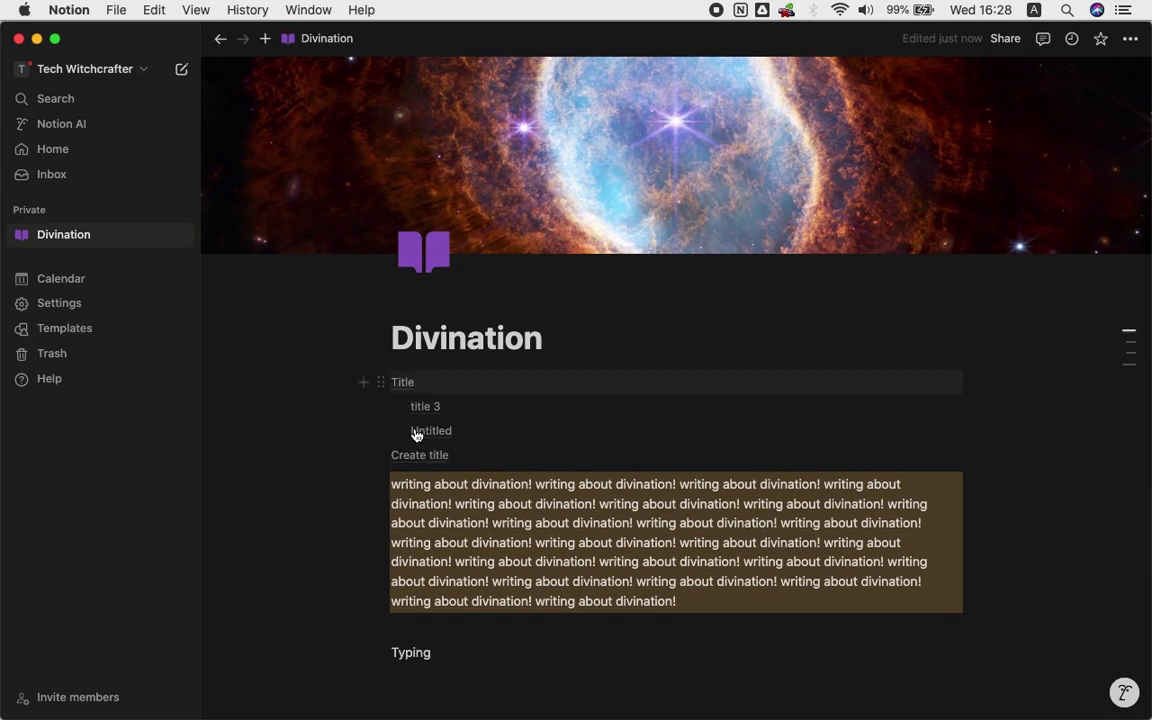
{"action": "scroll", "coordinate": [578, 548], "scroll_direction": "down", "scroll_amount": 10}
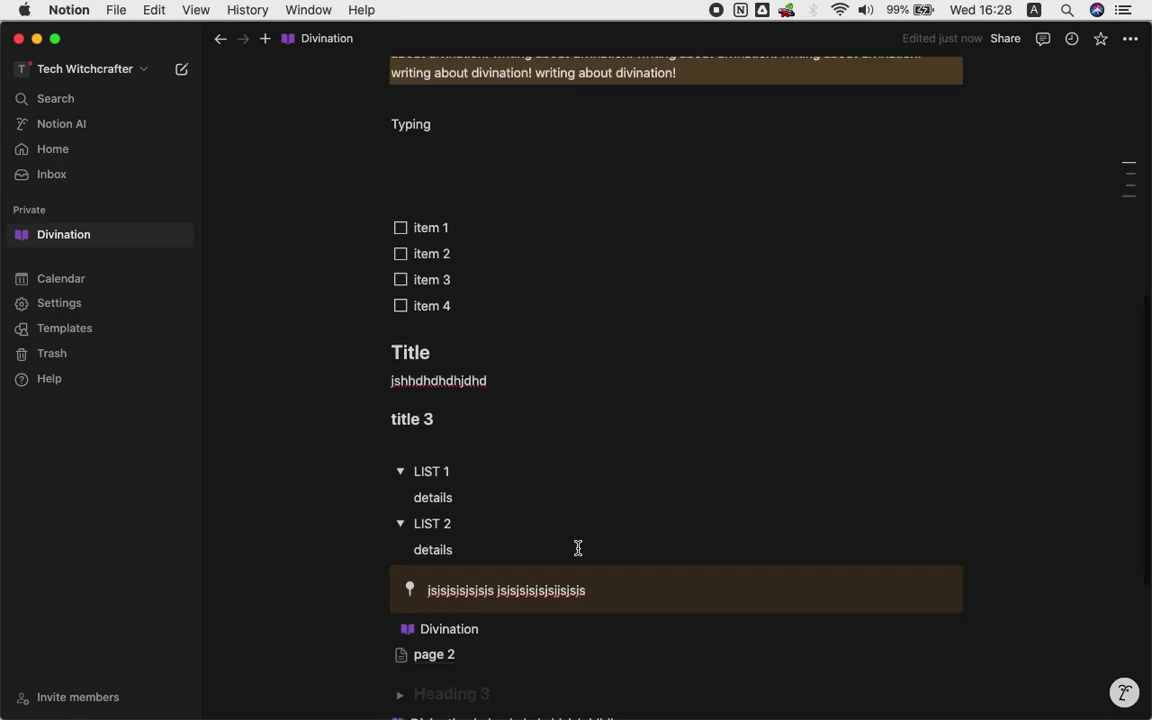
{"action": "scroll", "coordinate": [578, 548], "scroll_direction": "down", "scroll_amount": 3}
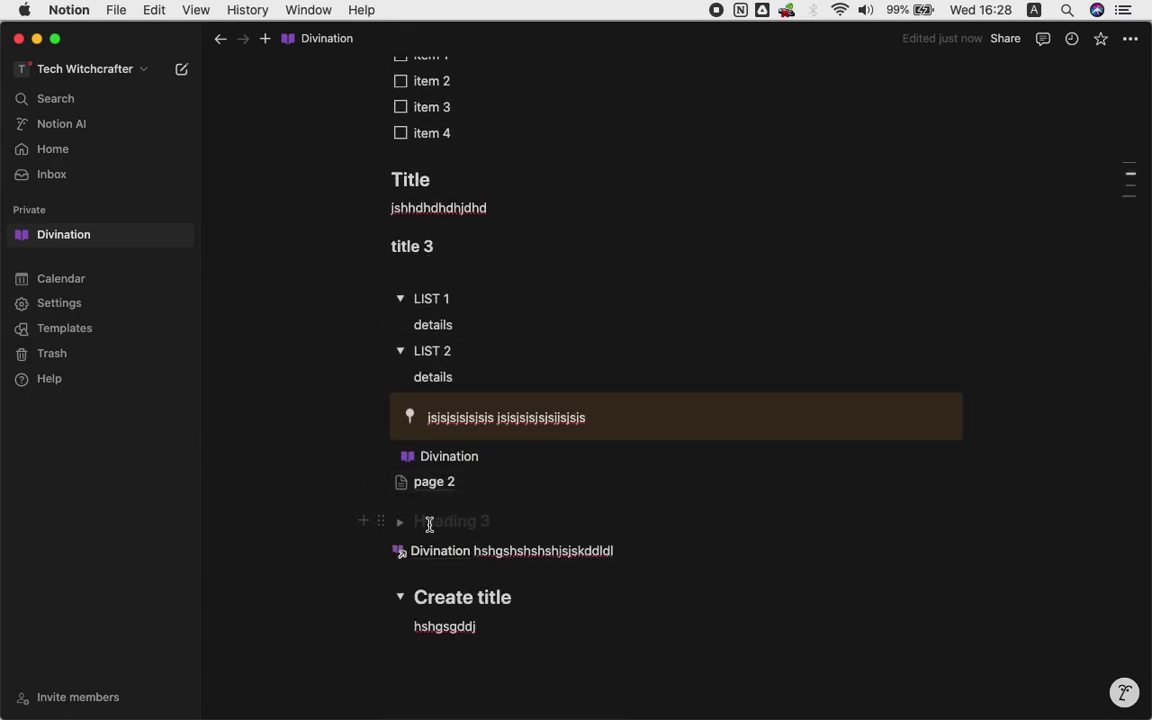
{"action": "type", "text": "Sectio"}
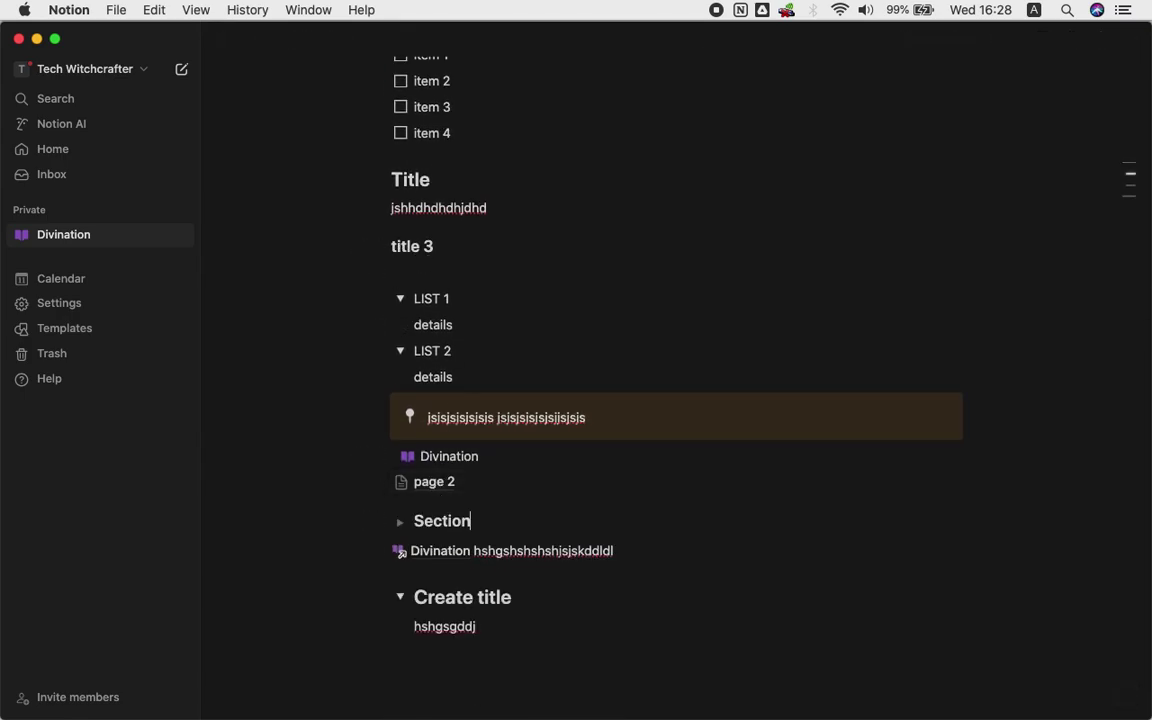
{"action": "type", "text": "n"}
{"action": "scroll", "coordinate": [442, 452], "scroll_direction": "up", "scroll_amount": 15}
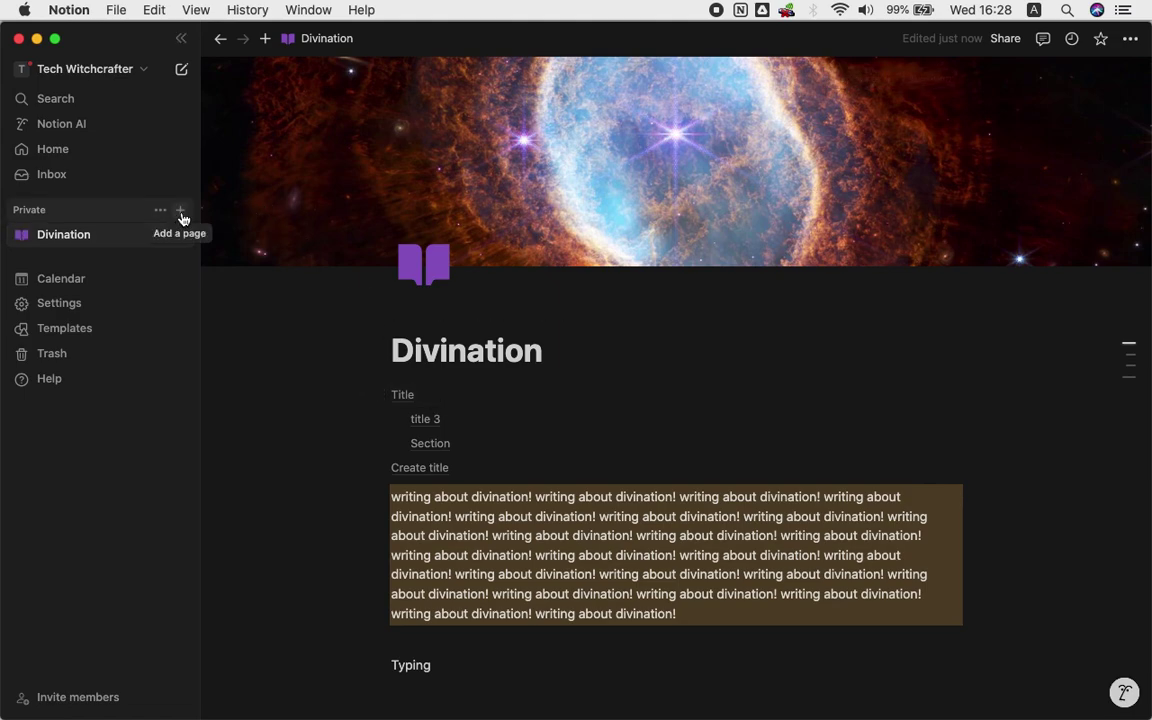
Add a new private page and set it up as a blank new table database
{"action": "left_click", "coordinate": [182, 218]}
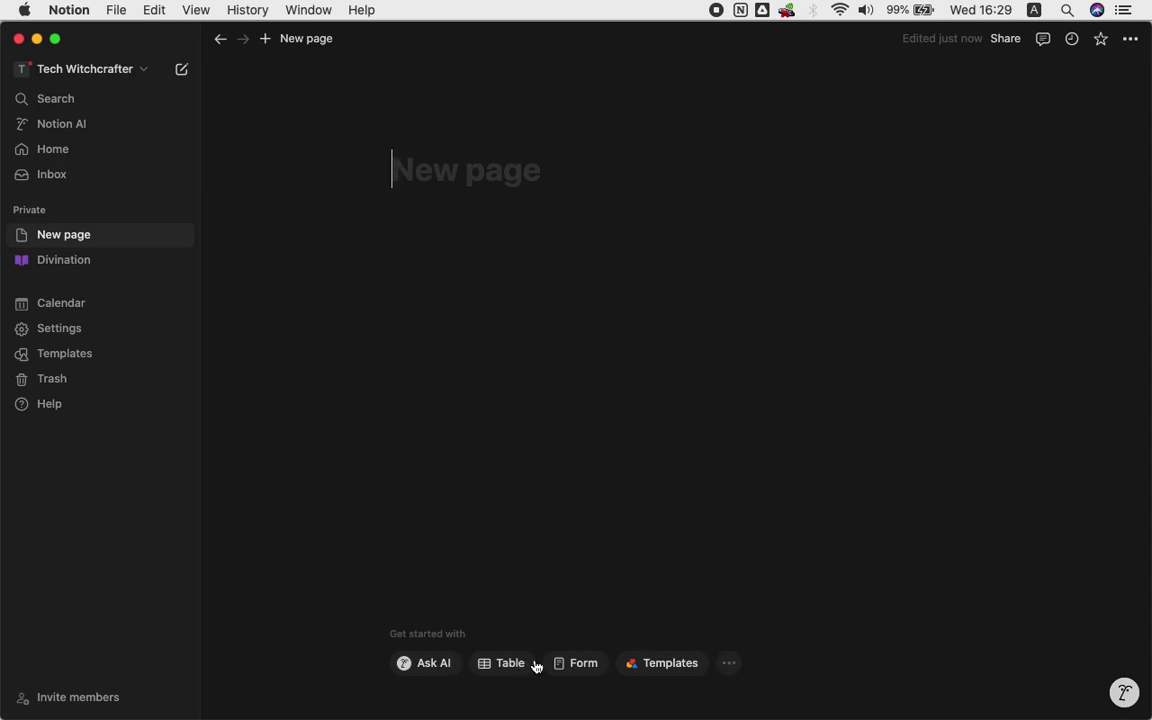
{"action": "left_click", "coordinate": [728, 665]}
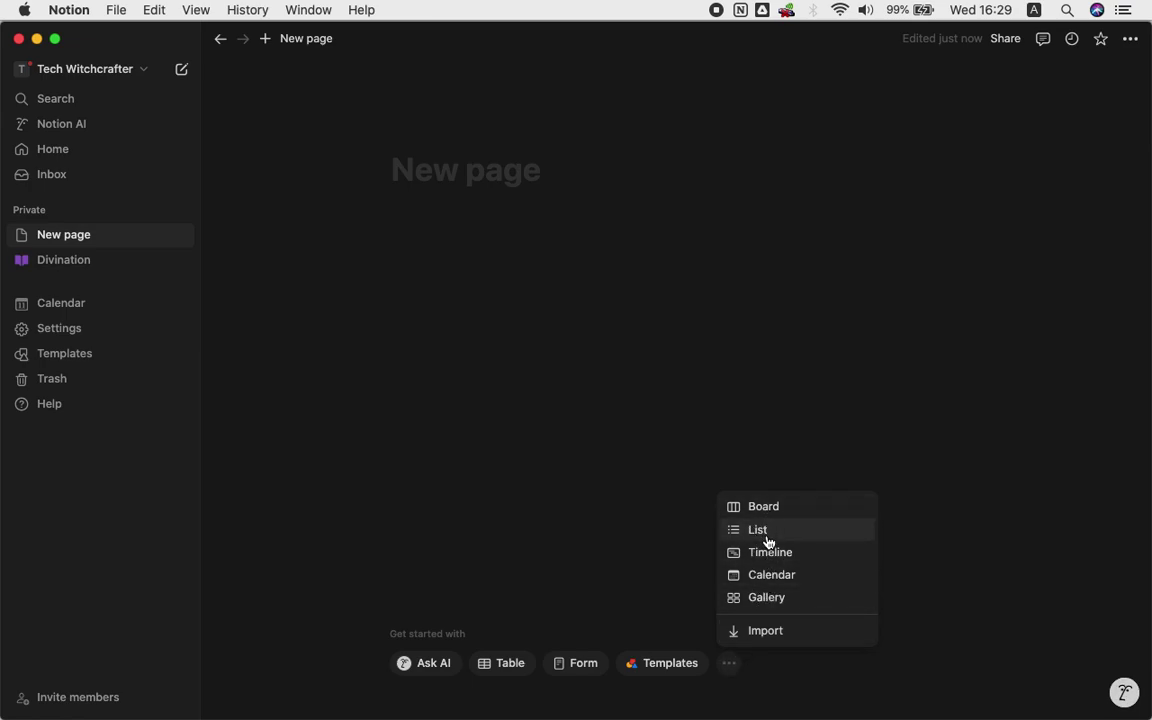
{"action": "left_click", "coordinate": [505, 665]}
{"action": "left_click", "coordinate": [505, 665]}
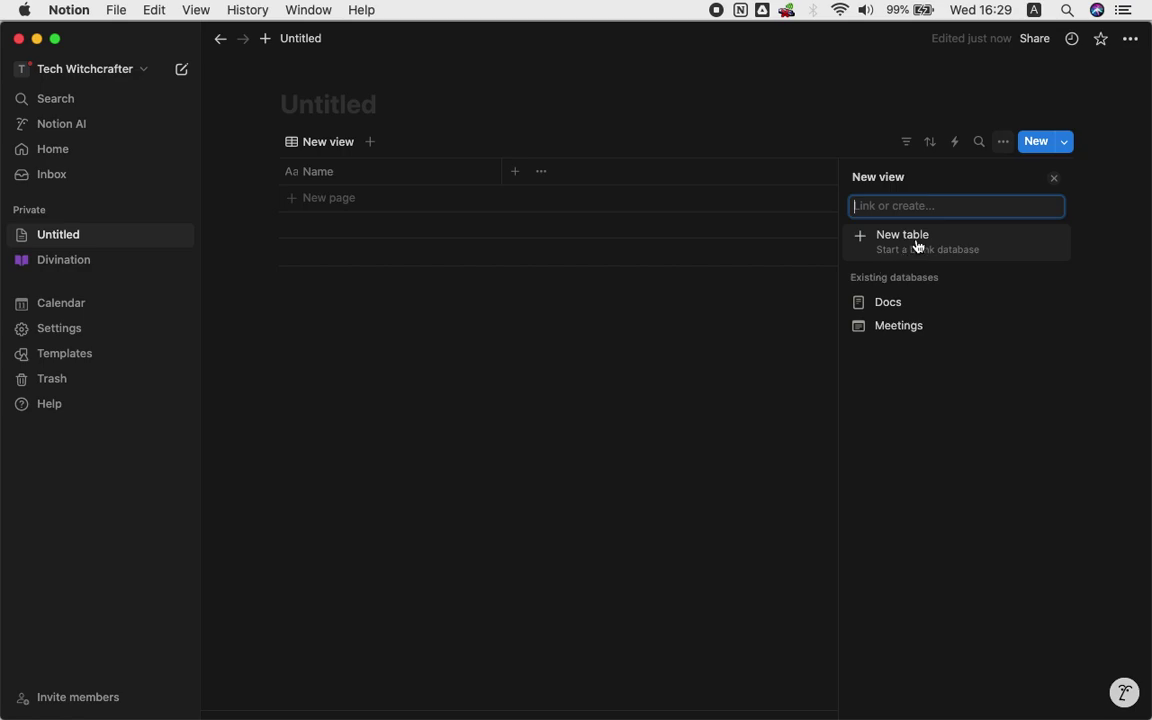
{"action": "left_click", "coordinate": [916, 245]}
Title the new database page "Tarot Cards" and give it the joker playing card emoji as its icon
{"action": "left_click", "coordinate": [326, 105]}
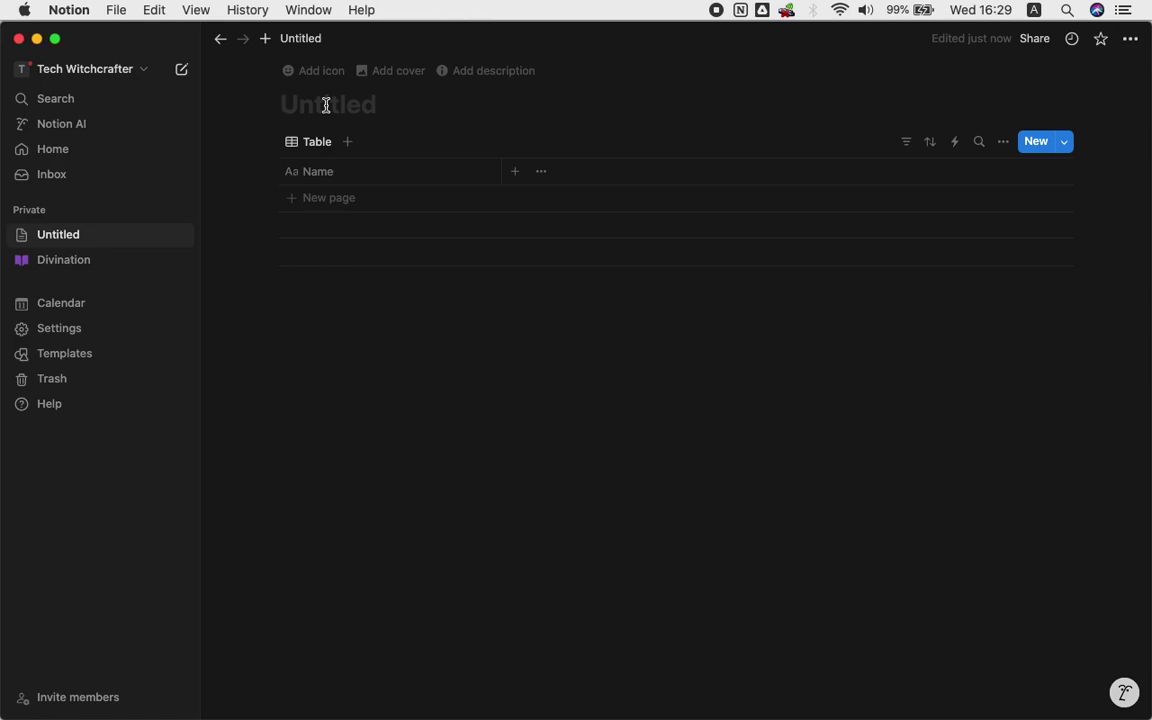
{"action": "type", "text": "Tarot Cards"}
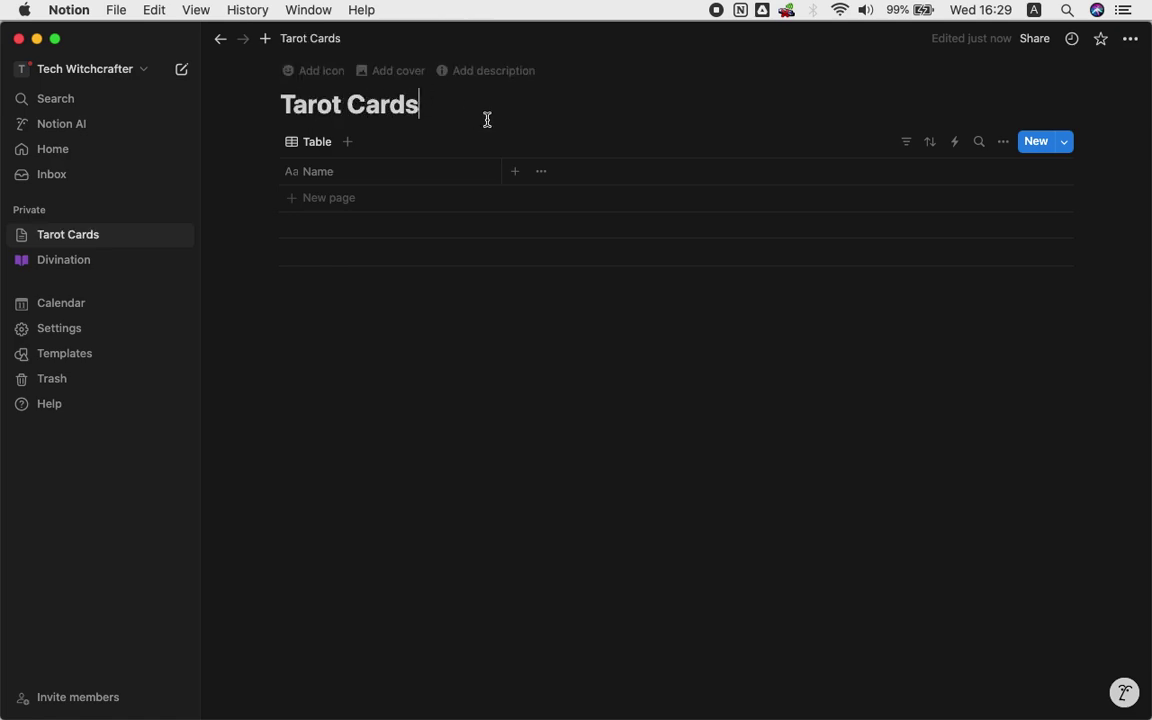
{"action": "left_click", "coordinate": [328, 78]}
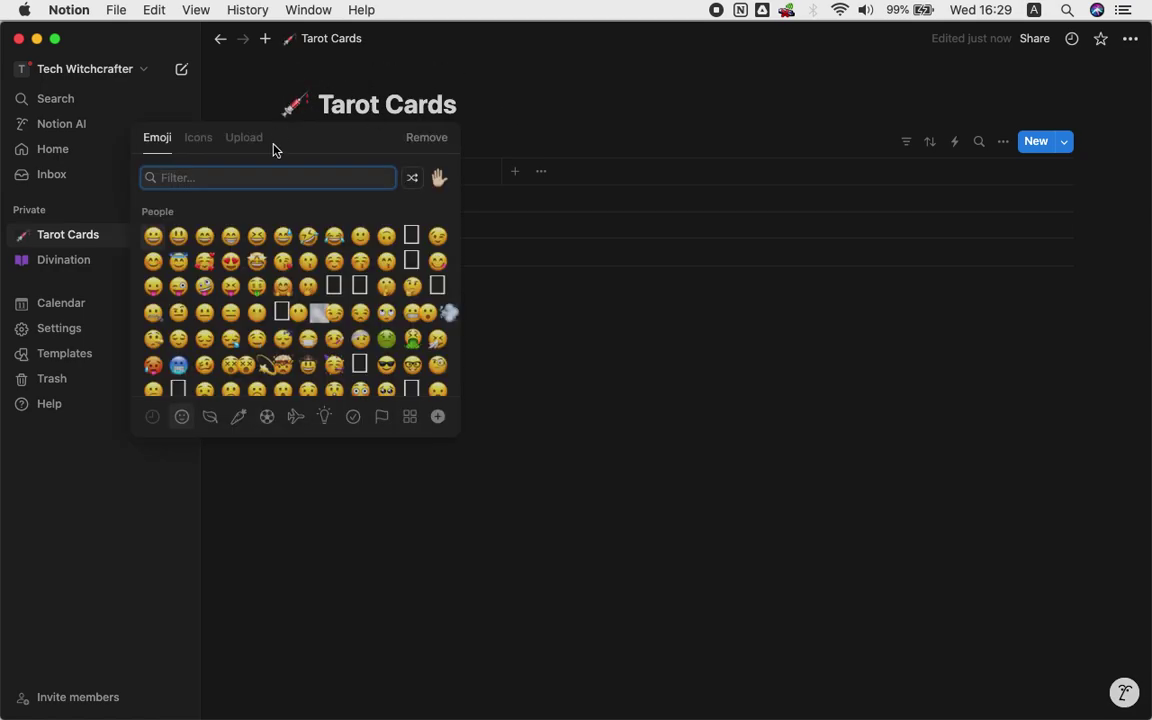
{"action": "type", "text": "card"}
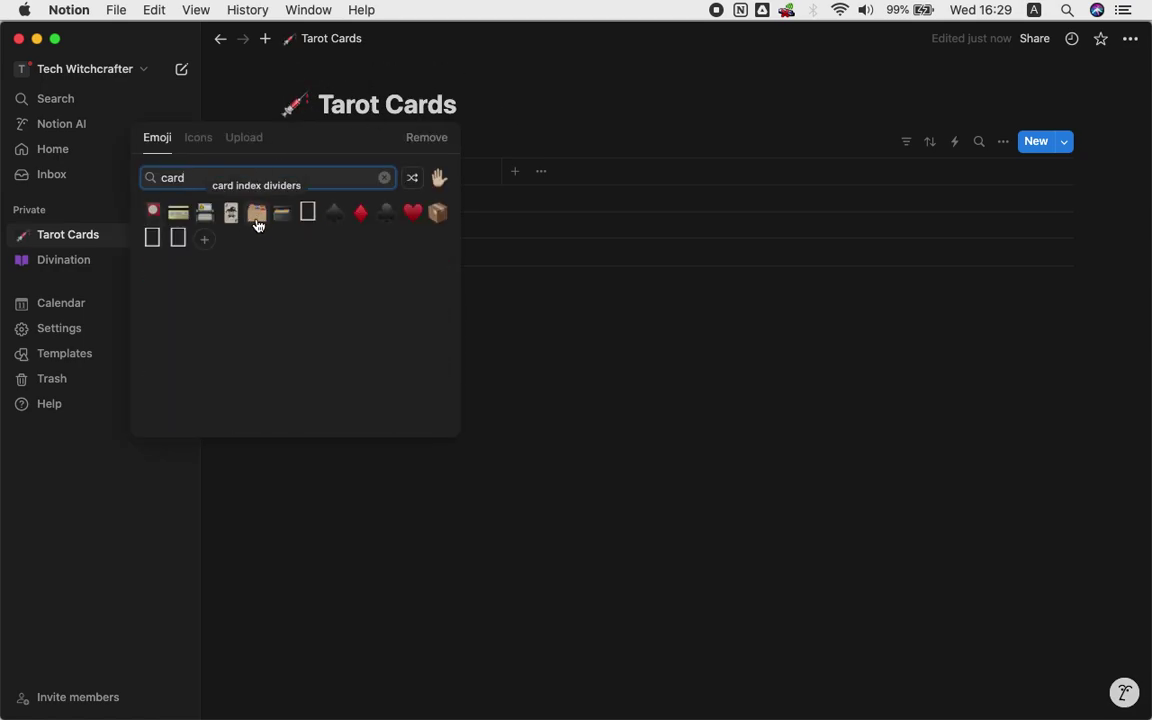
{"action": "left_click", "coordinate": [231, 212]}
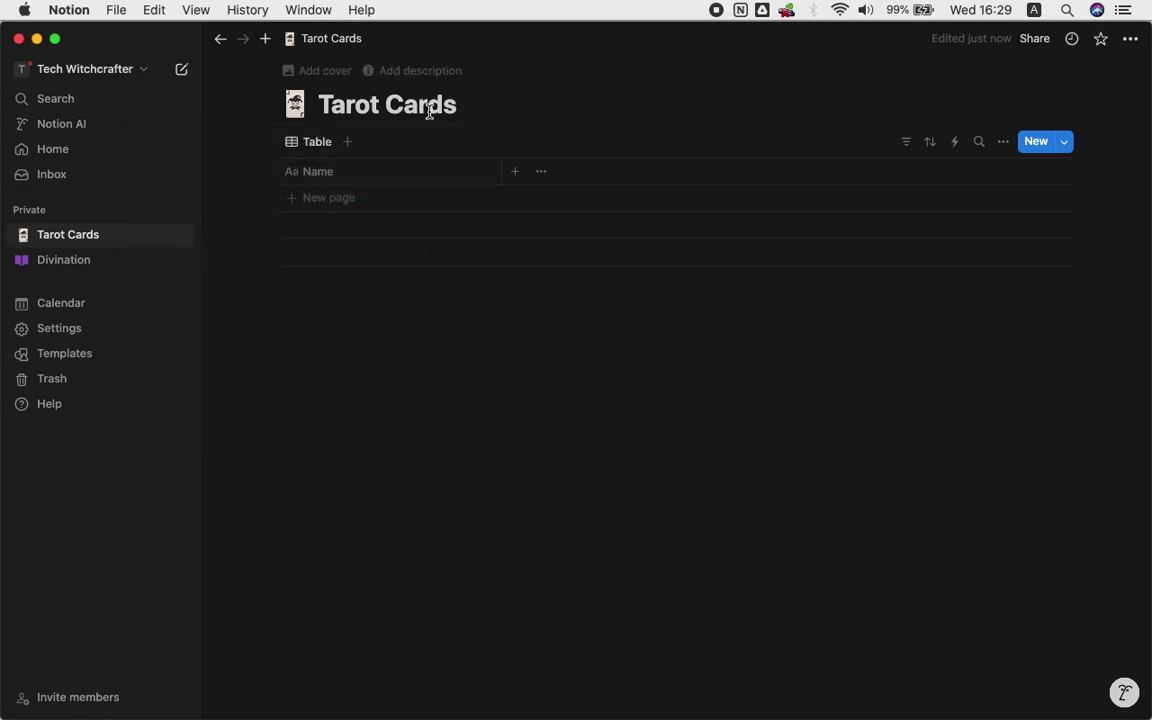
Rename the table's Name column as "Card"
{"action": "left_click", "coordinate": [332, 180]}
{"action": "double_click", "coordinate": [337, 204]}
{"action": "type", "text": "Card"}
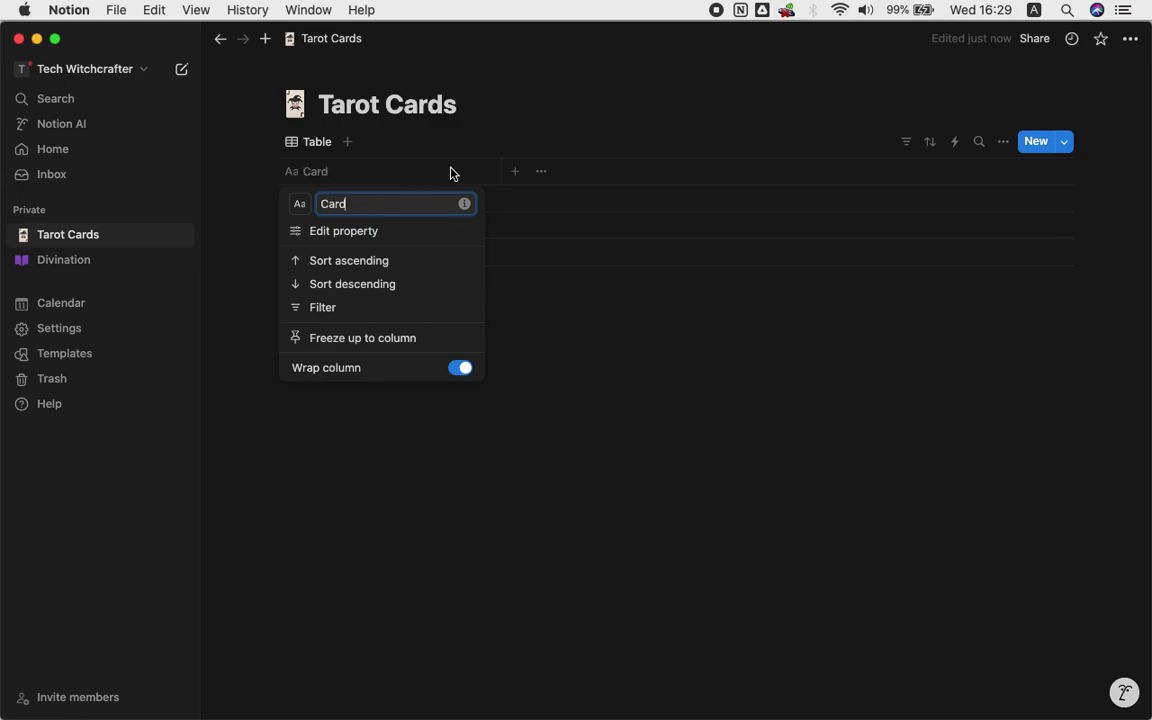
{"action": "key", "text": "Return"}
Add a Select property named "Type" to the table
{"action": "left_click", "coordinate": [514, 171]}
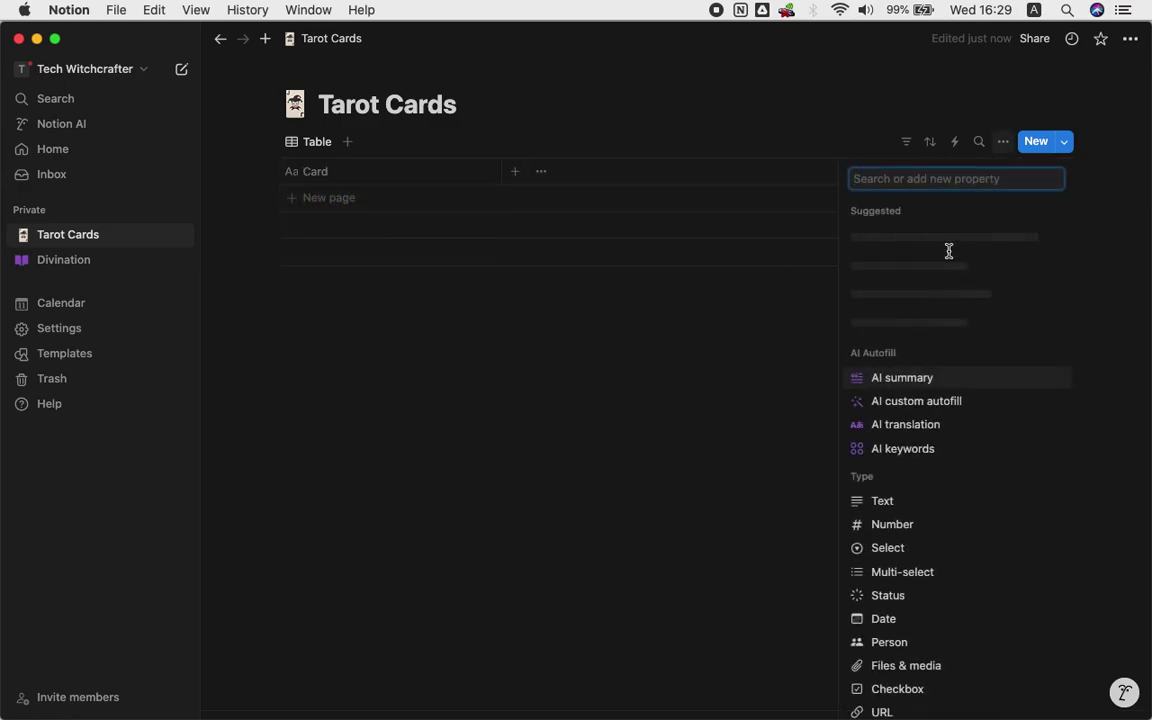
{"action": "scroll", "coordinate": [927, 518], "scroll_direction": "down", "scroll_amount": 3}
{"action": "scroll", "coordinate": [927, 518], "scroll_direction": "down", "scroll_amount": 3}
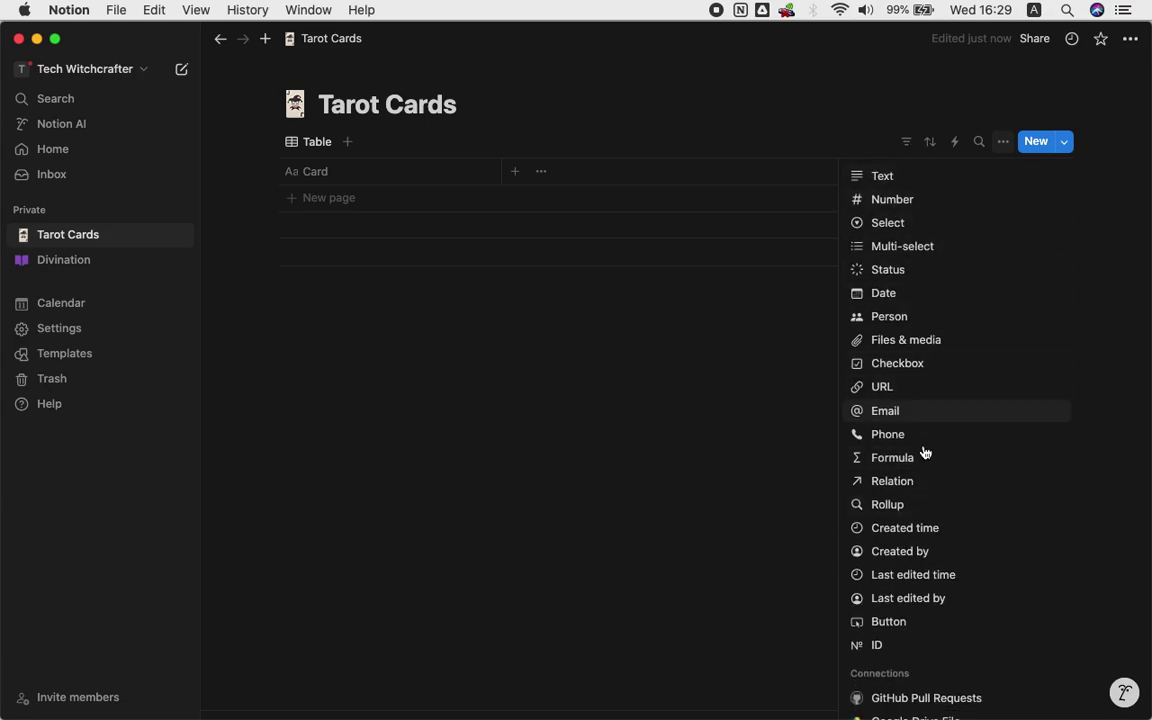
{"action": "left_click", "coordinate": [911, 228]}
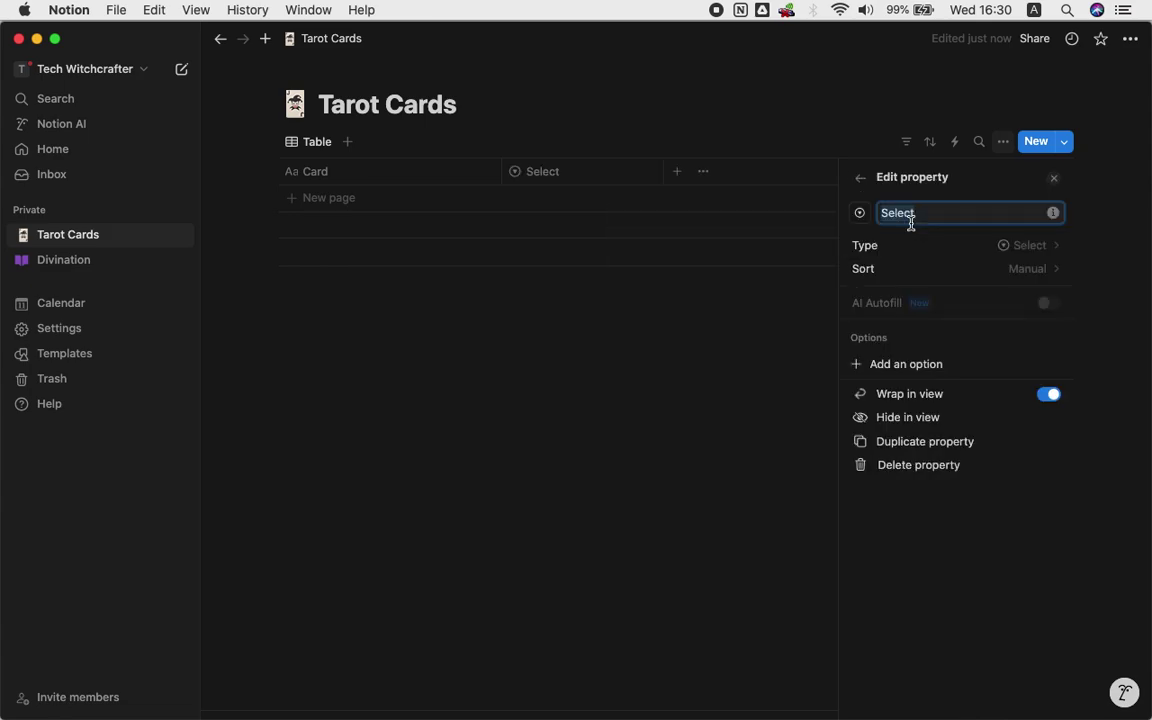
{"action": "type", "text": "Type"}
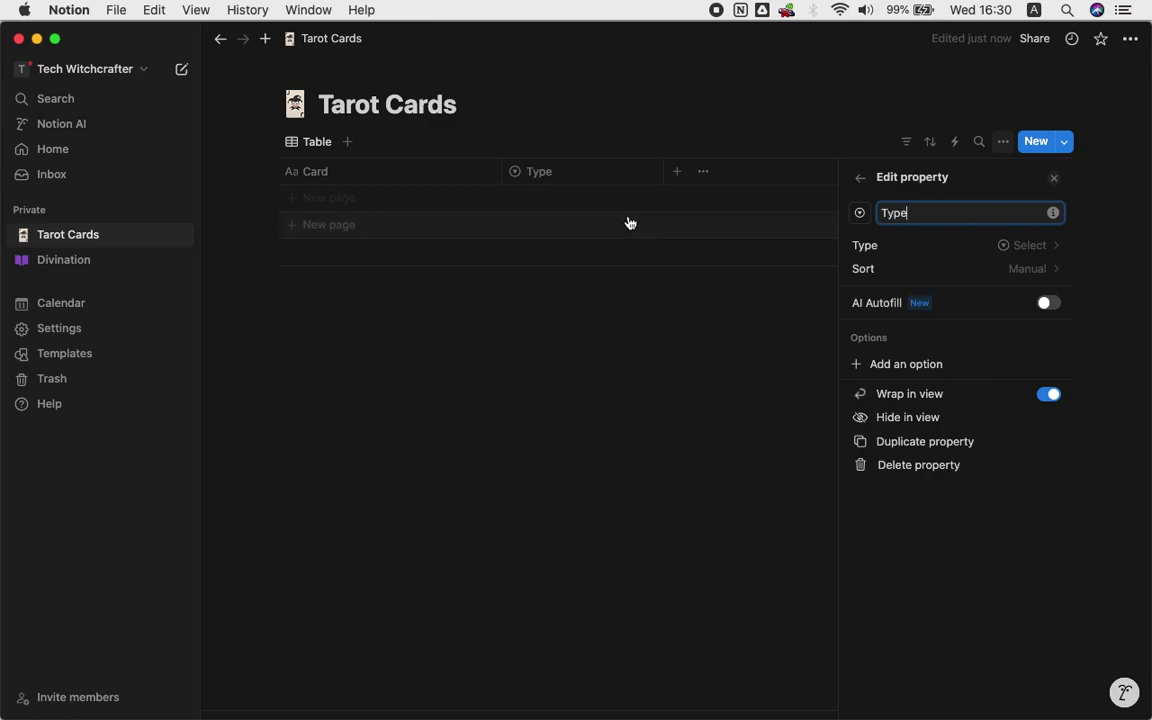
Add the card "The Fool" as the first row and create the Type option "Major Arcana" for it
{"action": "left_click", "coordinate": [590, 201]}
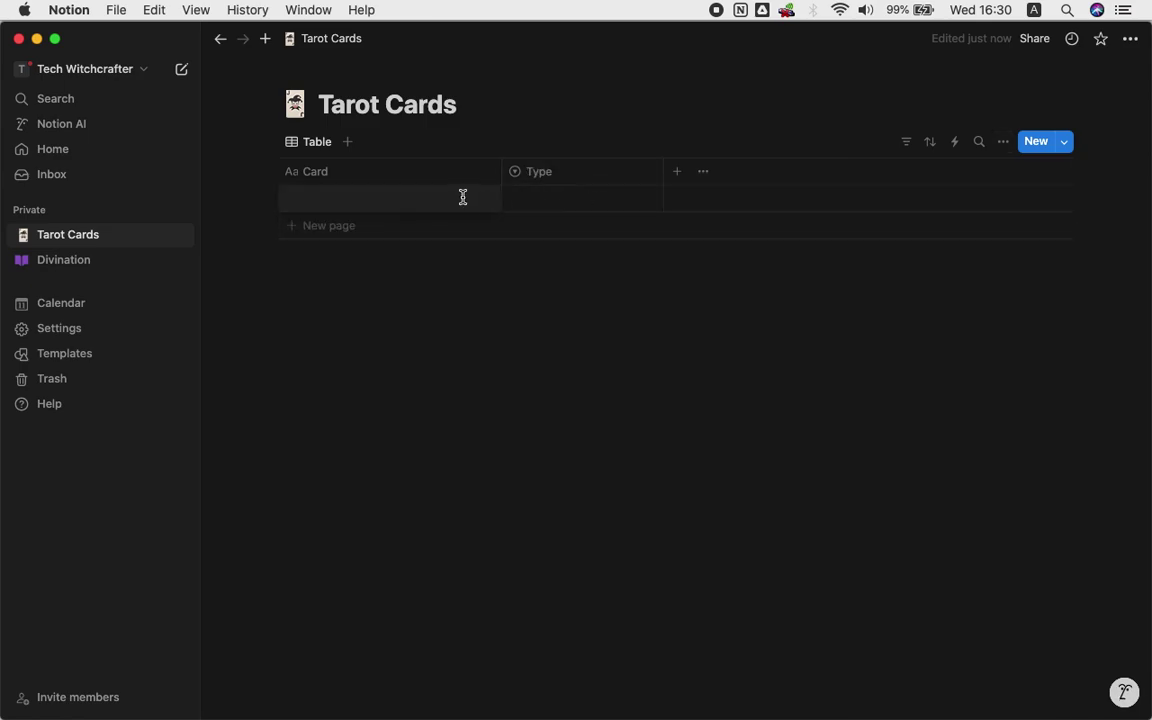
{"action": "type", "text": "The Fool"}
{"action": "key", "text": "Escape"}
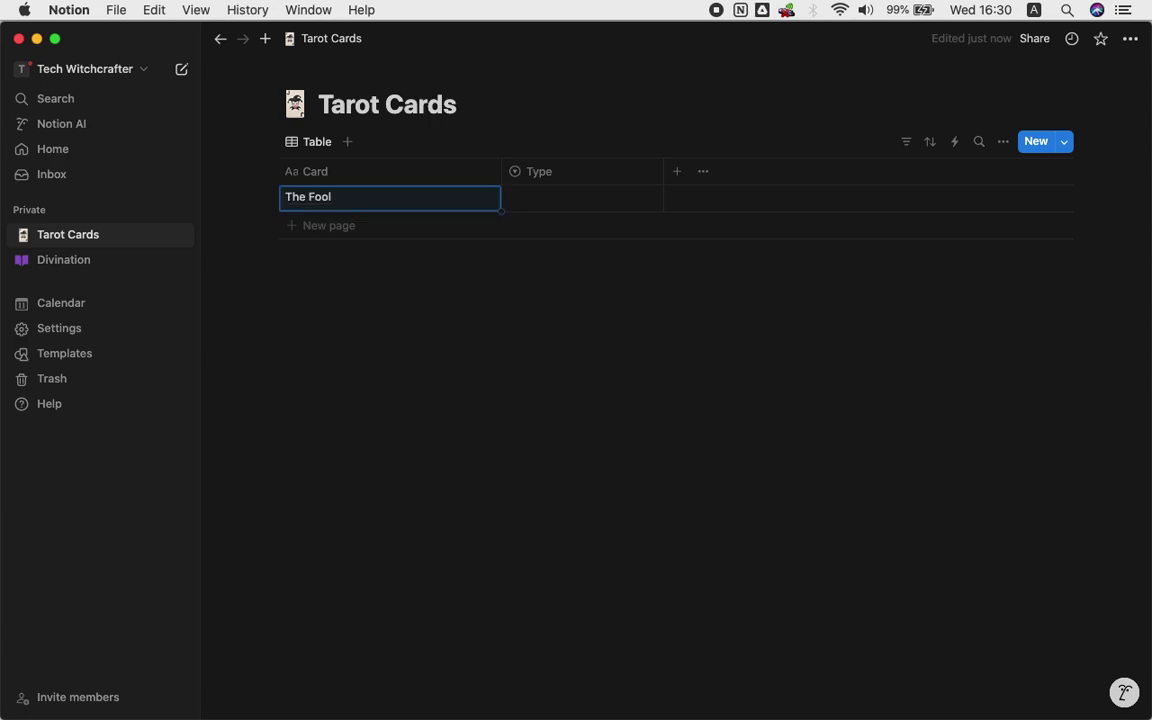
{"action": "left_click", "coordinate": [537, 202]}
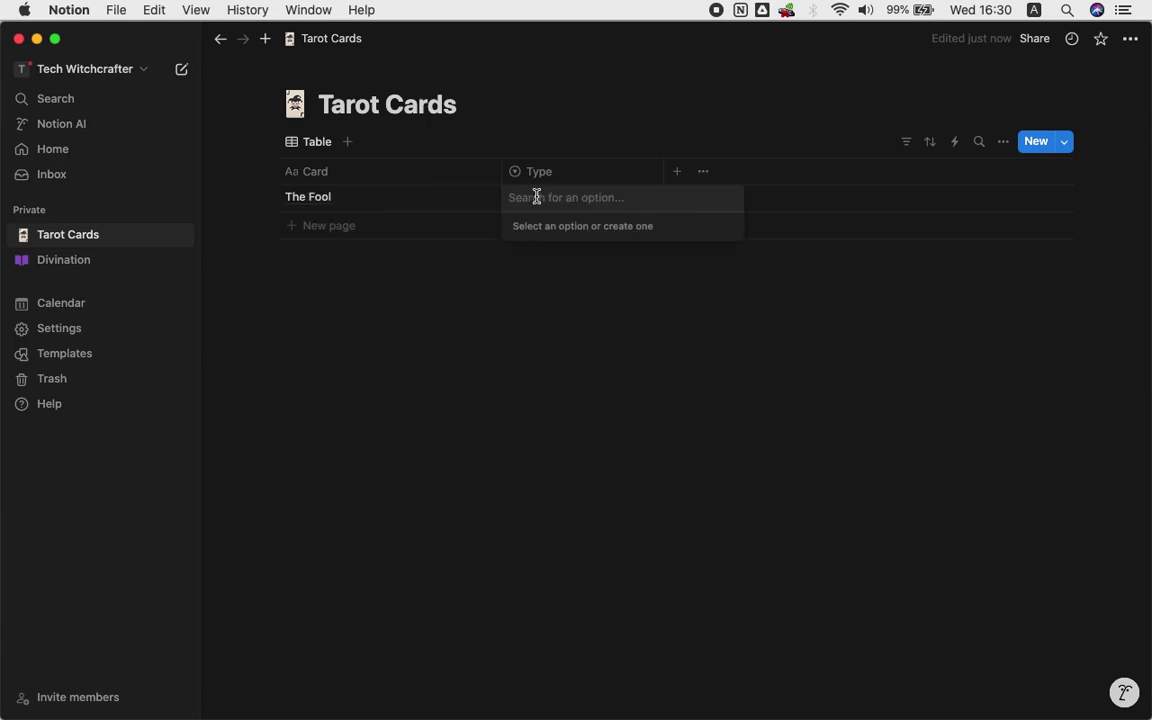
{"action": "type", "text": "Major A"}
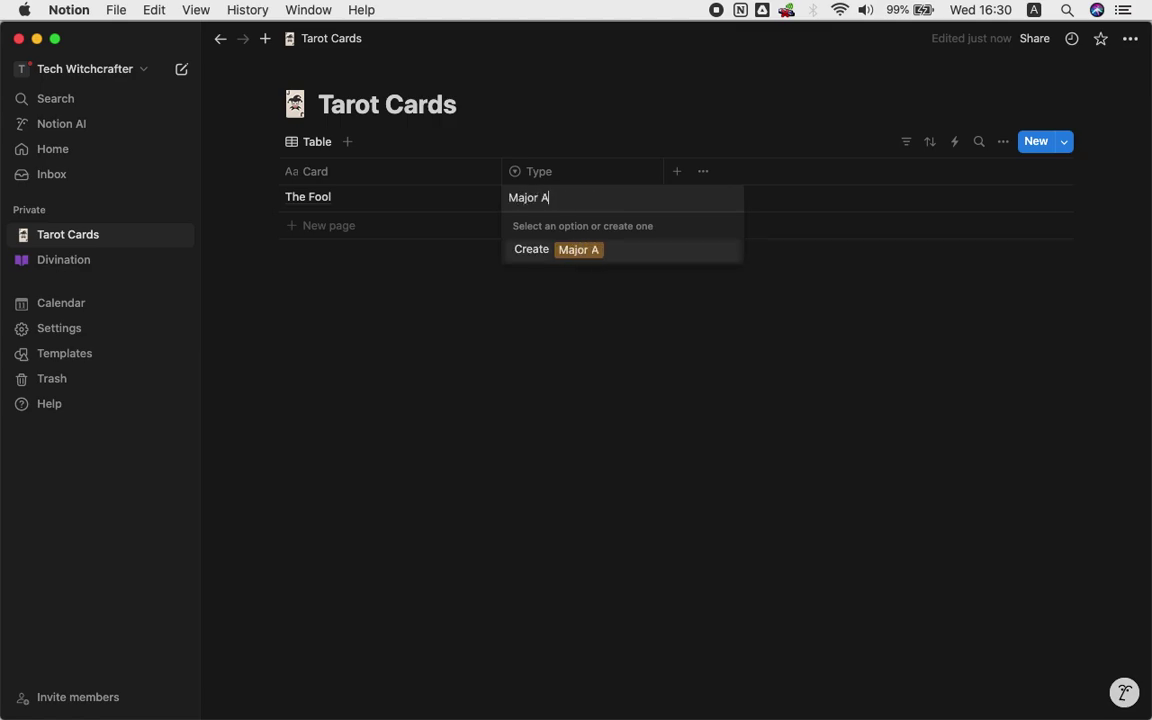
{"action": "type", "text": "rcana"}
{"action": "key", "text": "Return"}
Add a second row for "Ace of Wands" and create the Type option "Minor Arcana" for it
{"action": "key", "text": "Return"}
{"action": "key", "text": "Left"}
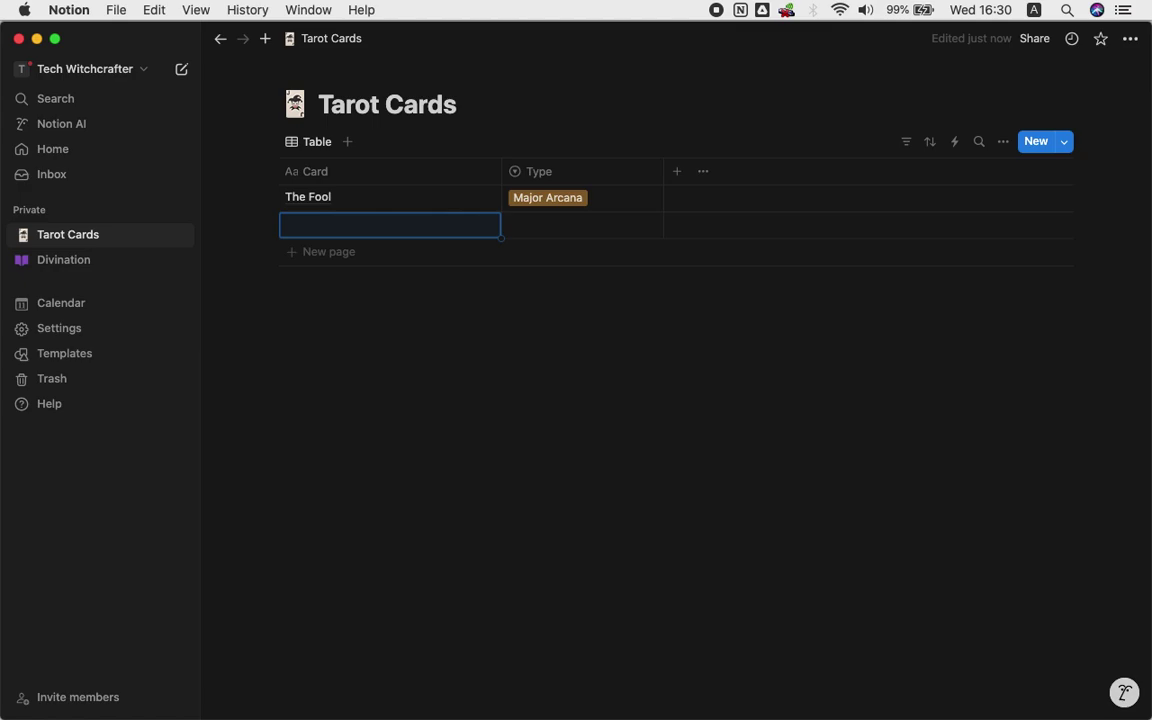
{"action": "type", "text": "Ace of Wands"}
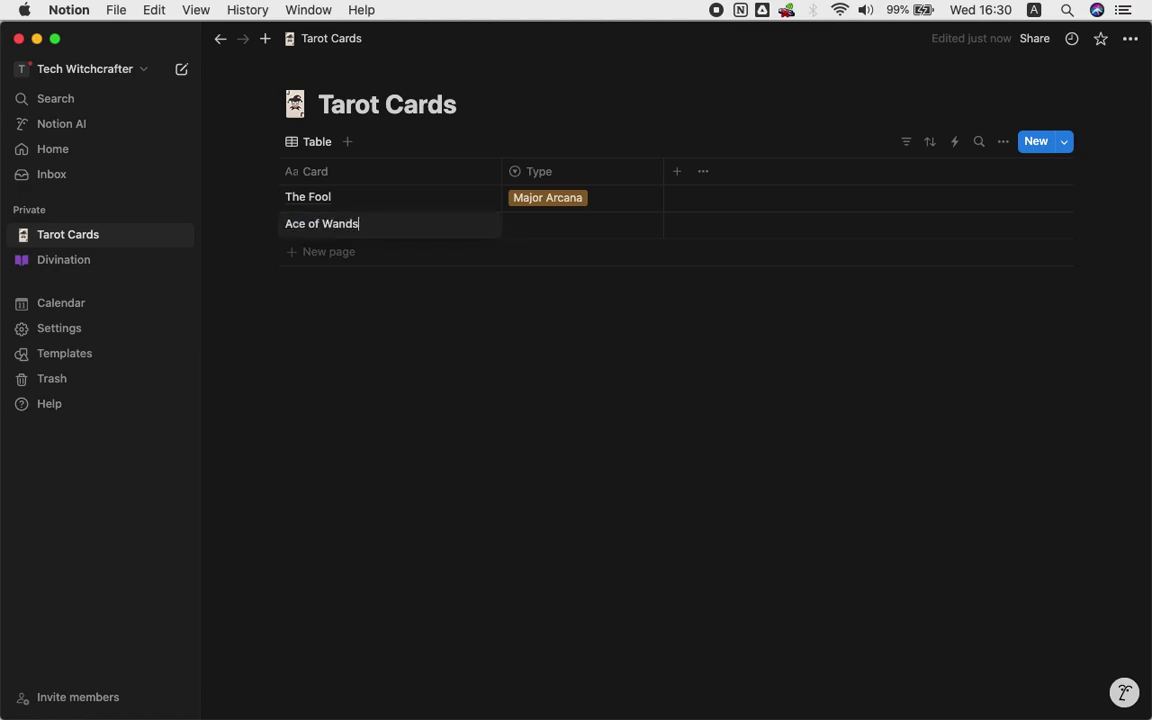
{"action": "key", "text": "Tab"}
{"action": "key", "text": "Return"}
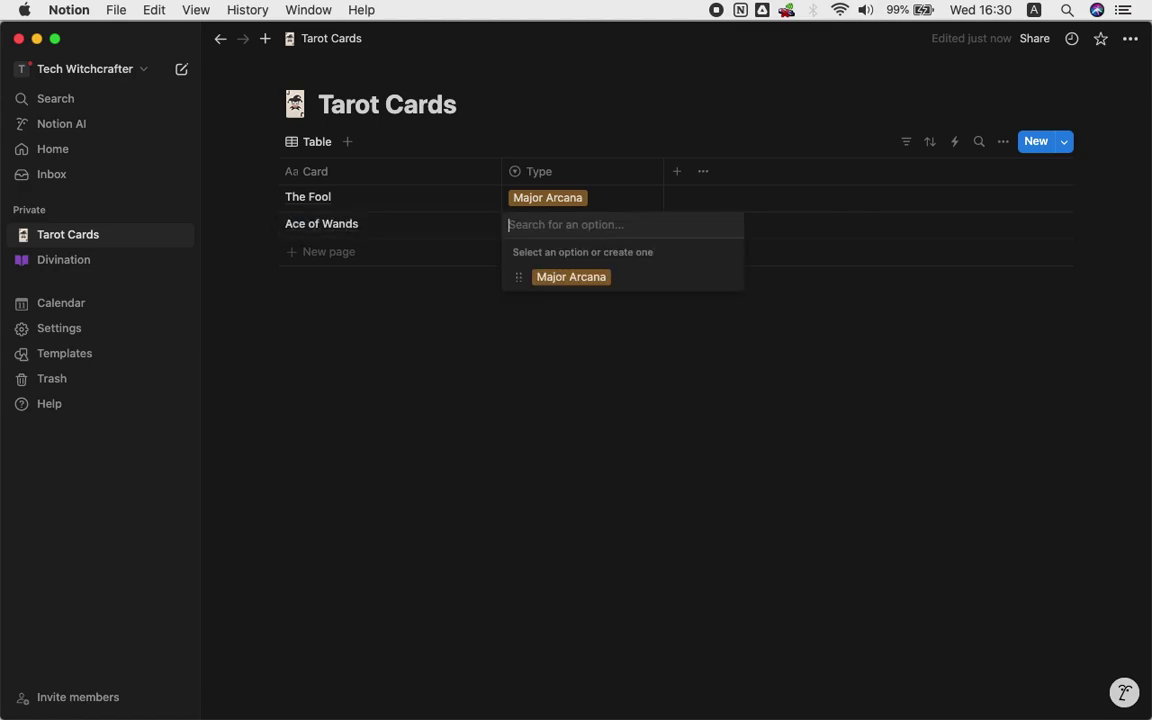
{"action": "type", "text": "Minor Arcana"}
{"action": "key", "text": "Return"}
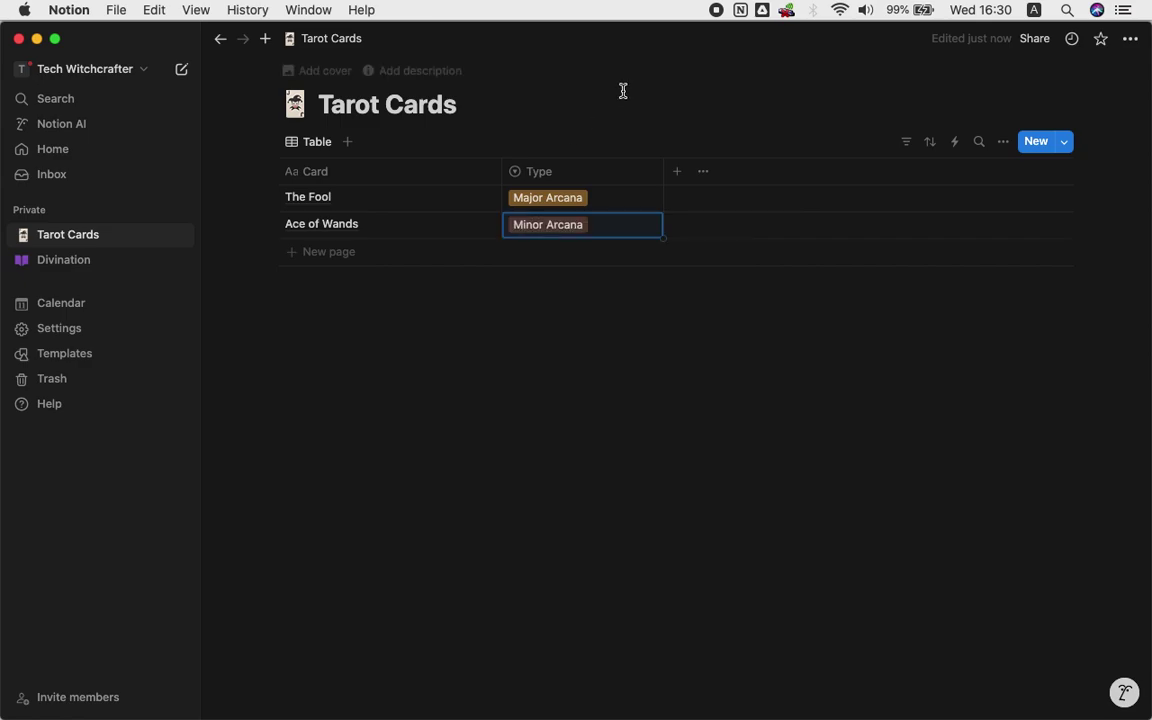
Add the suggested Card Suit select property to the table
{"action": "left_click", "coordinate": [679, 174]}
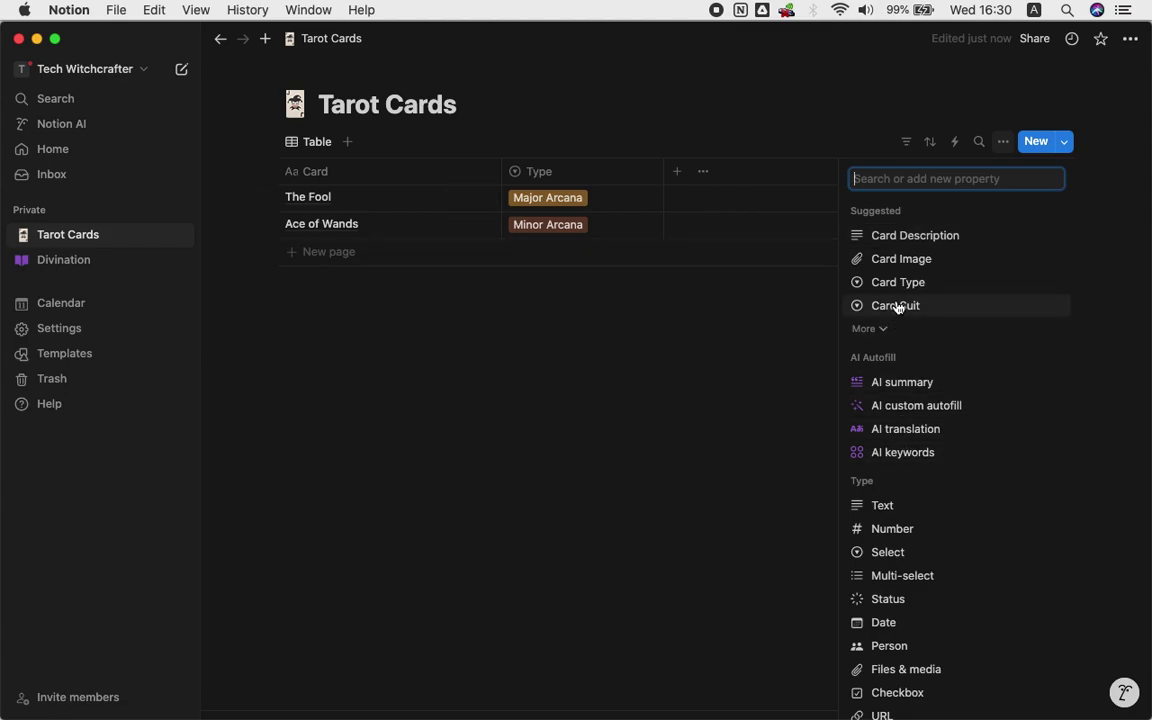
{"action": "scroll", "coordinate": [938, 460], "scroll_direction": "down", "scroll_amount": 2}
{"action": "scroll", "coordinate": [938, 460], "scroll_direction": "up", "scroll_amount": 2}
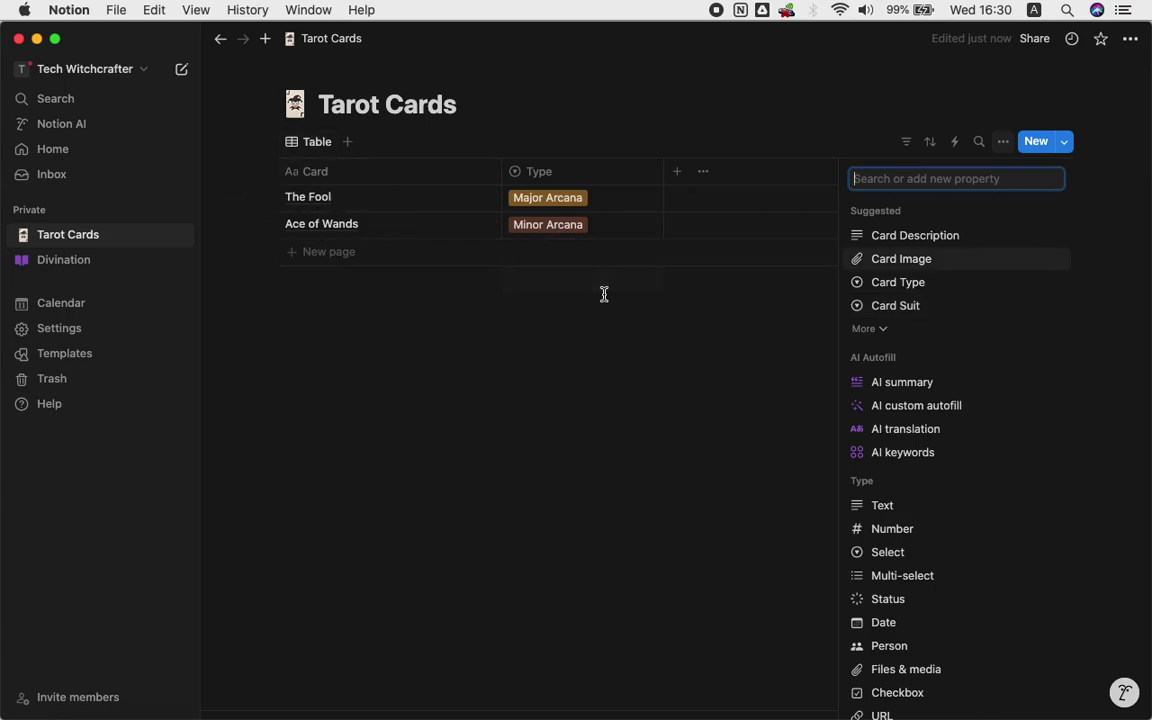
{"action": "left_click", "coordinate": [912, 308]}
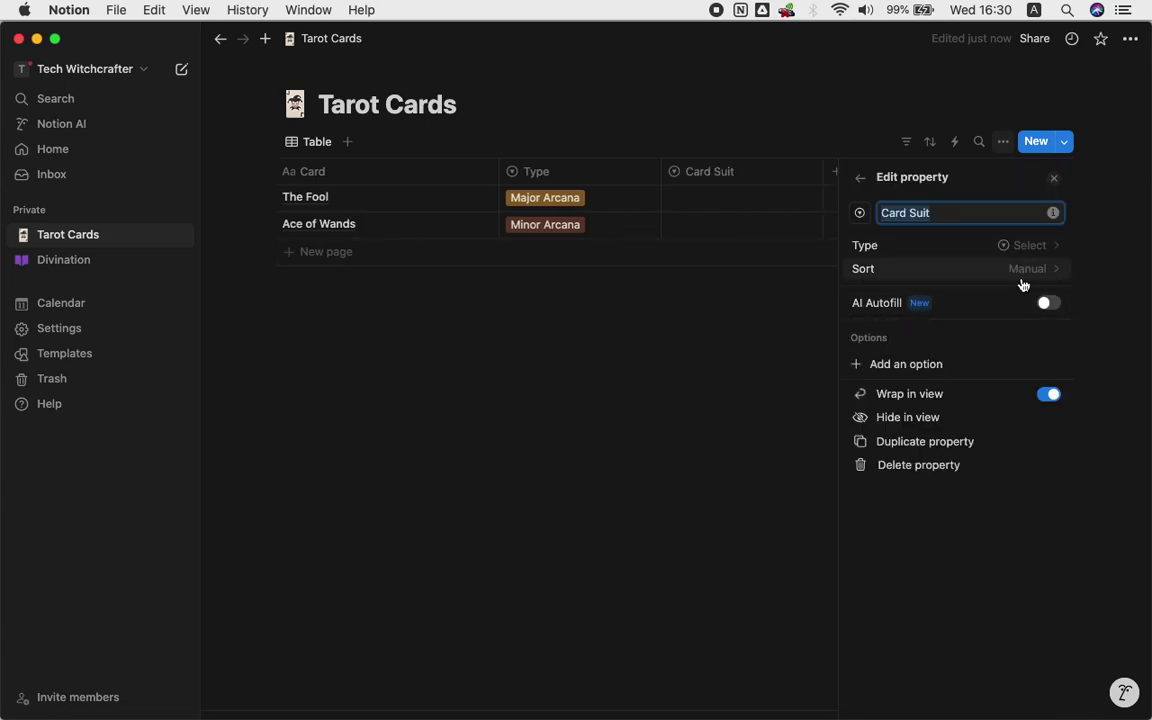
Create the Card Suit option "Spirit" for The Fool and "Wands" for Ace of Wands
{"action": "left_click", "coordinate": [708, 202]}
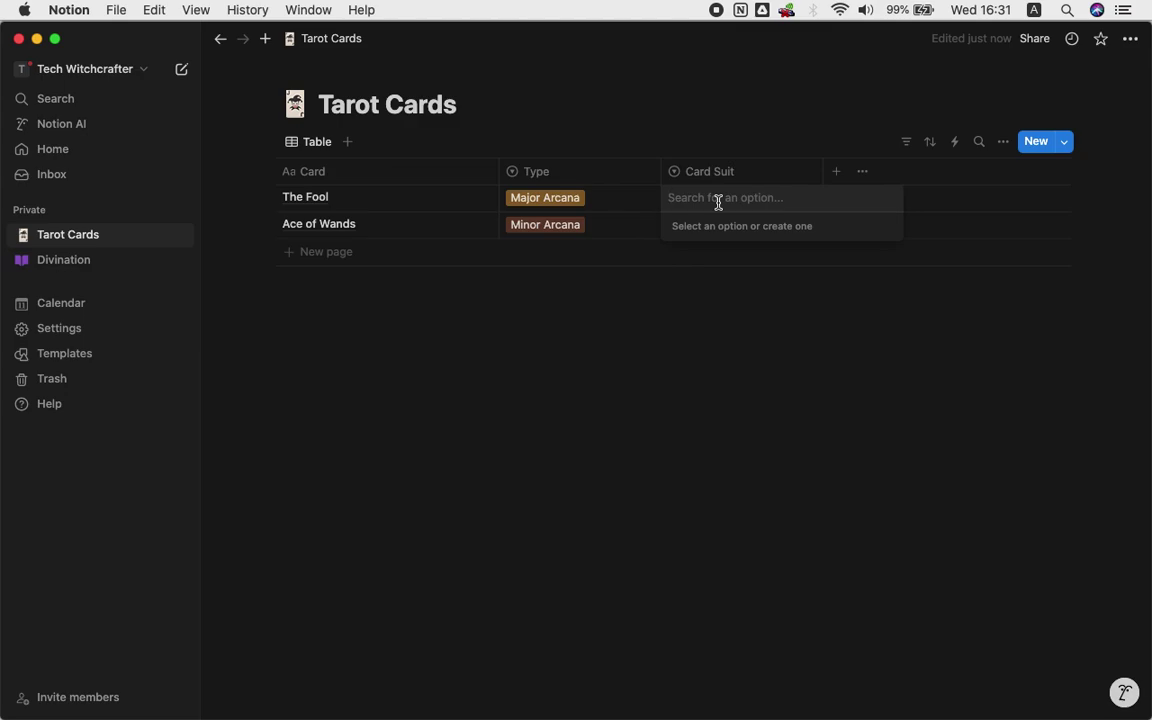
{"action": "type", "text": "Spirit"}
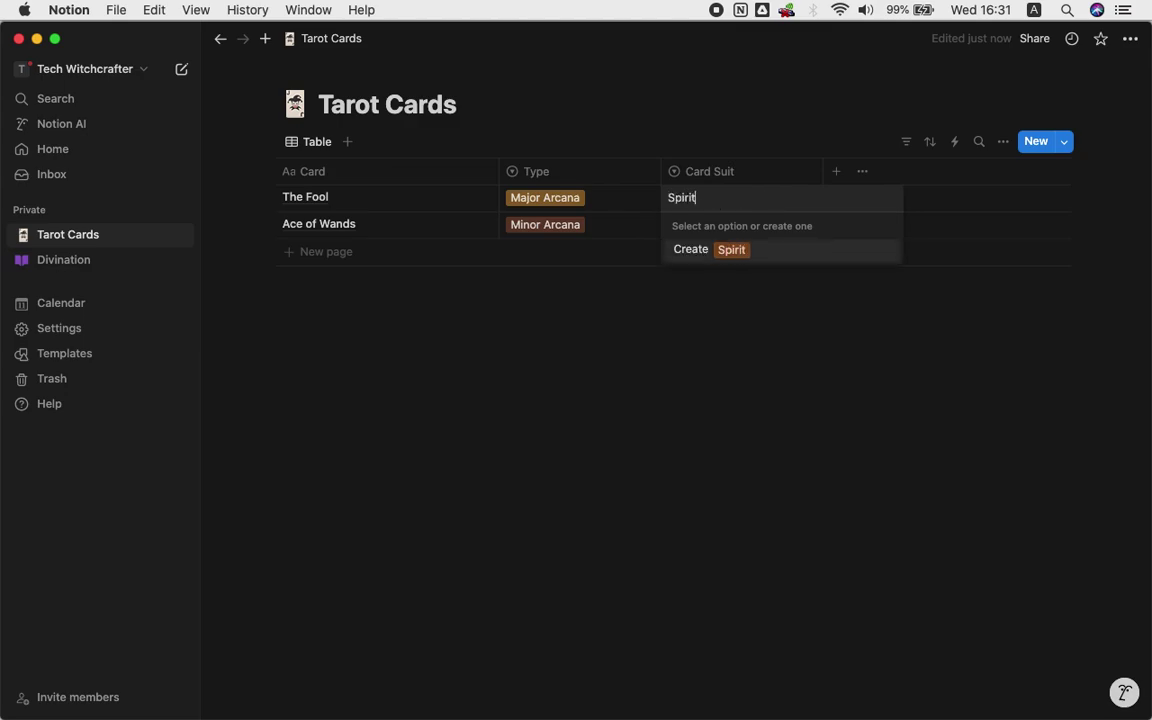
{"action": "key", "text": "Return"}
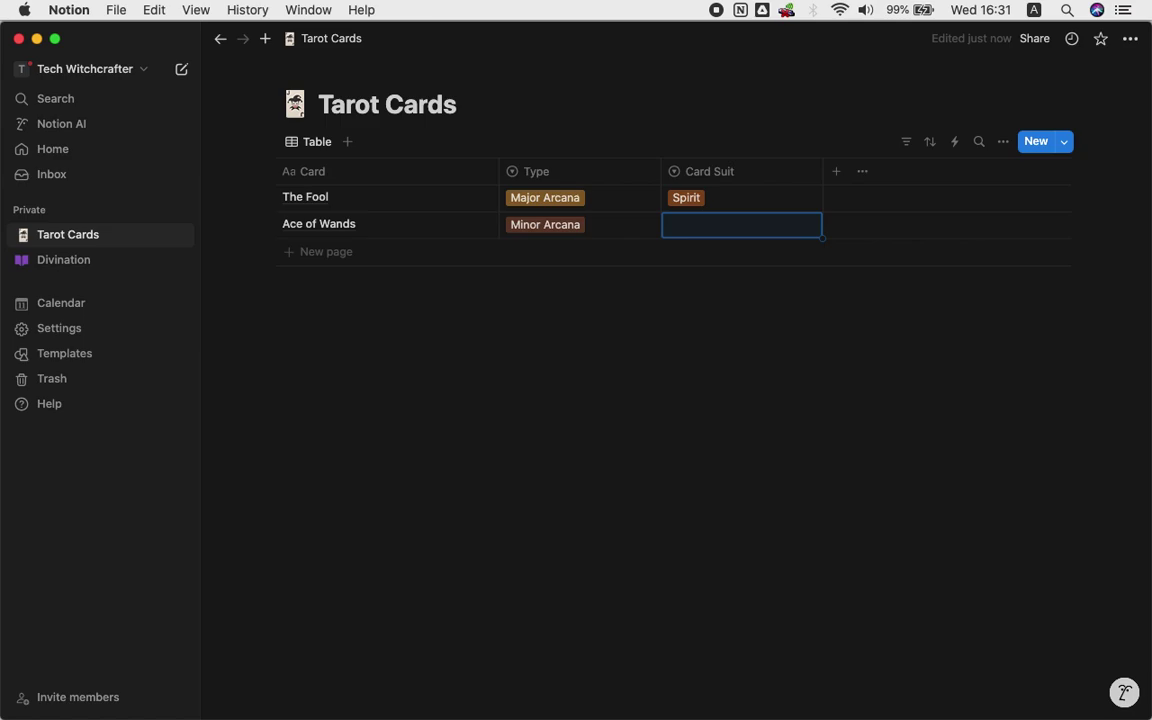
{"action": "type", "text": "Wands"}
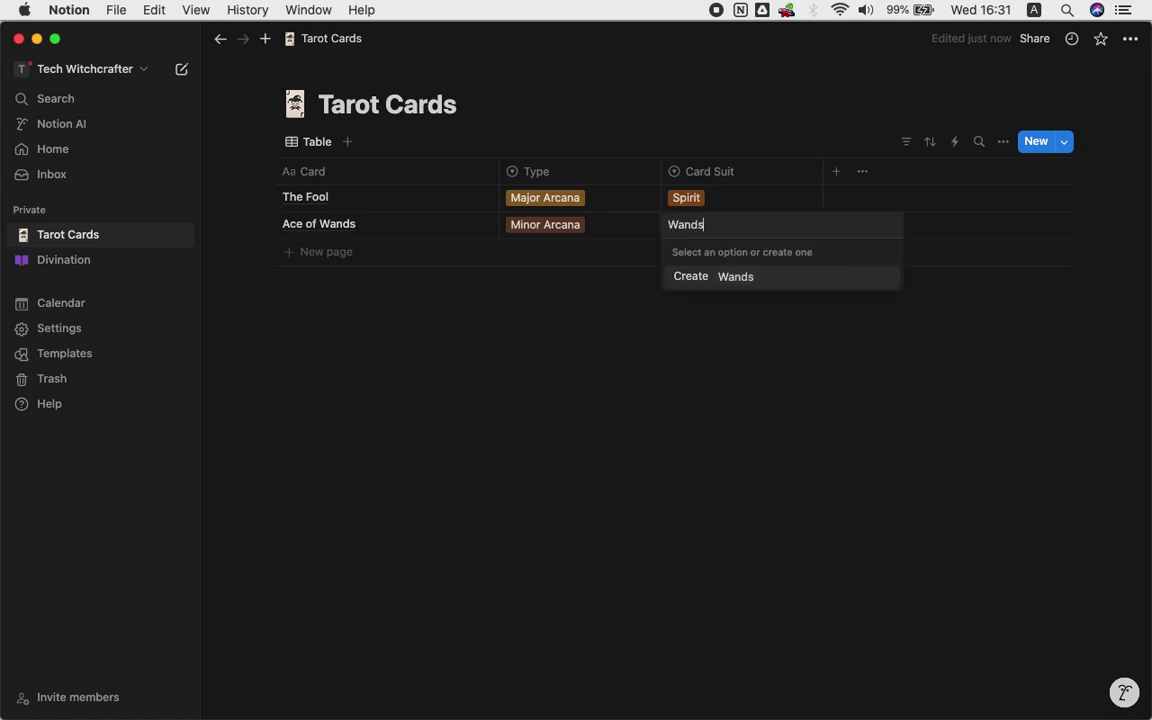
{"action": "key", "text": "Return"}
{"action": "key", "text": "Up"}
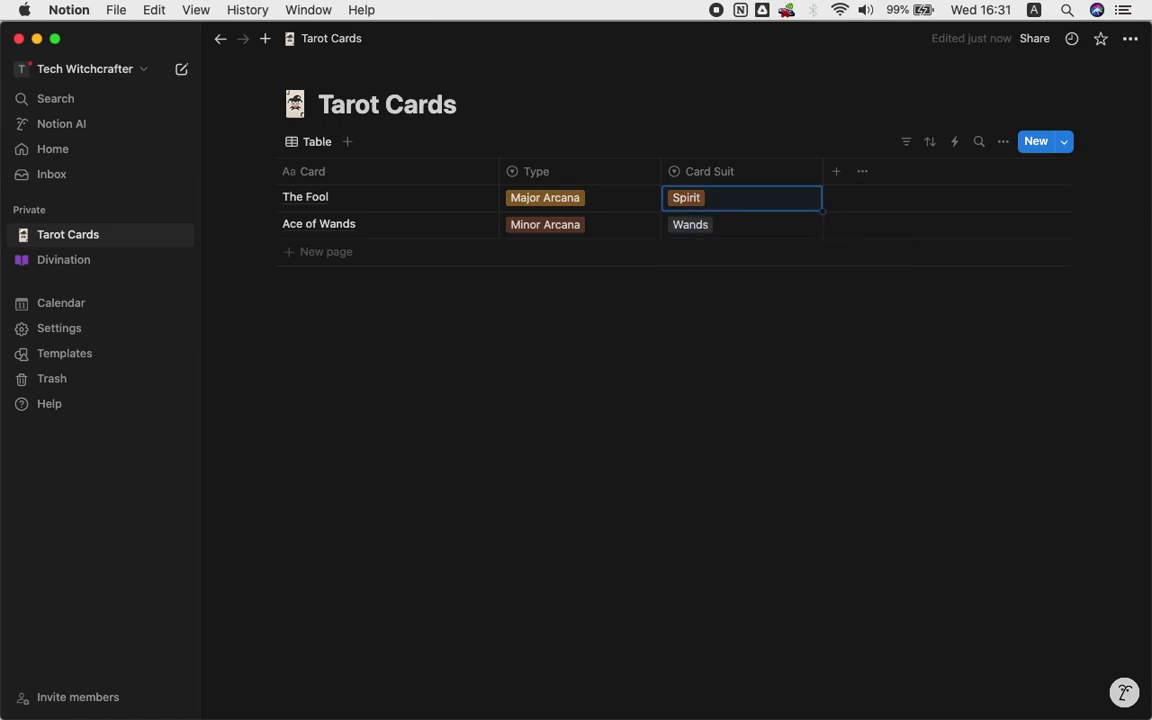
{"action": "key", "text": "Down"}
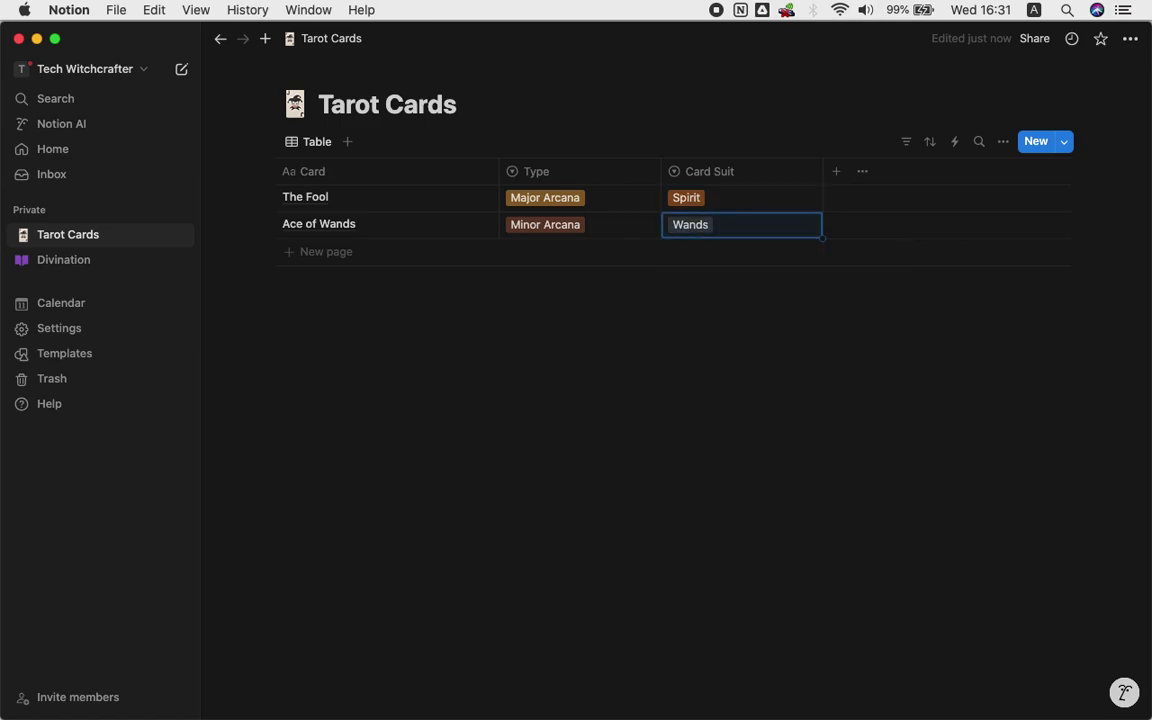
Add a Number property with its default name to the table and close the property settings
{"action": "left_click", "coordinate": [836, 172]}
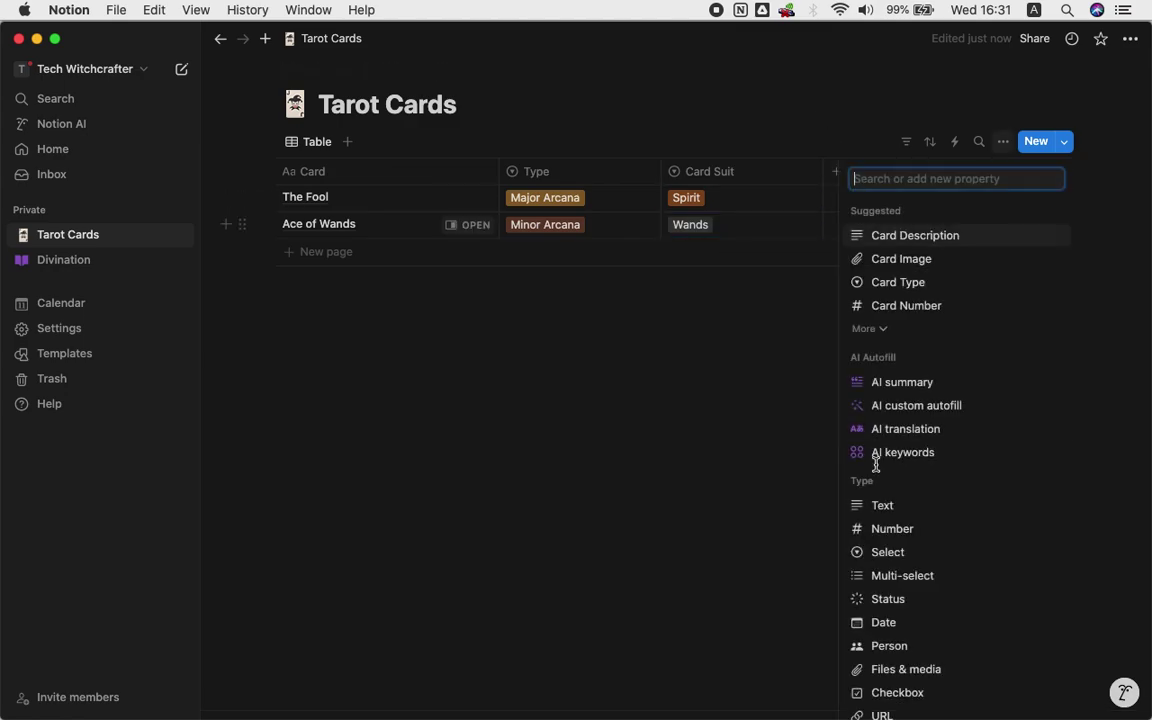
{"action": "left_click", "coordinate": [893, 528]}
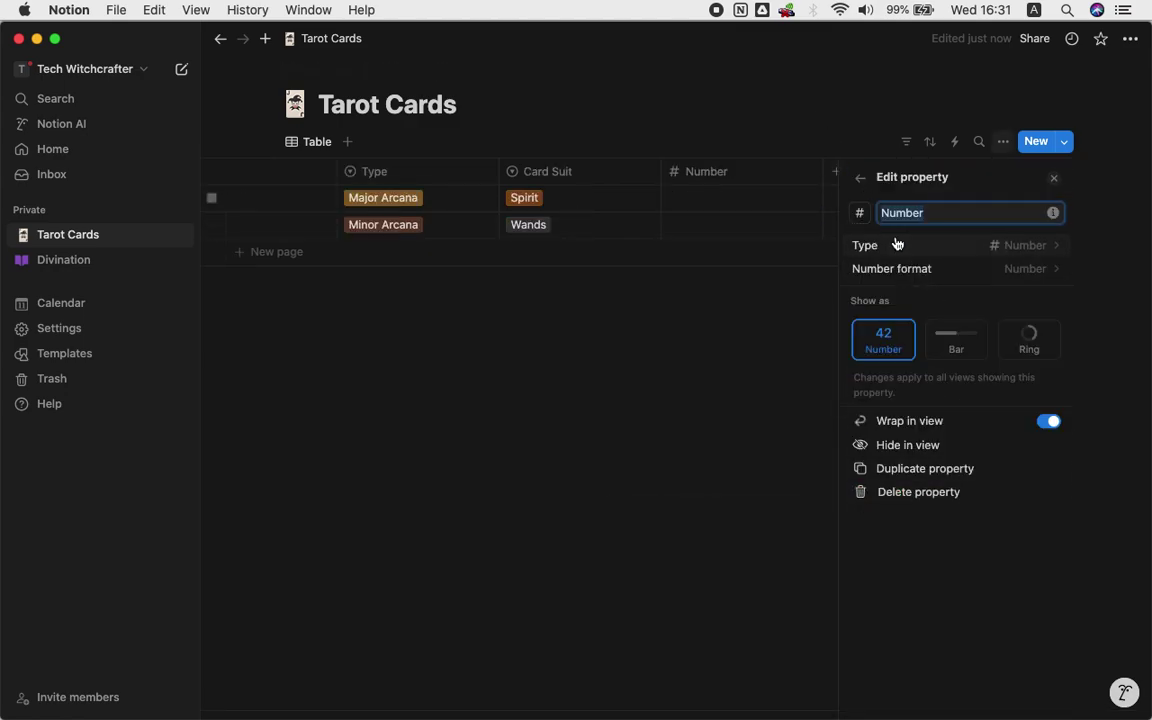
{"action": "left_click", "coordinate": [255, 204]}
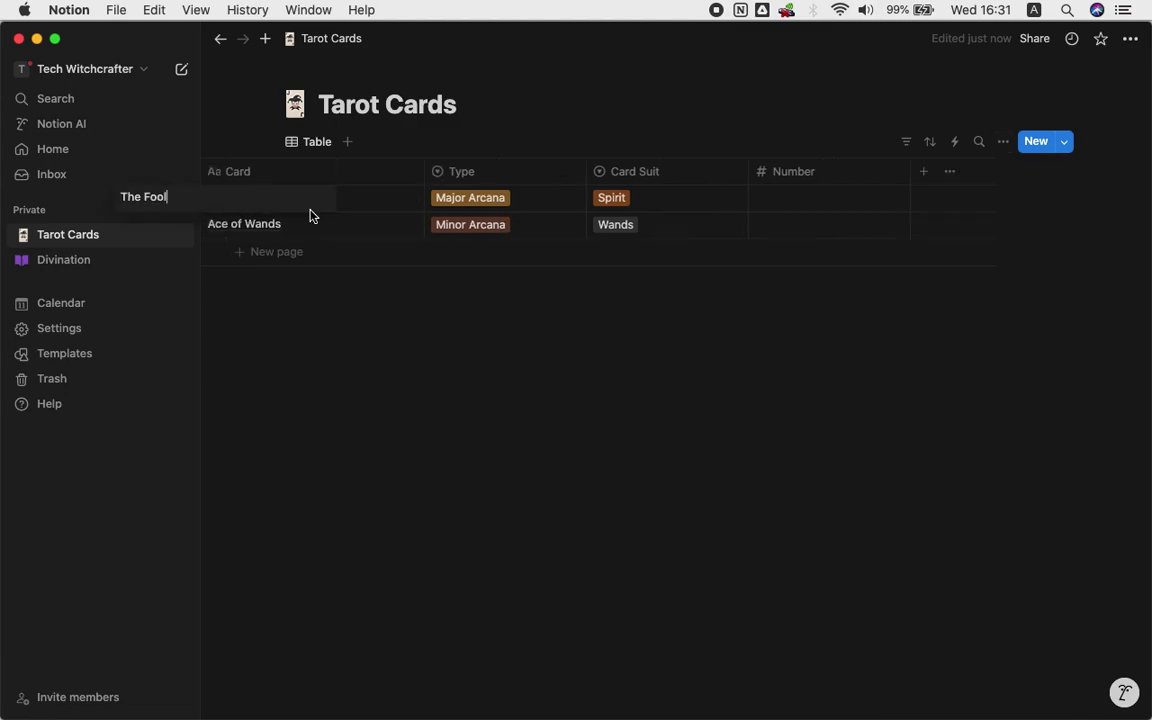
{"action": "key", "text": "Escape"}
Set The Fool's Number value to 0
{"action": "left_click", "coordinate": [816, 200]}
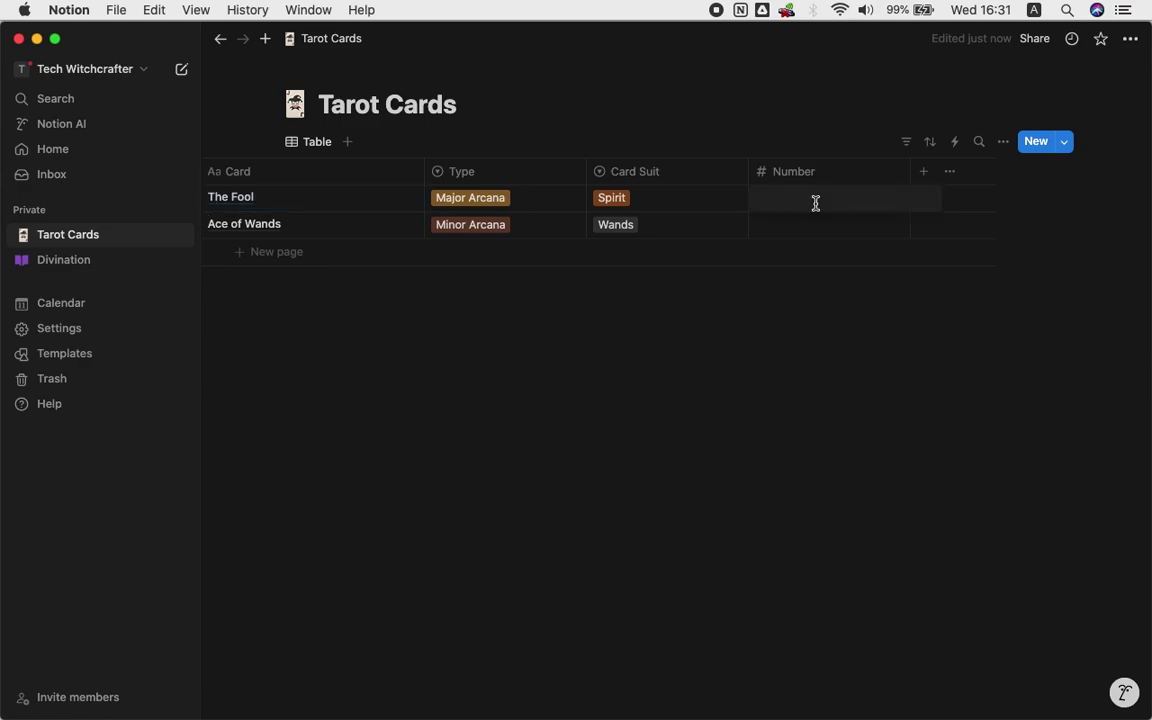
{"action": "type", "text": "1"}
{"action": "type", "text": "0"}
{"action": "key", "text": "Return"}
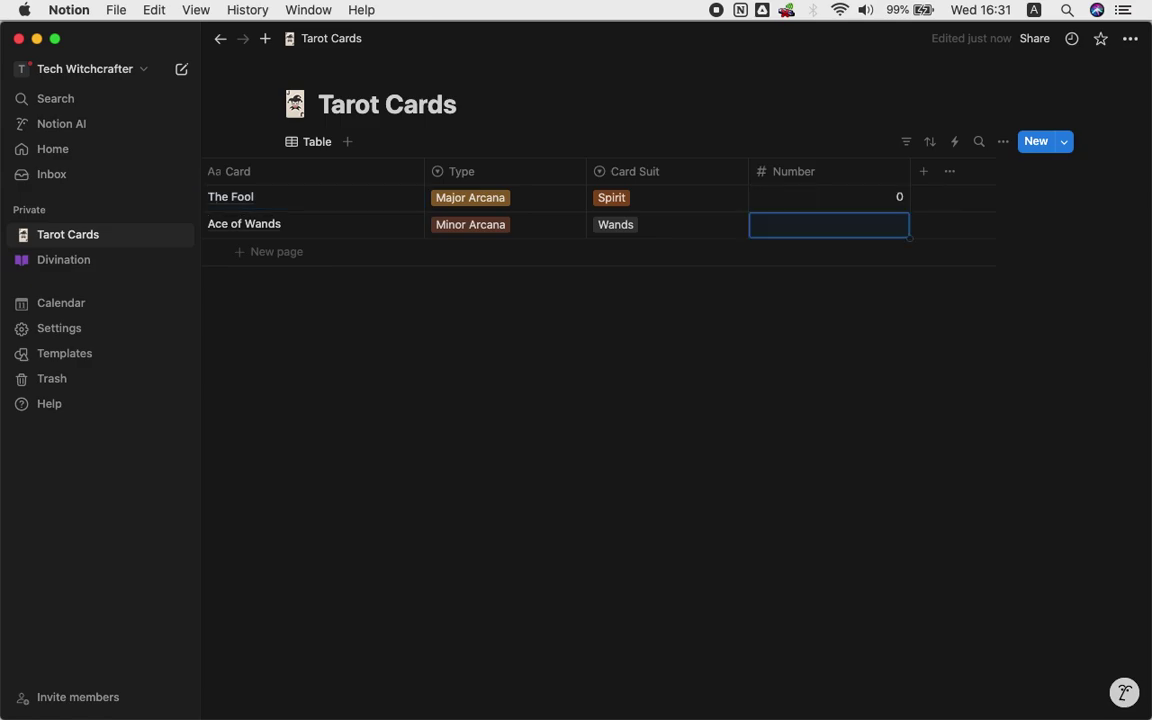
Move the Number column to the front of the table and narrow the Number, Card, Type and Card Suit columns to fit their contents
{"action": "left_click_drag", "start_coordinate": [868, 175], "coordinate": [290, 172]}
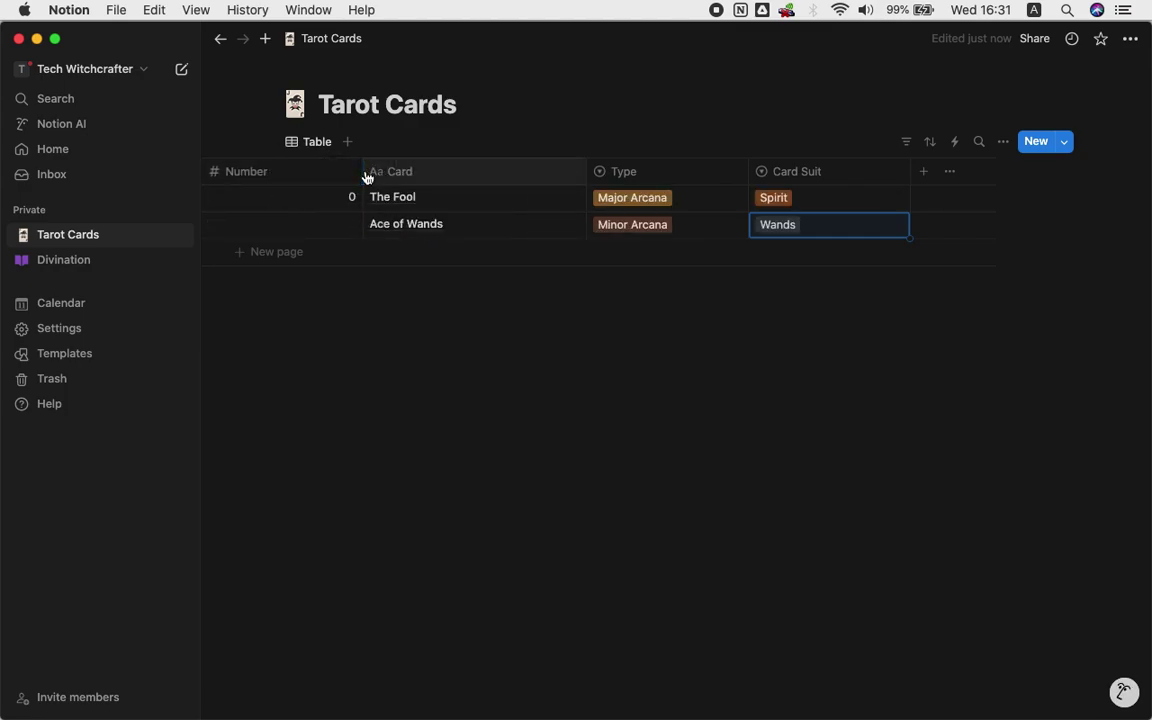
{"action": "left_click_drag", "start_coordinate": [364, 171], "coordinate": [231, 174]}
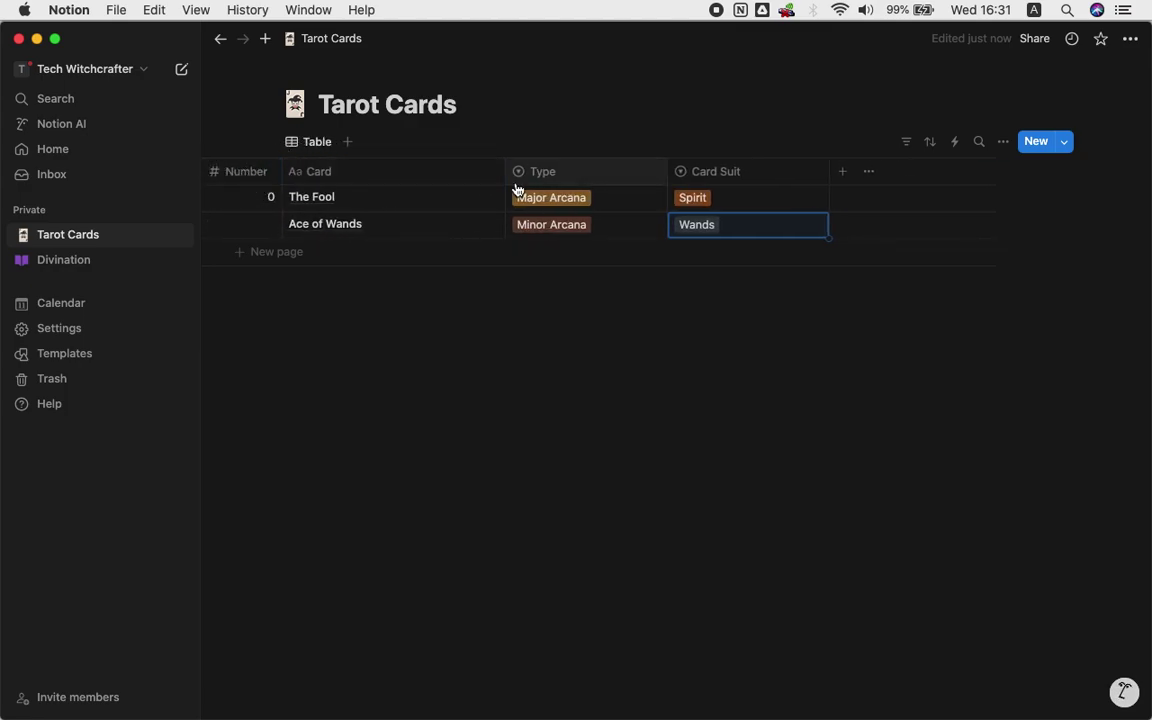
{"action": "left_click_drag", "start_coordinate": [505, 171], "coordinate": [413, 177]}
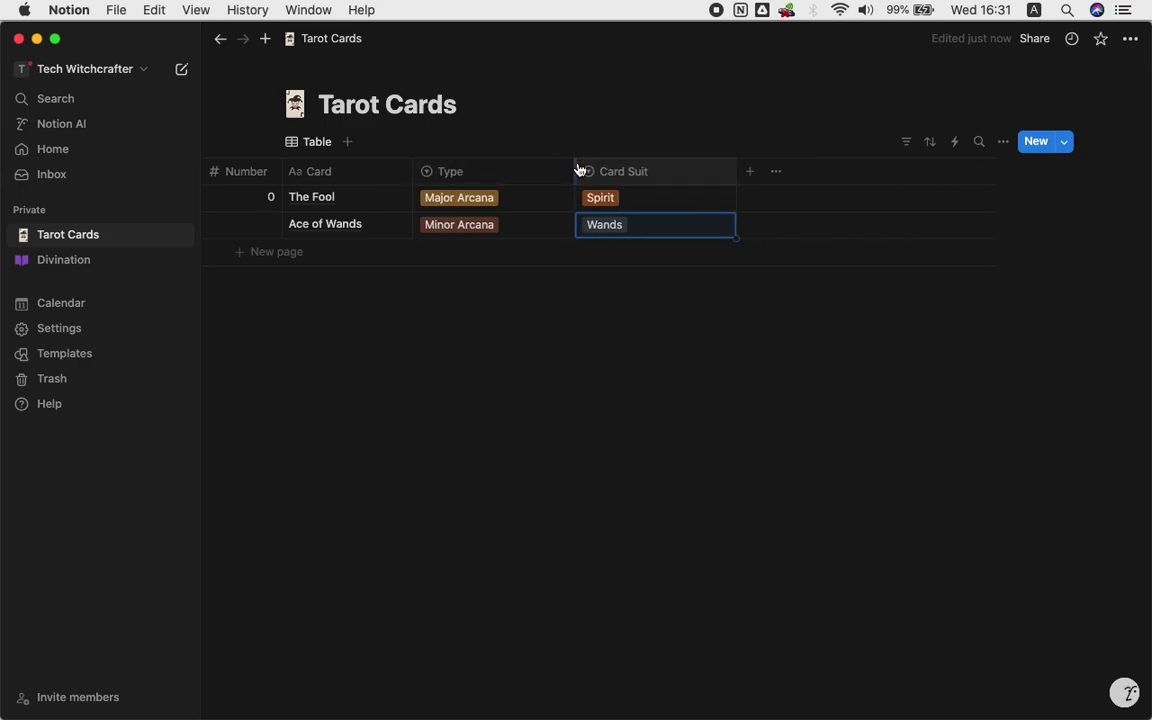
{"action": "left_click_drag", "start_coordinate": [579, 167], "coordinate": [517, 170]}
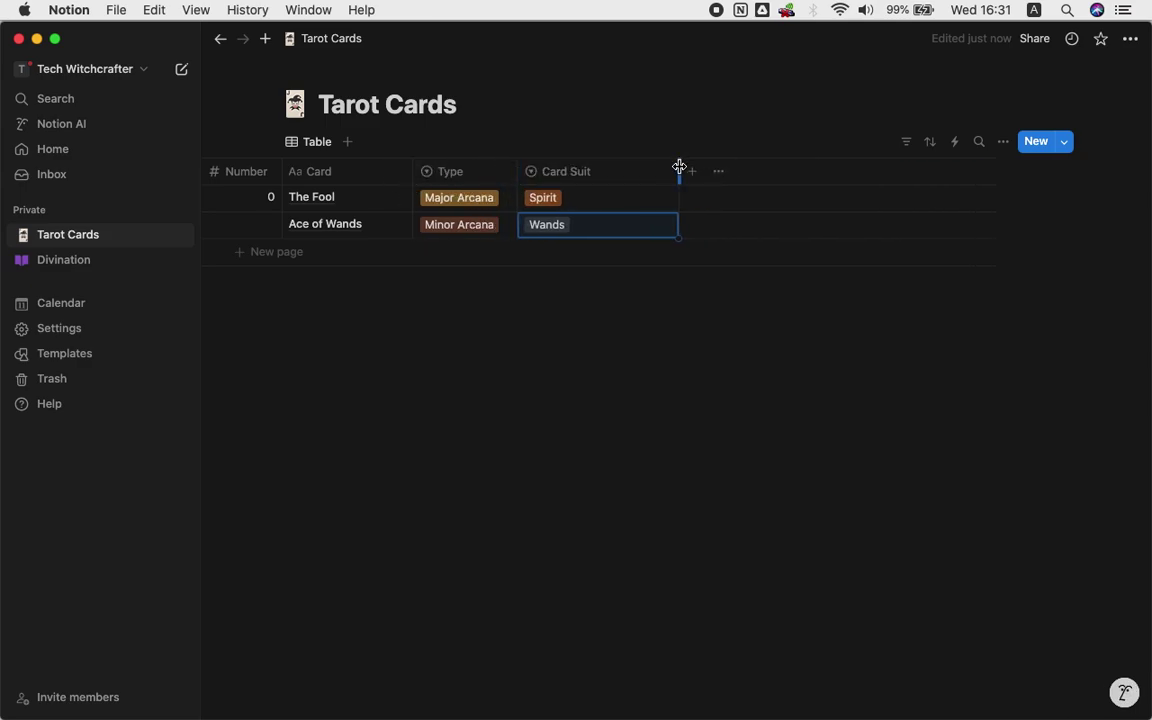
{"action": "left_click_drag", "start_coordinate": [677, 168], "coordinate": [593, 188]}
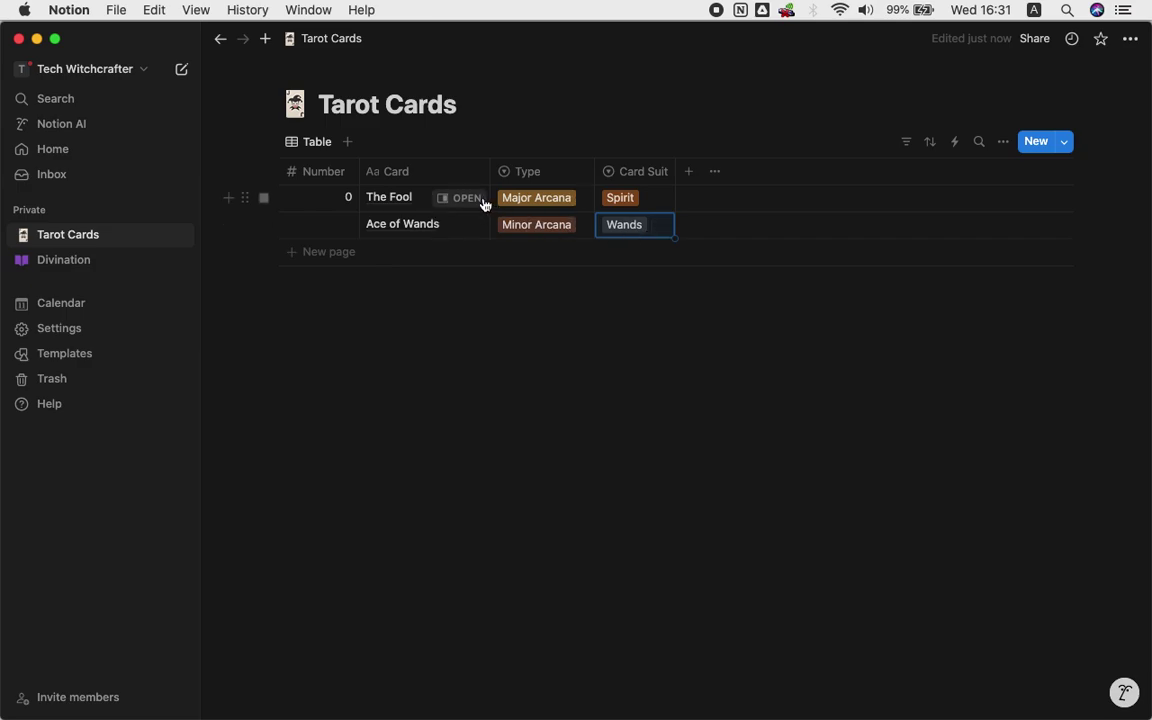
Open The Fool's page beside the table to view its properties and empty body, and close it again
{"action": "left_click", "coordinate": [466, 199]}
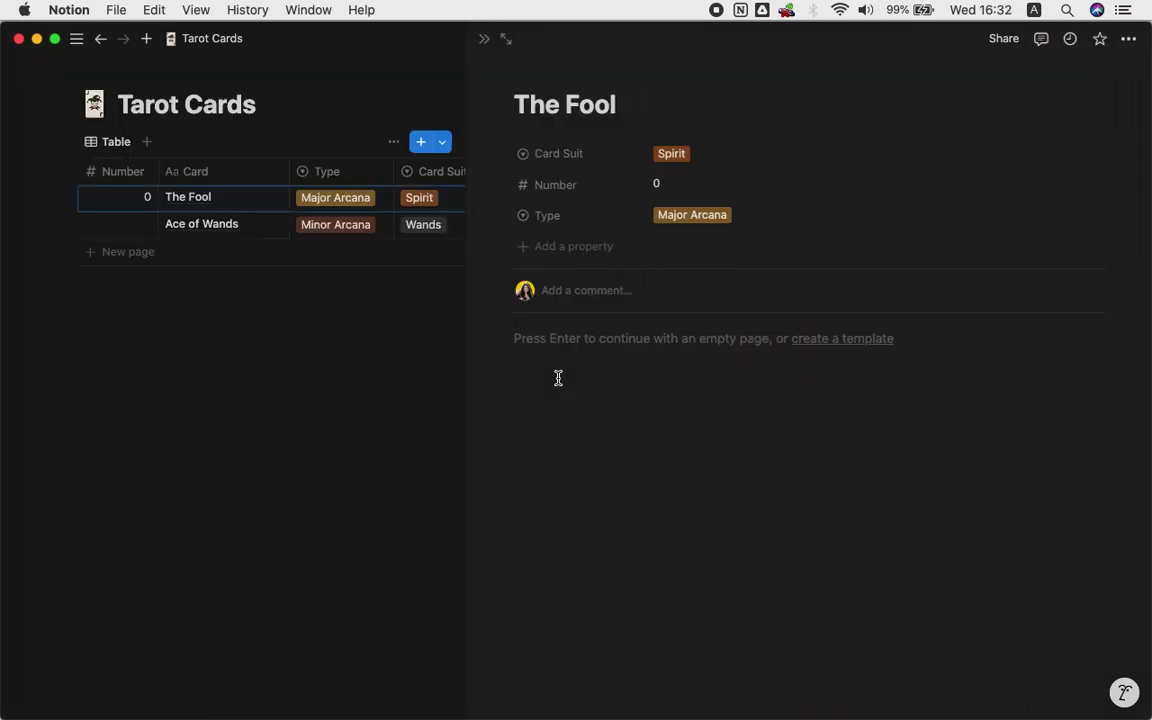
{"action": "left_click", "coordinate": [607, 361]}
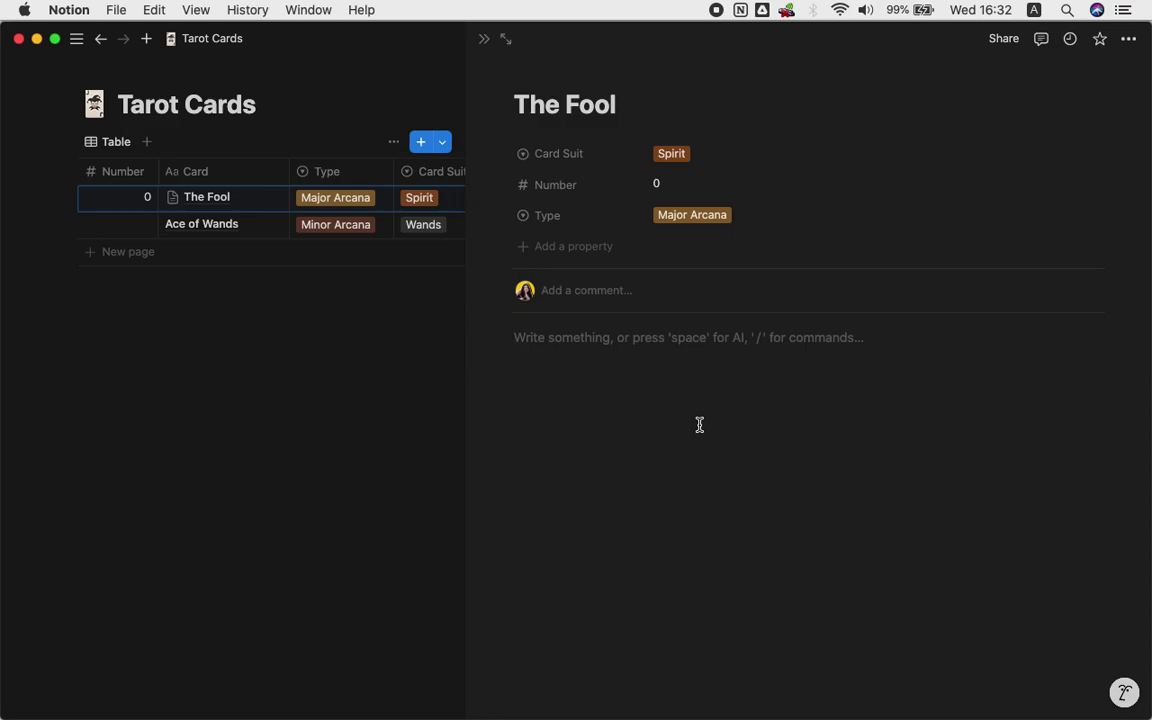
{"action": "left_click", "coordinate": [485, 45]}
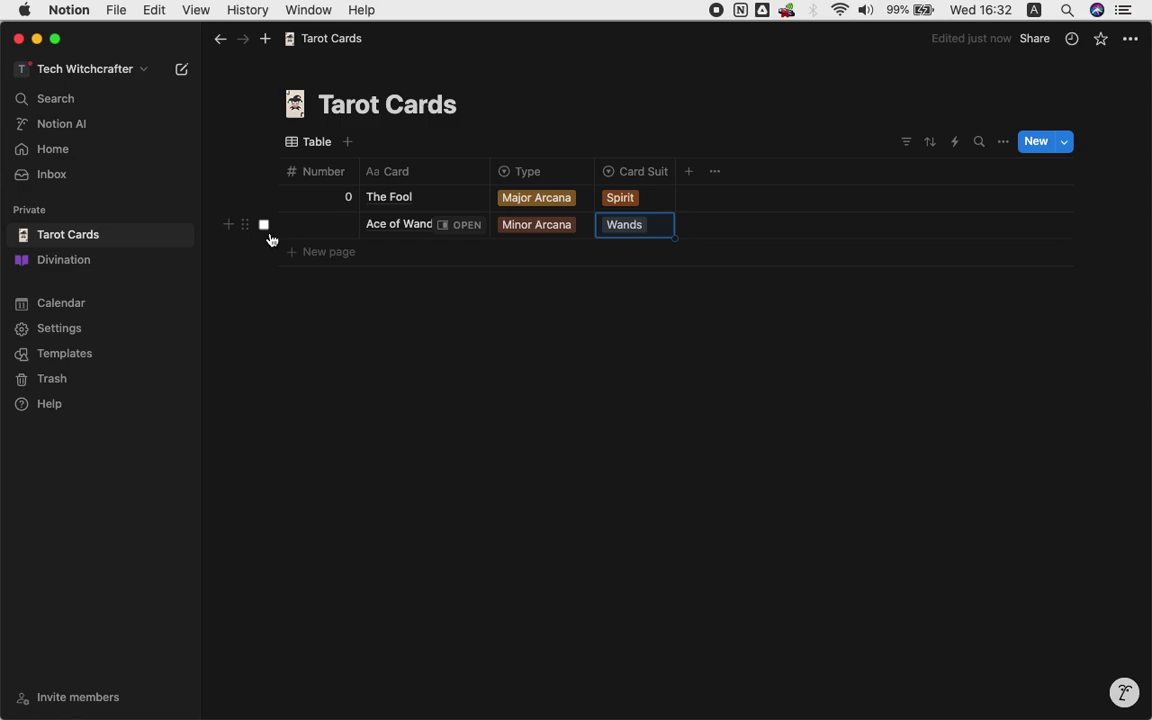
Add a text property named "Meaning" to the Tarot Cards table and close the property settings
{"action": "left_click", "coordinate": [689, 171]}
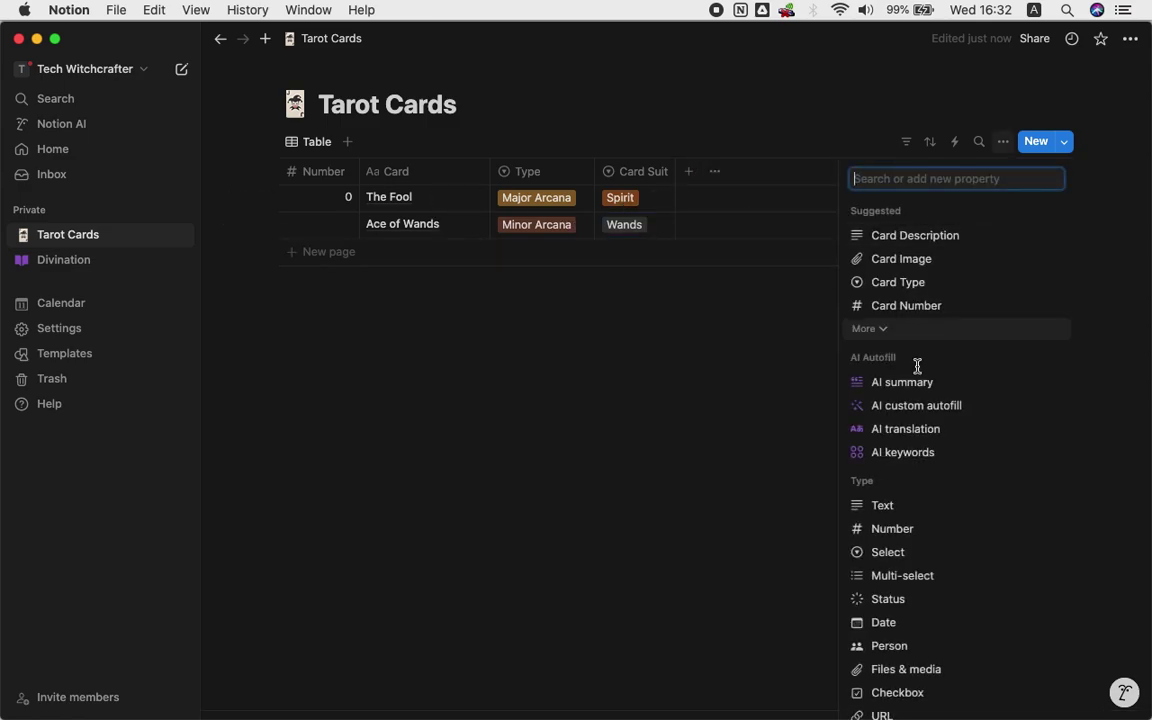
{"action": "left_click", "coordinate": [905, 506]}
{"action": "type", "text": "Meaning"}
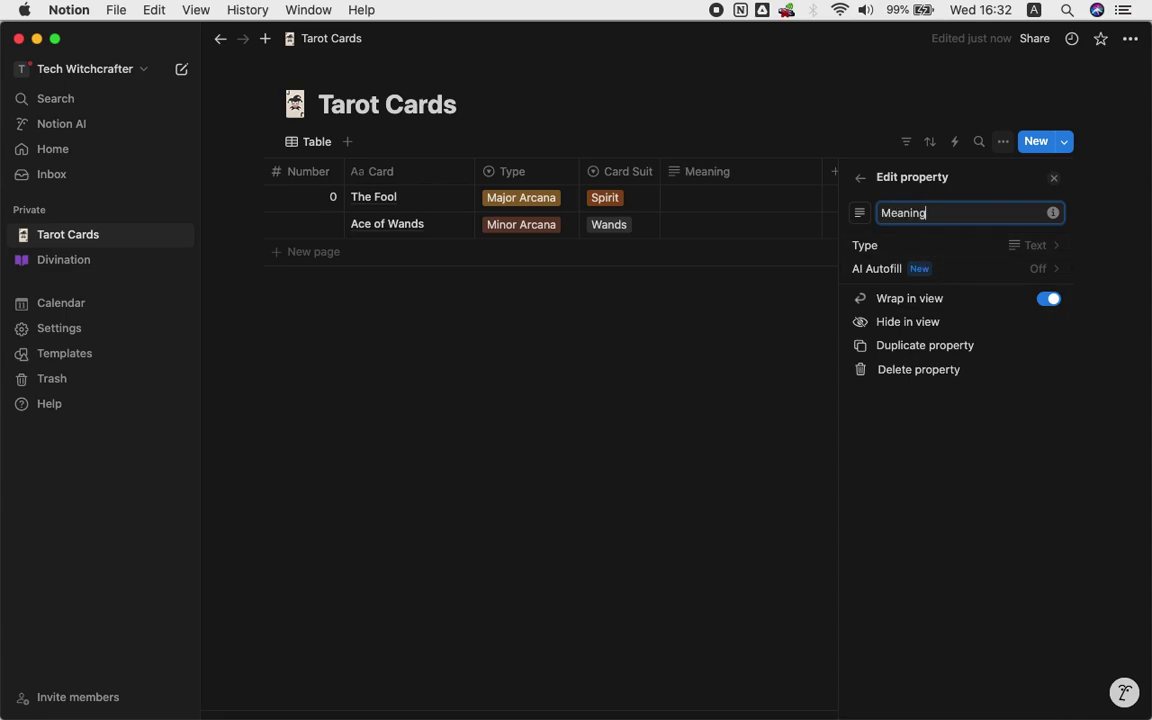
{"action": "left_click", "coordinate": [792, 202]}
Add another text property named "Reversal" after Meaning and close its settings
{"action": "left_click", "coordinate": [834, 180]}
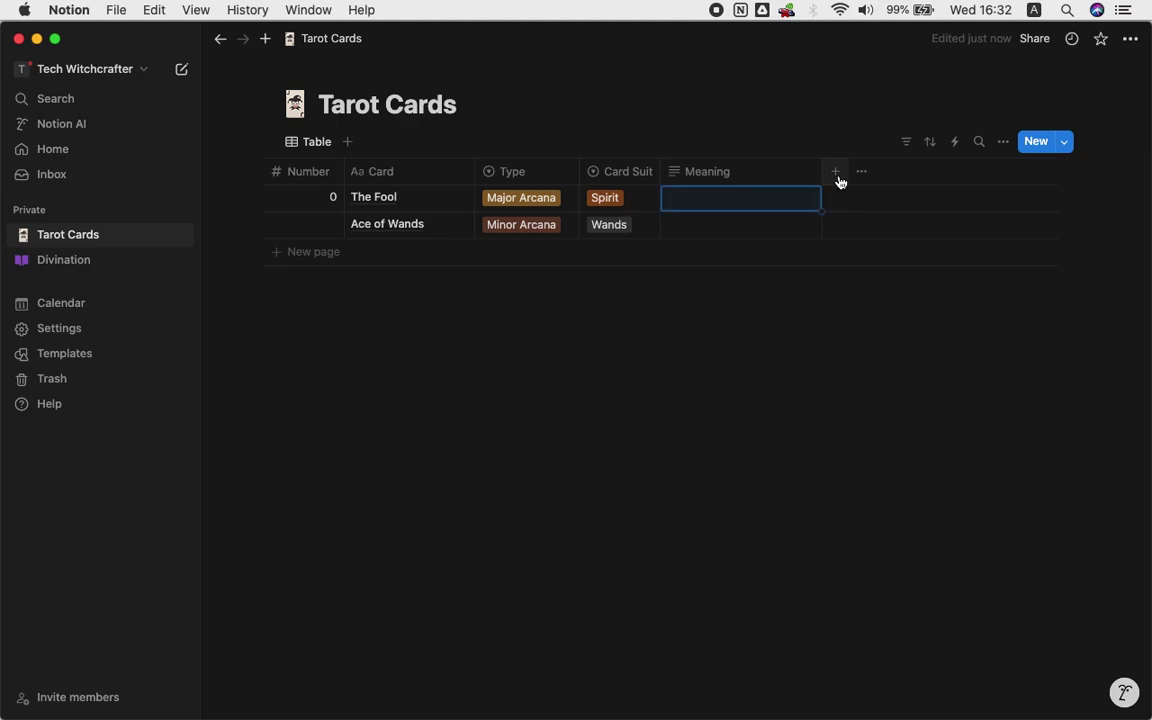
{"action": "left_click", "coordinate": [836, 179]}
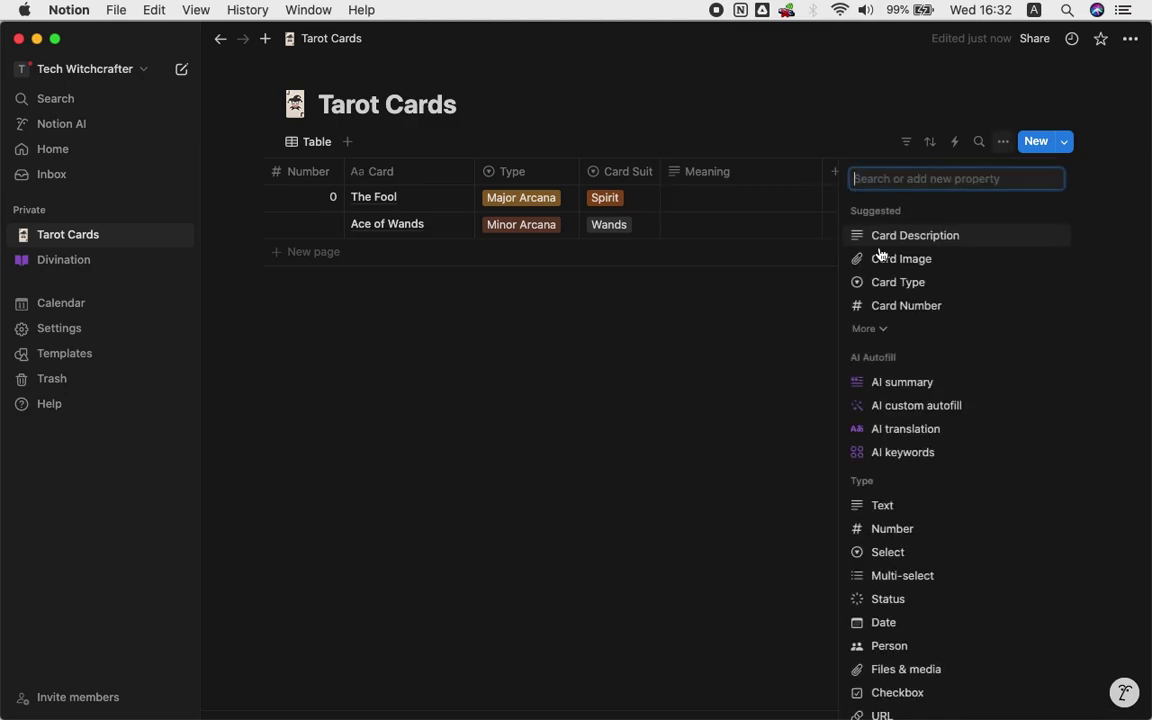
{"action": "left_click", "coordinate": [892, 510]}
{"action": "type", "text": "Reversal"}
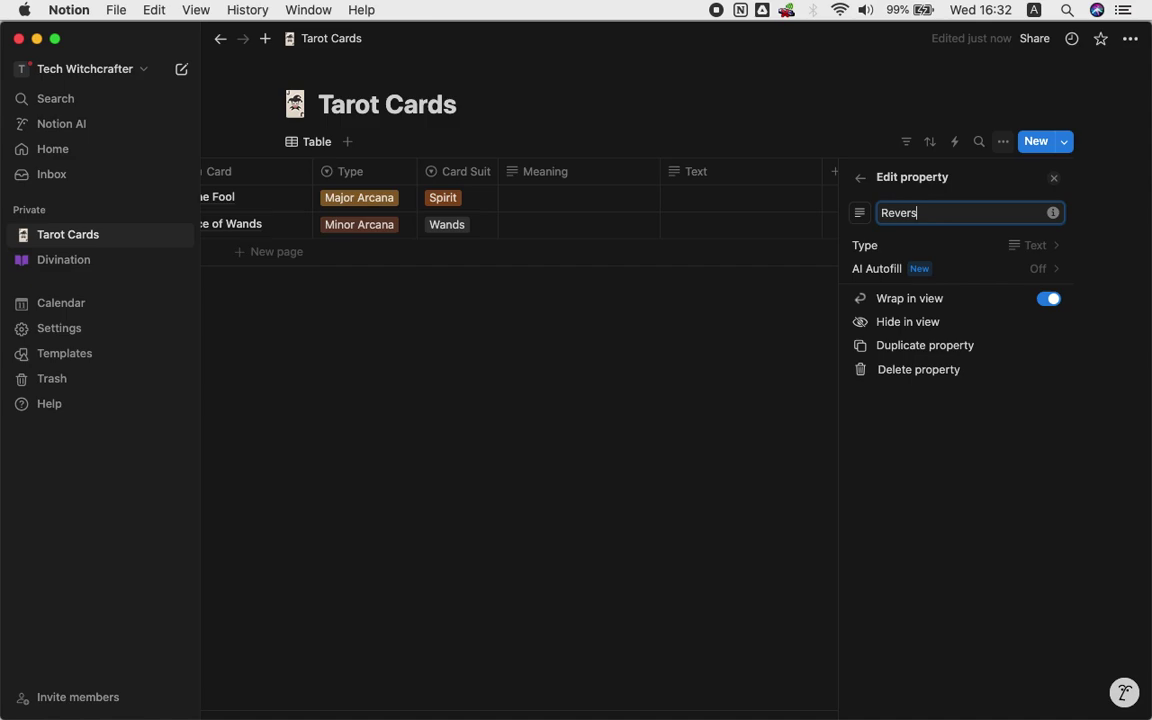
{"action": "left_click", "coordinate": [715, 514]}
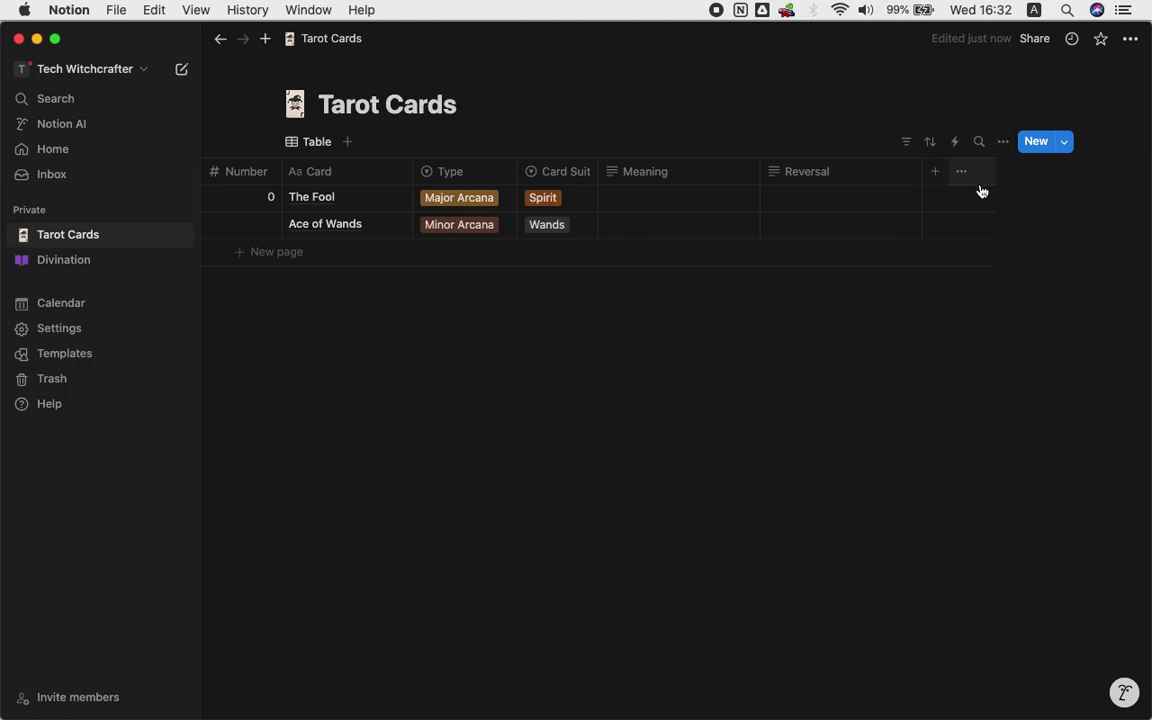
{"action": "scroll", "coordinate": [891, 204], "scroll_direction": "left", "scroll_amount": 2}
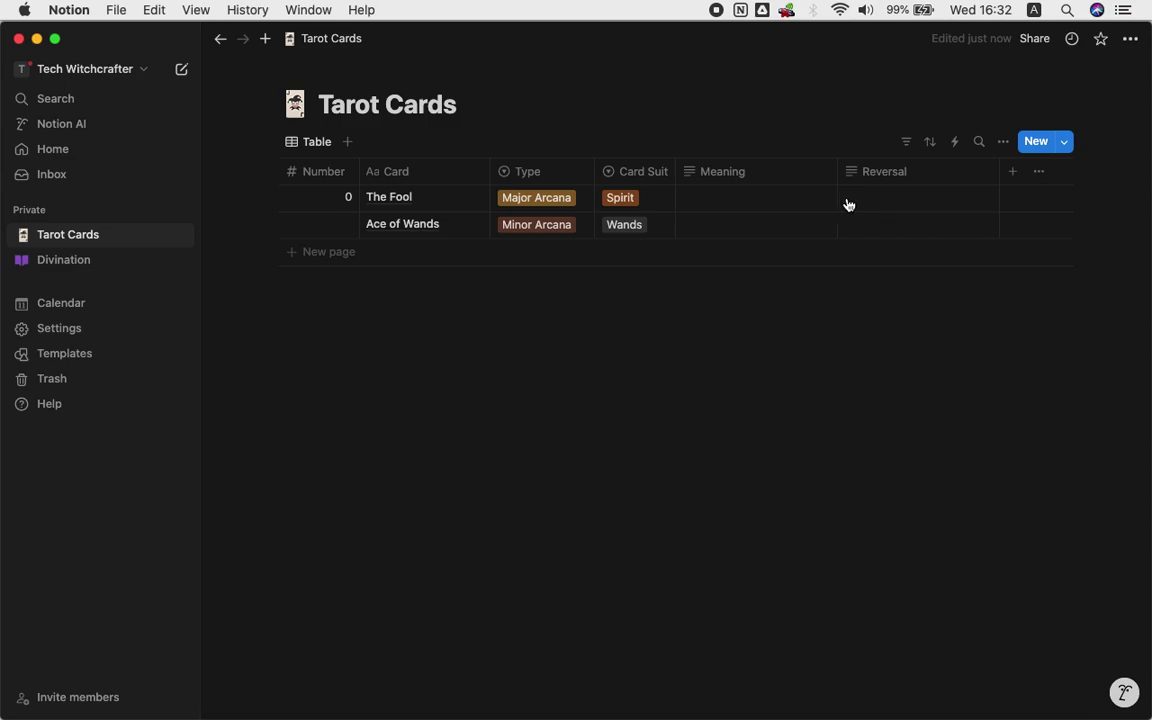
{"action": "left_click", "coordinate": [907, 146]}
{"action": "left_click", "coordinate": [906, 147]}
On The Fool's page, set Meaning to "take a risk, leap of faith, ...." and return to the full table
{"action": "left_click", "coordinate": [461, 205]}
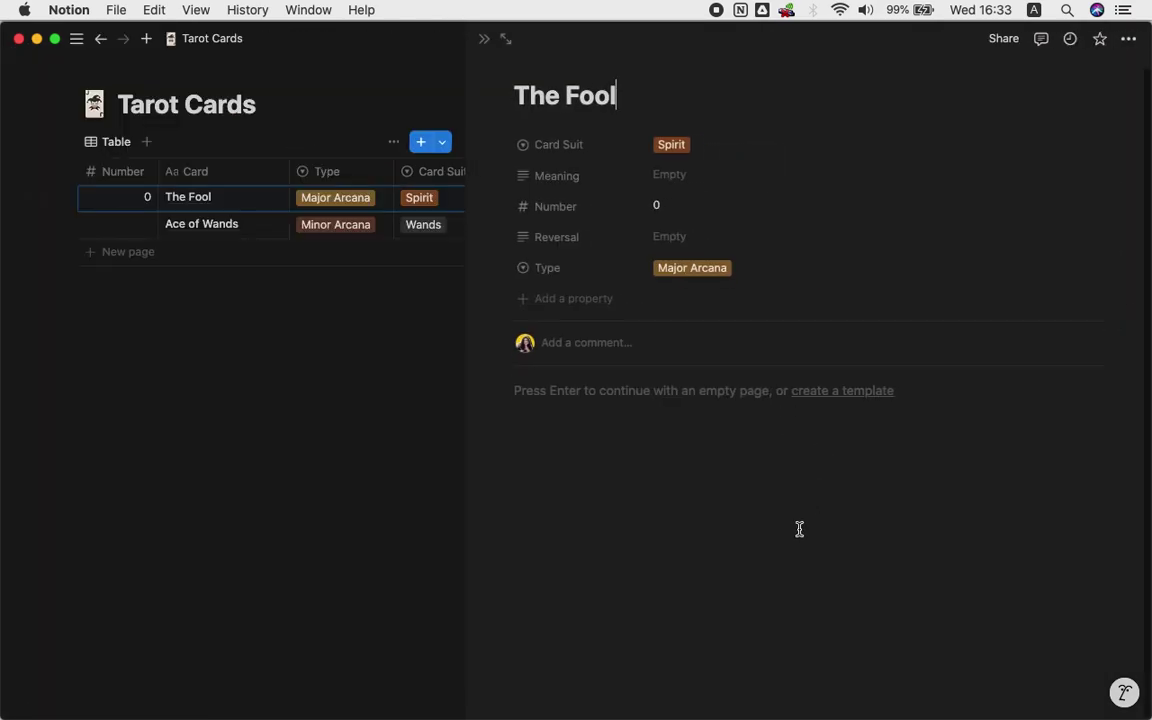
{"action": "left_click", "coordinate": [695, 466]}
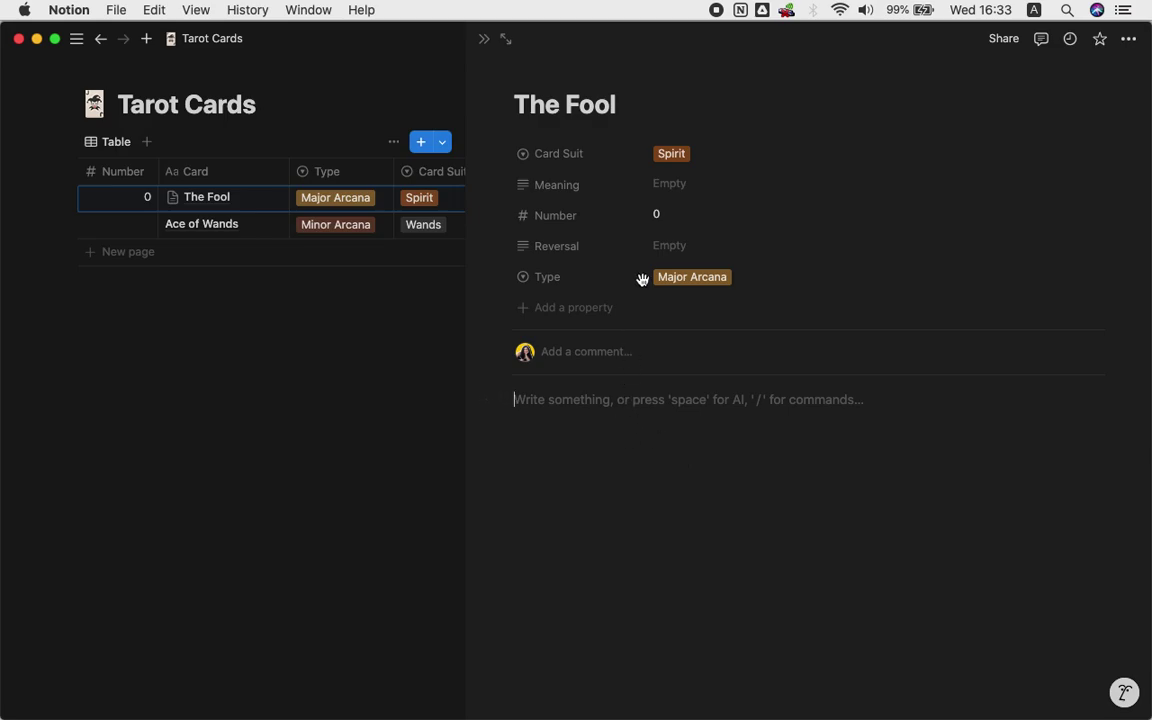
{"action": "left_click", "coordinate": [667, 190]}
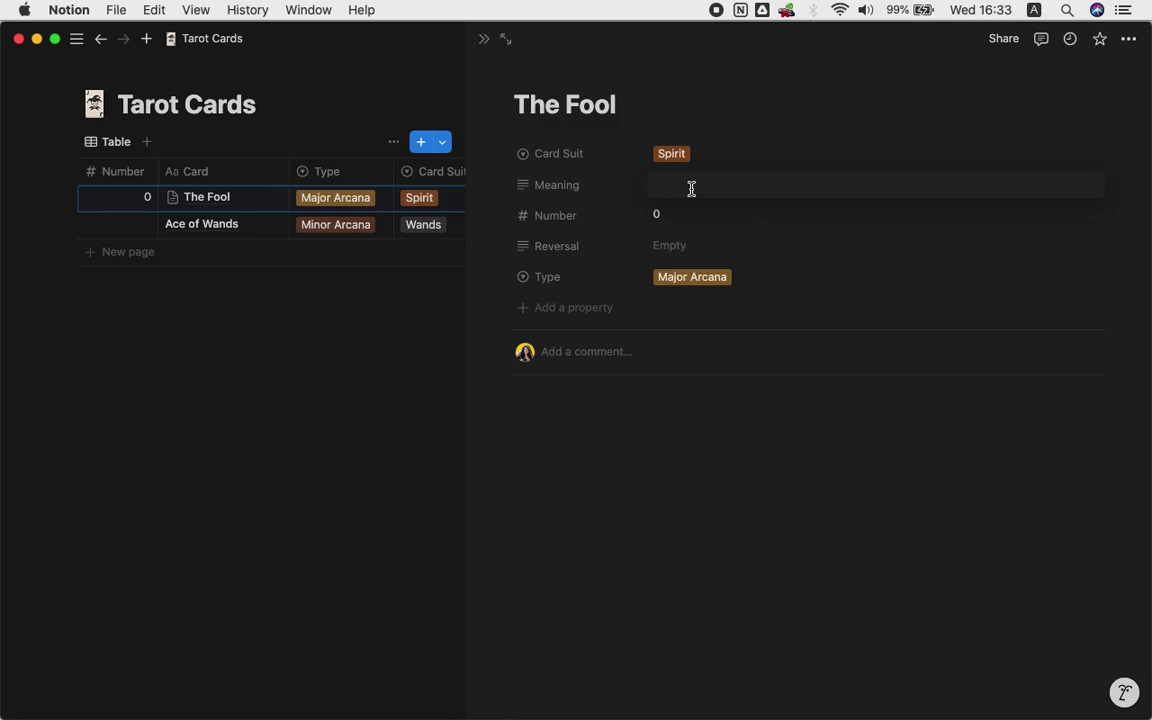
{"action": "type", "text": "take a risk, leap of faith, ..."}
{"action": "key", "text": "Escape"}
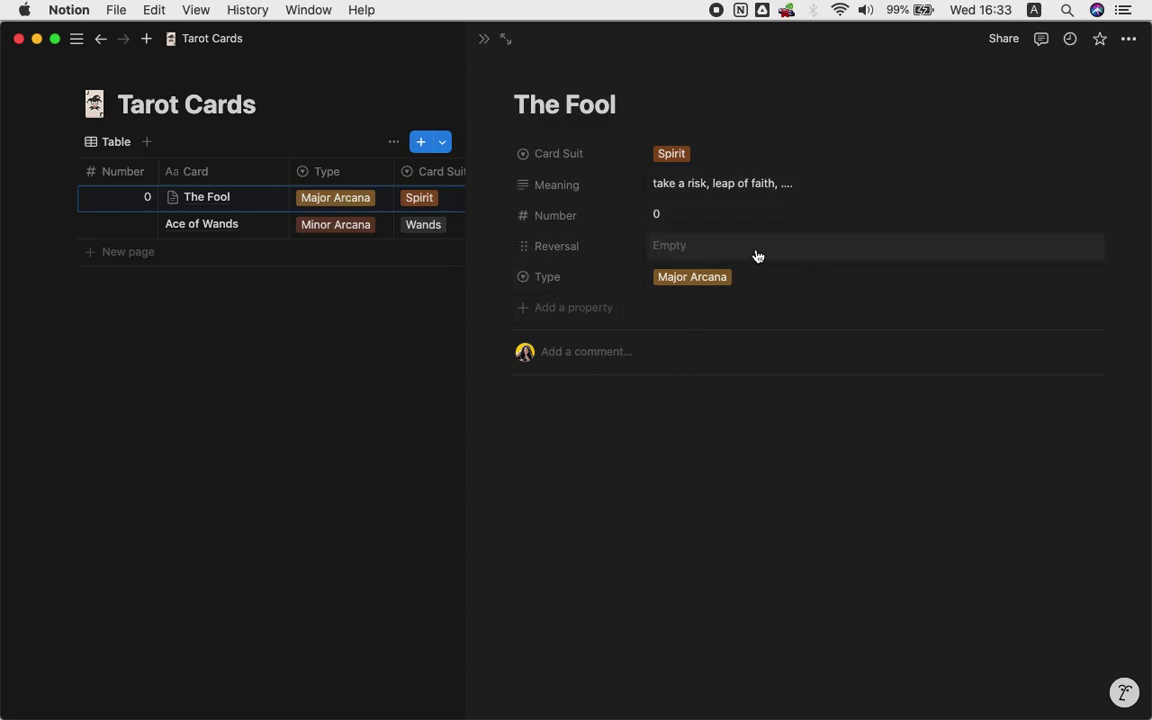
{"action": "left_click", "coordinate": [625, 455]}
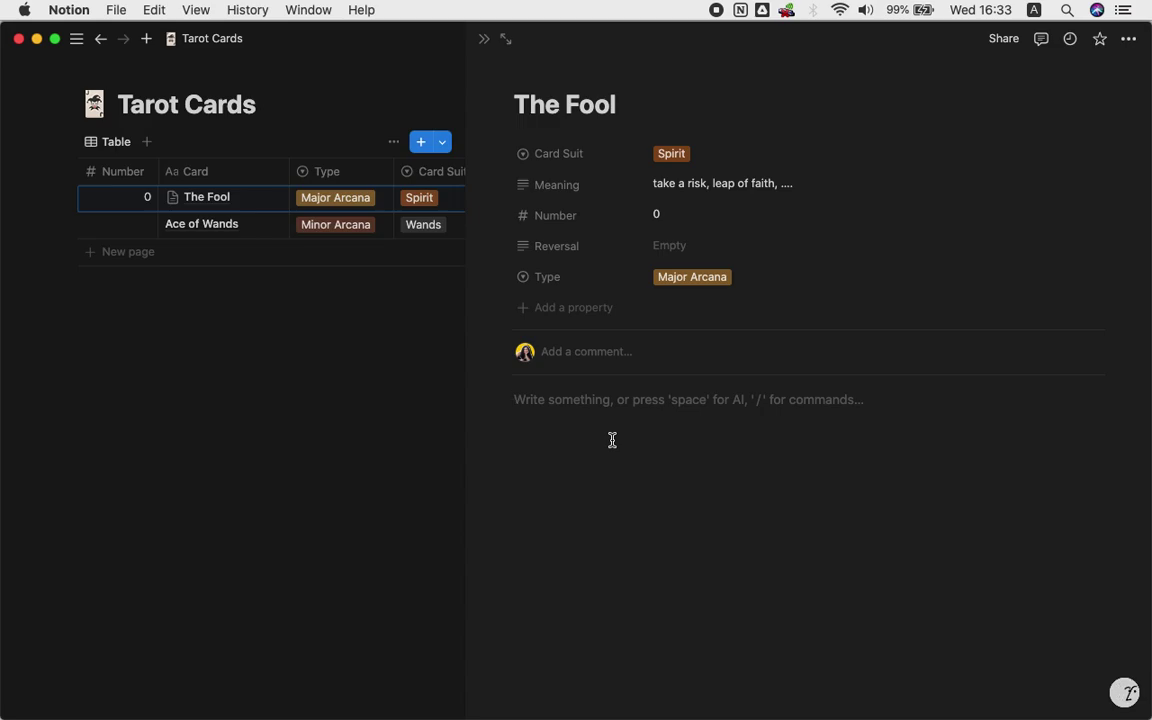
{"action": "left_click", "coordinate": [485, 40]}
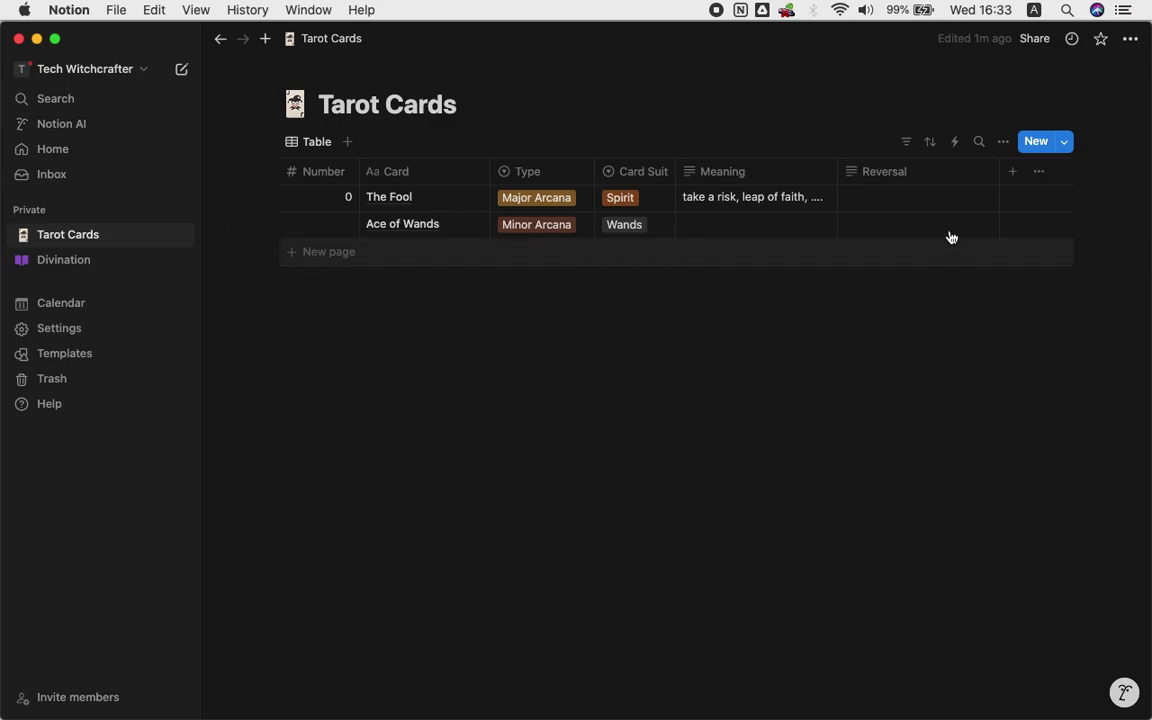
Add a Files & media property named "Card image" to the table and close its settings
{"action": "left_click", "coordinate": [1010, 175]}
{"action": "scroll", "coordinate": [910, 530], "scroll_direction": "down", "scroll_amount": 5}
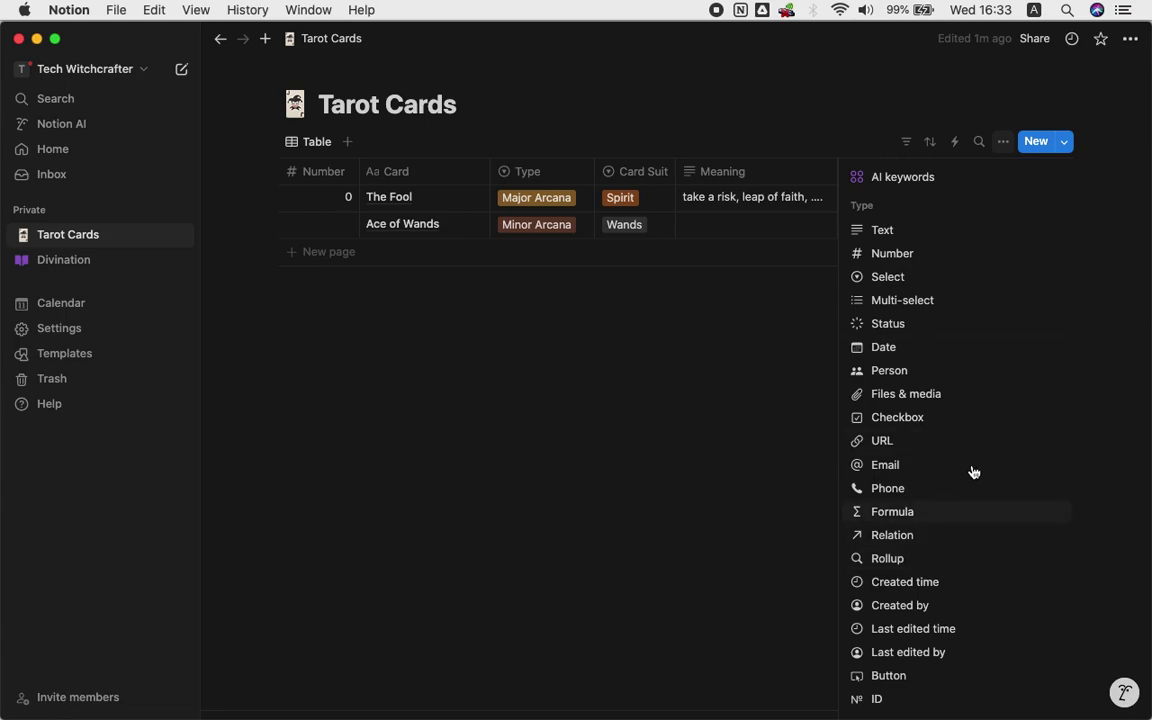
{"action": "scroll", "coordinate": [975, 480], "scroll_direction": "down", "scroll_amount": 5}
{"action": "scroll", "coordinate": [980, 490], "scroll_direction": "up", "scroll_amount": 2}
{"action": "scroll", "coordinate": [978, 489], "scroll_direction": "up", "scroll_amount": 3}
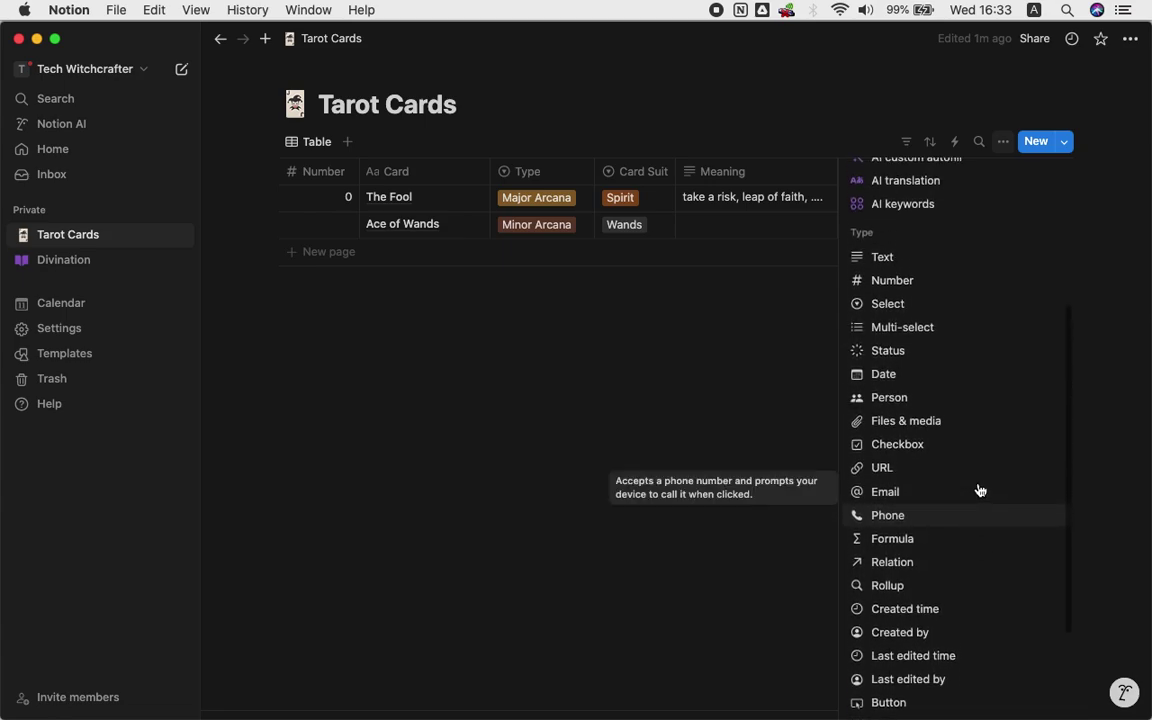
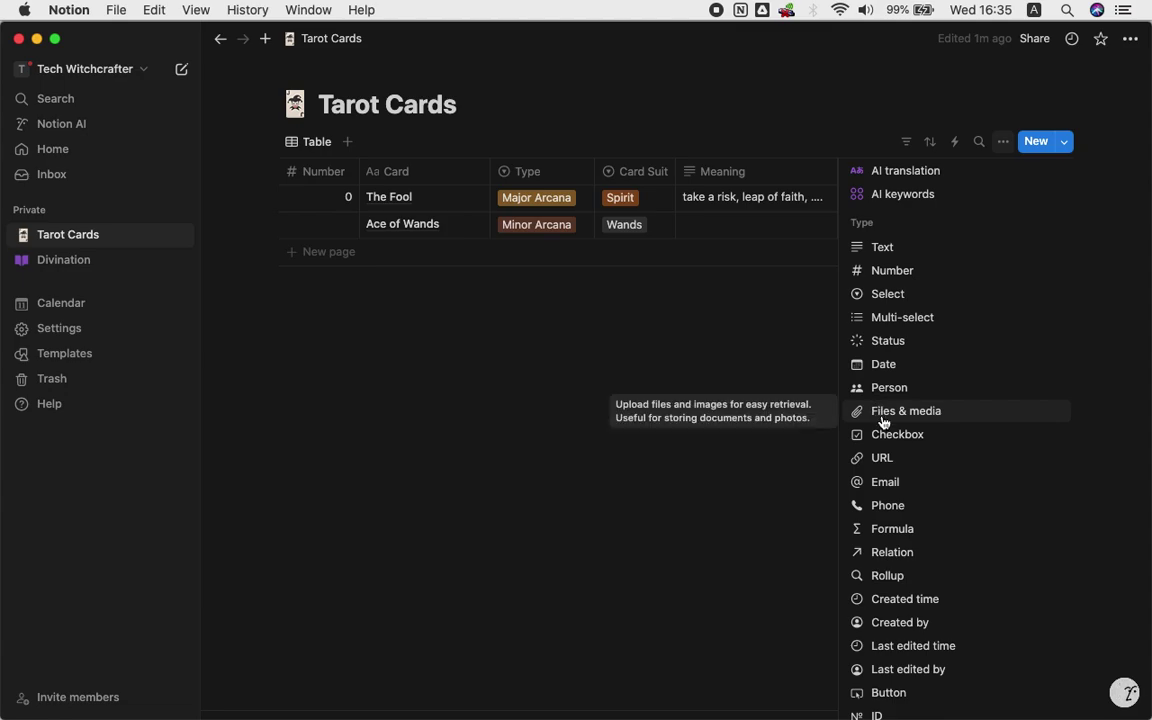
{"action": "scroll", "coordinate": [883, 422], "scroll_direction": "down", "scroll_amount": 4}
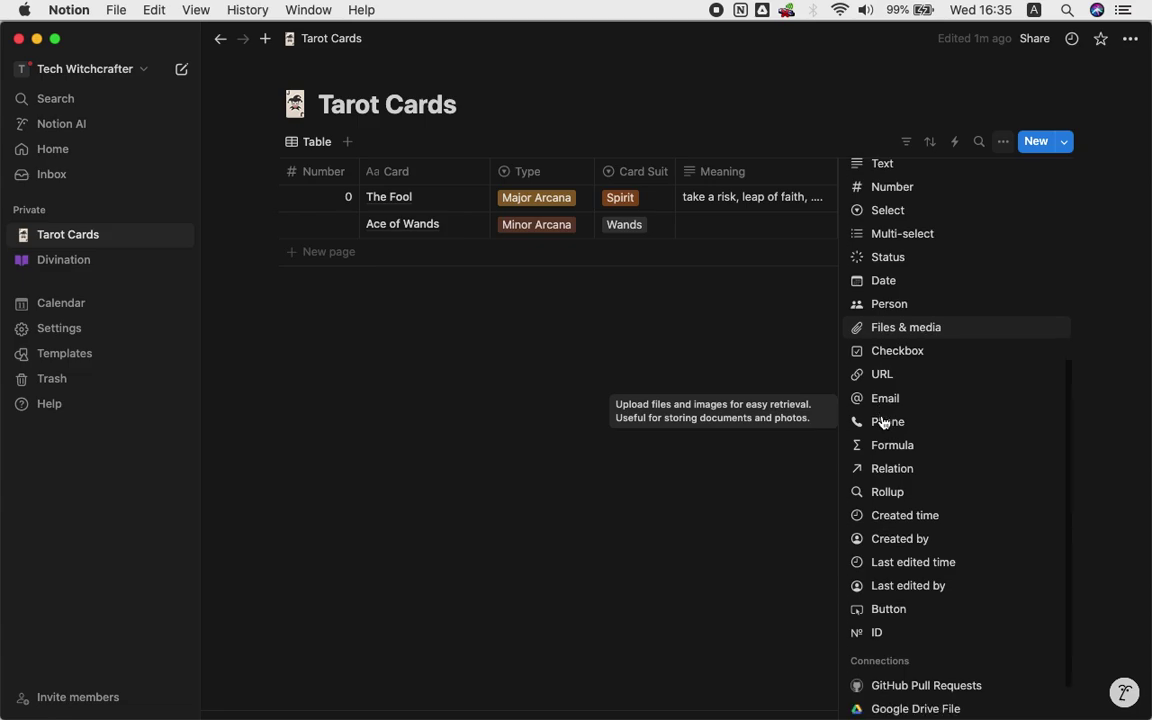
{"action": "left_click", "coordinate": [912, 329]}
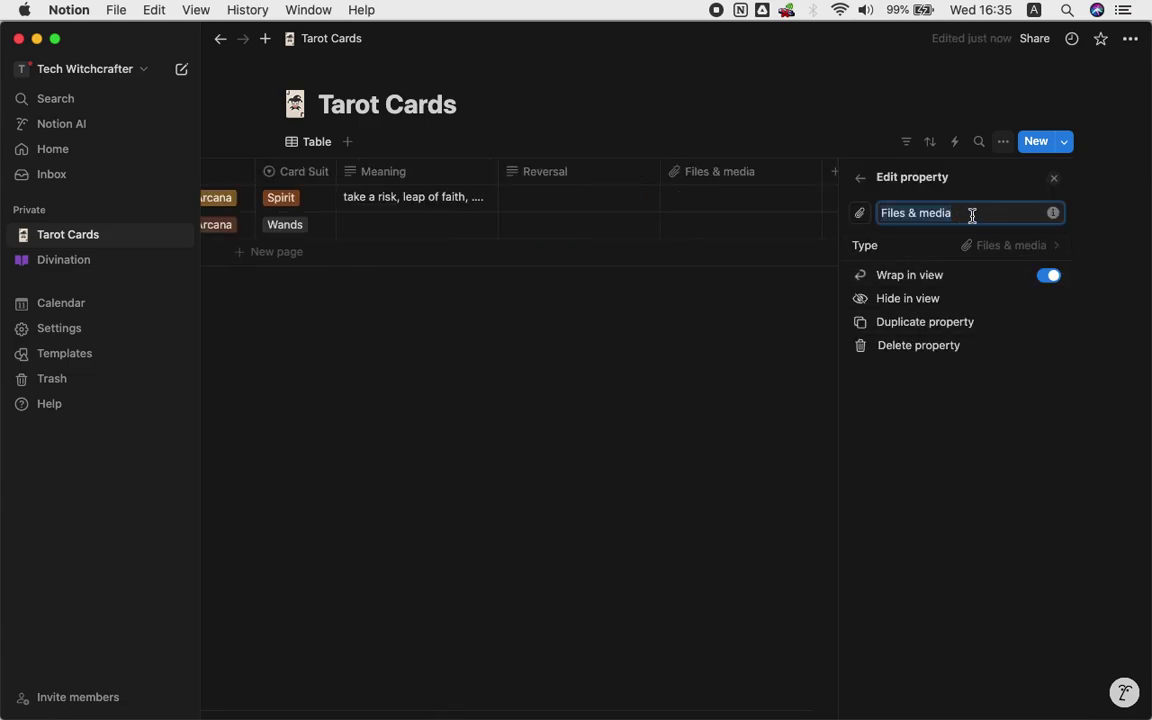
{"action": "type", "text": "Card"}
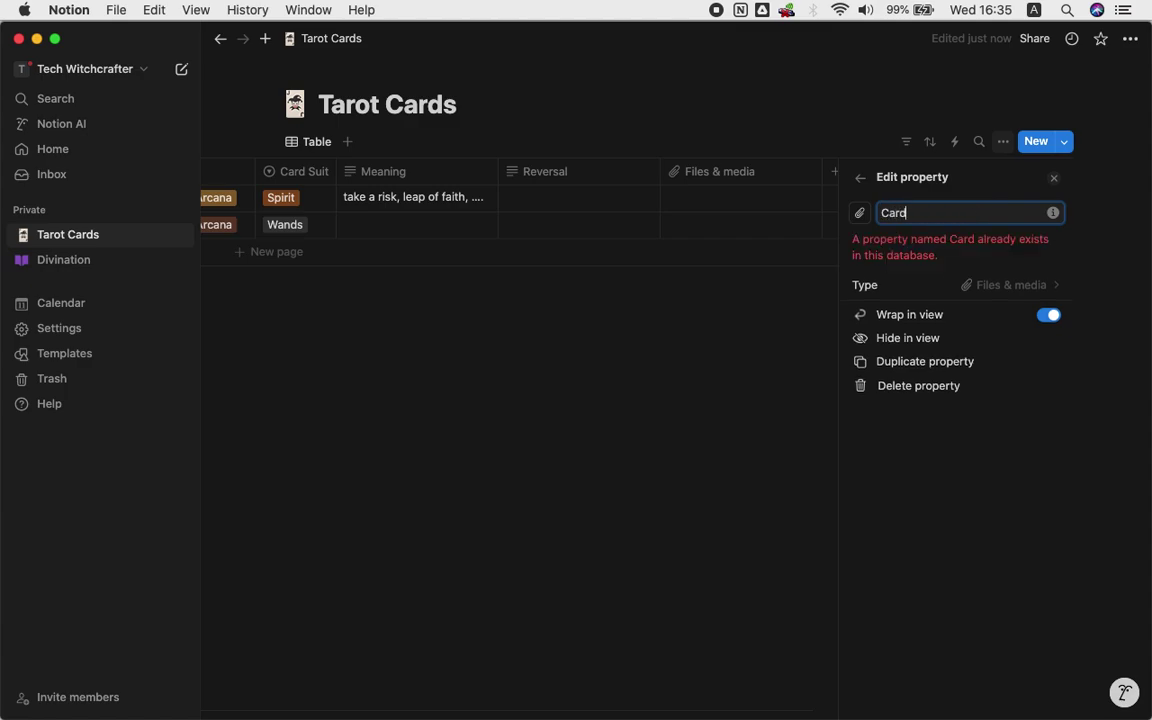
{"action": "type", "text": " Image"}
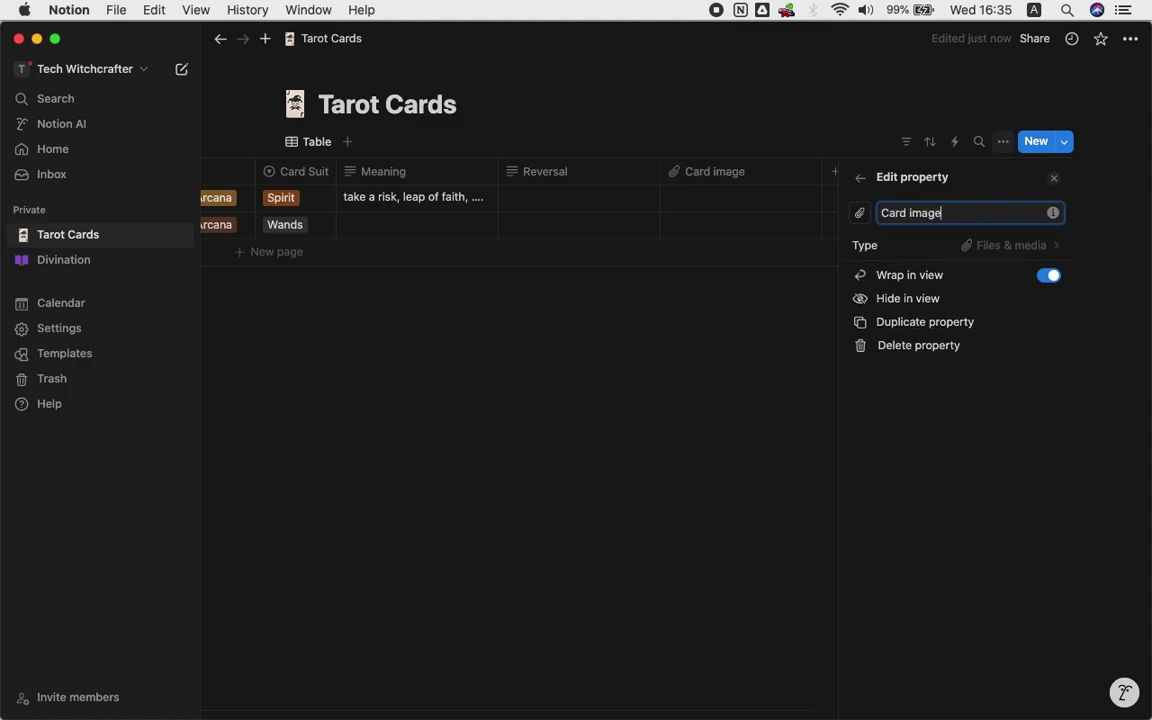
{"action": "left_click", "coordinate": [776, 325]}
Review the property types available for the table, from basic types through ID and Connections, and close the list without adding one
{"action": "left_click", "coordinate": [959, 172]}
{"action": "scroll", "coordinate": [936, 522], "scroll_direction": "down", "scroll_amount": 5}
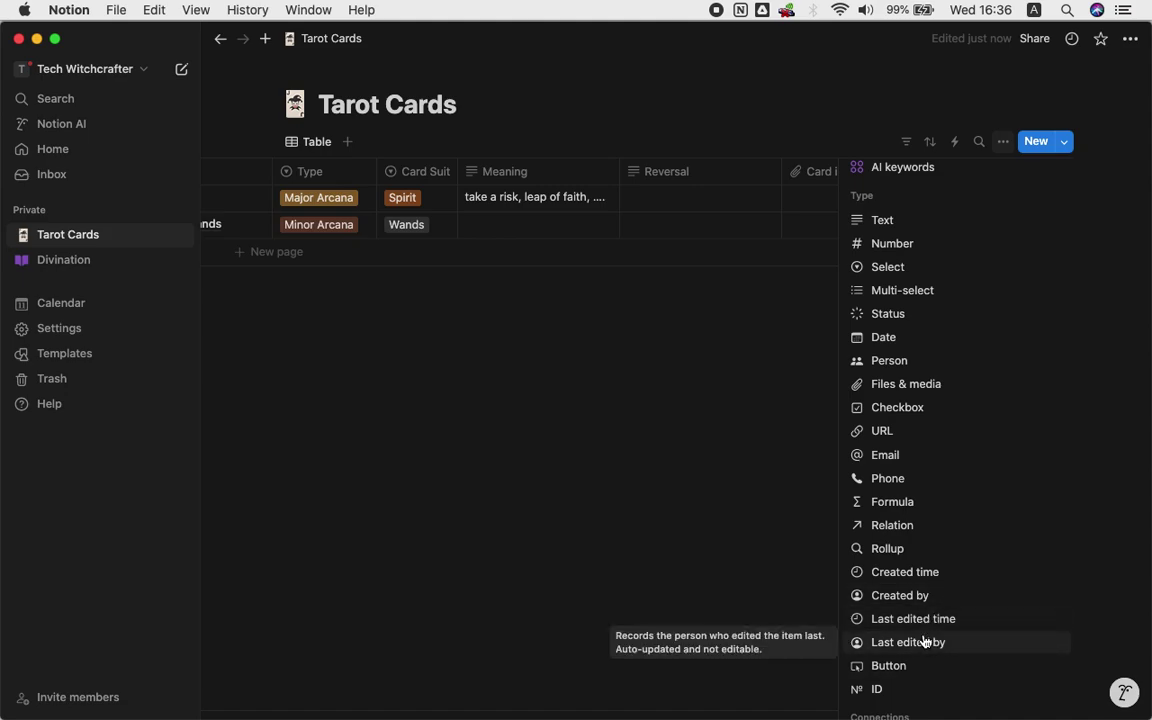
{"action": "scroll", "coordinate": [886, 678], "scroll_direction": "down", "scroll_amount": 1}
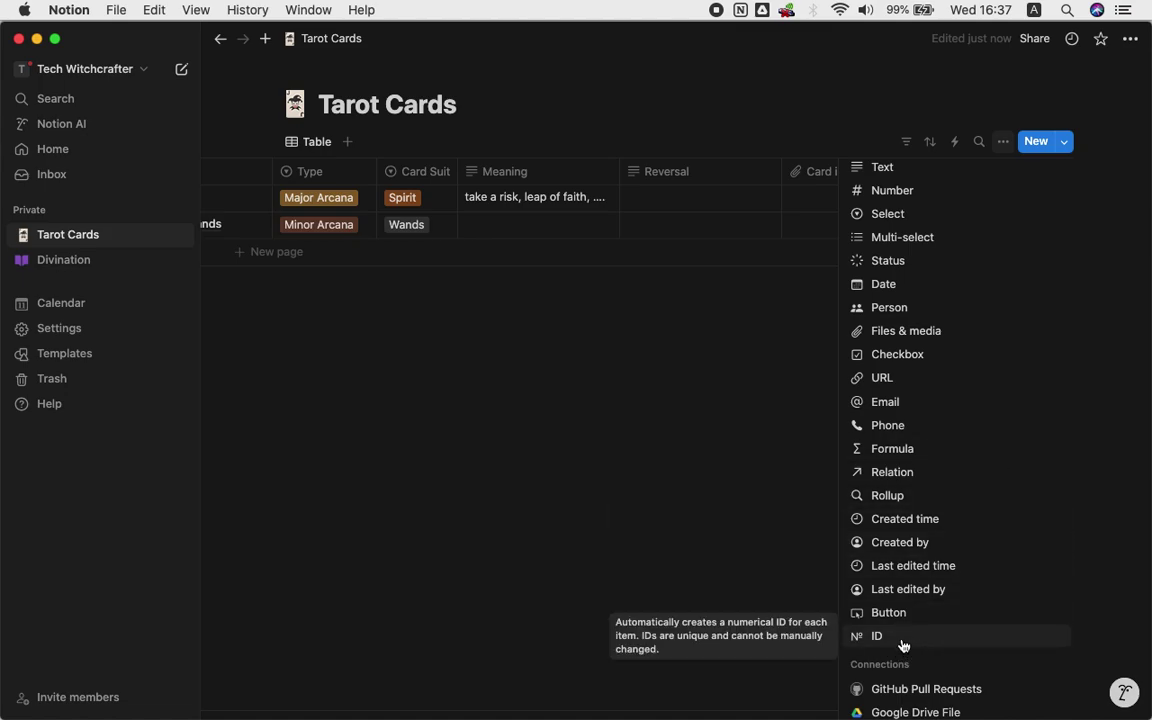
{"action": "scroll", "coordinate": [919, 660], "scroll_direction": "down", "scroll_amount": 2}
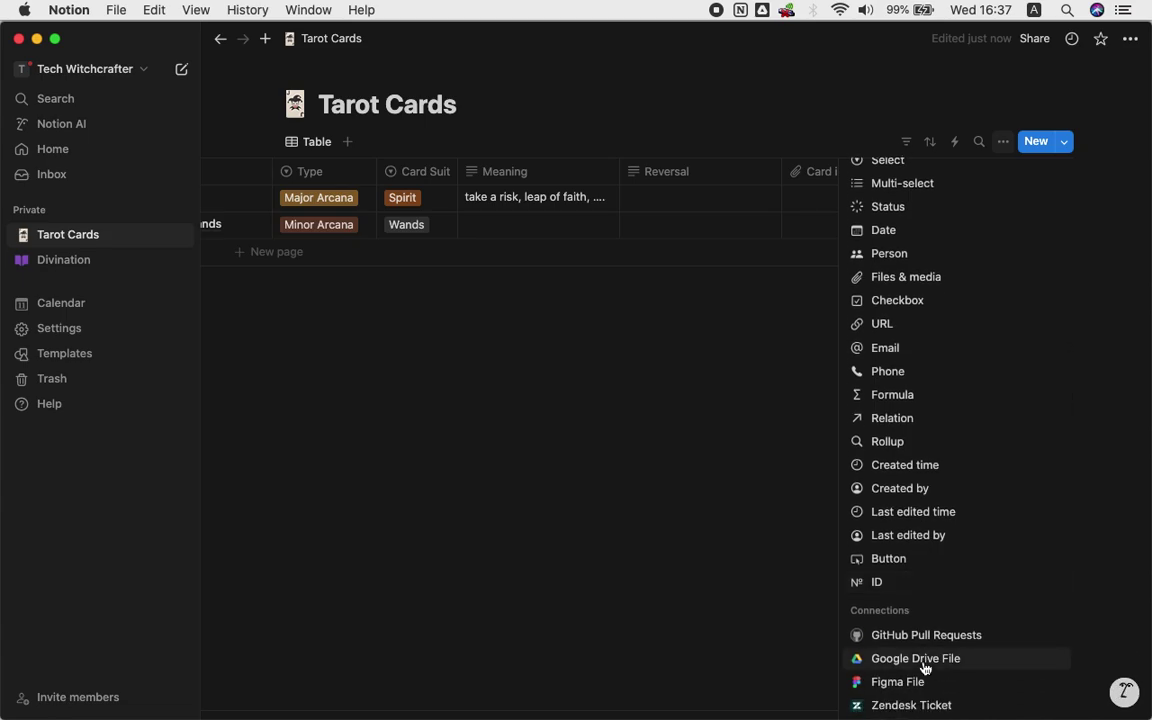
{"action": "scroll", "coordinate": [920, 506], "scroll_direction": "up", "scroll_amount": 10}
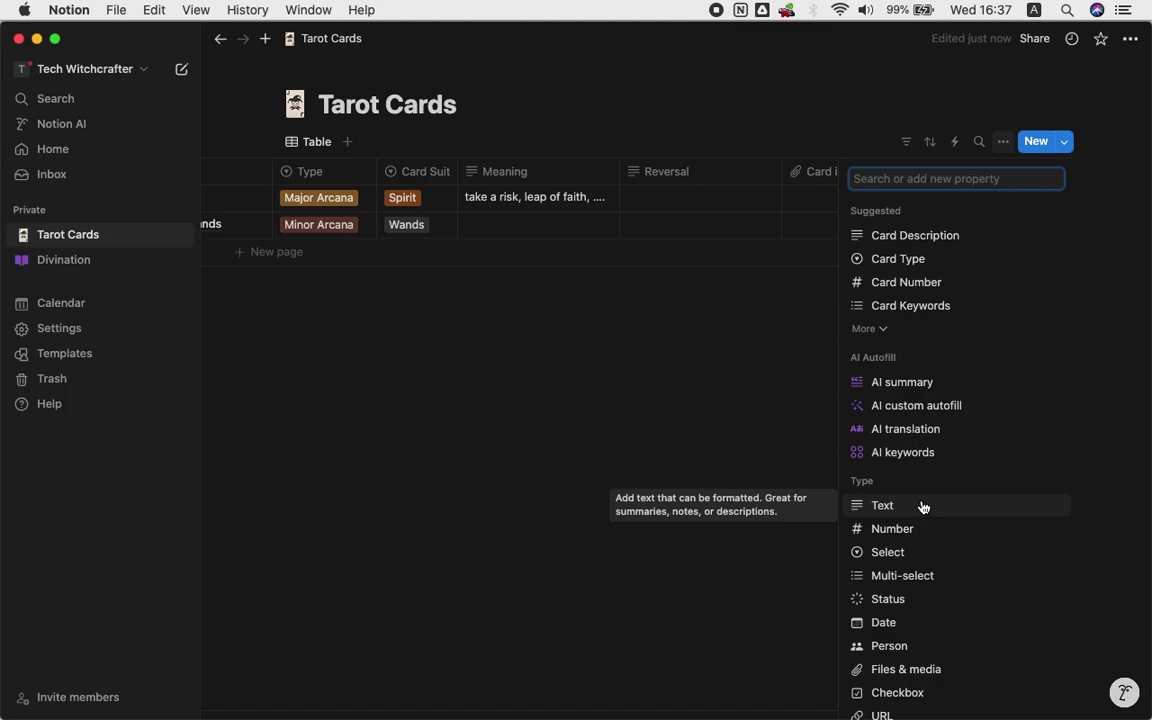
{"action": "left_click", "coordinate": [821, 435]}
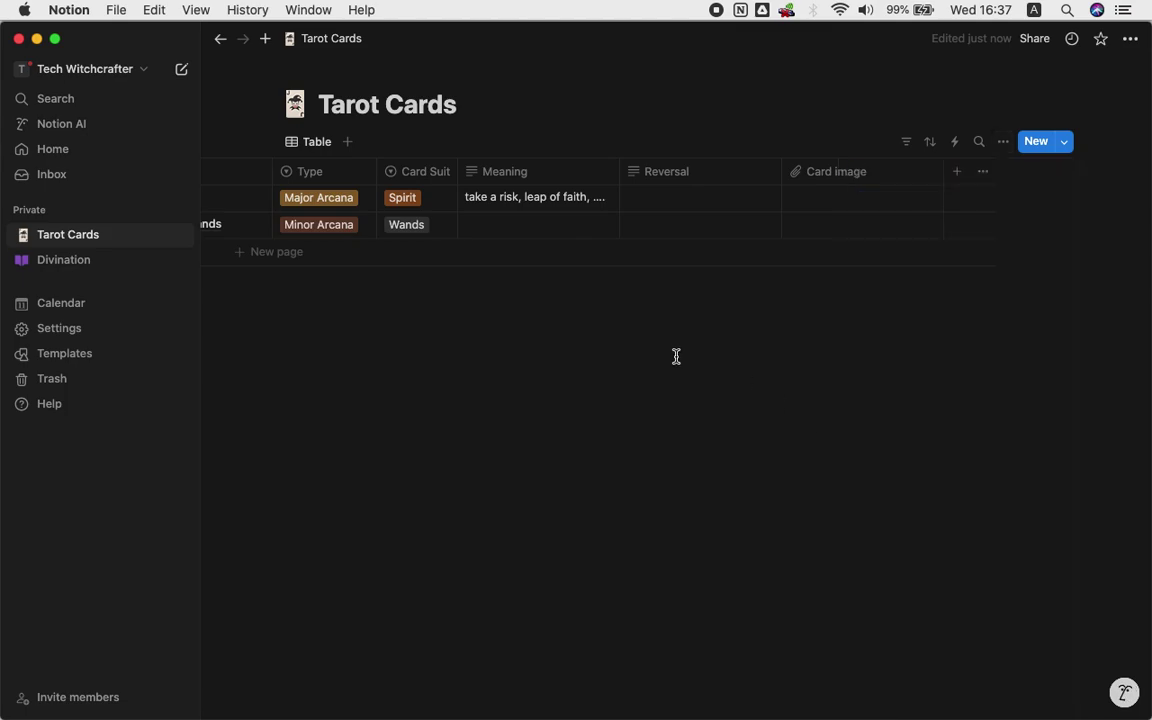
Review the layout options available for the table view and close them without changing anything
{"action": "scroll", "coordinate": [550, 239], "scroll_direction": "left", "scroll_amount": 5}
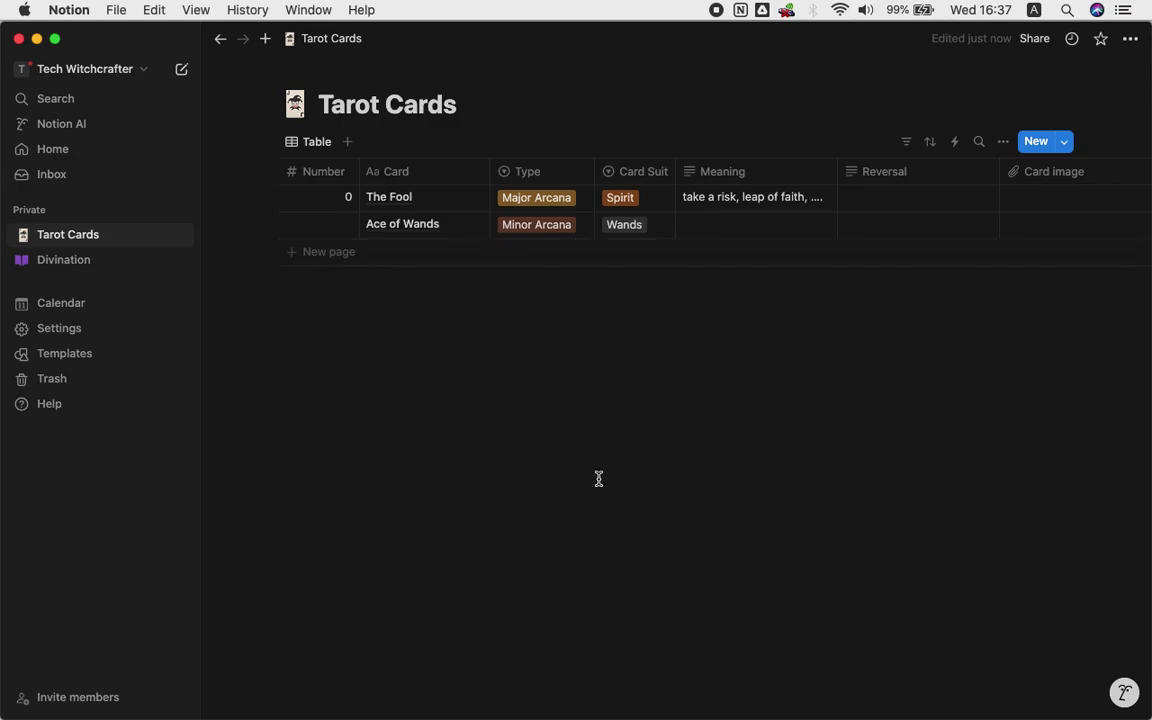
{"action": "left_click", "coordinate": [1005, 146]}
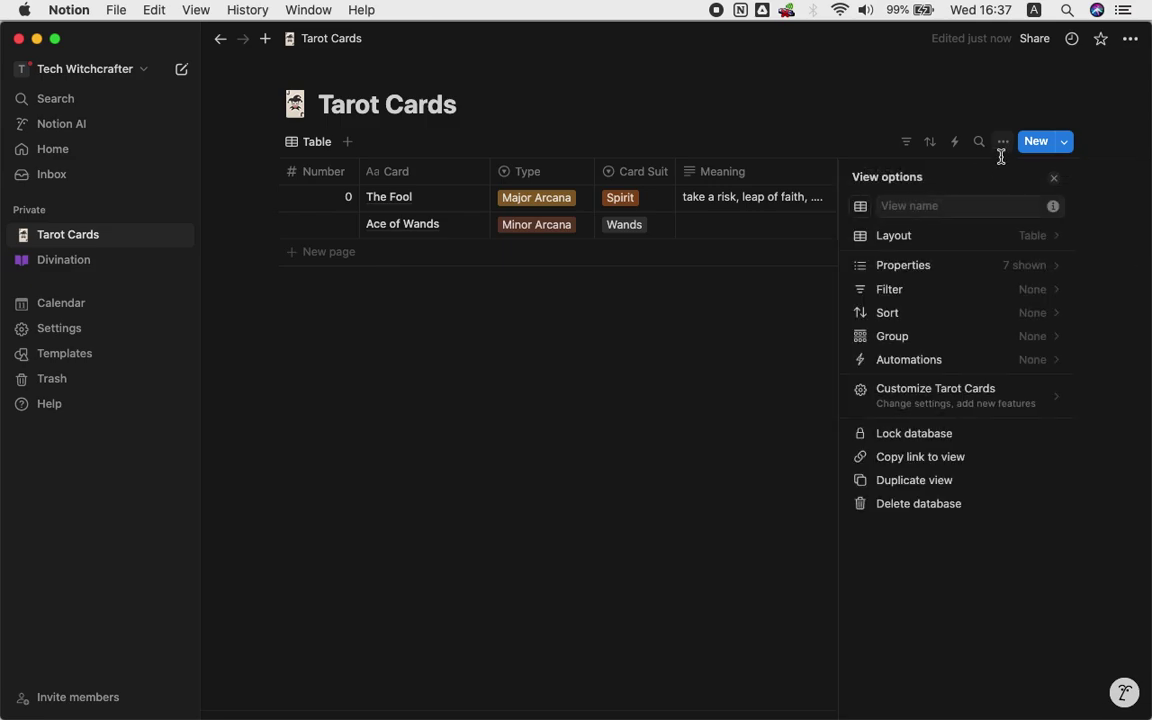
{"action": "left_click", "coordinate": [946, 237]}
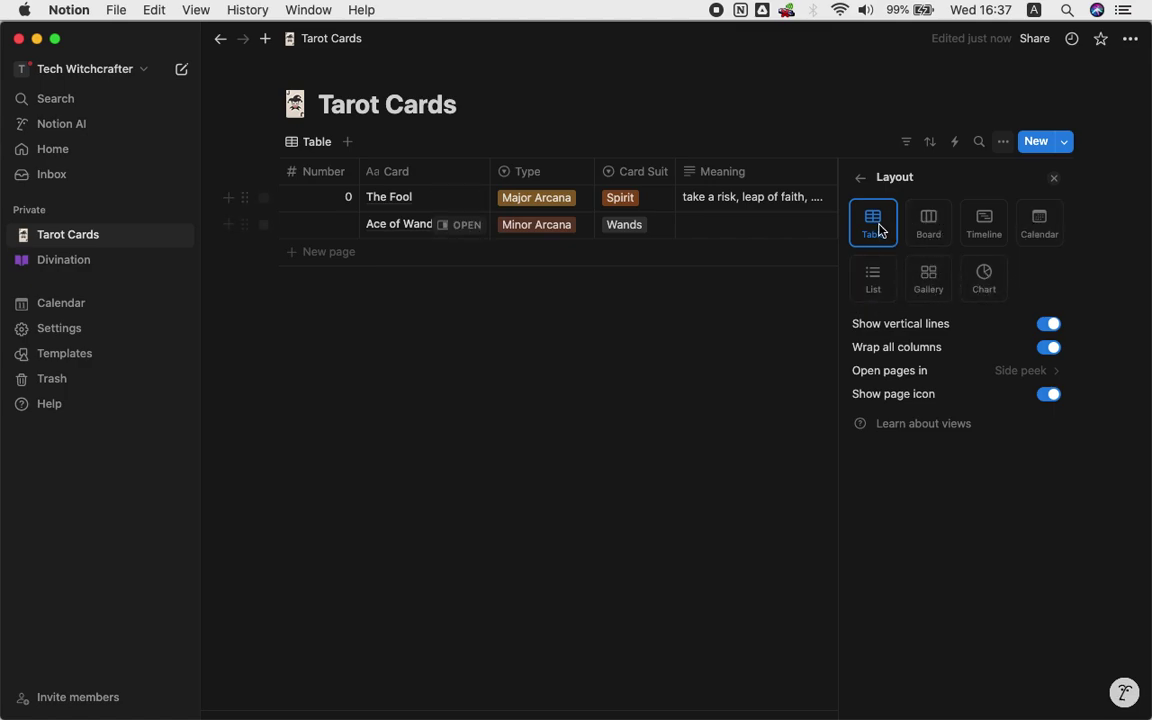
{"action": "left_click", "coordinate": [476, 324]}
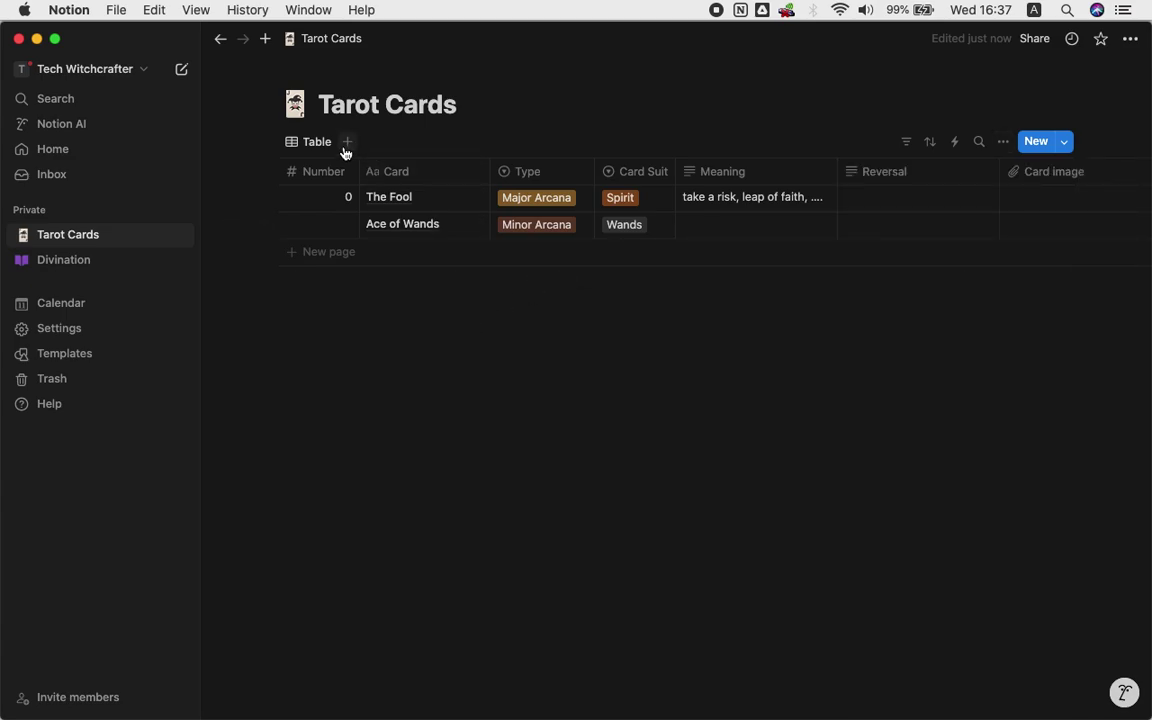
Add a Gallery view to the Tarot Cards database and compare it with the table's columns, ending on the gallery
{"action": "left_click", "coordinate": [347, 143]}
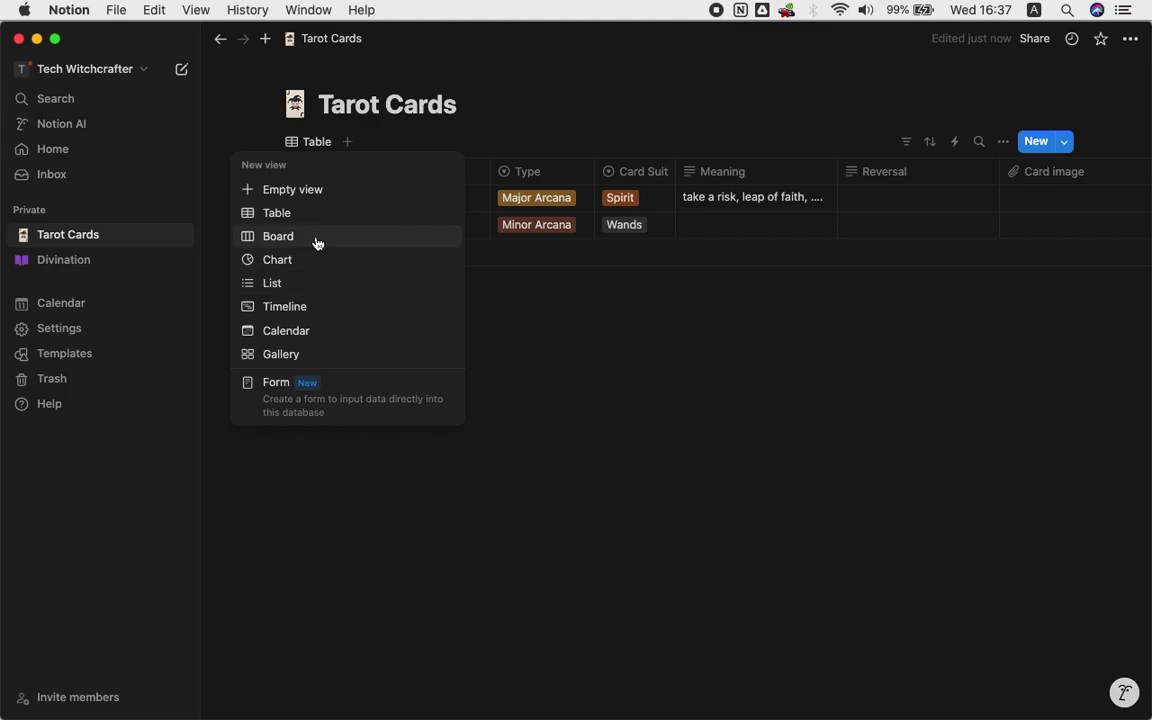
{"action": "left_click", "coordinate": [317, 354]}
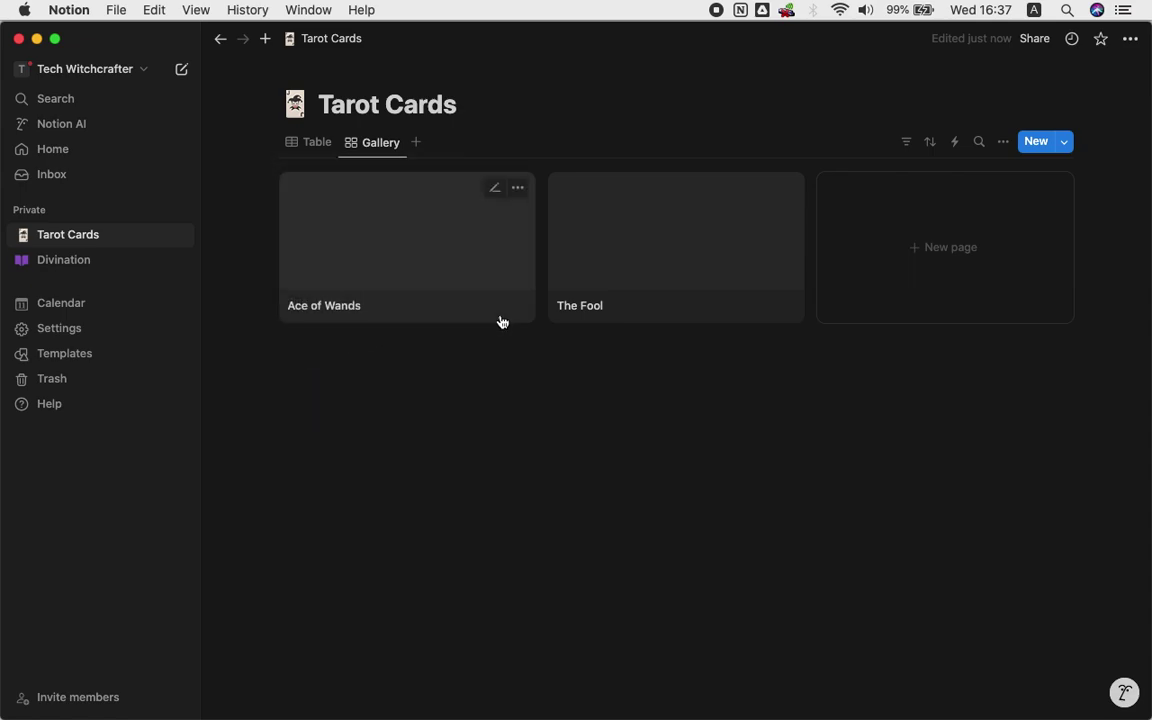
{"action": "left_click", "coordinate": [308, 145]}
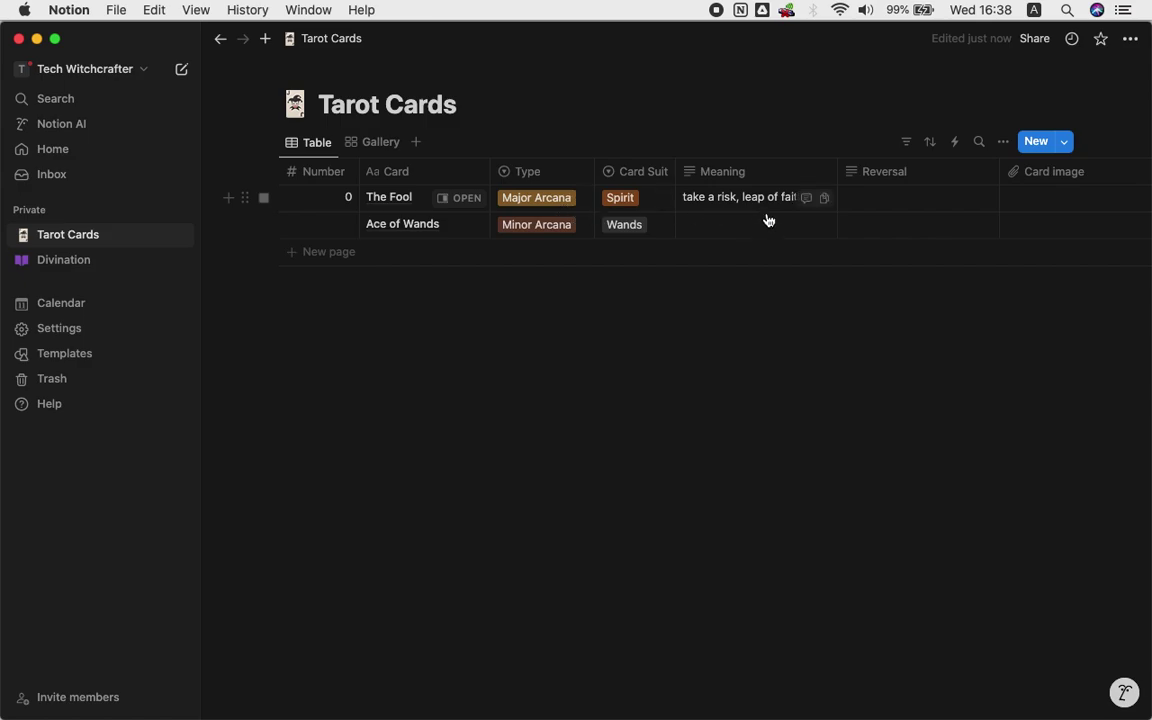
{"action": "scroll", "coordinate": [769, 222], "scroll_direction": "right", "scroll_amount": 2}
{"action": "scroll", "coordinate": [769, 222], "scroll_direction": "right", "scroll_amount": 3}
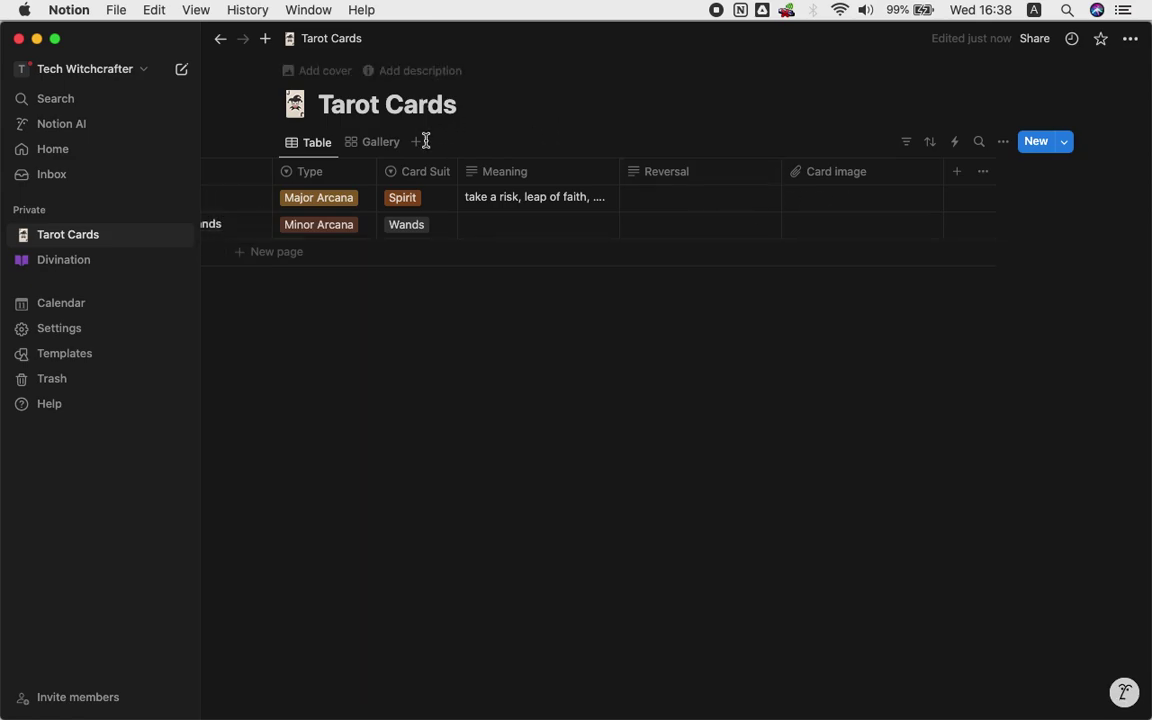
{"action": "left_click", "coordinate": [377, 147]}
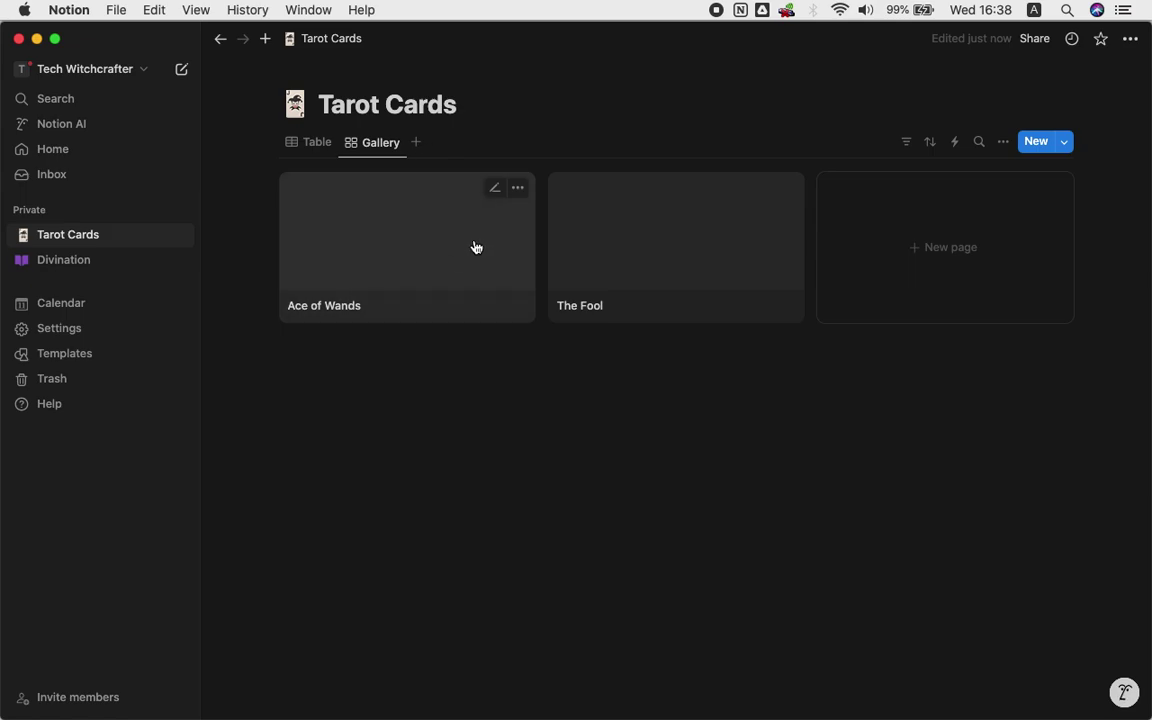
Add a cover image to the Ace of Wands page and return to the gallery
{"action": "left_click", "coordinate": [400, 275]}
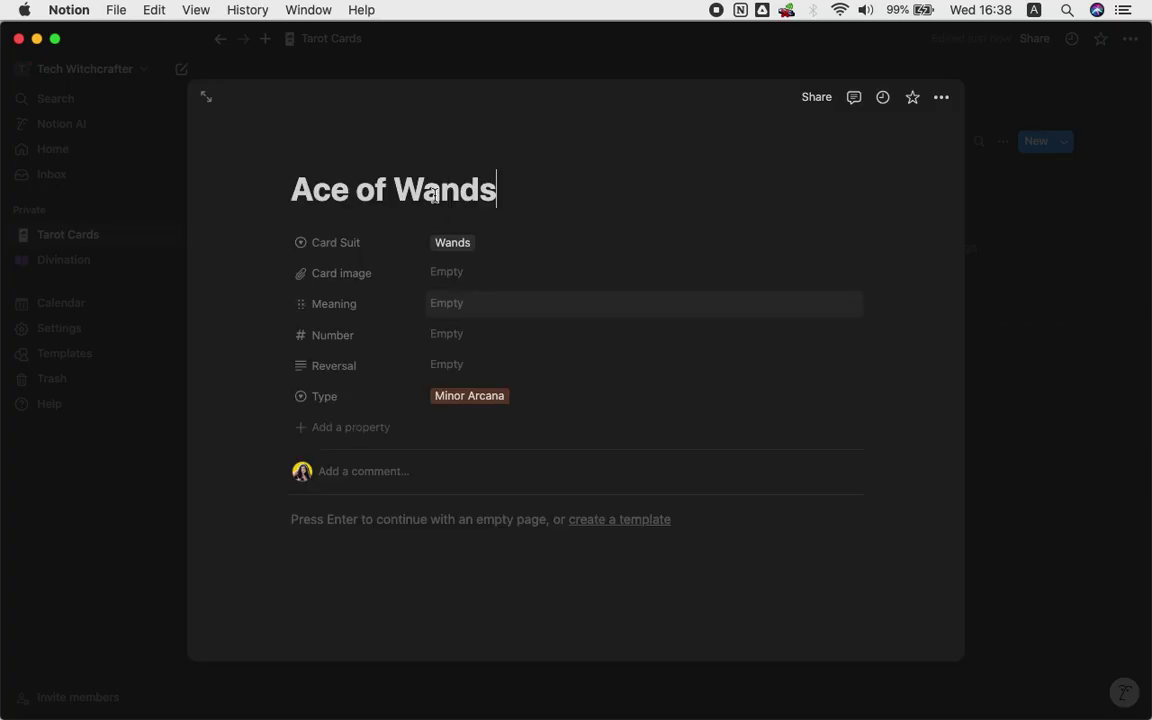
{"action": "left_click", "coordinate": [394, 153]}
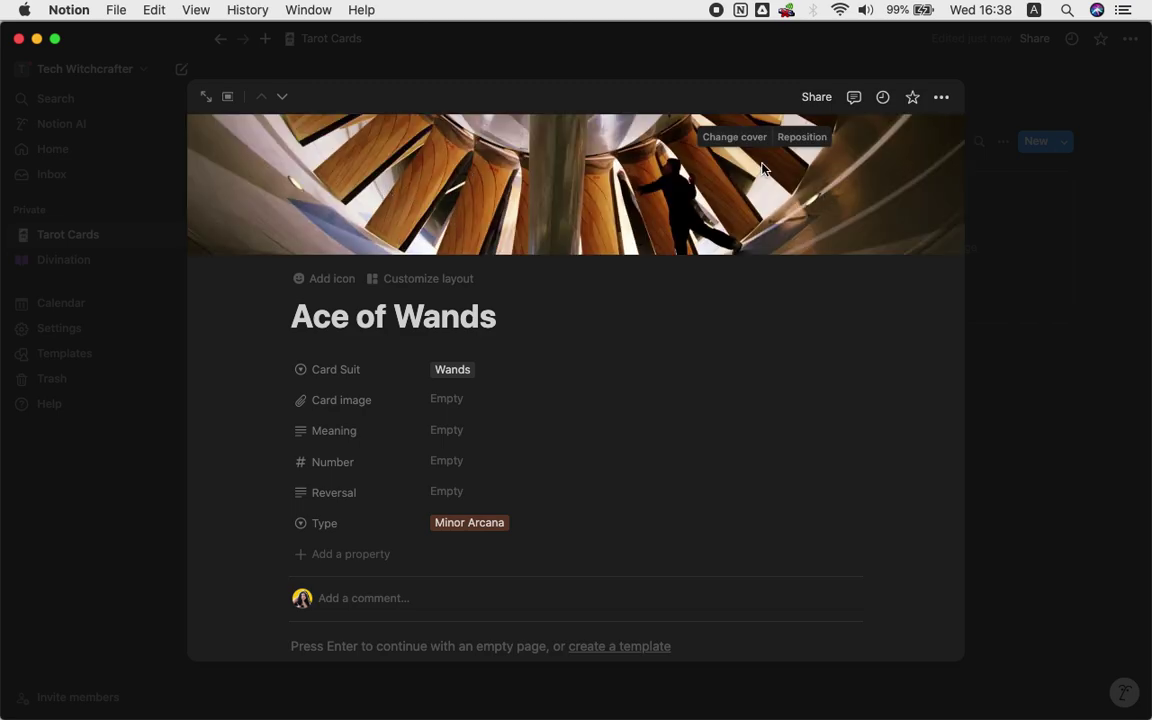
{"action": "left_click", "coordinate": [1067, 278]}
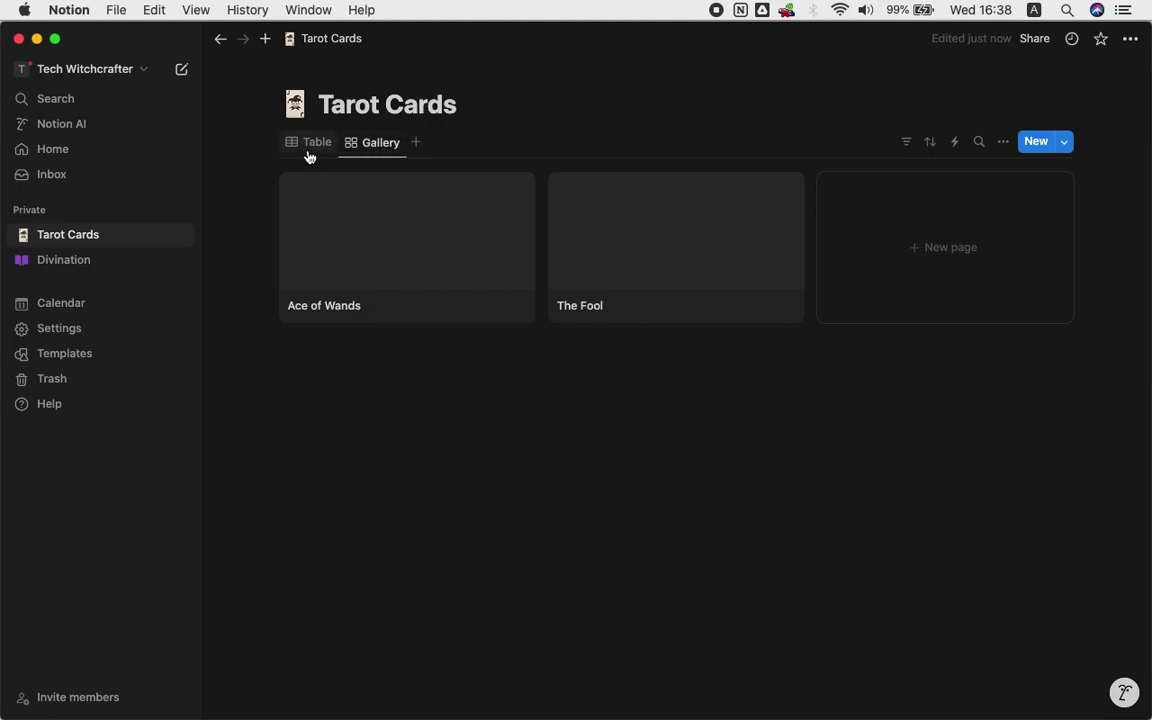
Try Page cover as the gallery's card preview, and switch the preview to Card image
{"action": "left_click", "coordinate": [1002, 142]}
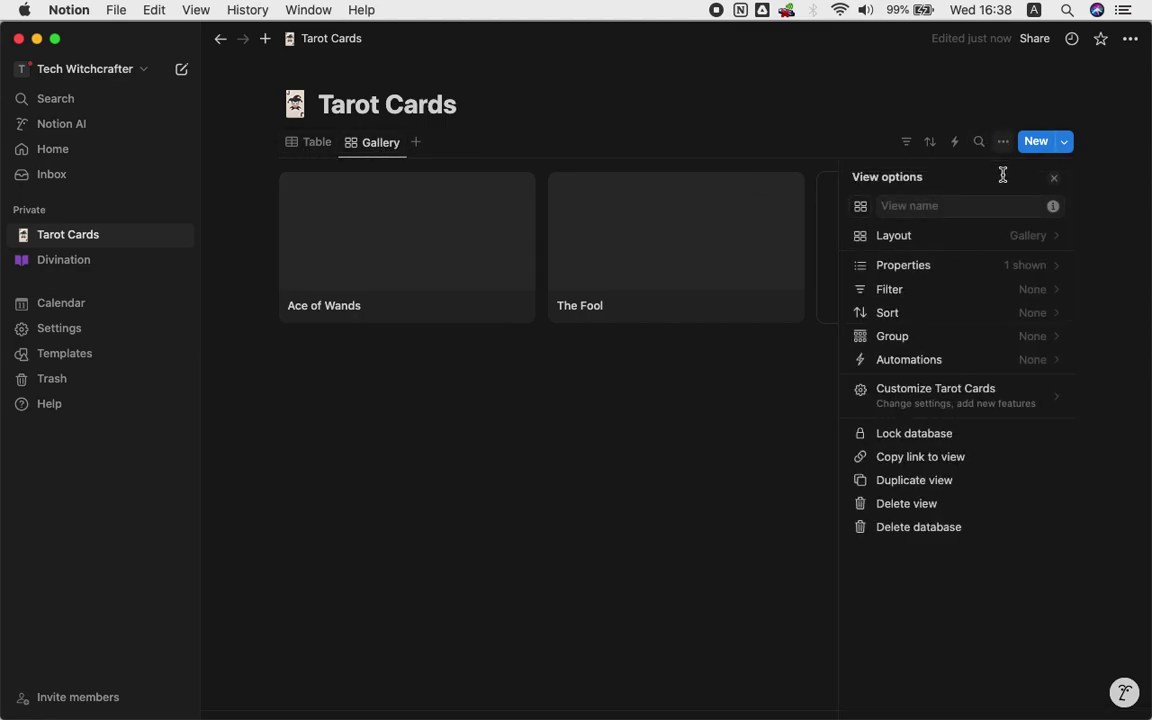
{"action": "left_click", "coordinate": [1044, 246]}
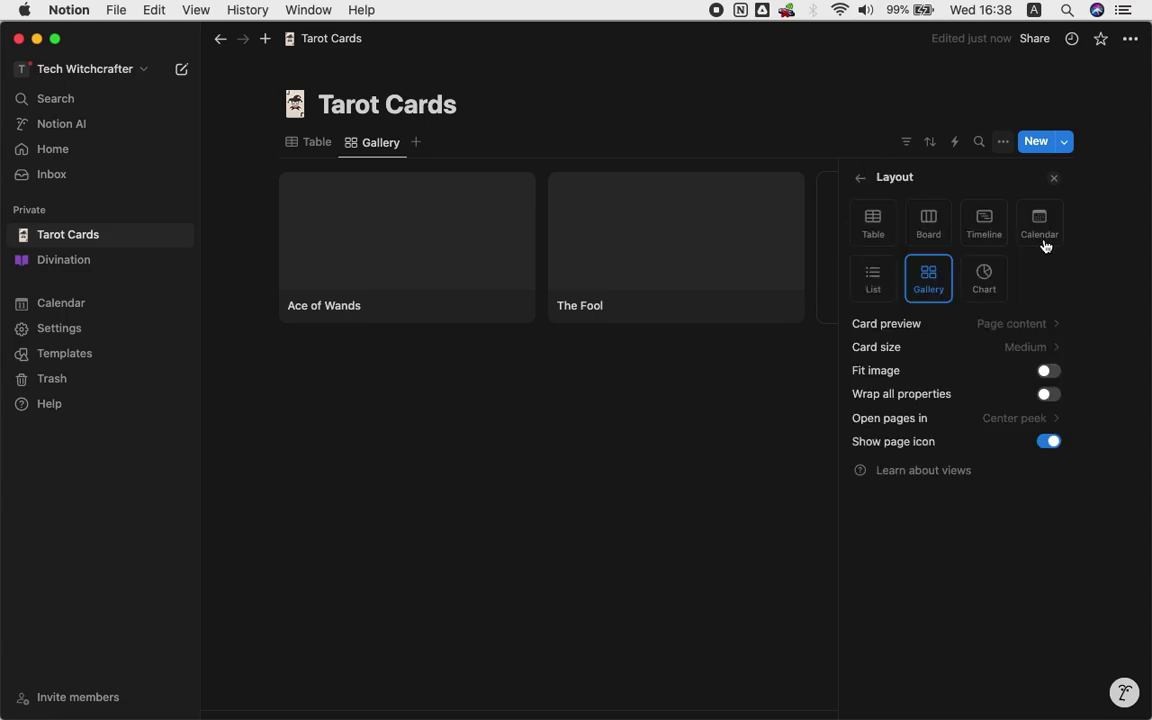
{"action": "left_click", "coordinate": [1033, 328]}
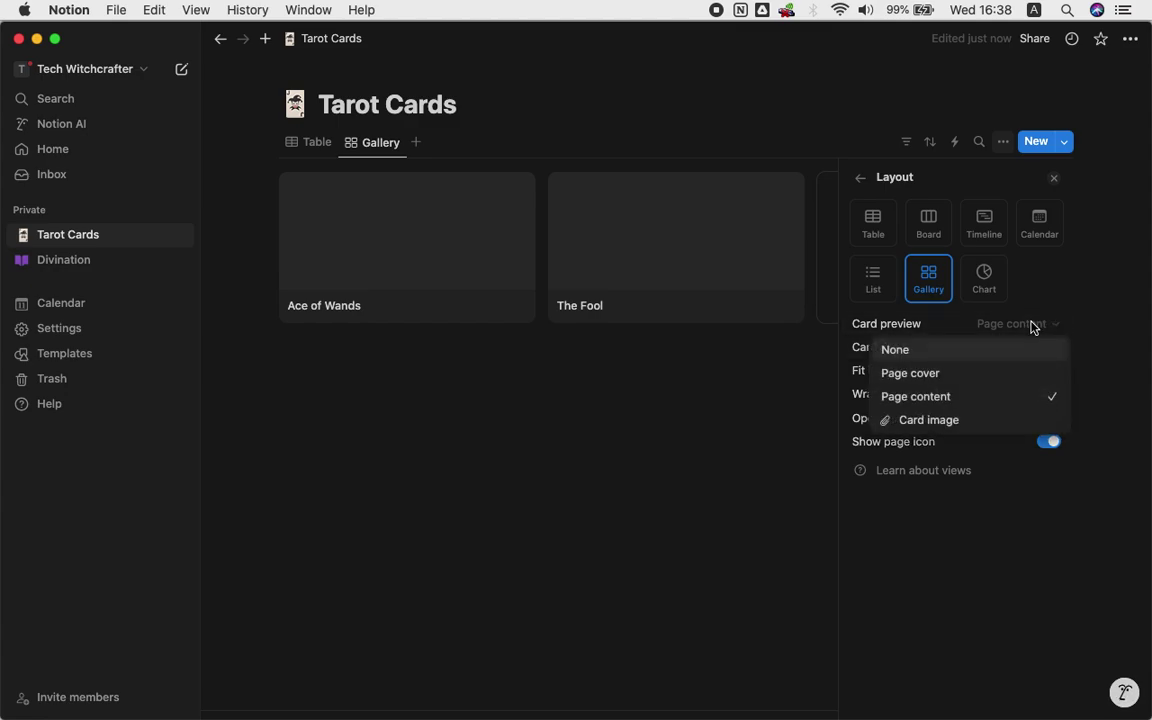
{"action": "left_click", "coordinate": [942, 375]}
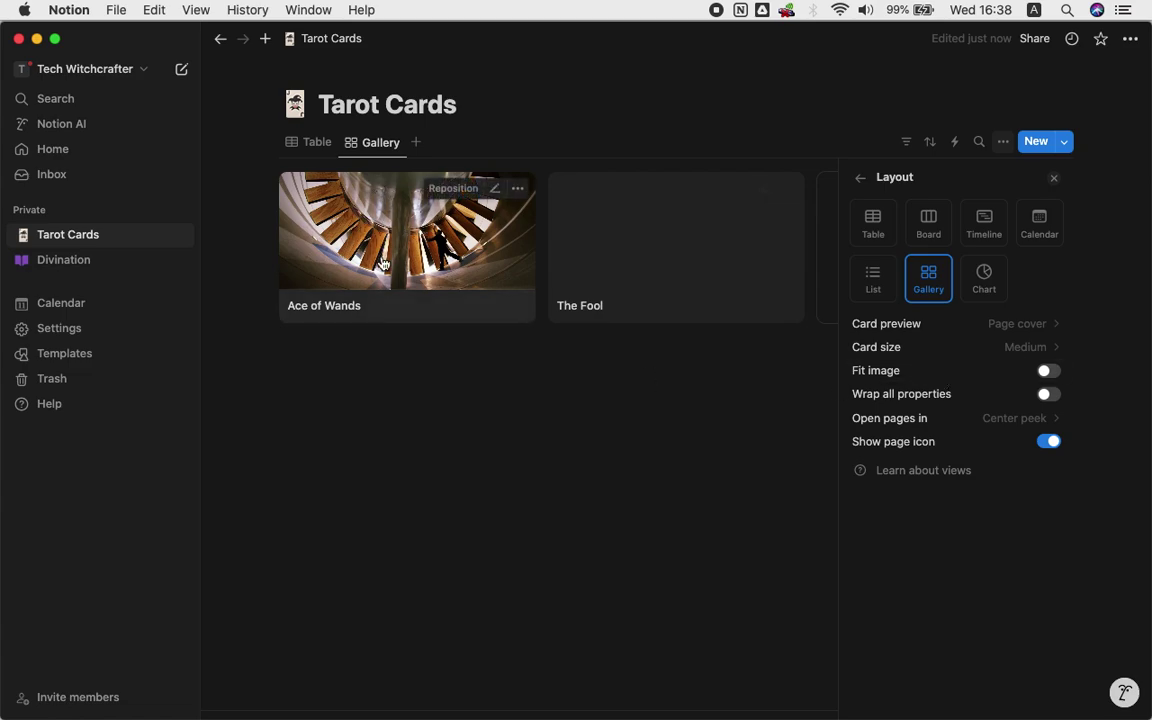
{"action": "left_click", "coordinate": [980, 330]}
{"action": "left_click", "coordinate": [935, 419]}
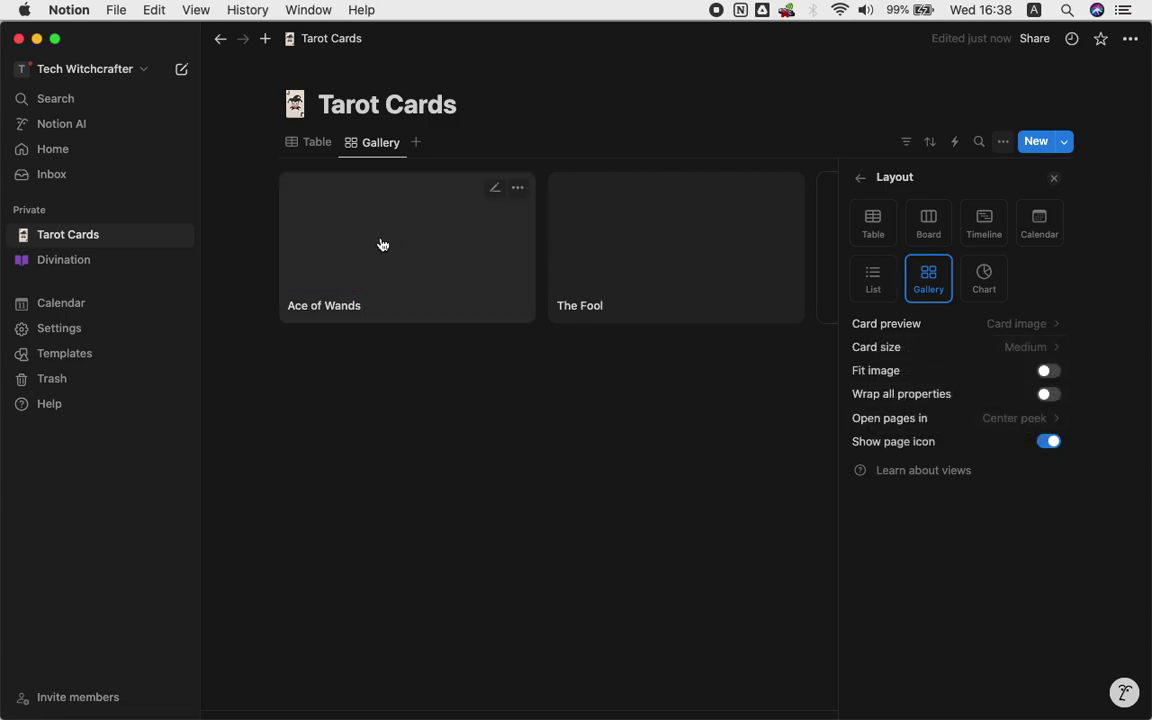
Turn on Fit image for the gallery and set its card size to Small
{"action": "left_click", "coordinate": [1048, 373]}
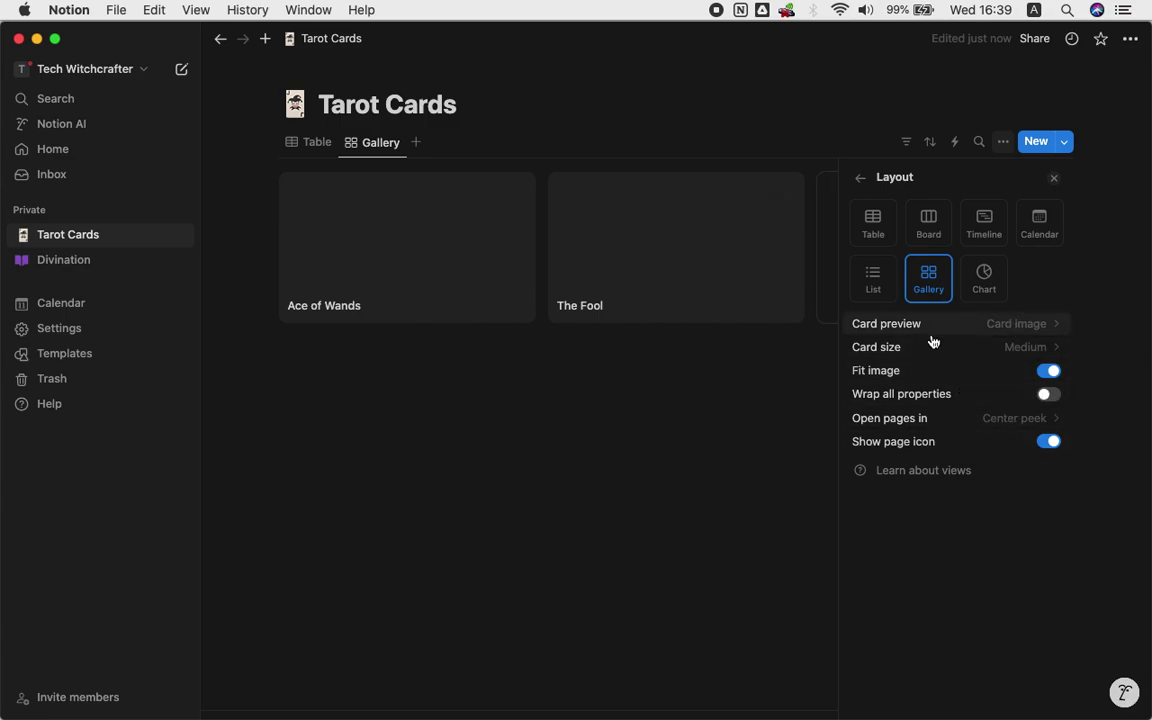
{"action": "left_click", "coordinate": [1018, 350]}
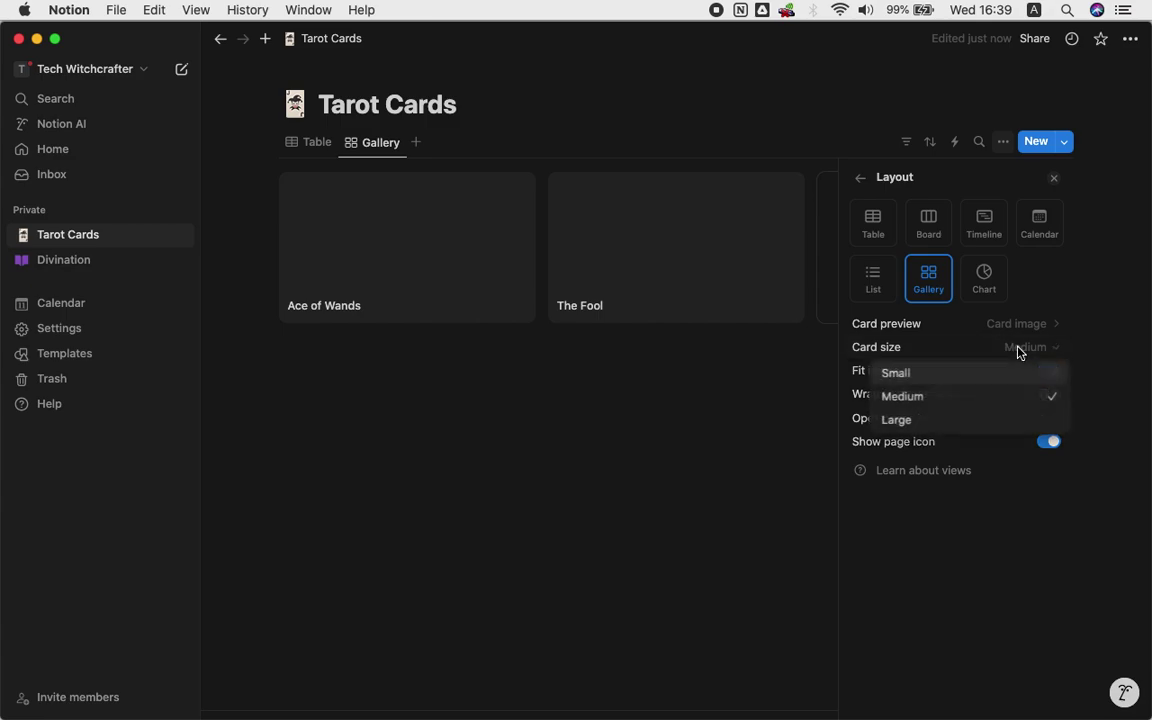
{"action": "left_click", "coordinate": [902, 378]}
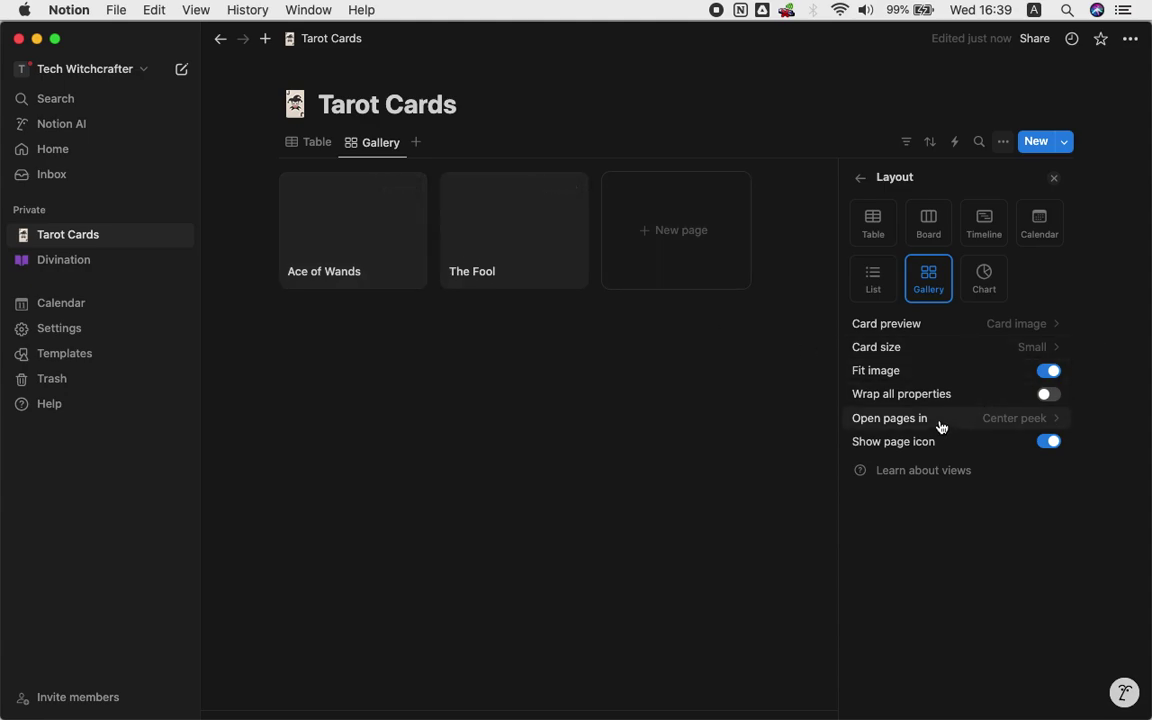
Set gallery pages to open in Side peek and open Ace of Wands to check the split view
{"action": "left_click", "coordinate": [1007, 424]}
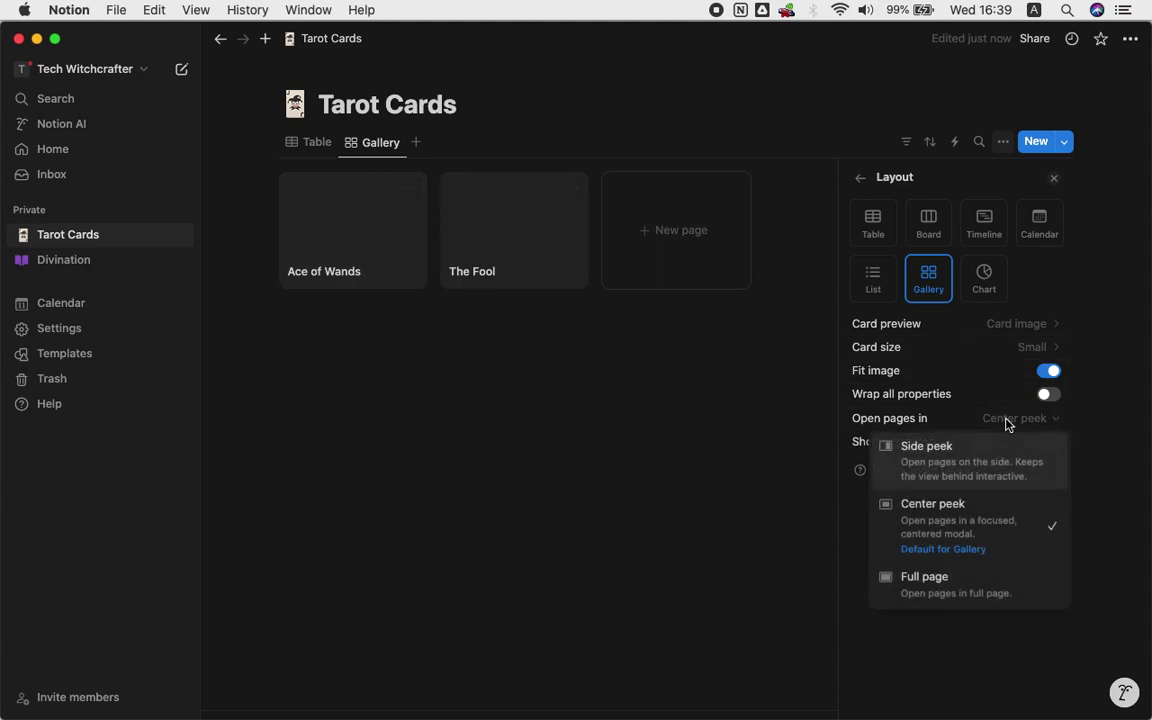
{"action": "left_click", "coordinate": [943, 457]}
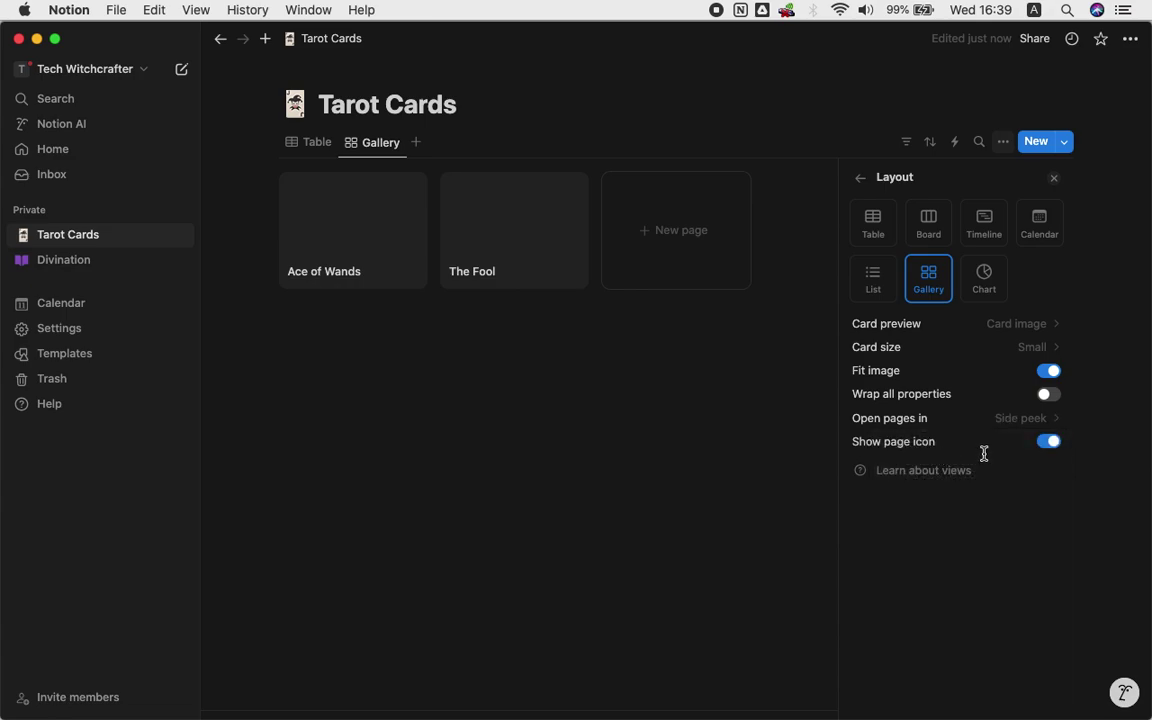
{"action": "left_click", "coordinate": [338, 238]}
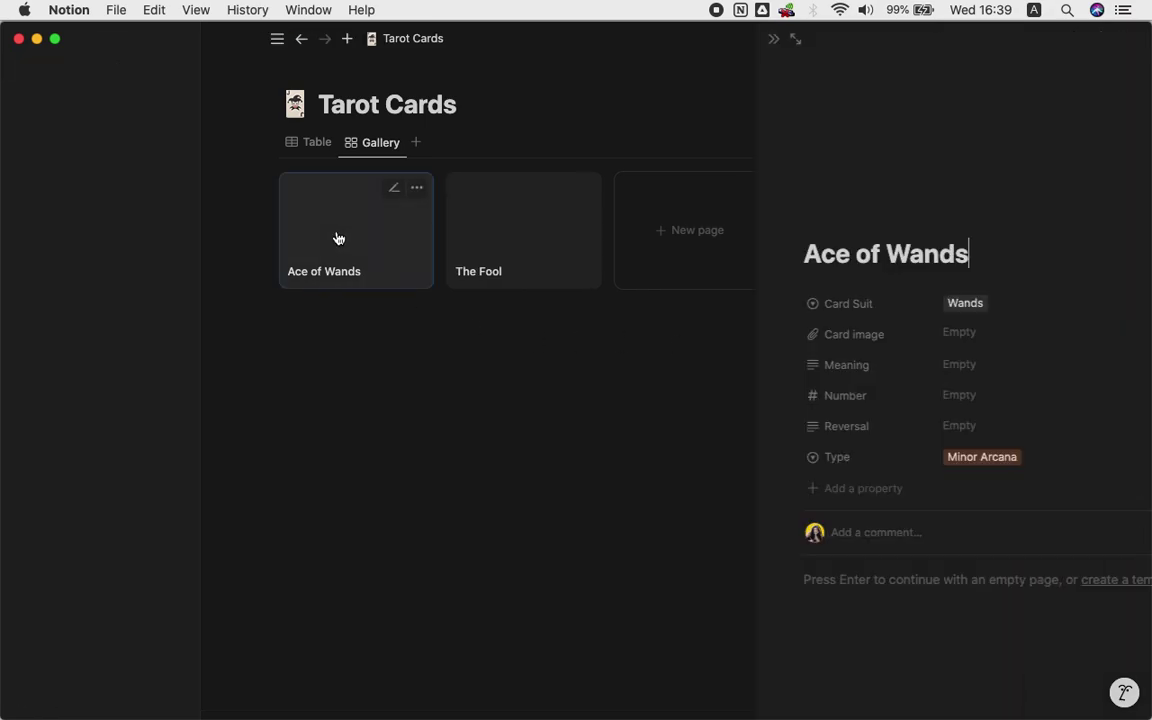
{"action": "scroll", "coordinate": [296, 252], "scroll_direction": "right", "scroll_amount": 3}
{"action": "scroll", "coordinate": [296, 252], "scroll_direction": "left", "scroll_amount": 3}
{"action": "scroll", "coordinate": [296, 252], "scroll_direction": "right", "scroll_amount": 3}
{"action": "scroll", "coordinate": [250, 248], "scroll_direction": "left", "scroll_amount": 2}
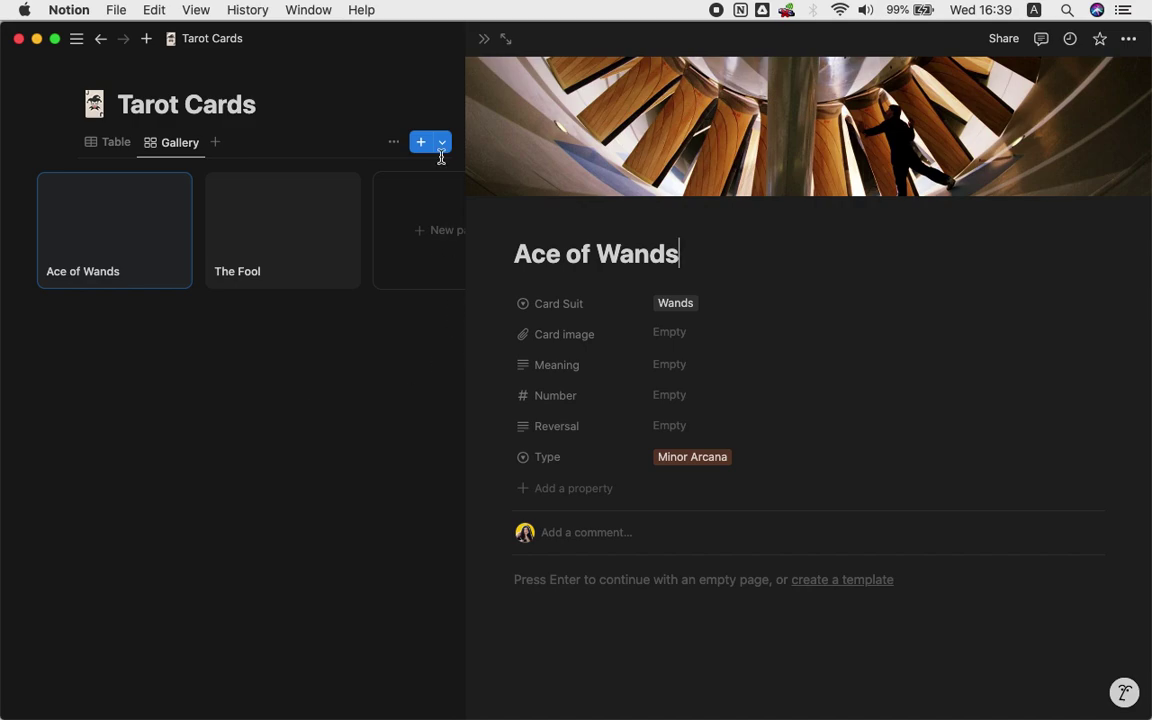
Review the gallery's page-opening modes and close the layout settings with Side peek kept
{"action": "left_click", "coordinate": [395, 145]}
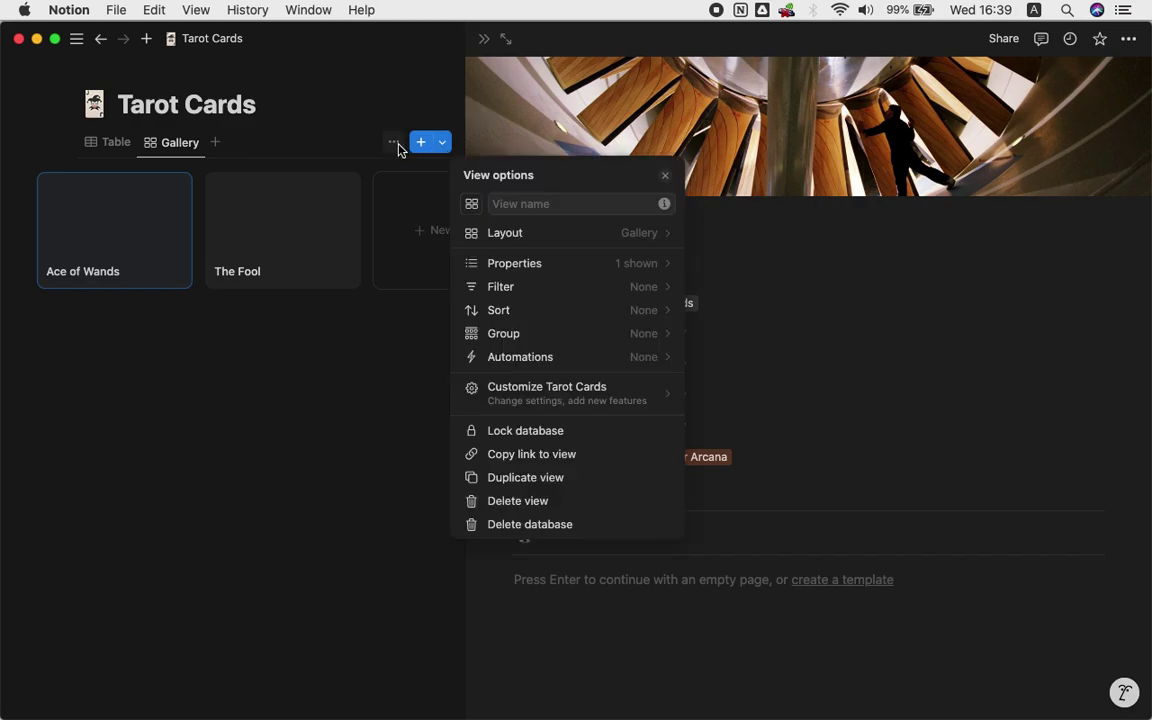
{"action": "left_click", "coordinate": [563, 236]}
{"action": "left_click", "coordinate": [648, 414]}
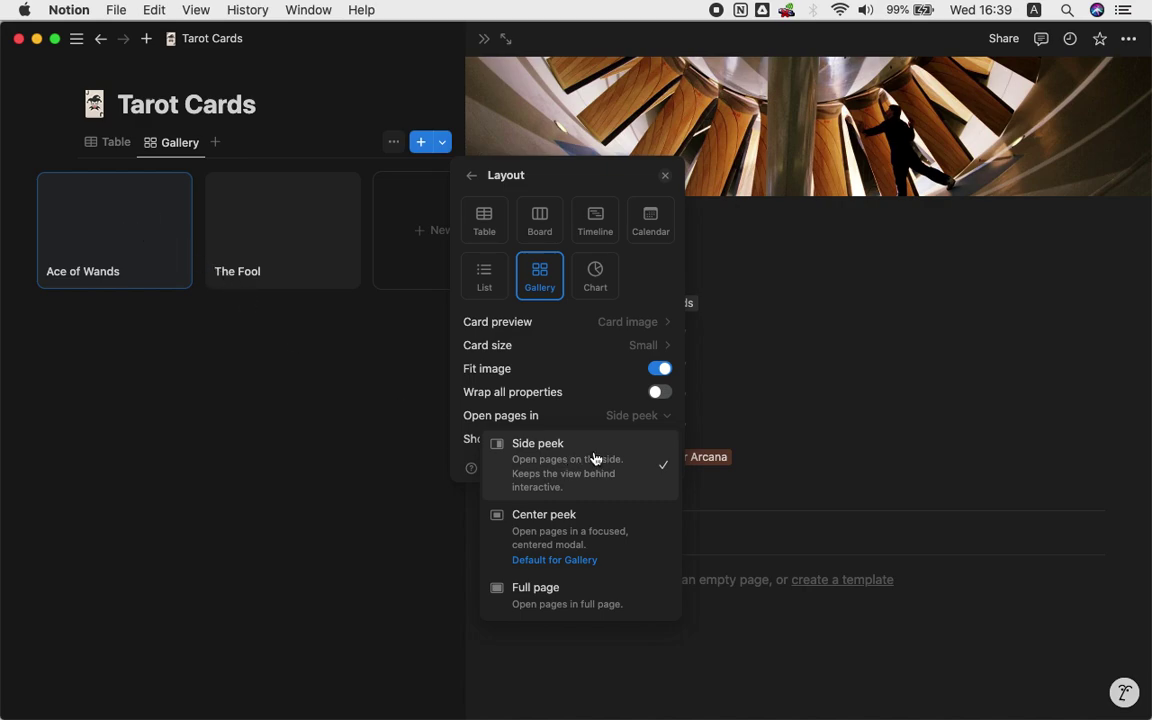
{"action": "left_click", "coordinate": [876, 298]}
{"action": "left_click", "coordinate": [233, 468]}
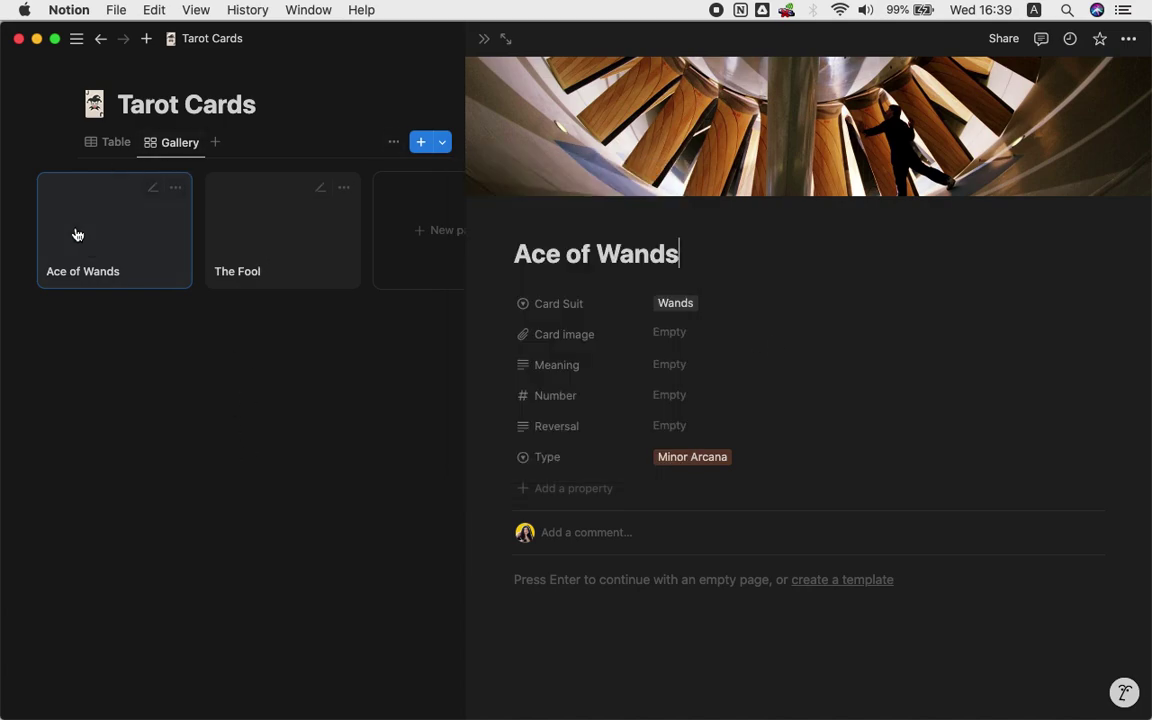
Look over the gallery beside the side peek, expand Ace of Wands to a full page, and return to Tarot Cards
{"action": "scroll", "coordinate": [195, 226], "scroll_direction": "right", "scroll_amount": 5}
{"action": "scroll", "coordinate": [197, 228], "scroll_direction": "left", "scroll_amount": 5}
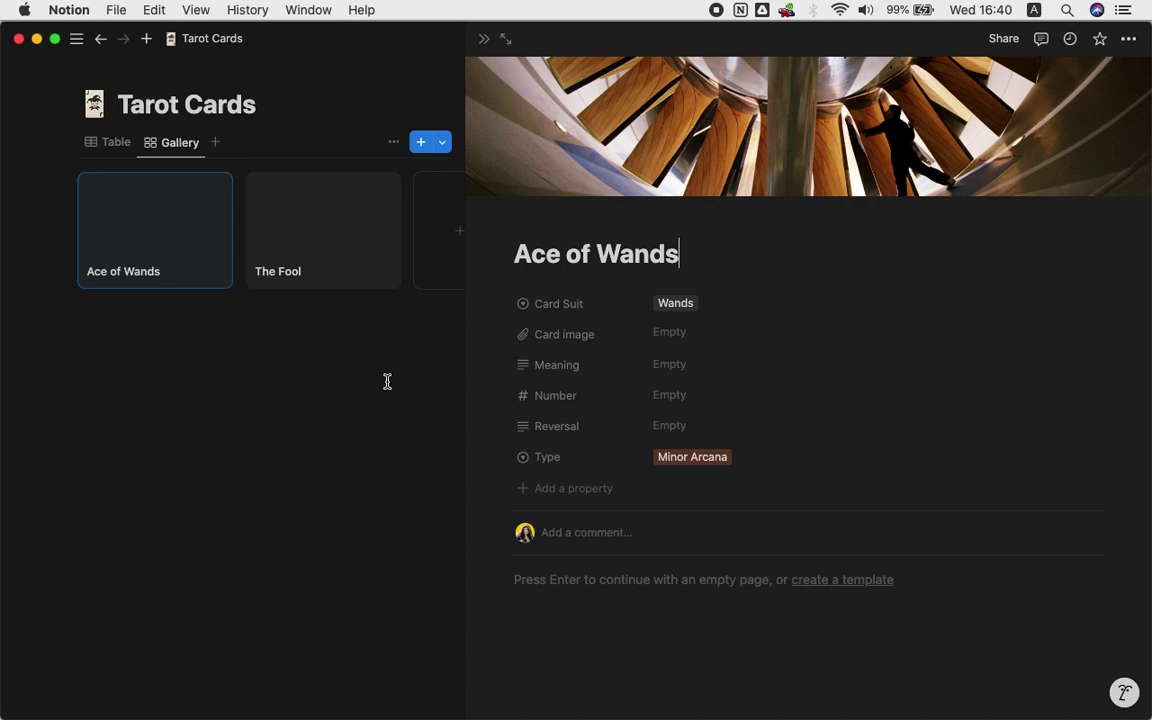
{"action": "left_click", "coordinate": [506, 40]}
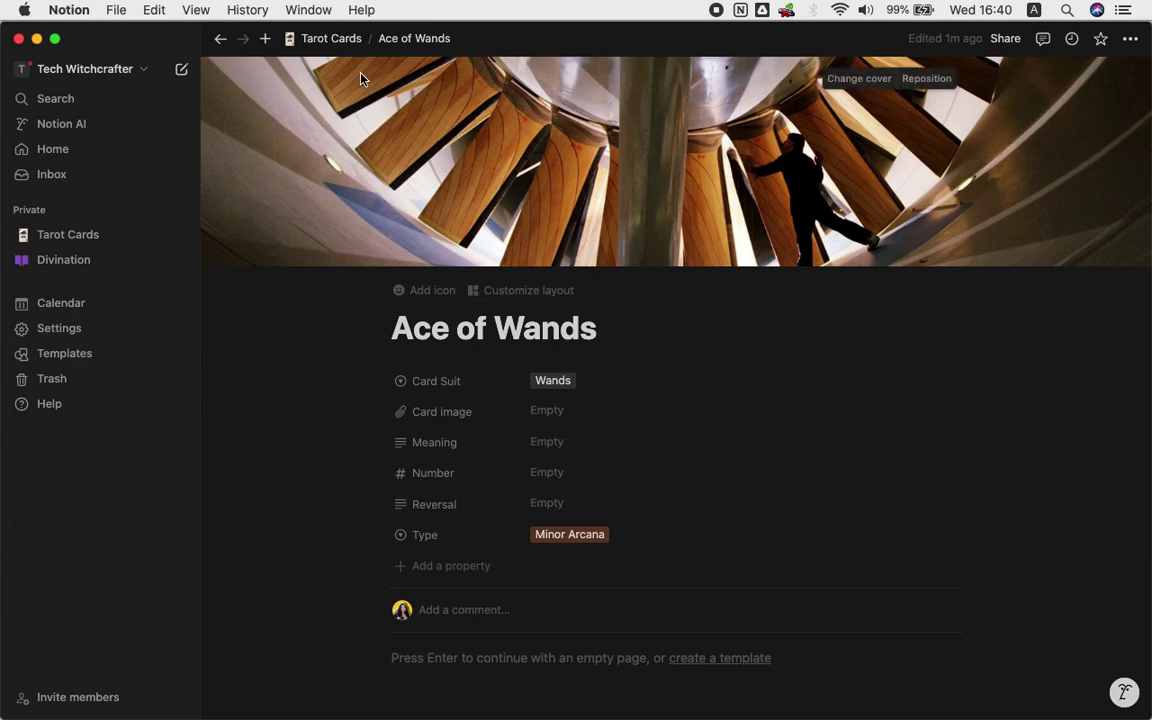
{"action": "left_click", "coordinate": [330, 40]}
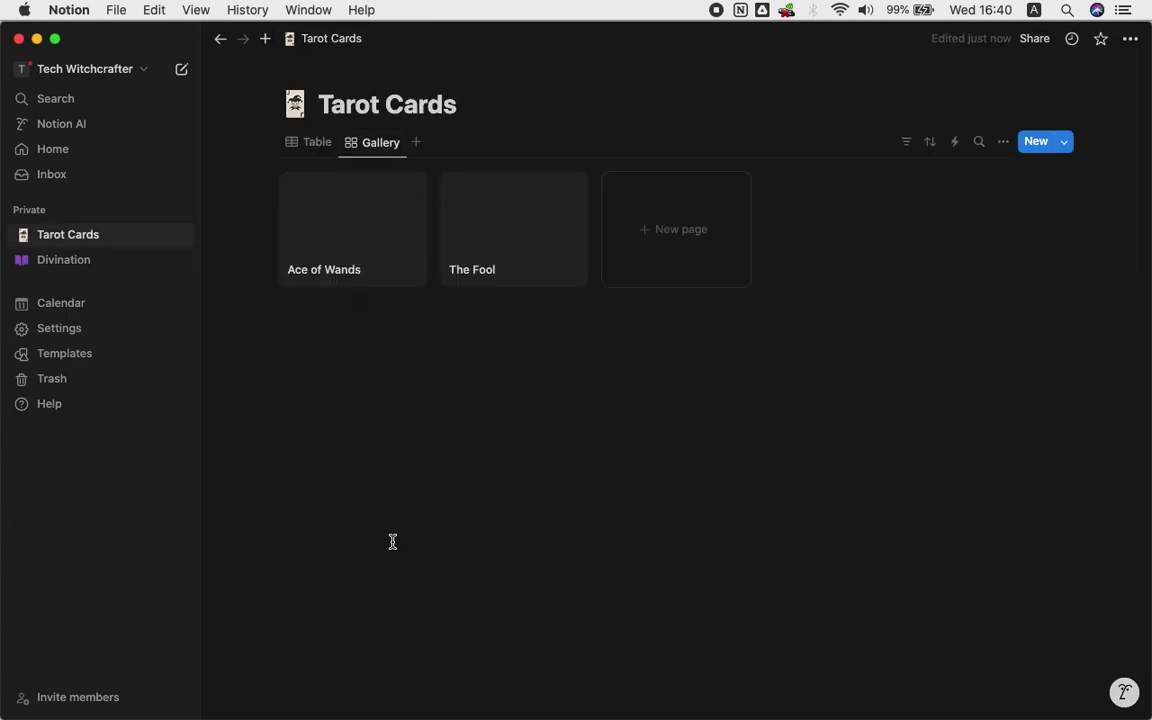
Change the gallery view's layout to Board
{"action": "left_click", "coordinate": [1002, 143]}
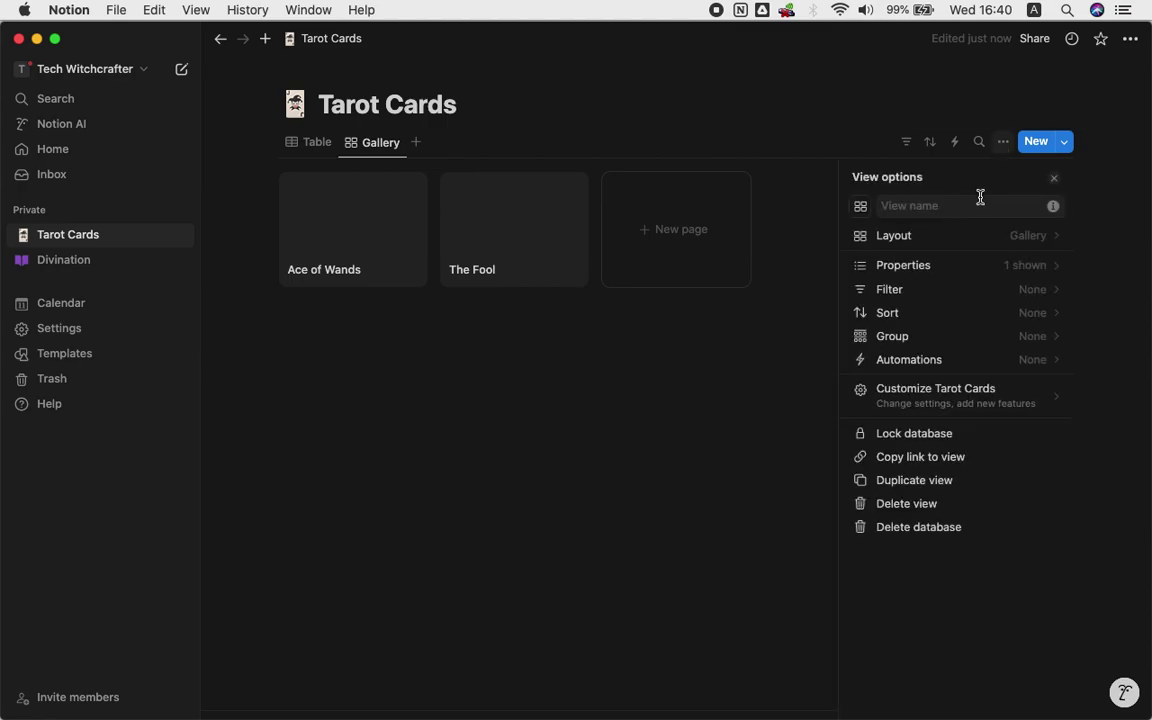
{"action": "left_click", "coordinate": [957, 244]}
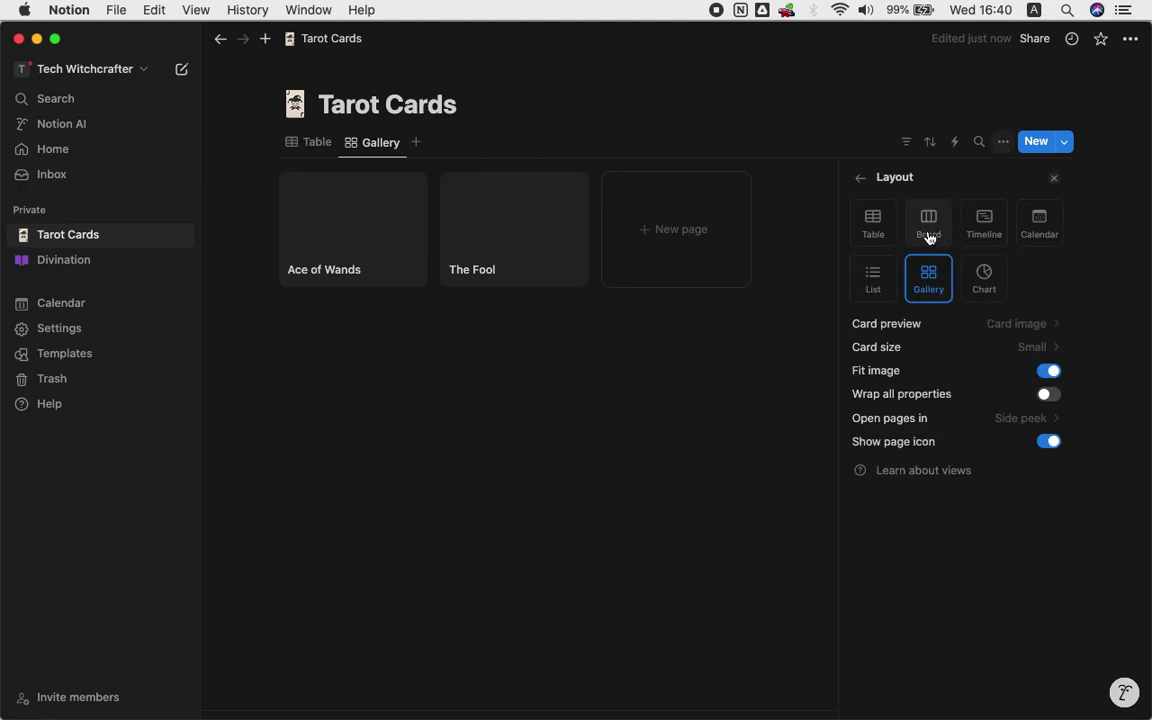
{"action": "left_click", "coordinate": [927, 226]}
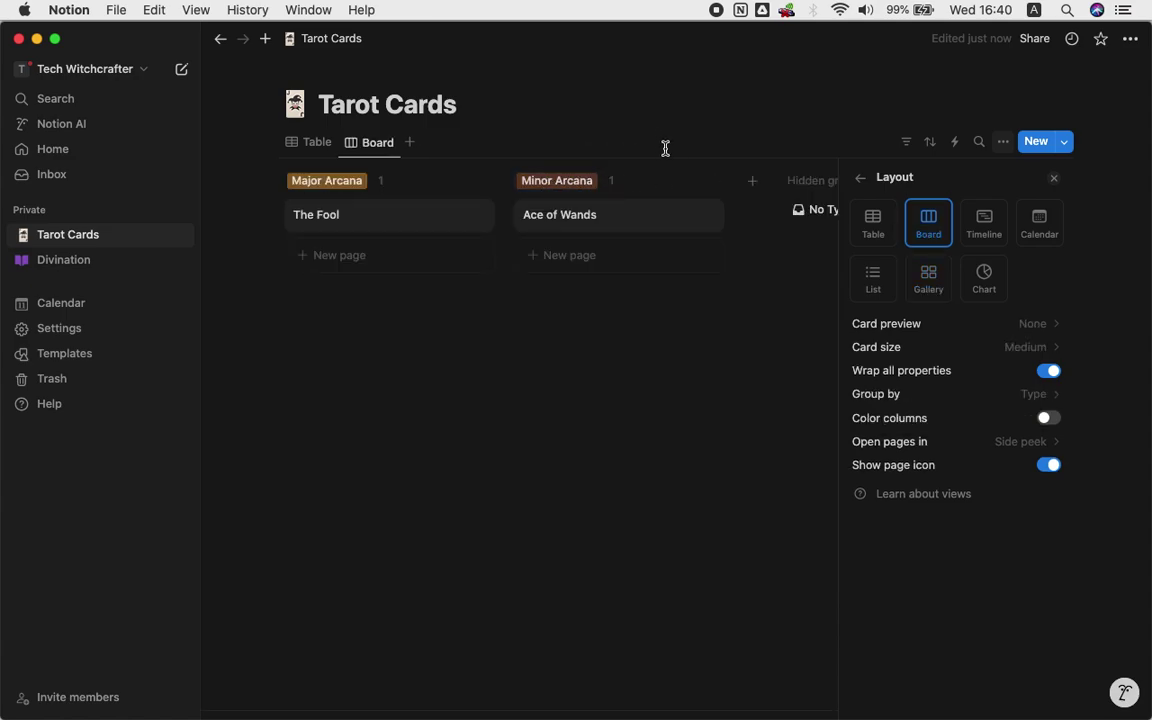
Group the board by Card Suit instead of Type and review the available grouping properties
{"action": "left_click", "coordinate": [859, 179]}
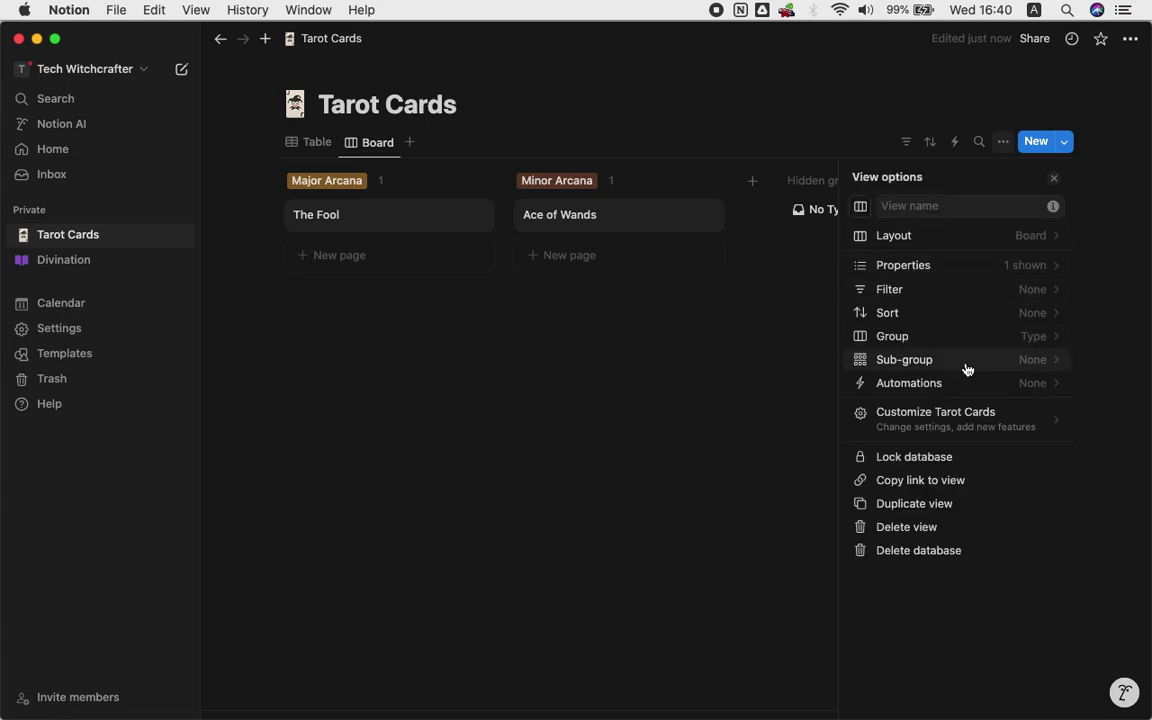
{"action": "left_click", "coordinate": [997, 340]}
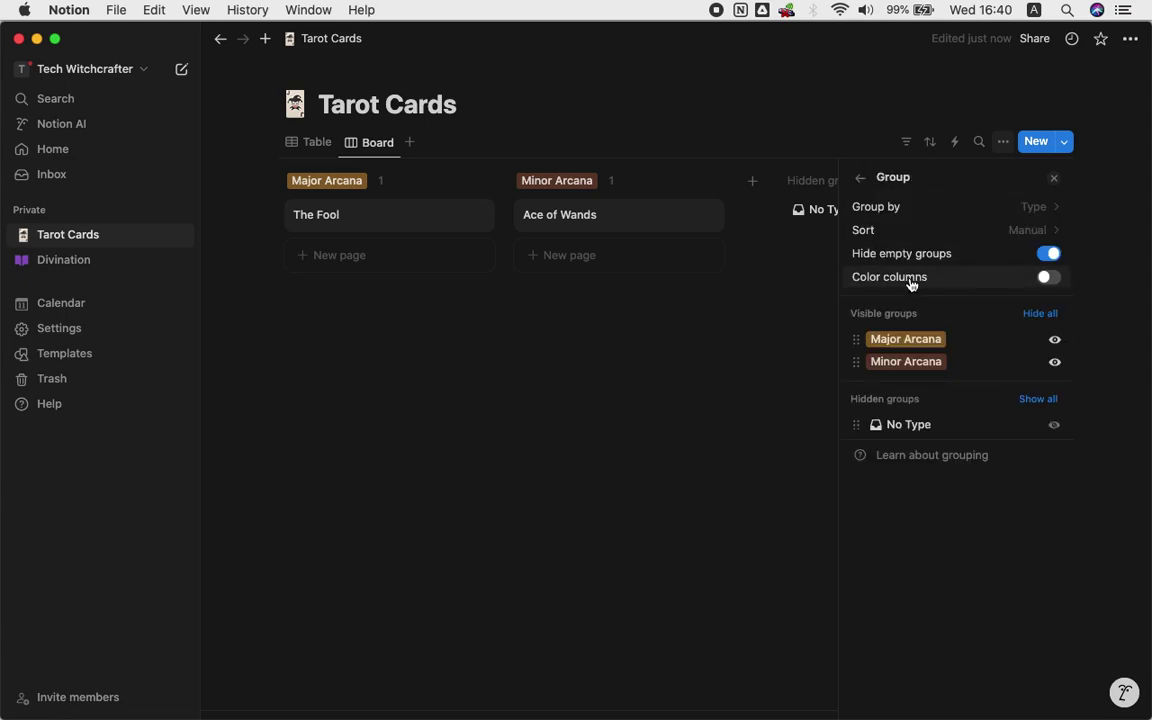
{"action": "left_click", "coordinate": [1047, 212]}
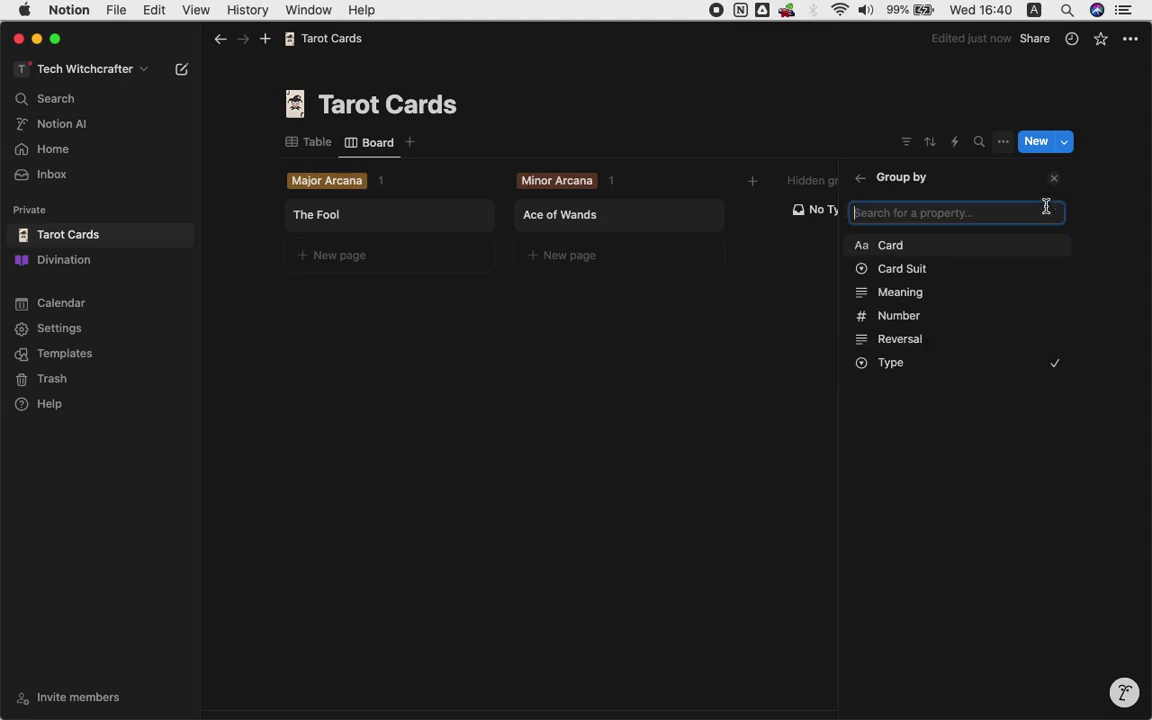
{"action": "left_click", "coordinate": [913, 270]}
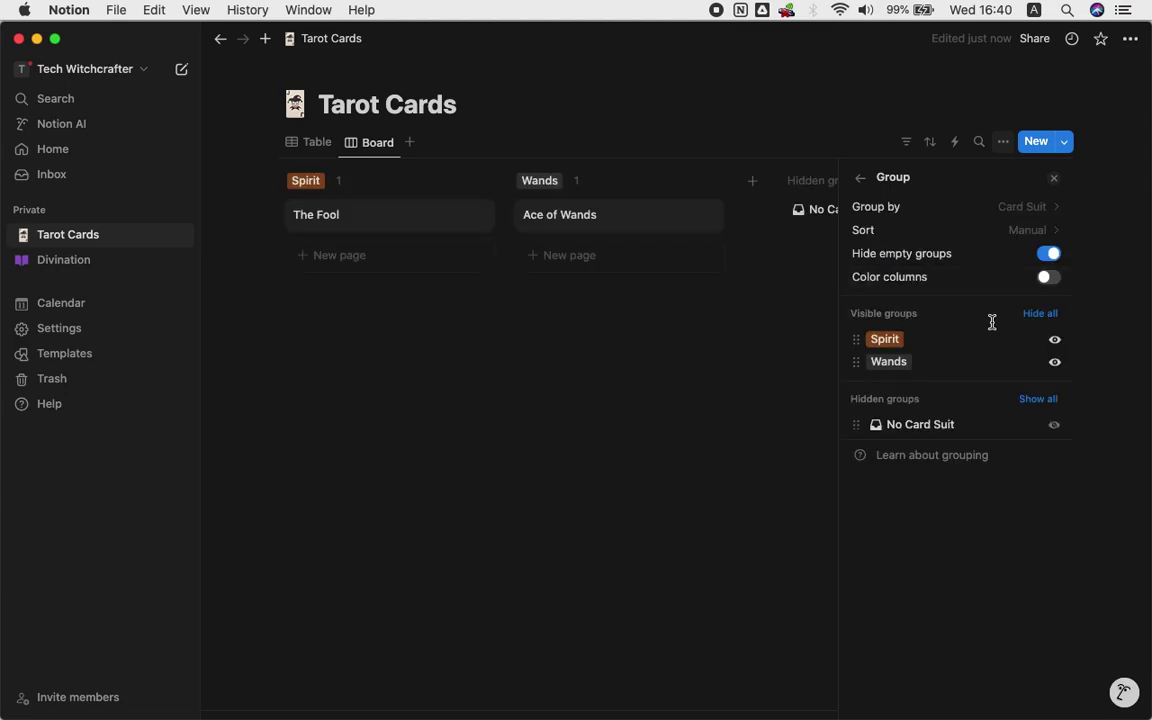
{"action": "left_click", "coordinate": [1043, 208]}
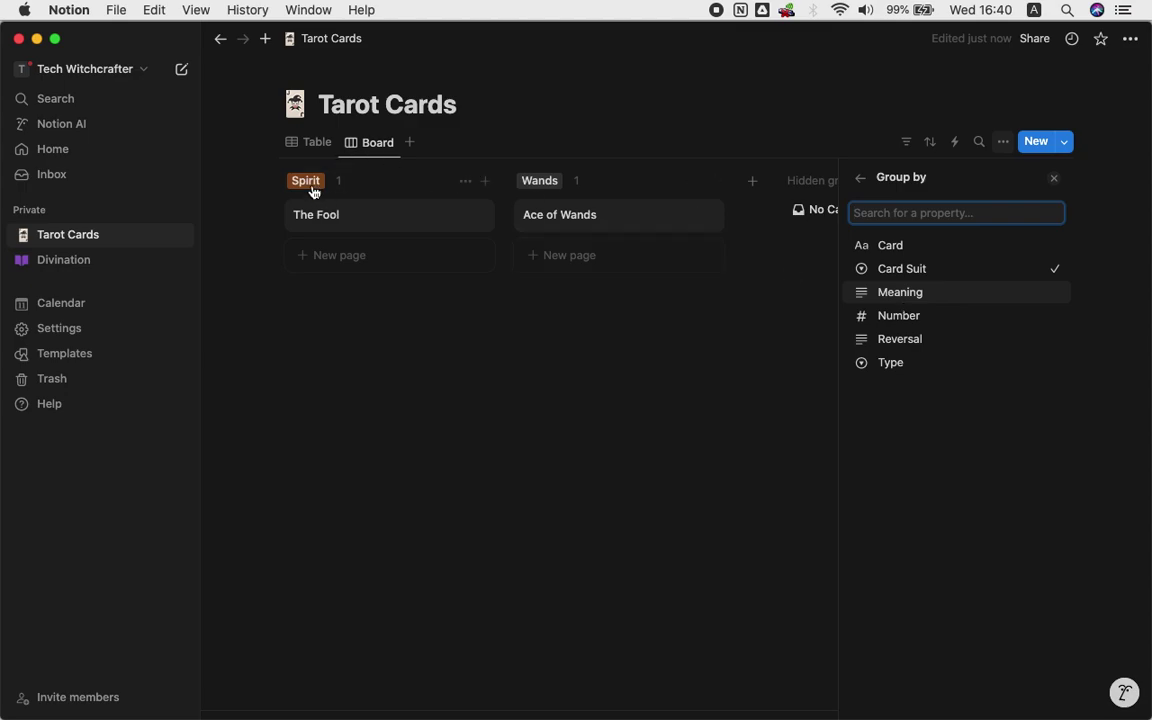
Add a card named "Two of Wand" to the Wands group and one named "The Magician" to the Spirit group
{"action": "scroll", "coordinate": [558, 250], "scroll_direction": "right", "scroll_amount": 2}
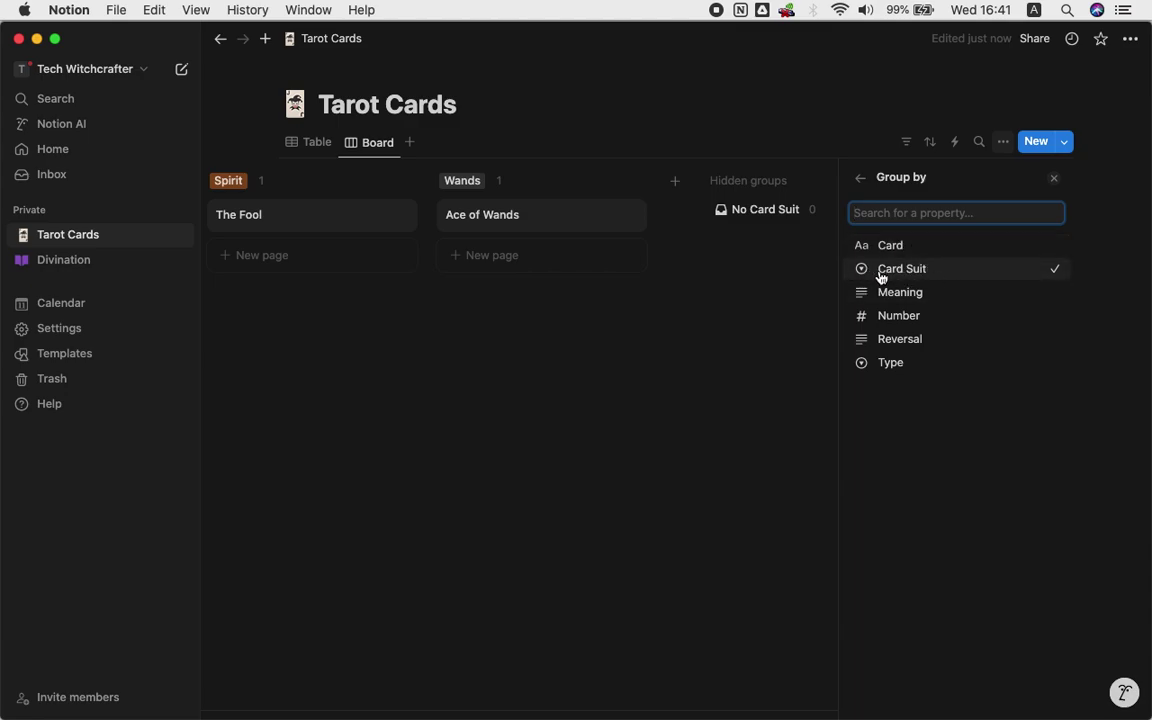
{"action": "left_click", "coordinate": [478, 252]}
{"action": "type", "text": "Two of Wand"}
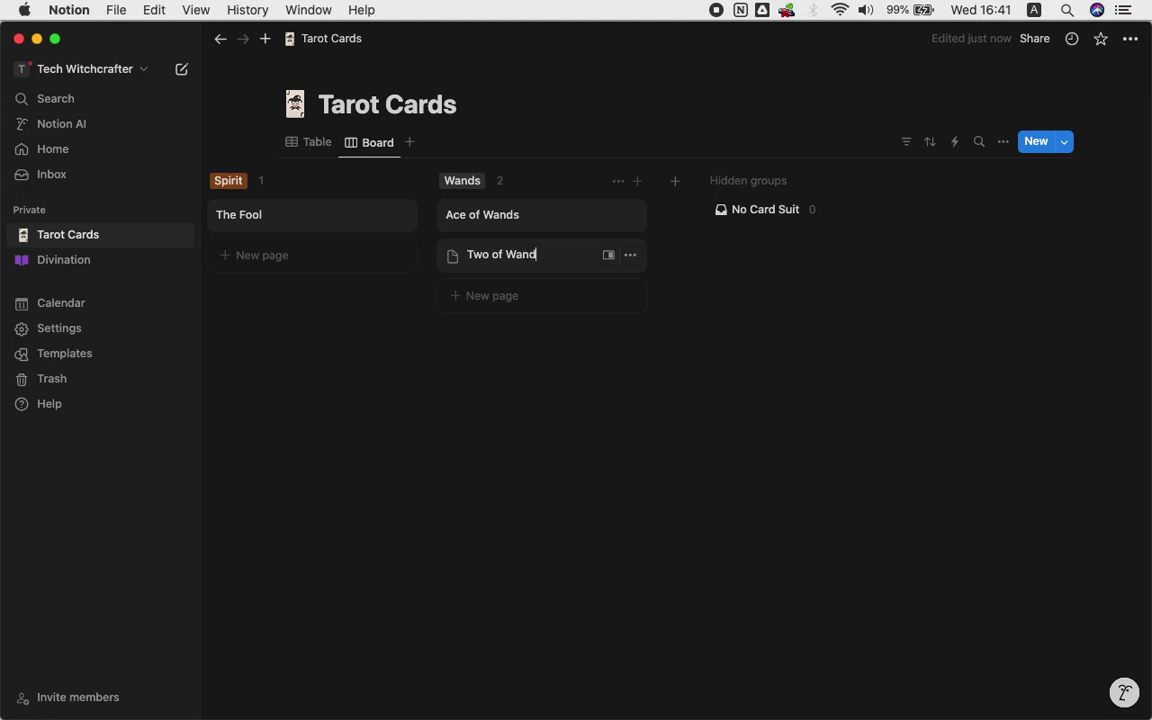
{"action": "key", "text": "Return"}
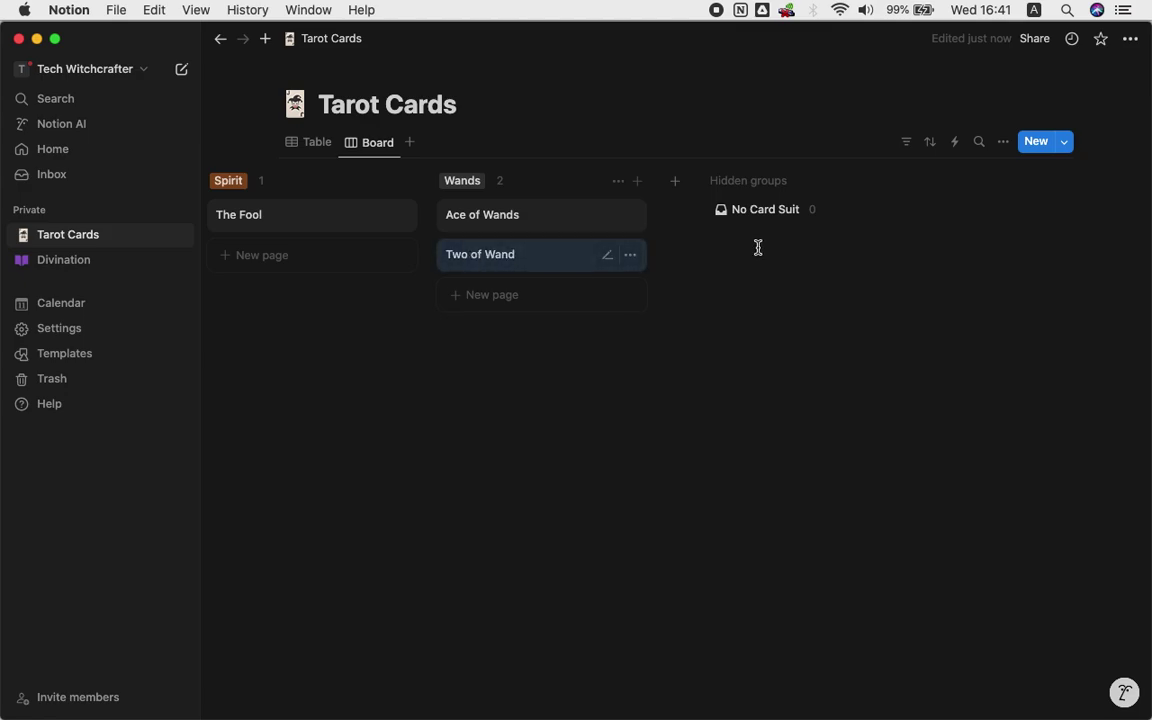
{"action": "left_click", "coordinate": [258, 260]}
{"action": "type", "text": "Th"}
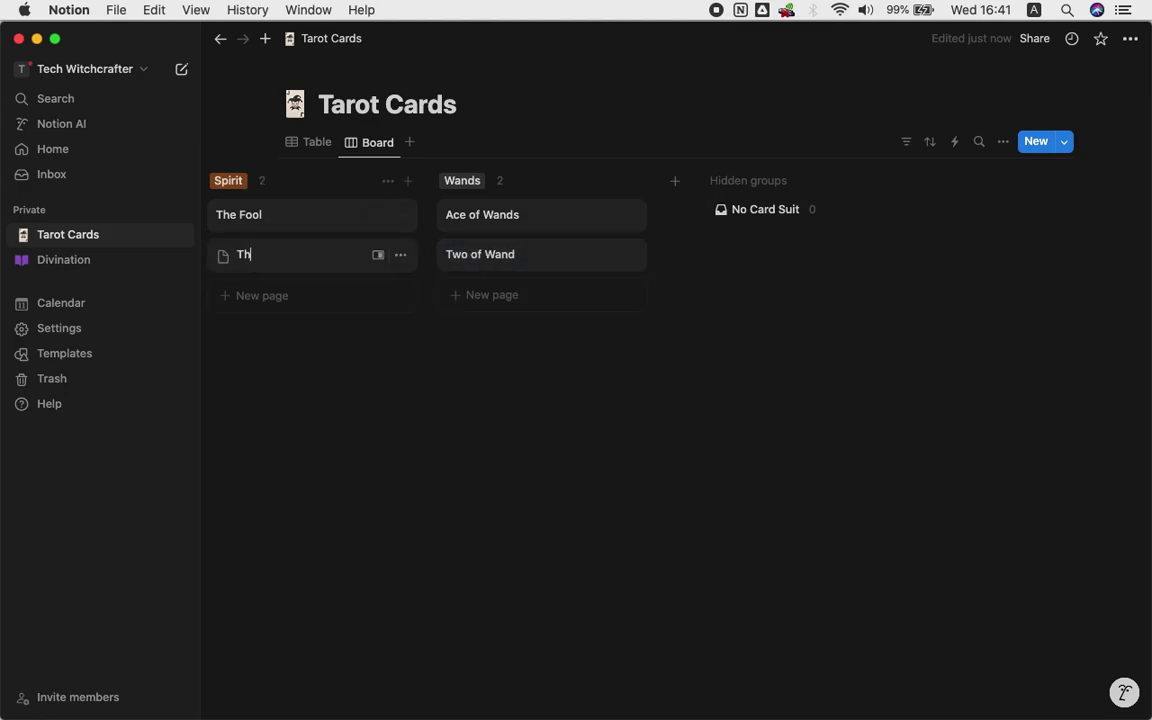
{"action": "type", "text": "e Magician"}
{"action": "key", "text": "Return"}
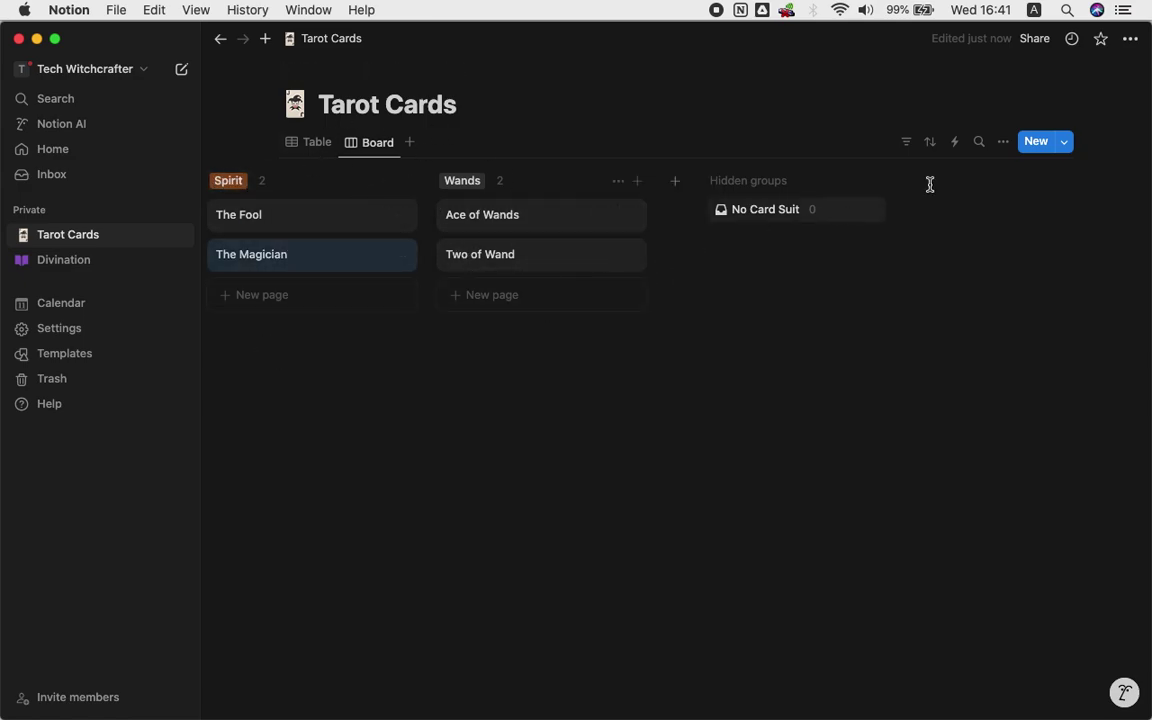
Try the List layout for the board view, change it to Chart, and inspect the bars
{"action": "left_click", "coordinate": [1003, 141]}
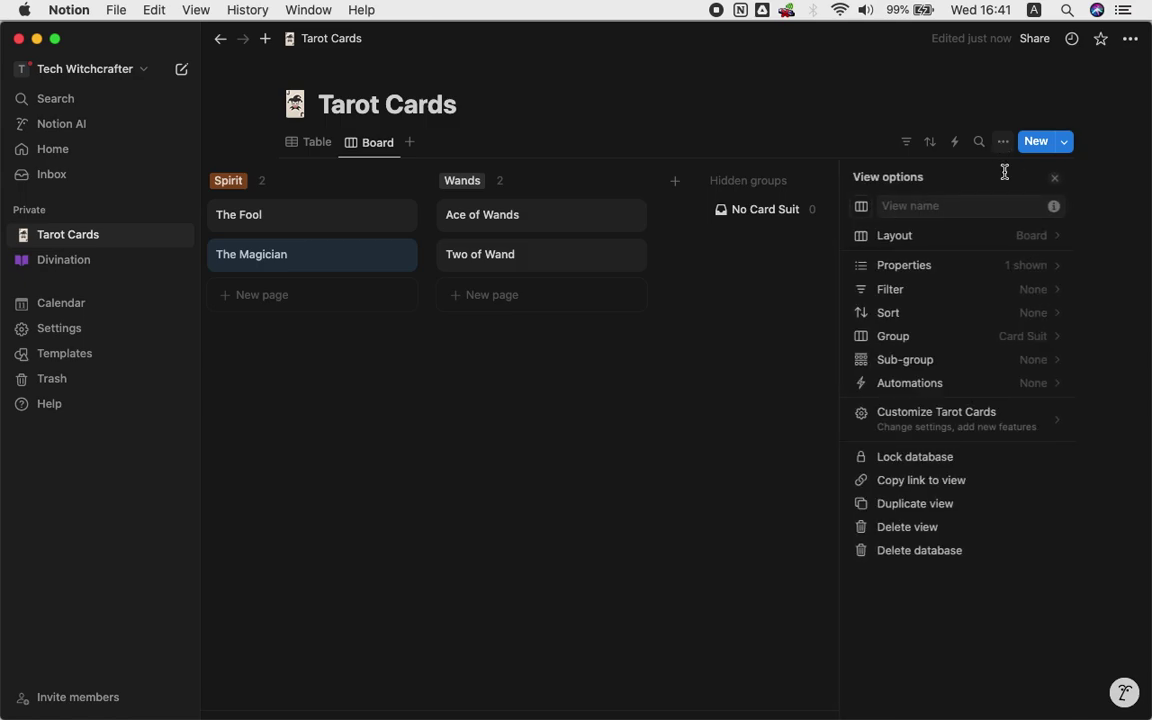
{"action": "left_click", "coordinate": [994, 240]}
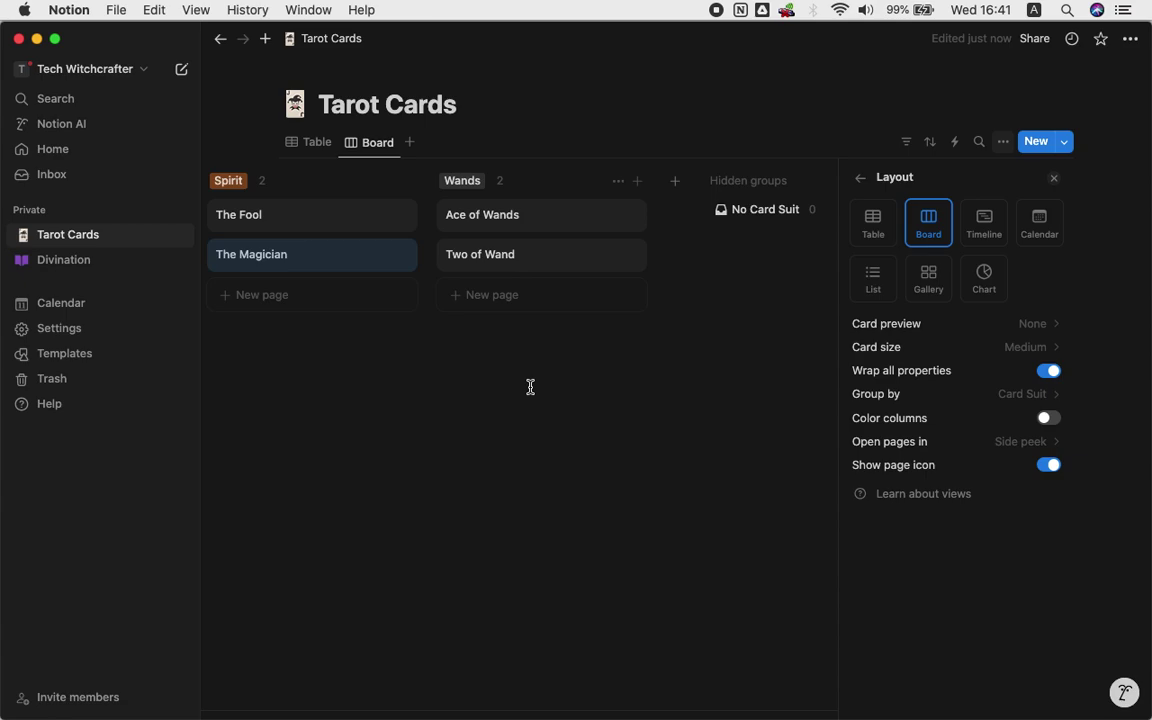
{"action": "left_click", "coordinate": [874, 285]}
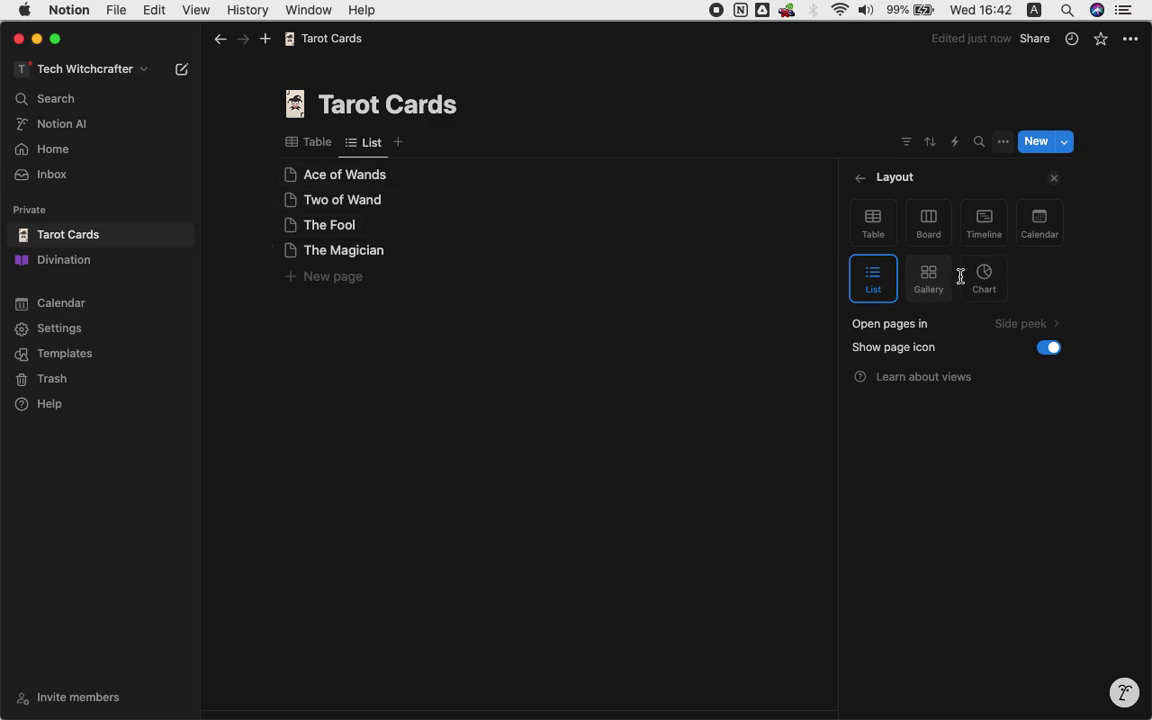
{"action": "left_click", "coordinate": [995, 281]}
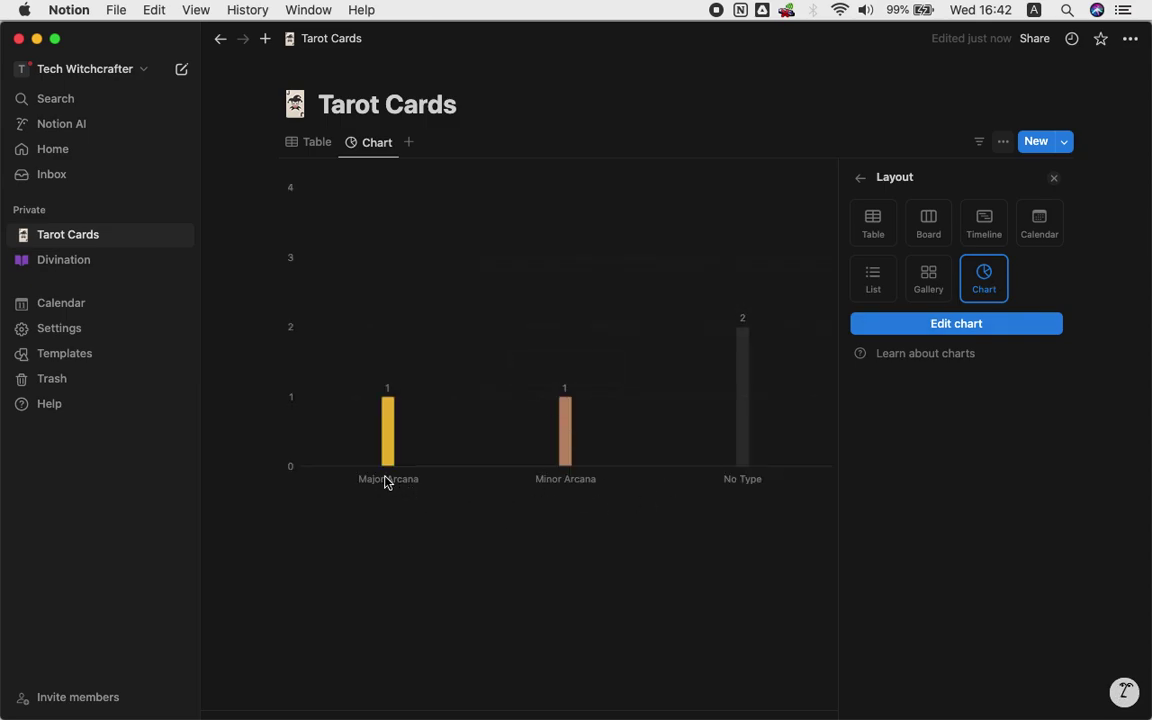
{"action": "mouse_move", "coordinate": [390, 405]}
{"action": "mouse_move", "coordinate": [561, 450]}
{"action": "mouse_move", "coordinate": [741, 411]}
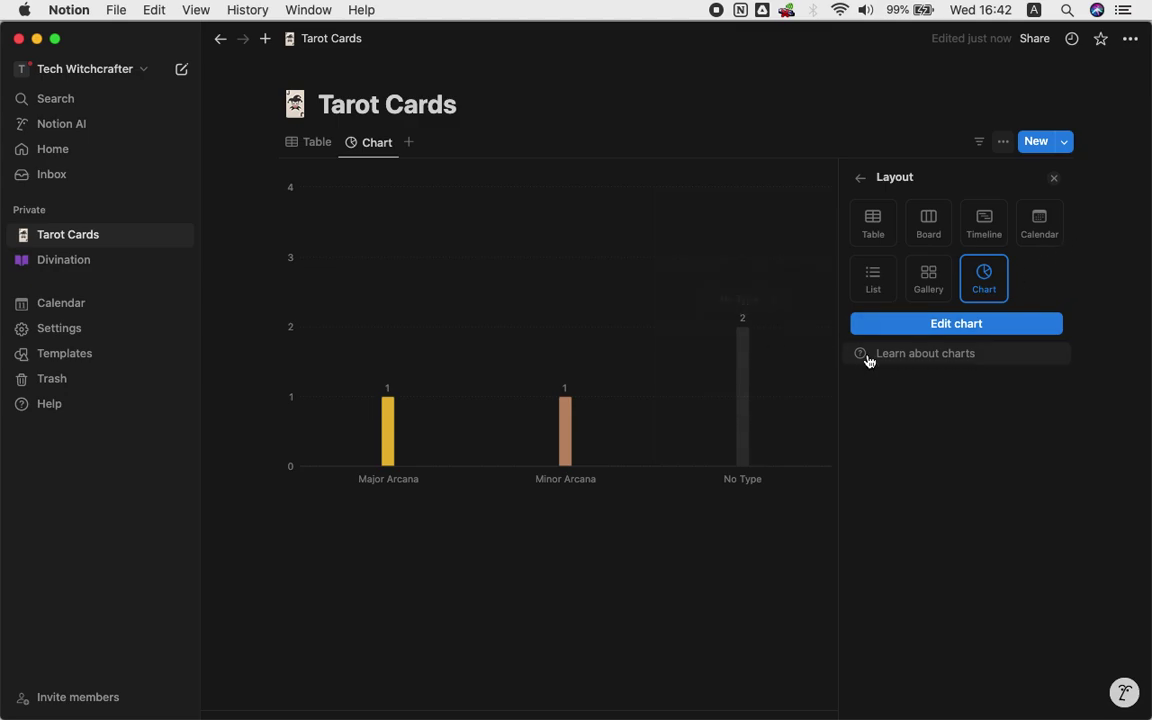
Set the chart's X axis to show Card Suit, look over the remaining chart options, and close the view options
{"action": "left_click", "coordinate": [913, 327]}
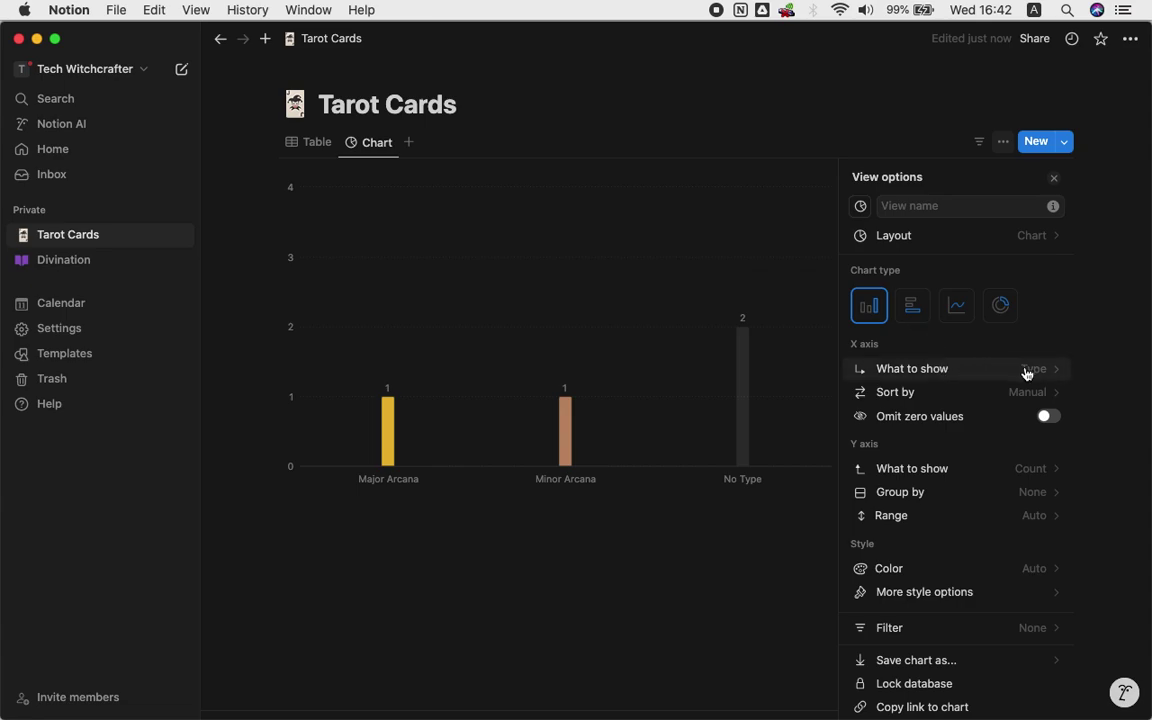
{"action": "left_click", "coordinate": [1025, 370]}
{"action": "left_click", "coordinate": [939, 419]}
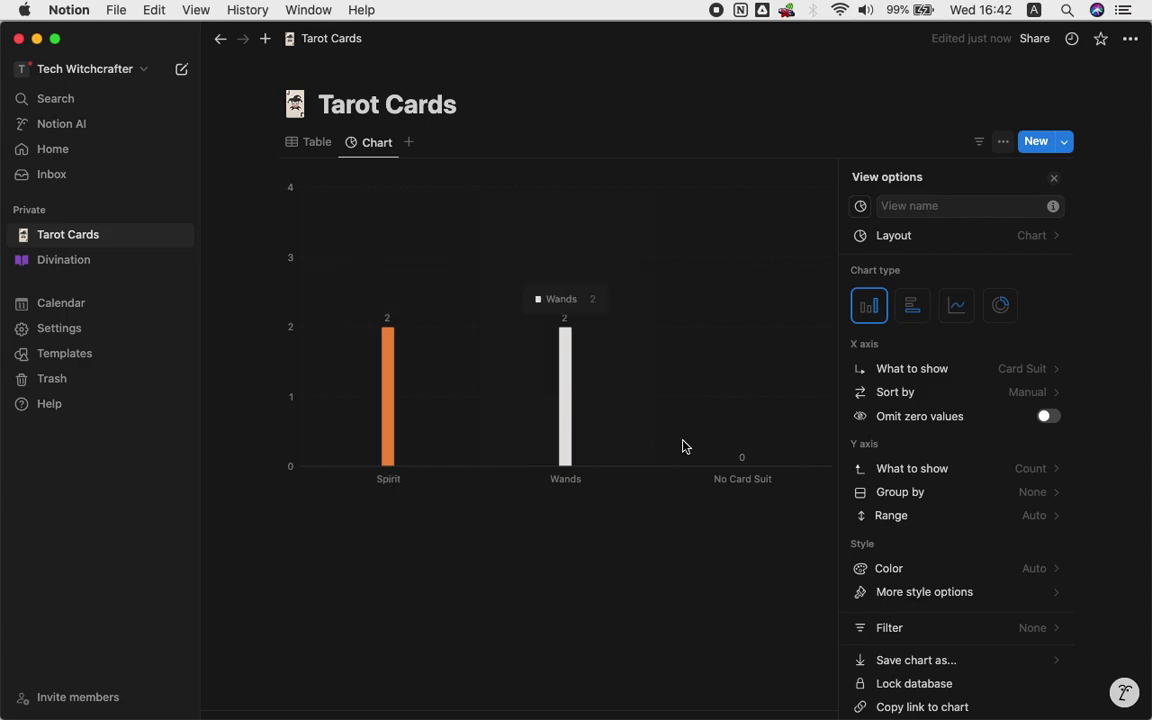
{"action": "scroll", "coordinate": [758, 481], "scroll_direction": "right", "scroll_amount": 3}
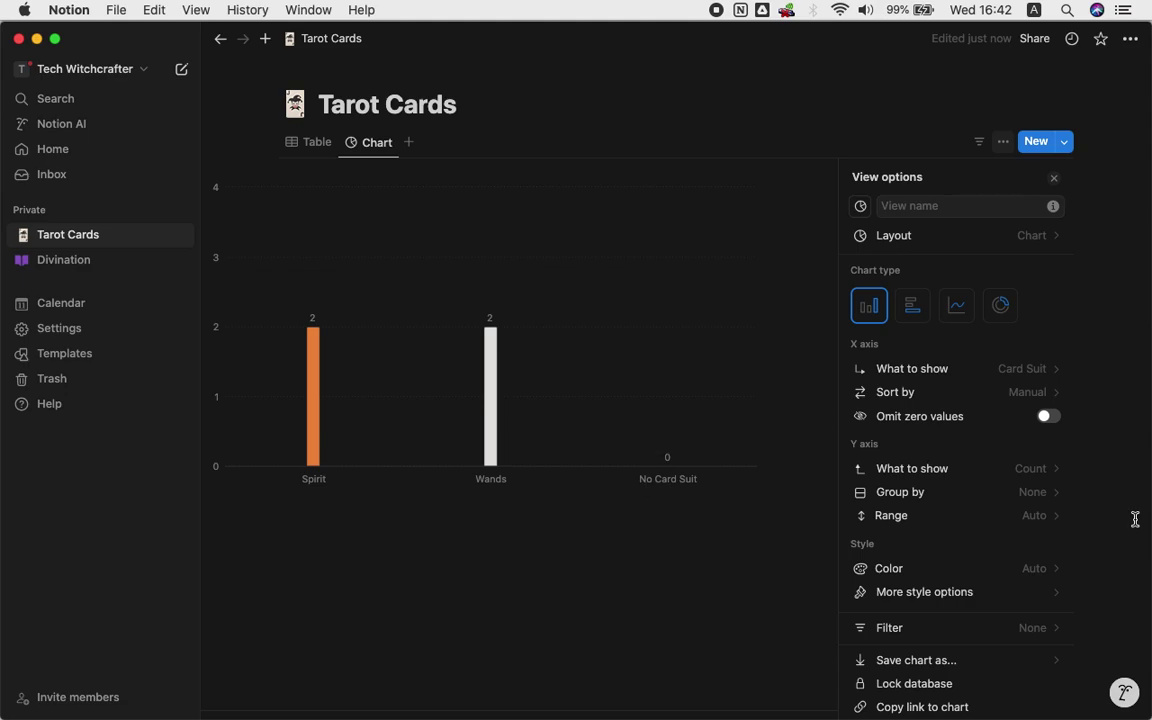
{"action": "scroll", "coordinate": [977, 578], "scroll_direction": "down", "scroll_amount": 3}
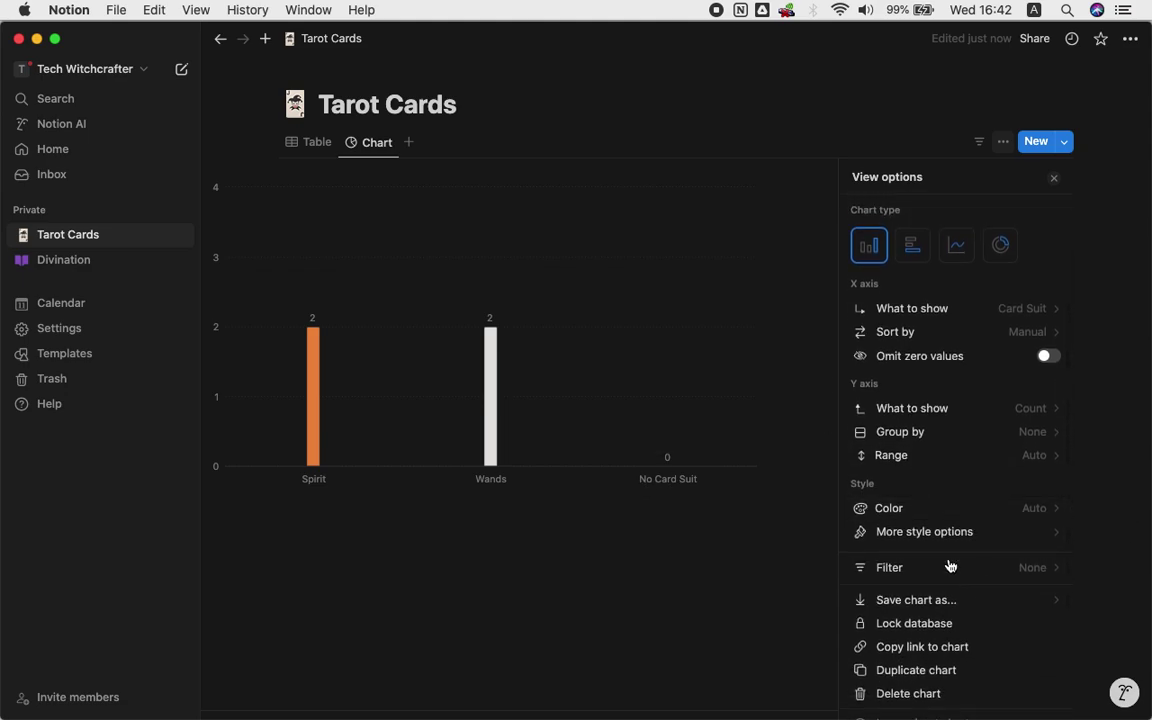
{"action": "left_click", "coordinate": [1052, 179]}
{"action": "mouse_move", "coordinate": [627, 400]}
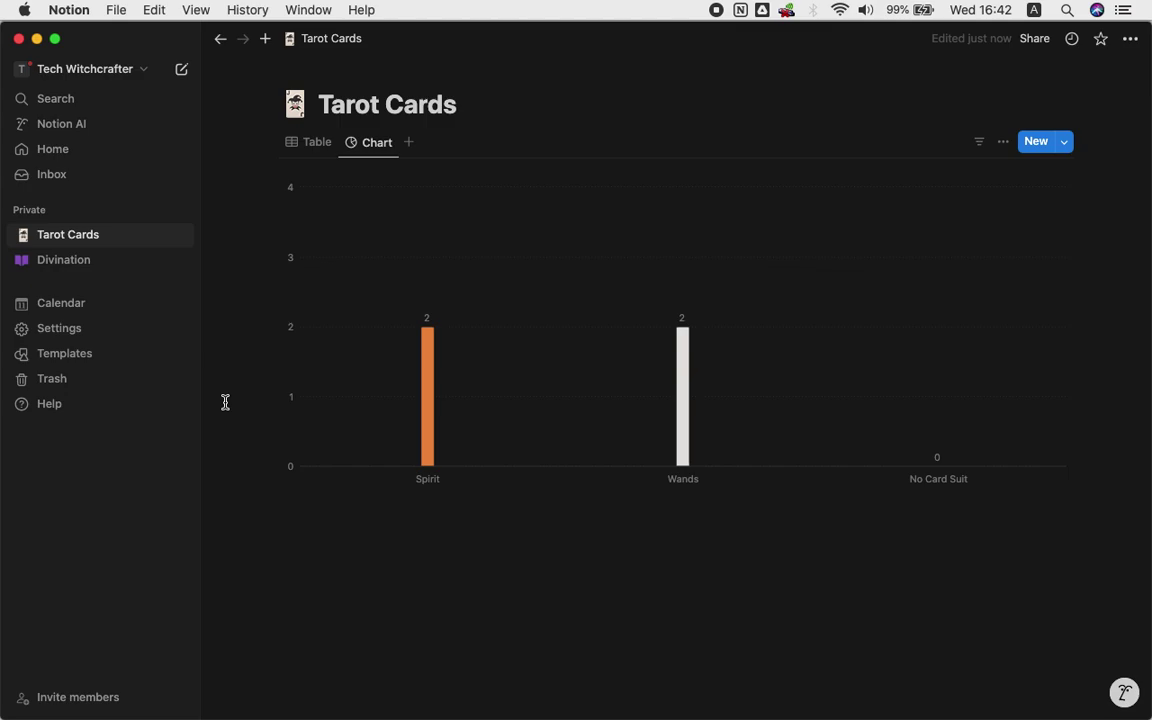
Review the Tarot Cards entries in the Table view and return to the Chart view
{"action": "left_click", "coordinate": [316, 144]}
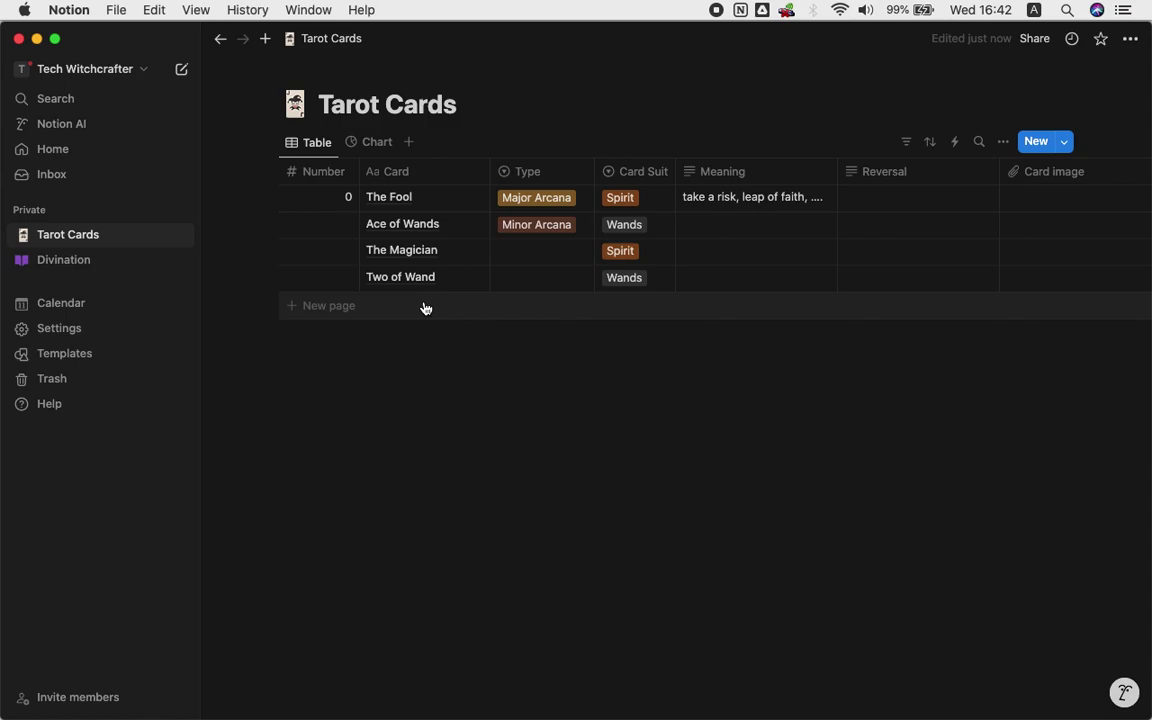
{"action": "left_click", "coordinate": [355, 143]}
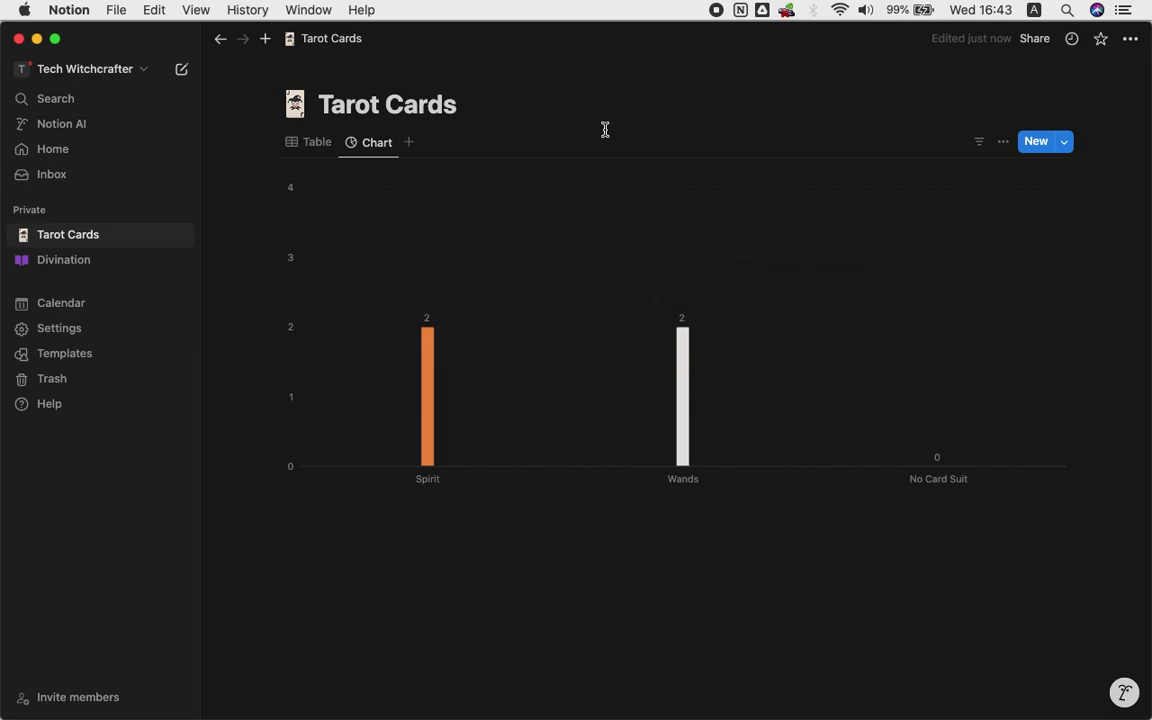
{"action": "mouse_move", "coordinate": [514, 118]}
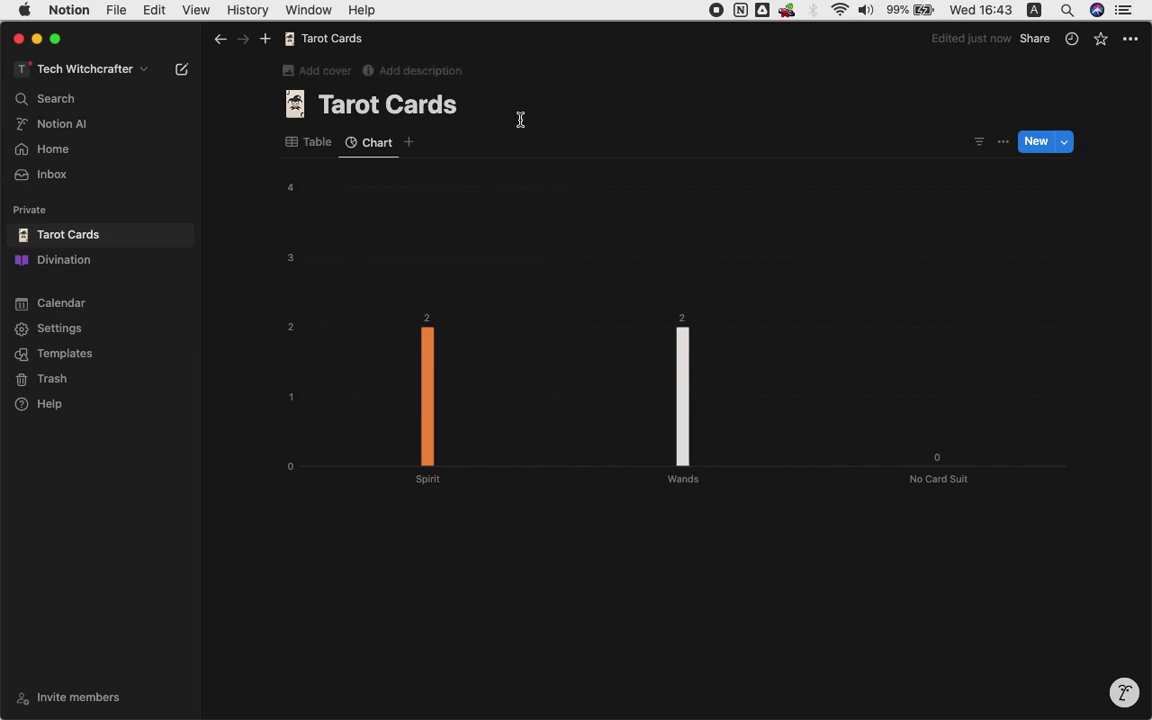